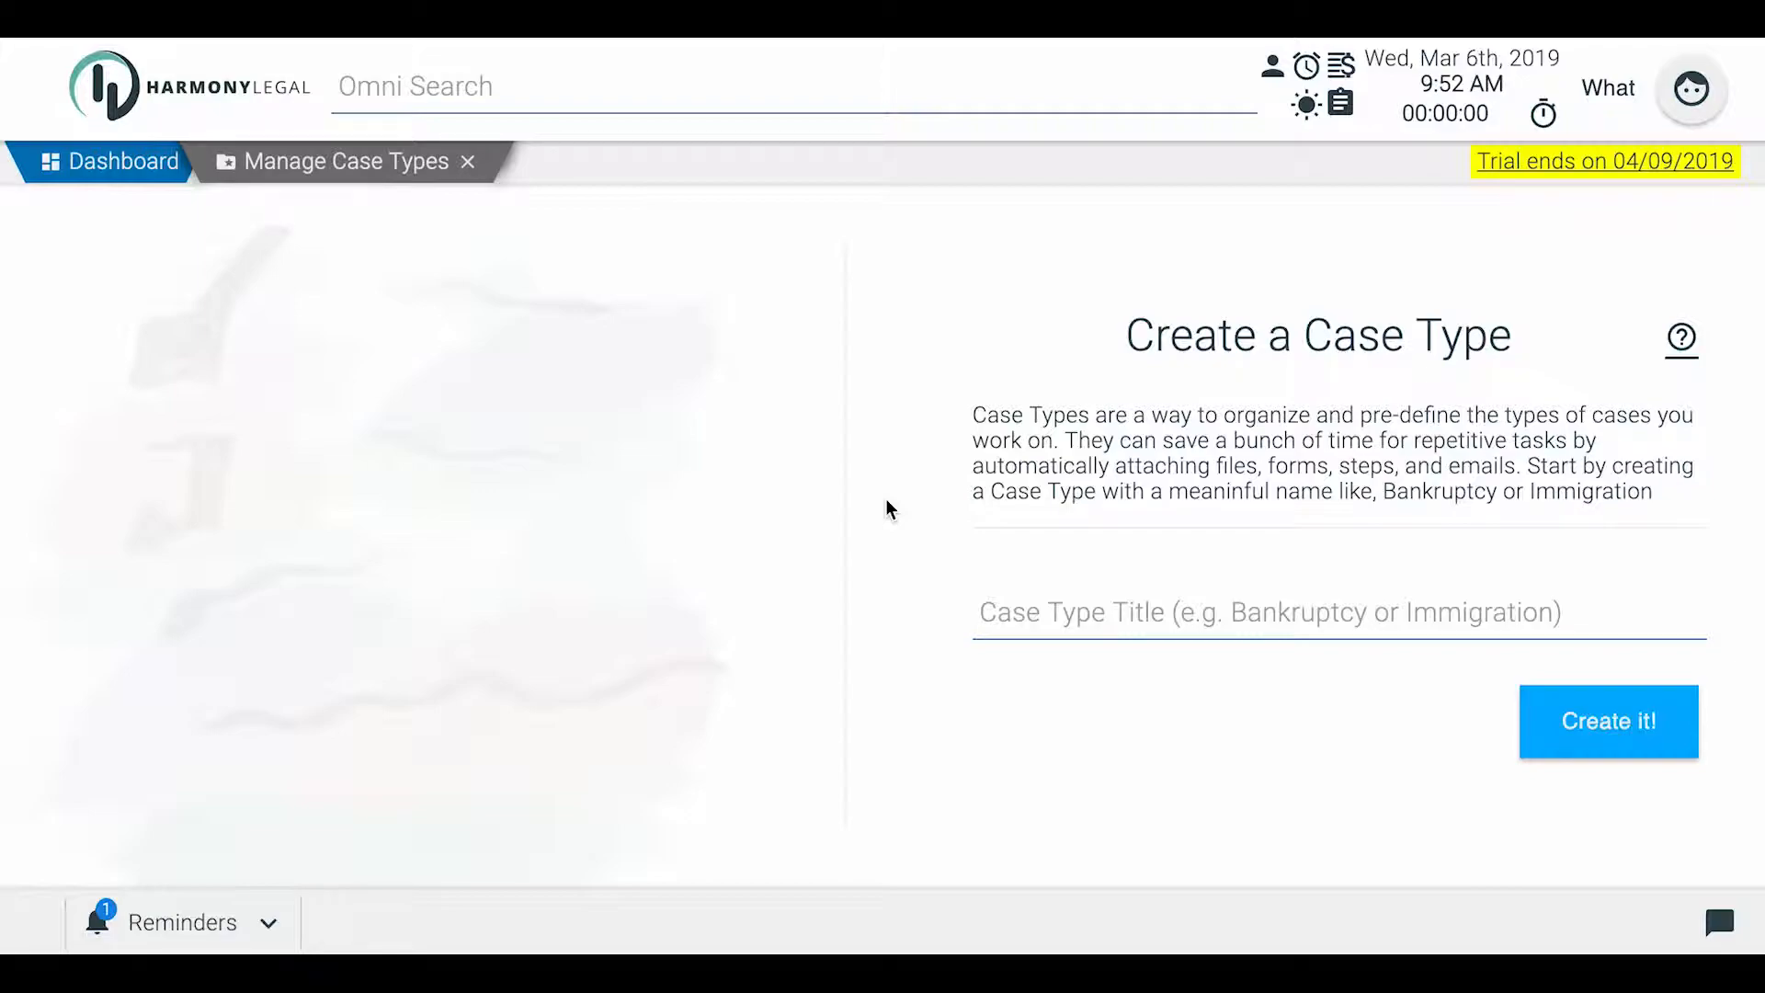
Create a new case type titled Bankruptcy in the case type management area
{"action": "left_click", "coordinate": [117, 163]}
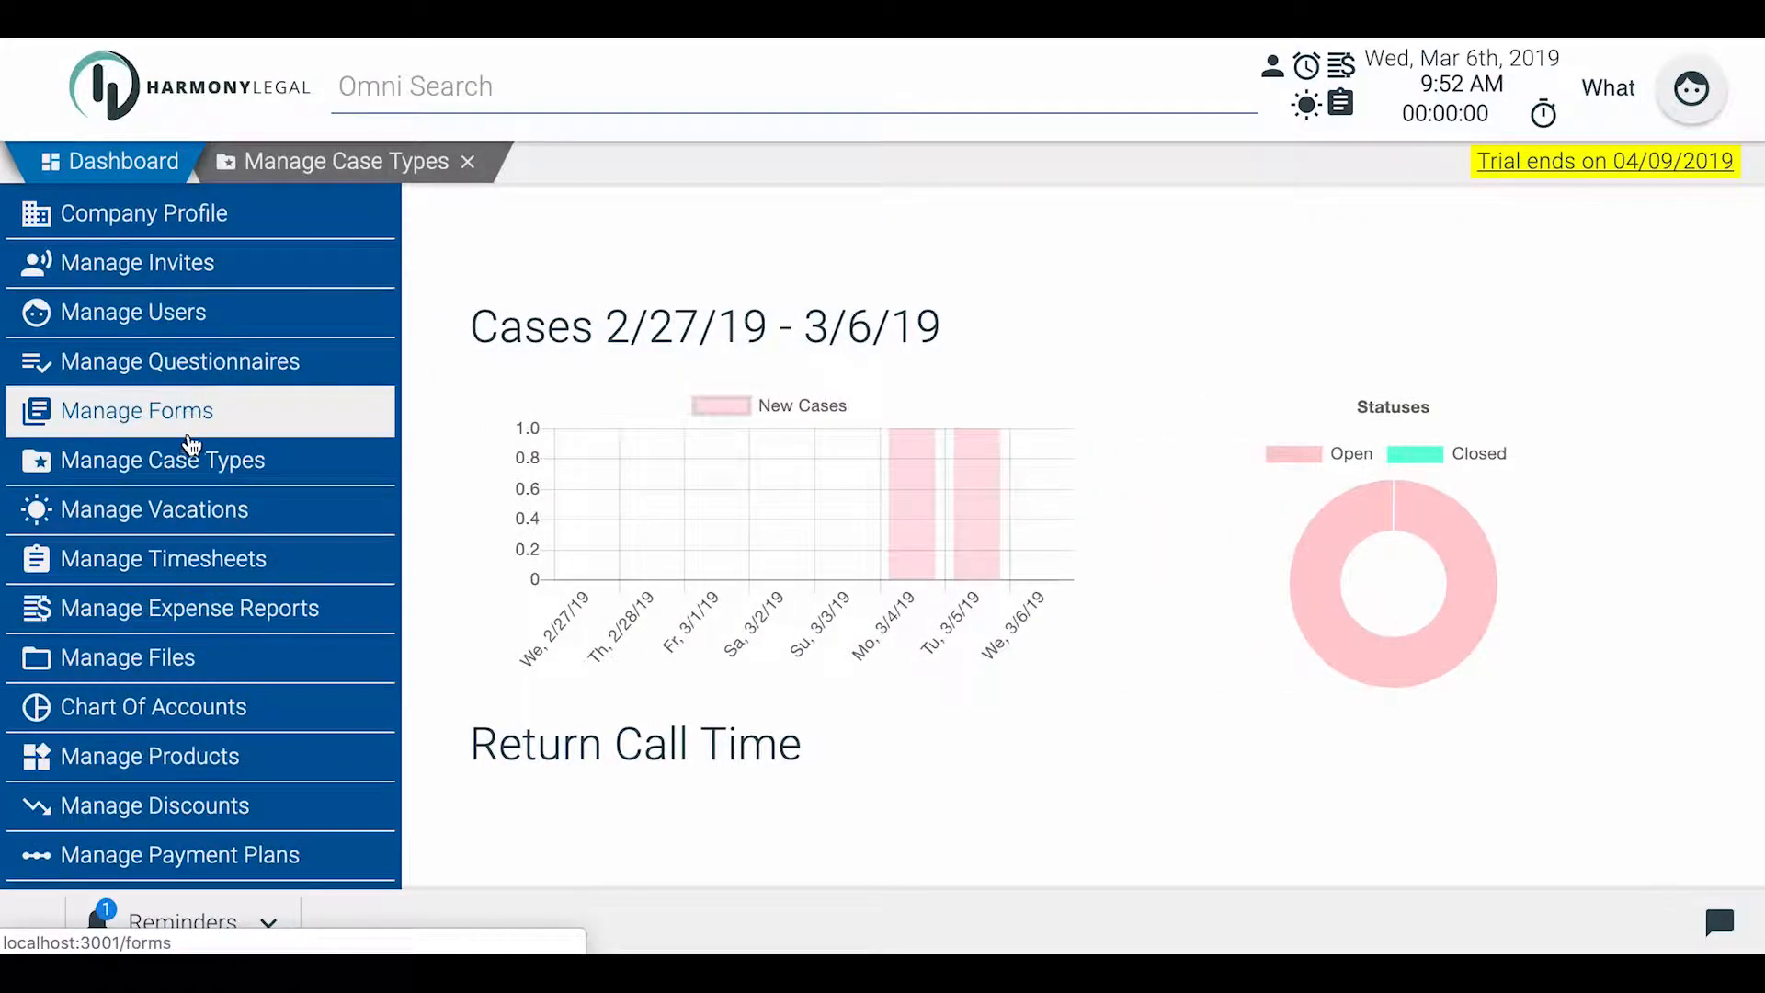
{"action": "left_click", "coordinate": [181, 467]}
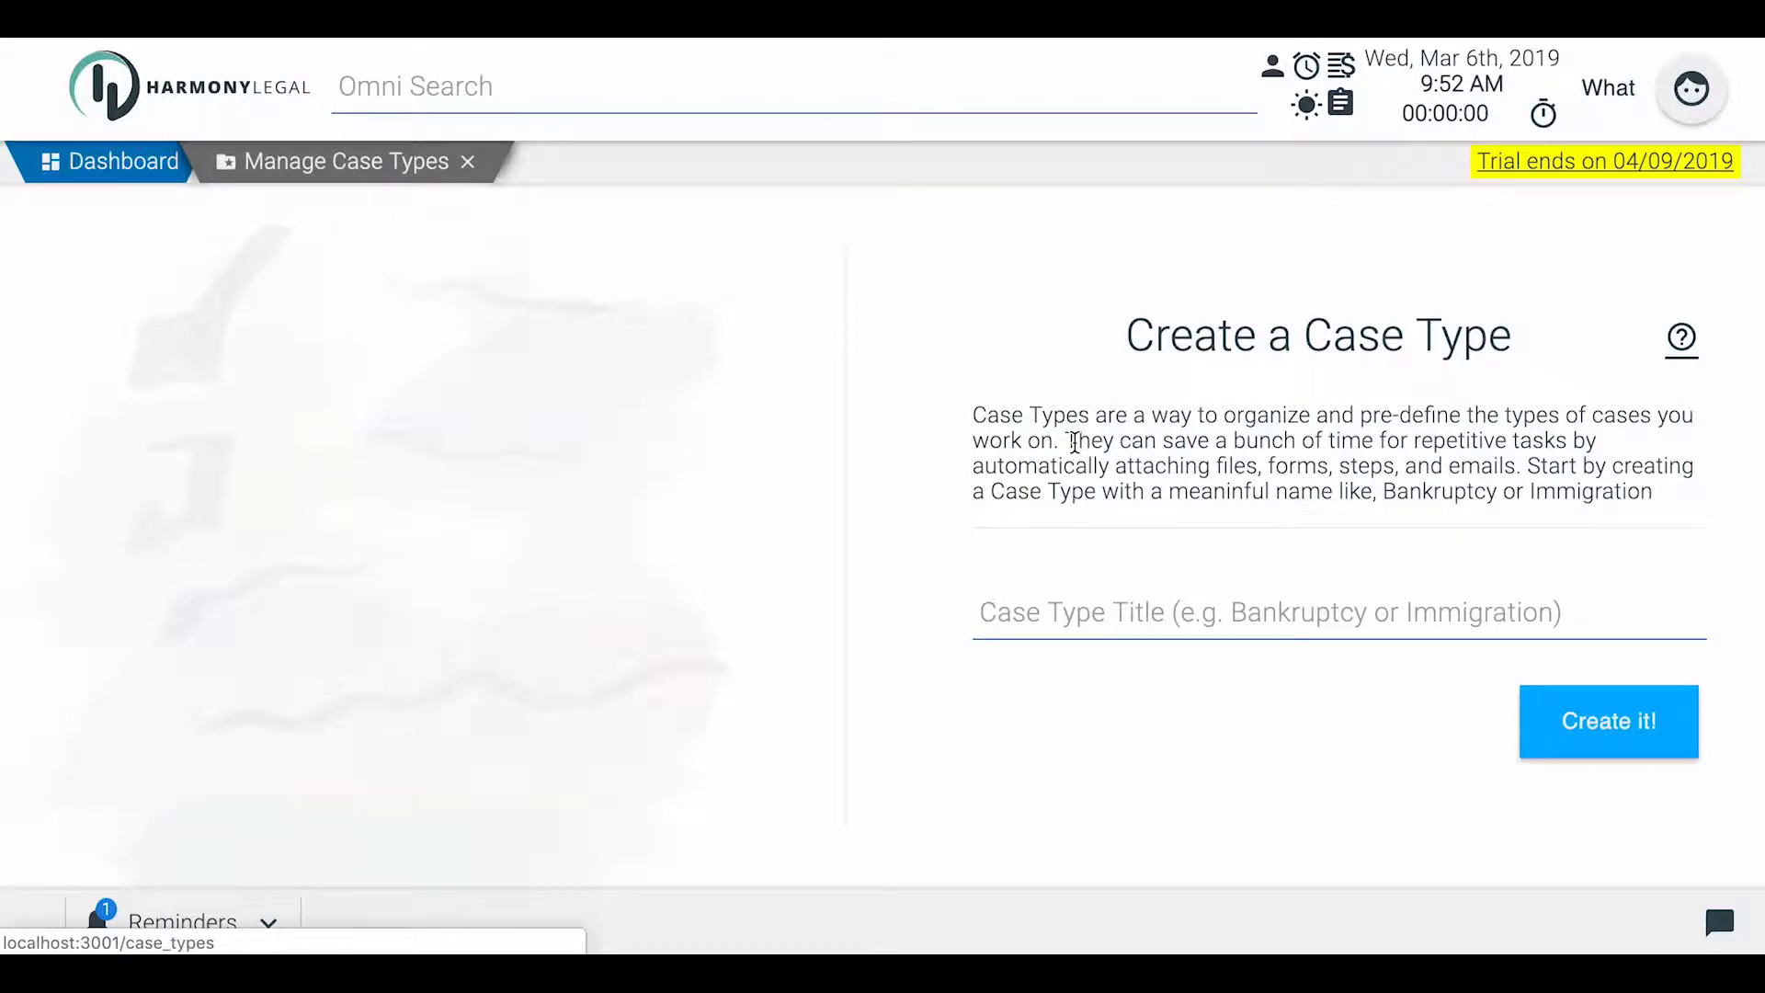
{"action": "left_click", "coordinate": [1057, 614]}
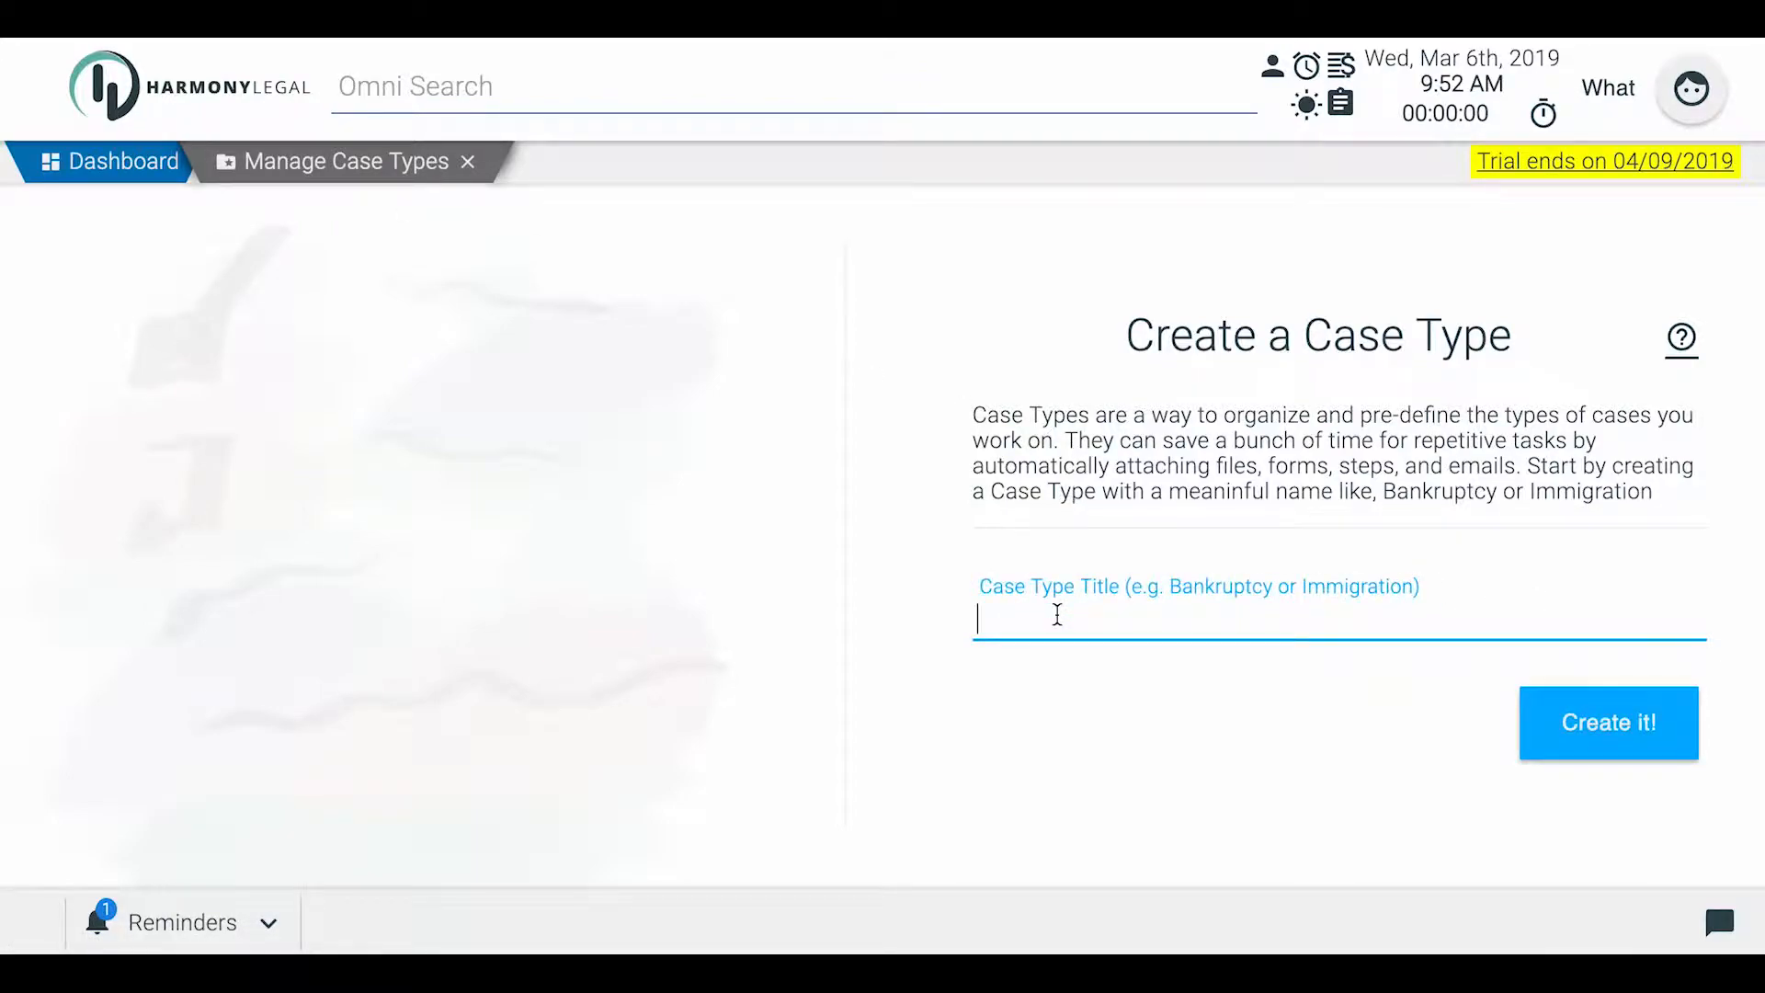
{"action": "type", "text": "Bankruptcry"}
{"action": "key", "text": "BackSpace"}
{"action": "key", "text": "BackSpace"}
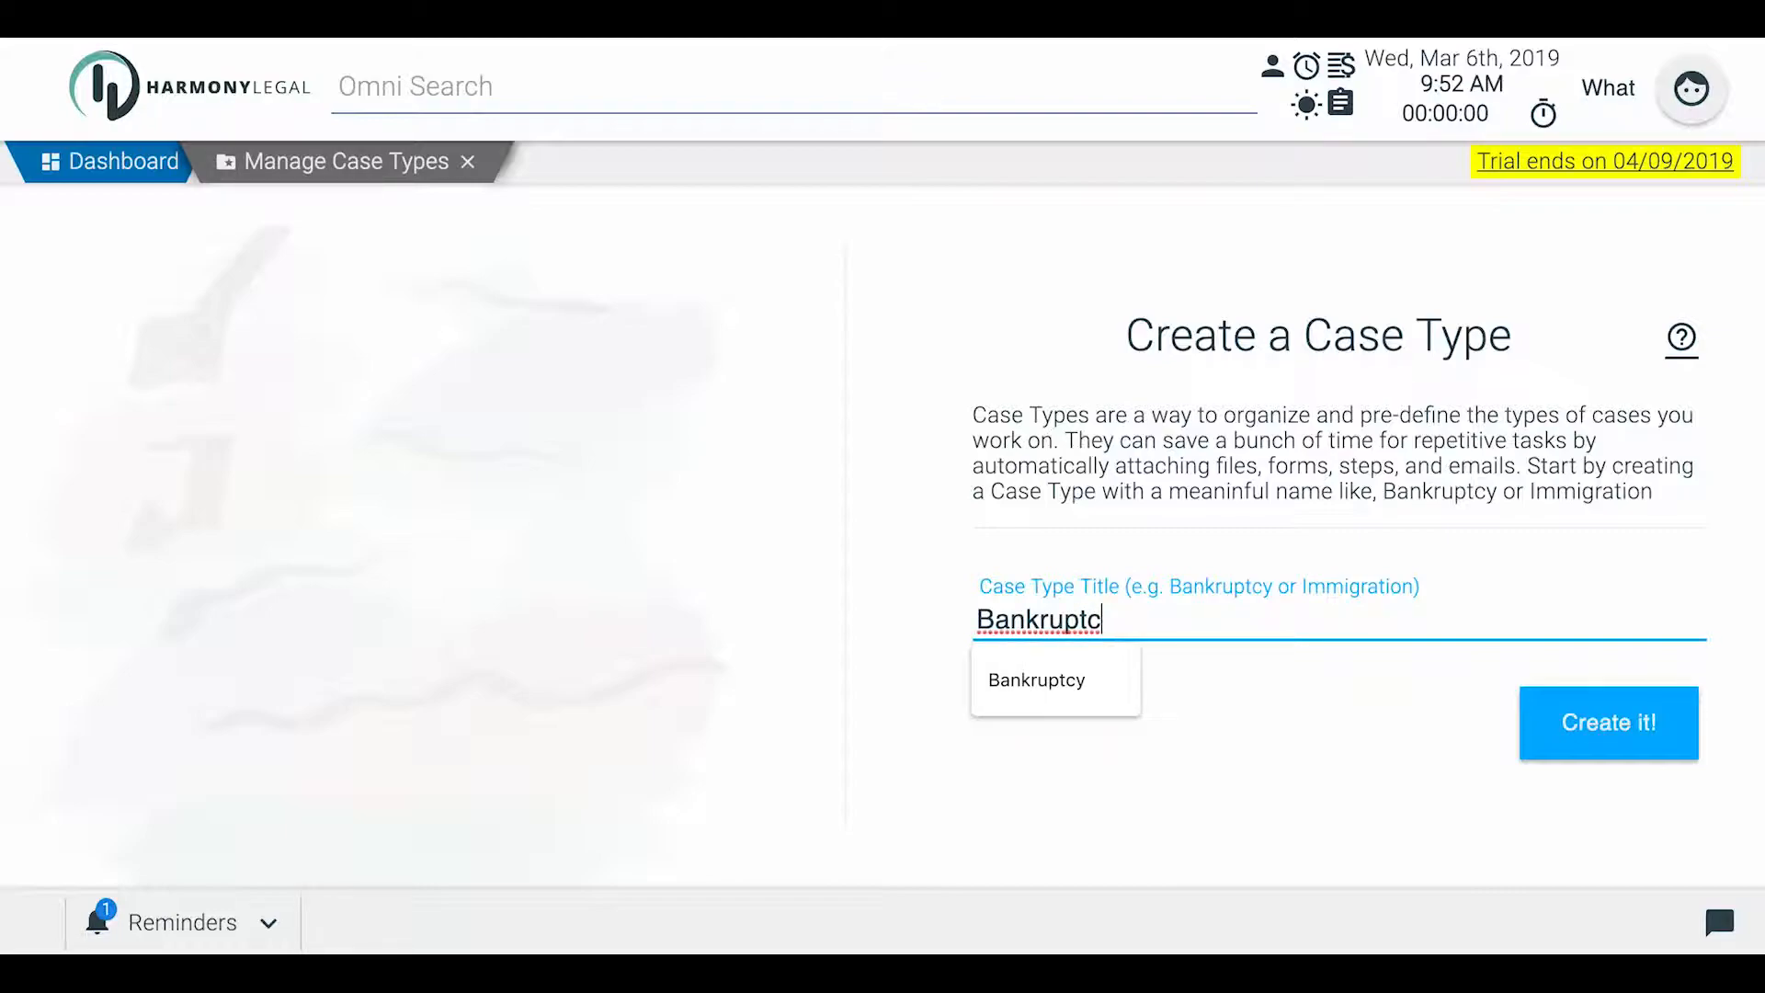
{"action": "type", "text": "y"}
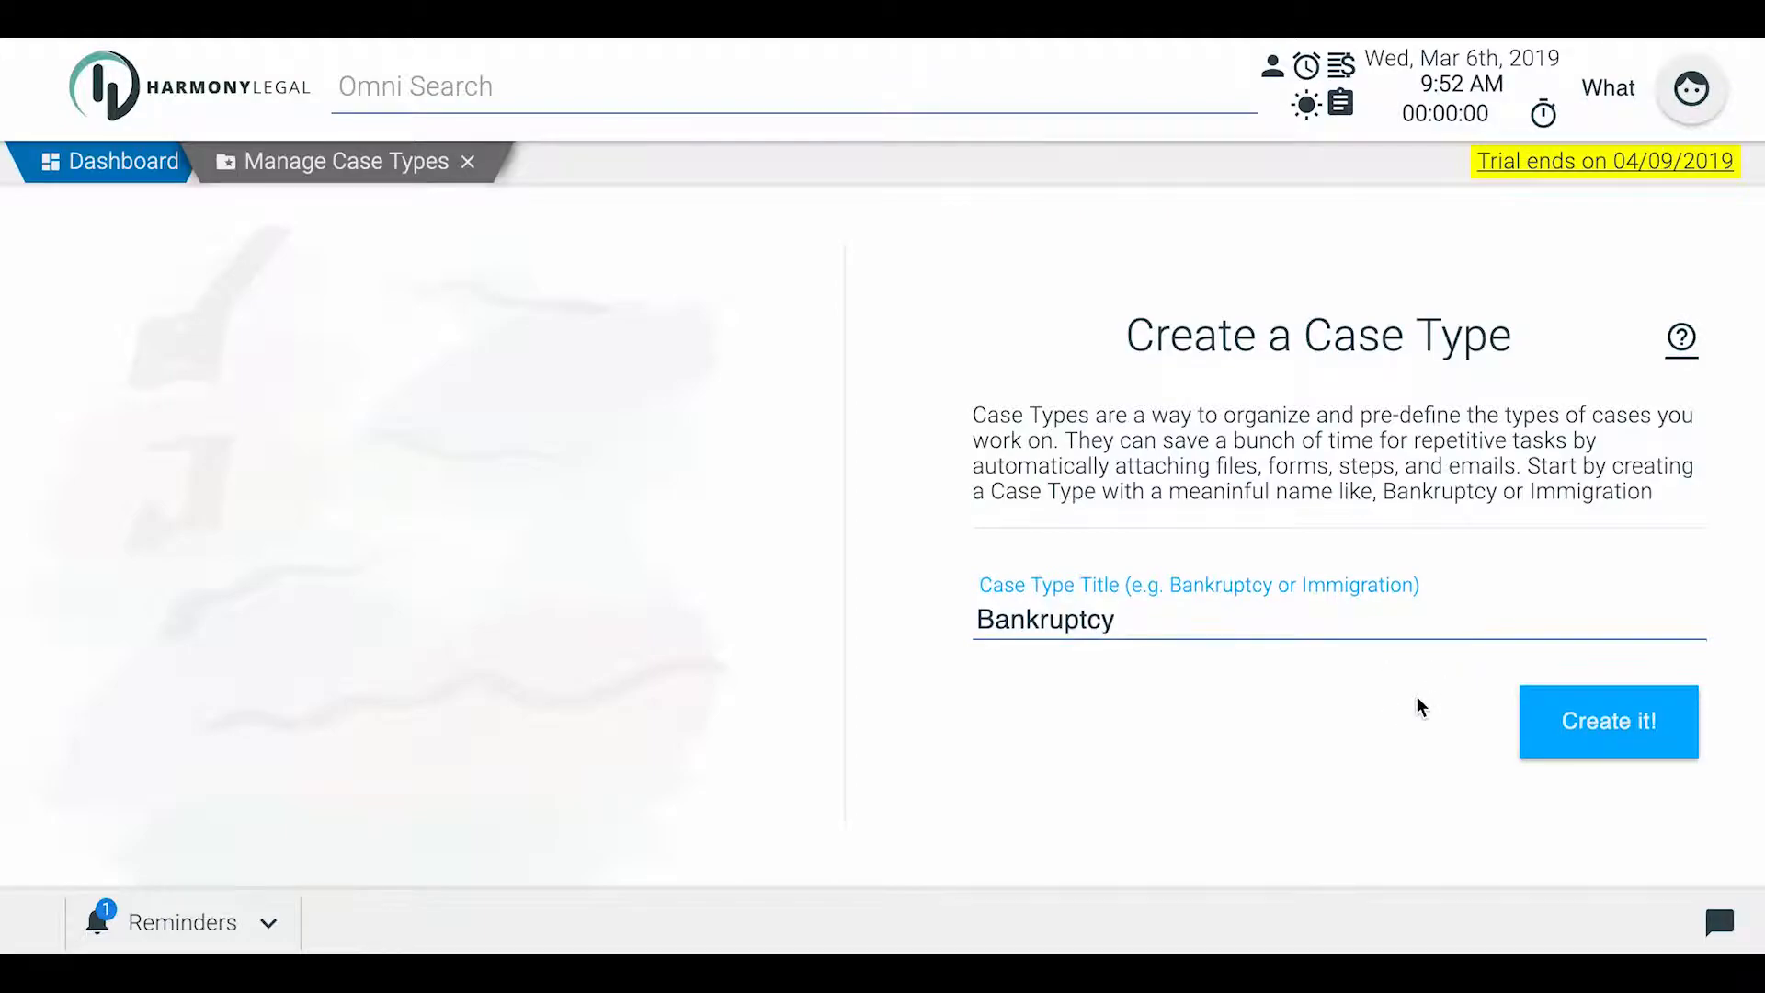
{"action": "left_click", "coordinate": [1600, 727]}
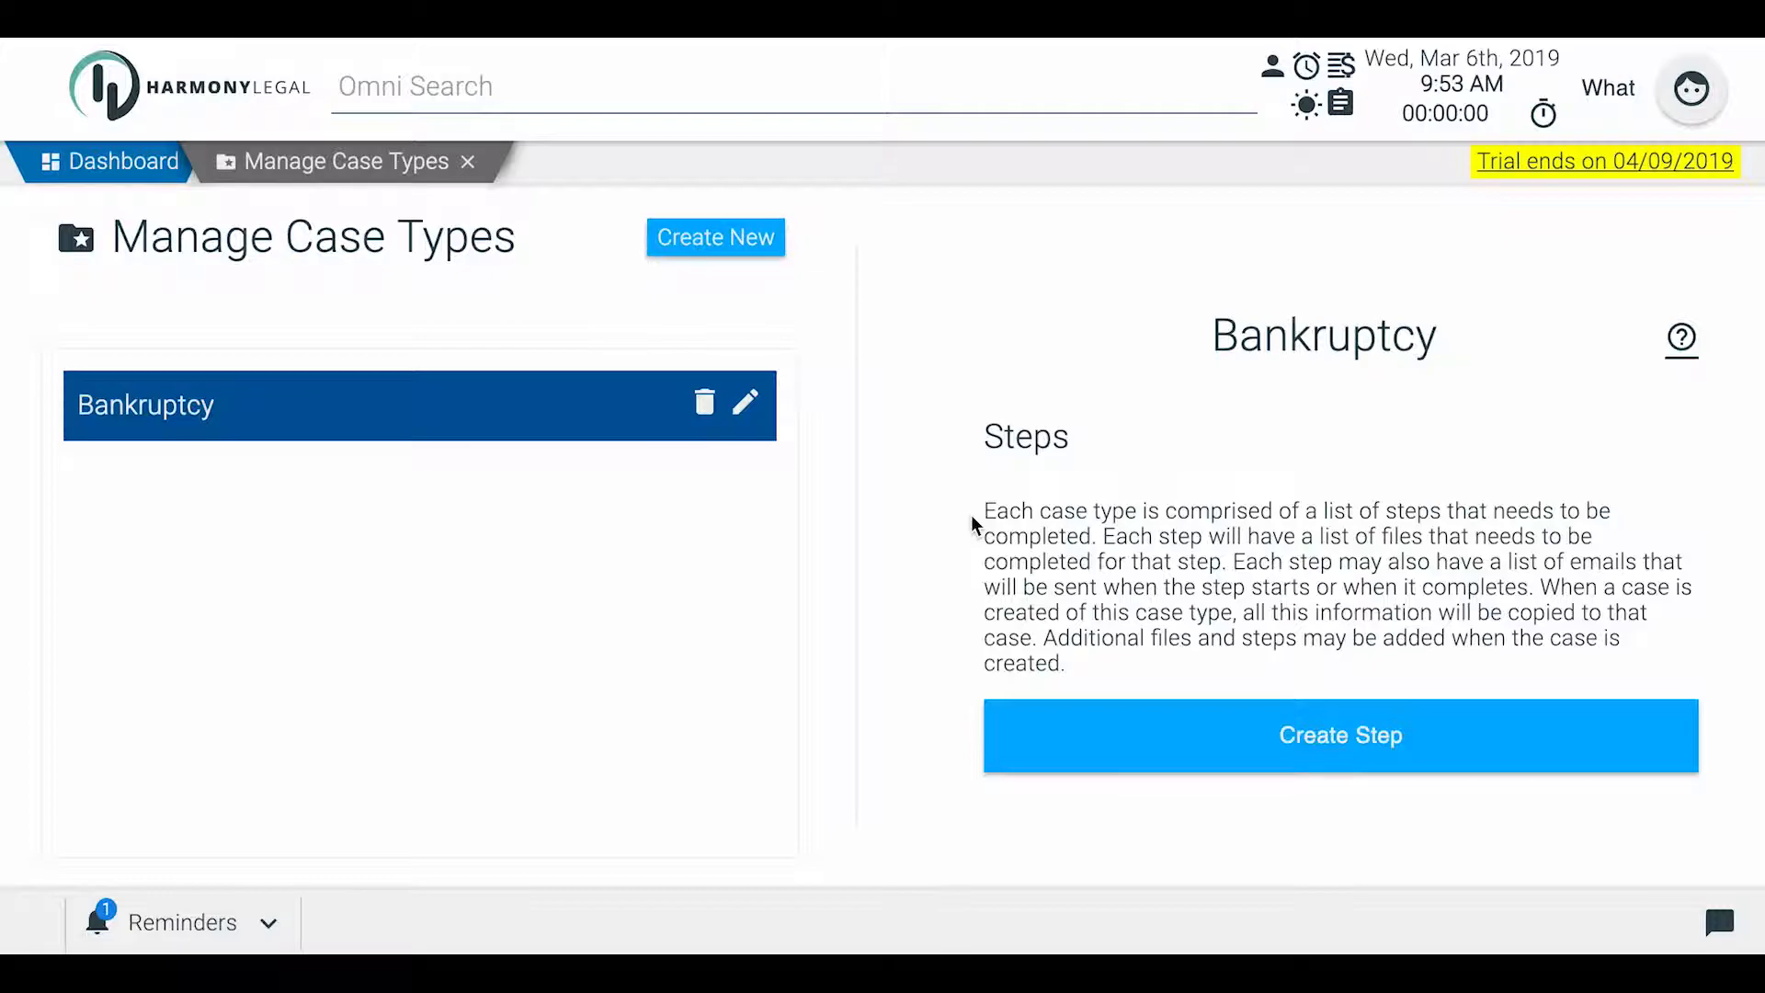
Create a step titled Get Client Intake Forms with the instructions "G-28 Form" for the Bankruptcy case type
{"action": "left_click", "coordinate": [1255, 748]}
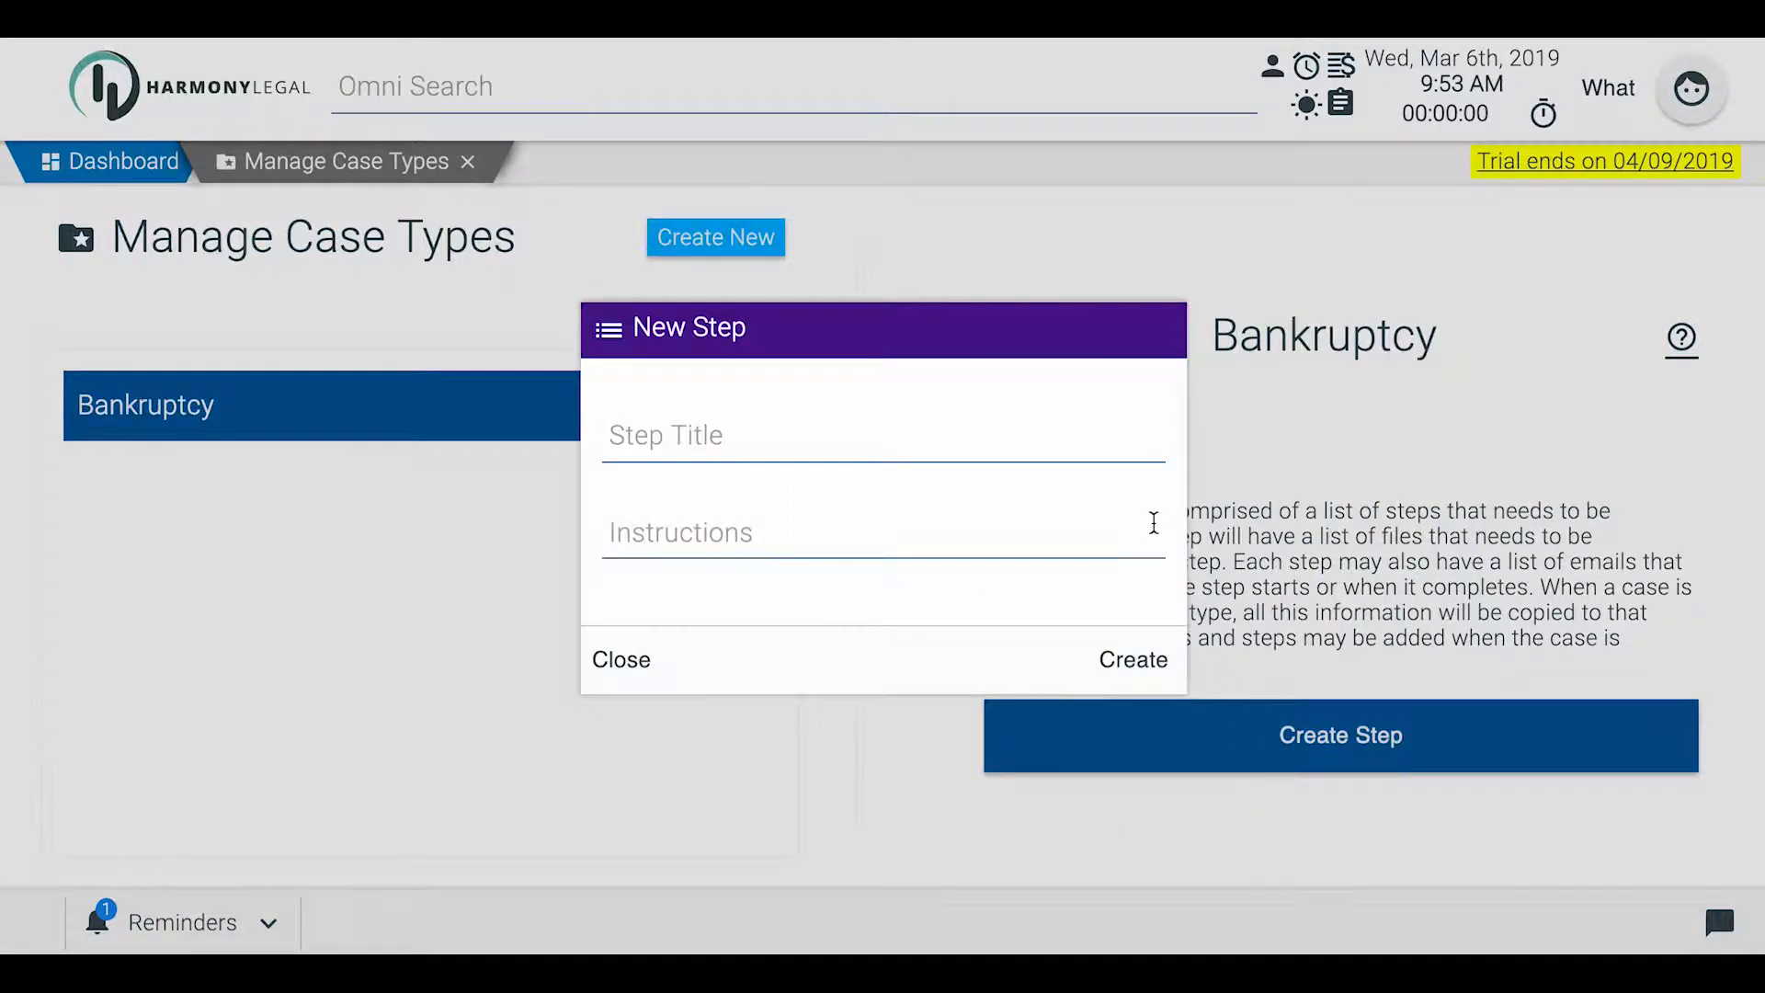
{"action": "left_click", "coordinate": [775, 440]}
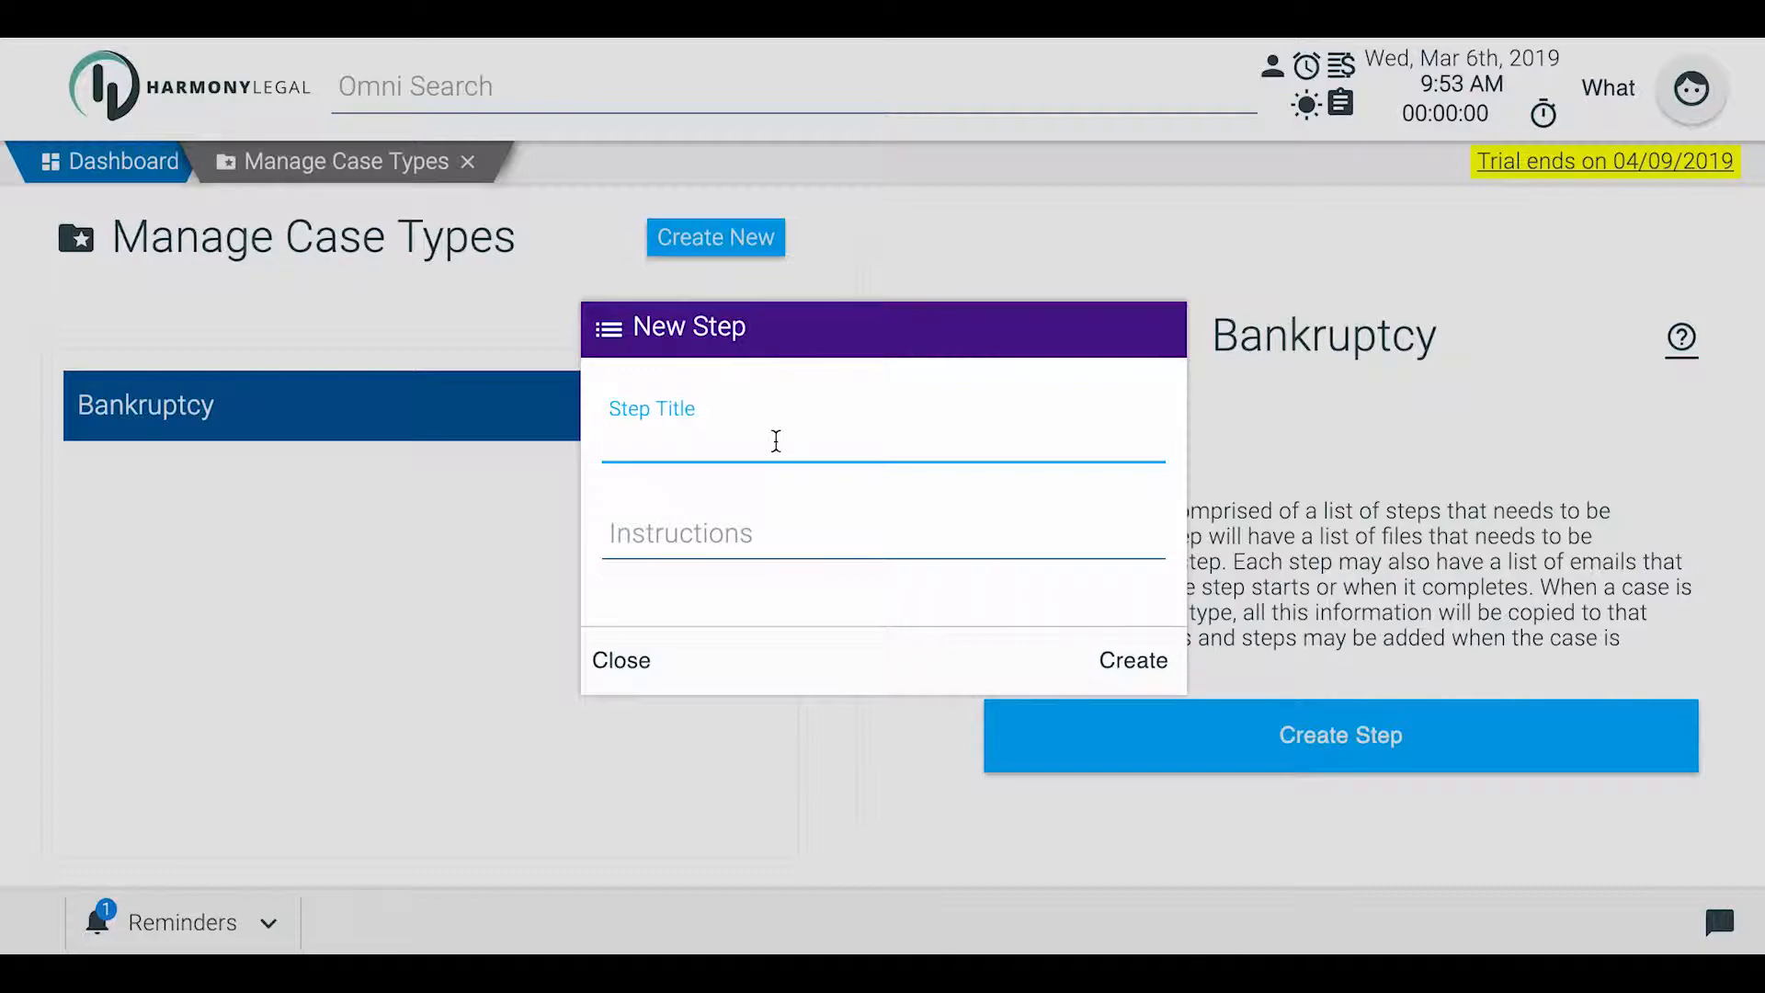
{"action": "type", "text": "Get Clien"}
{"action": "key", "text": "BackSpace"}
{"action": "type", "text": "ent Intake Forms"}
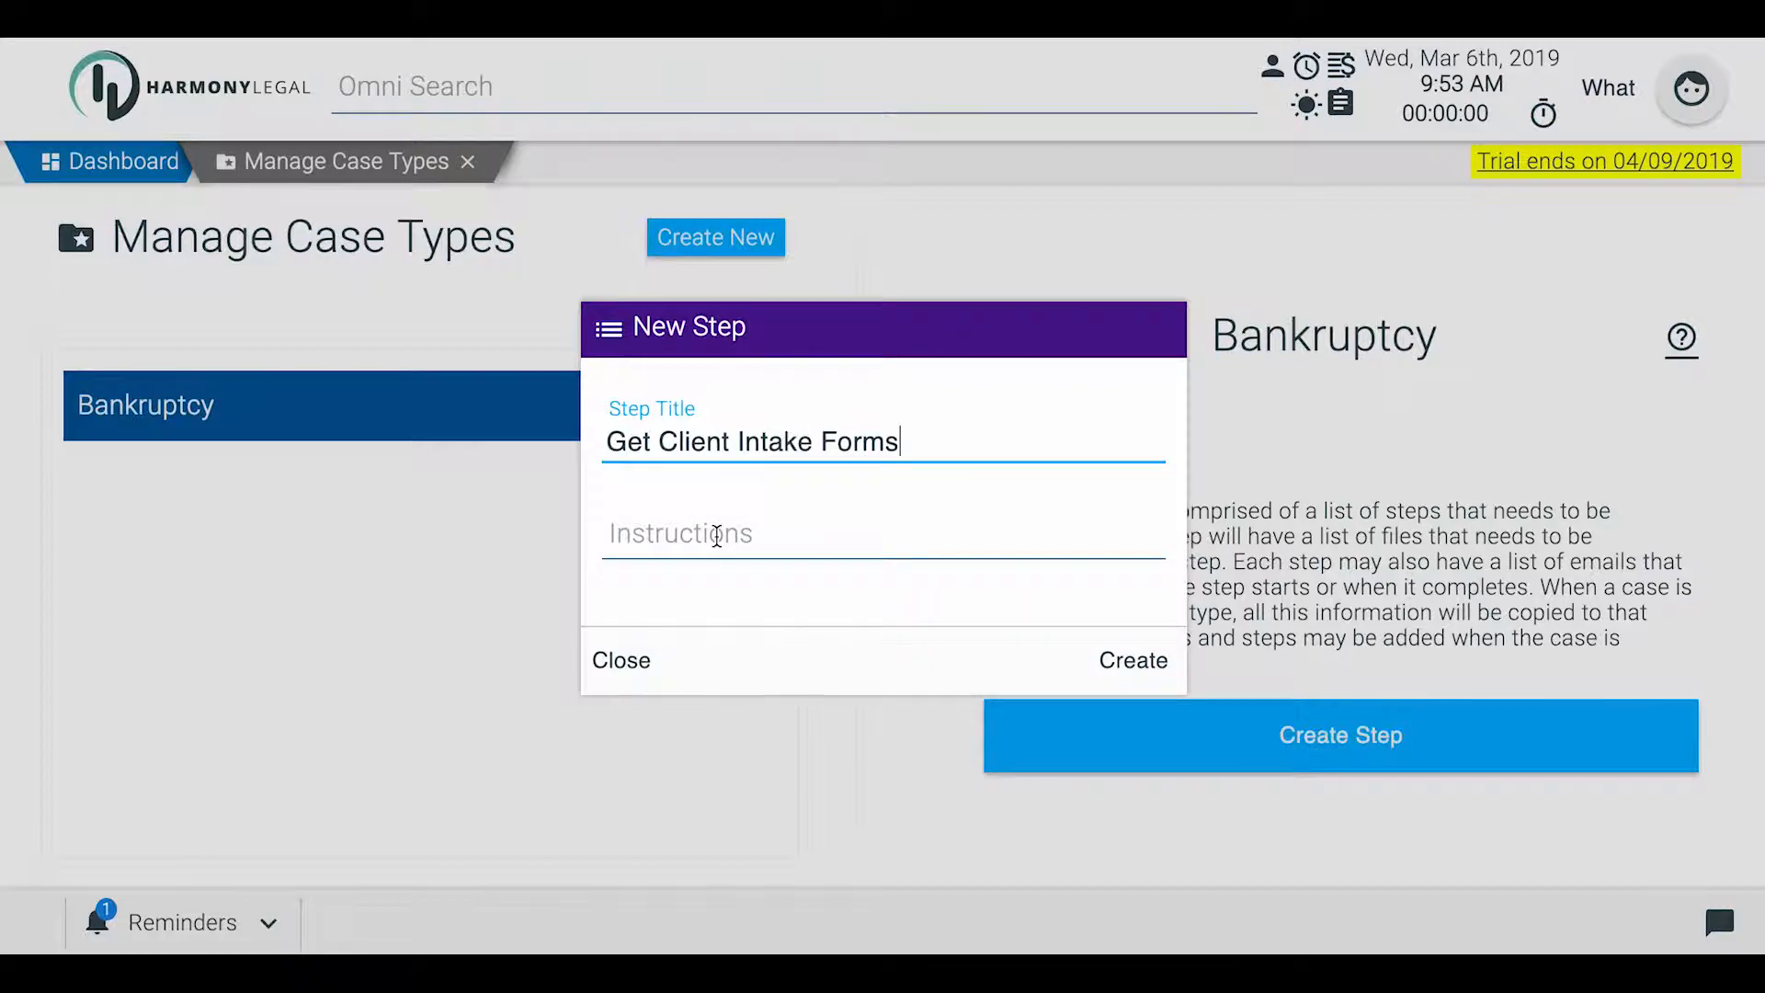
{"action": "left_click", "coordinate": [717, 535]}
{"action": "type", "text": "G-28 Form"}
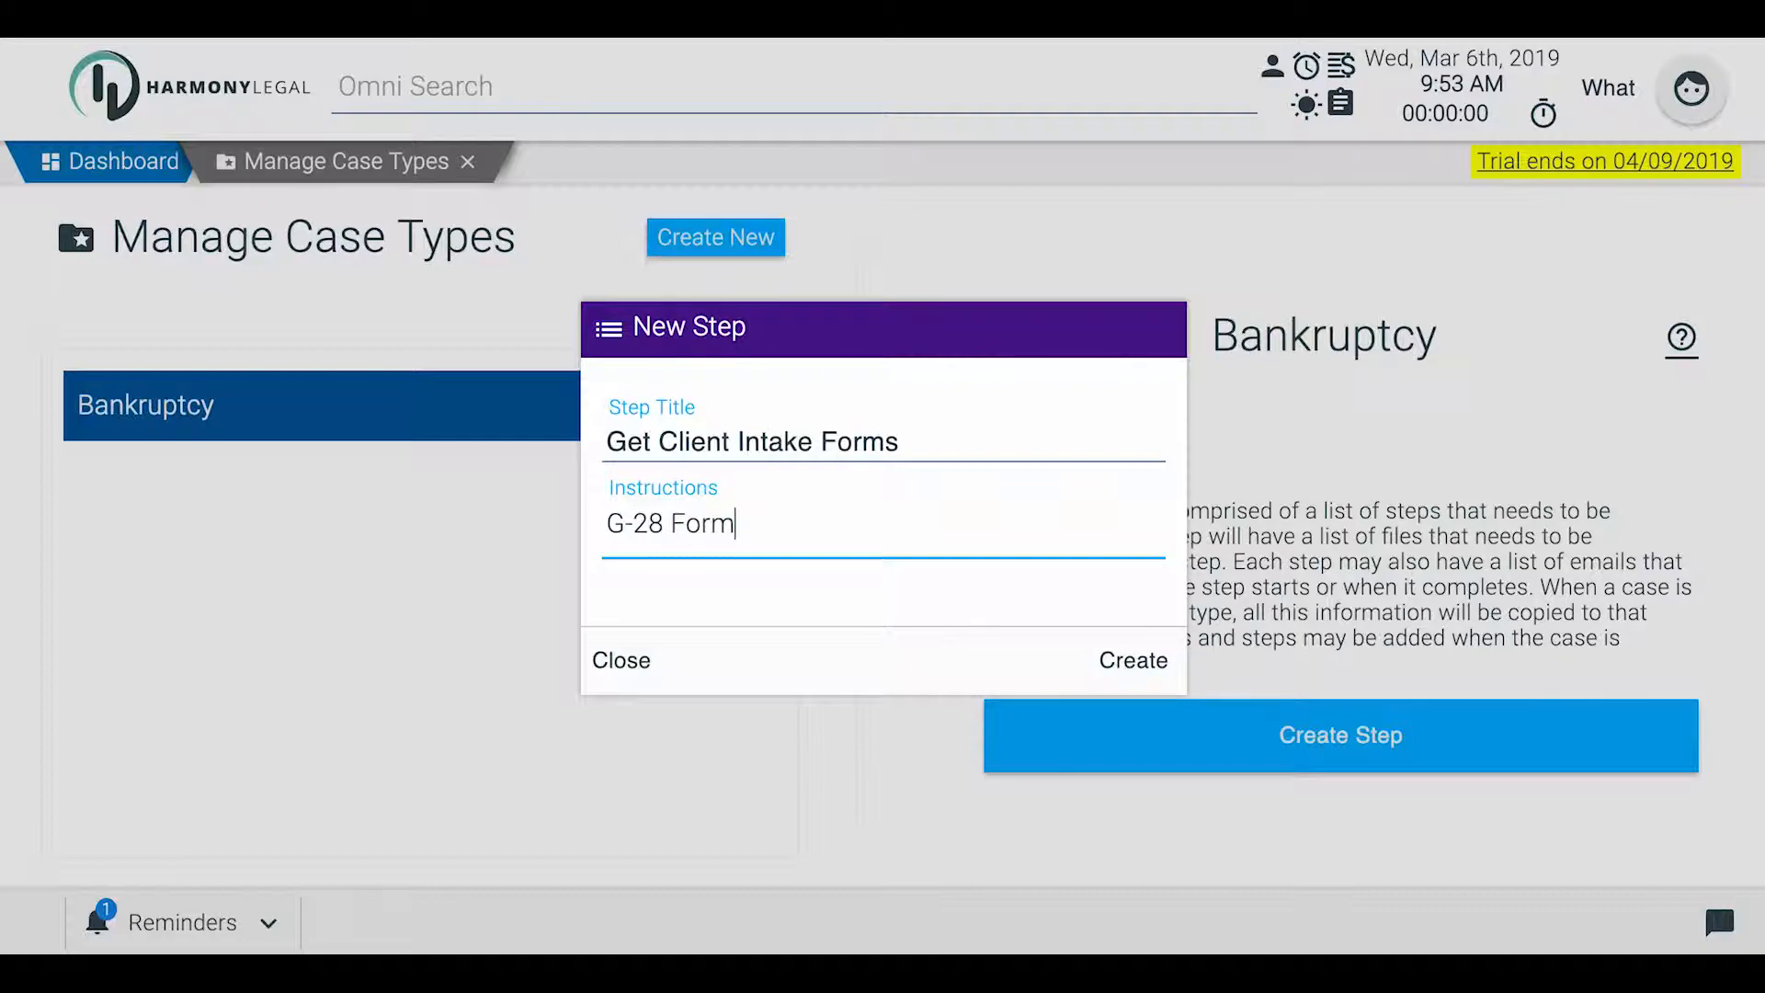
{"action": "left_click", "coordinate": [1128, 664]}
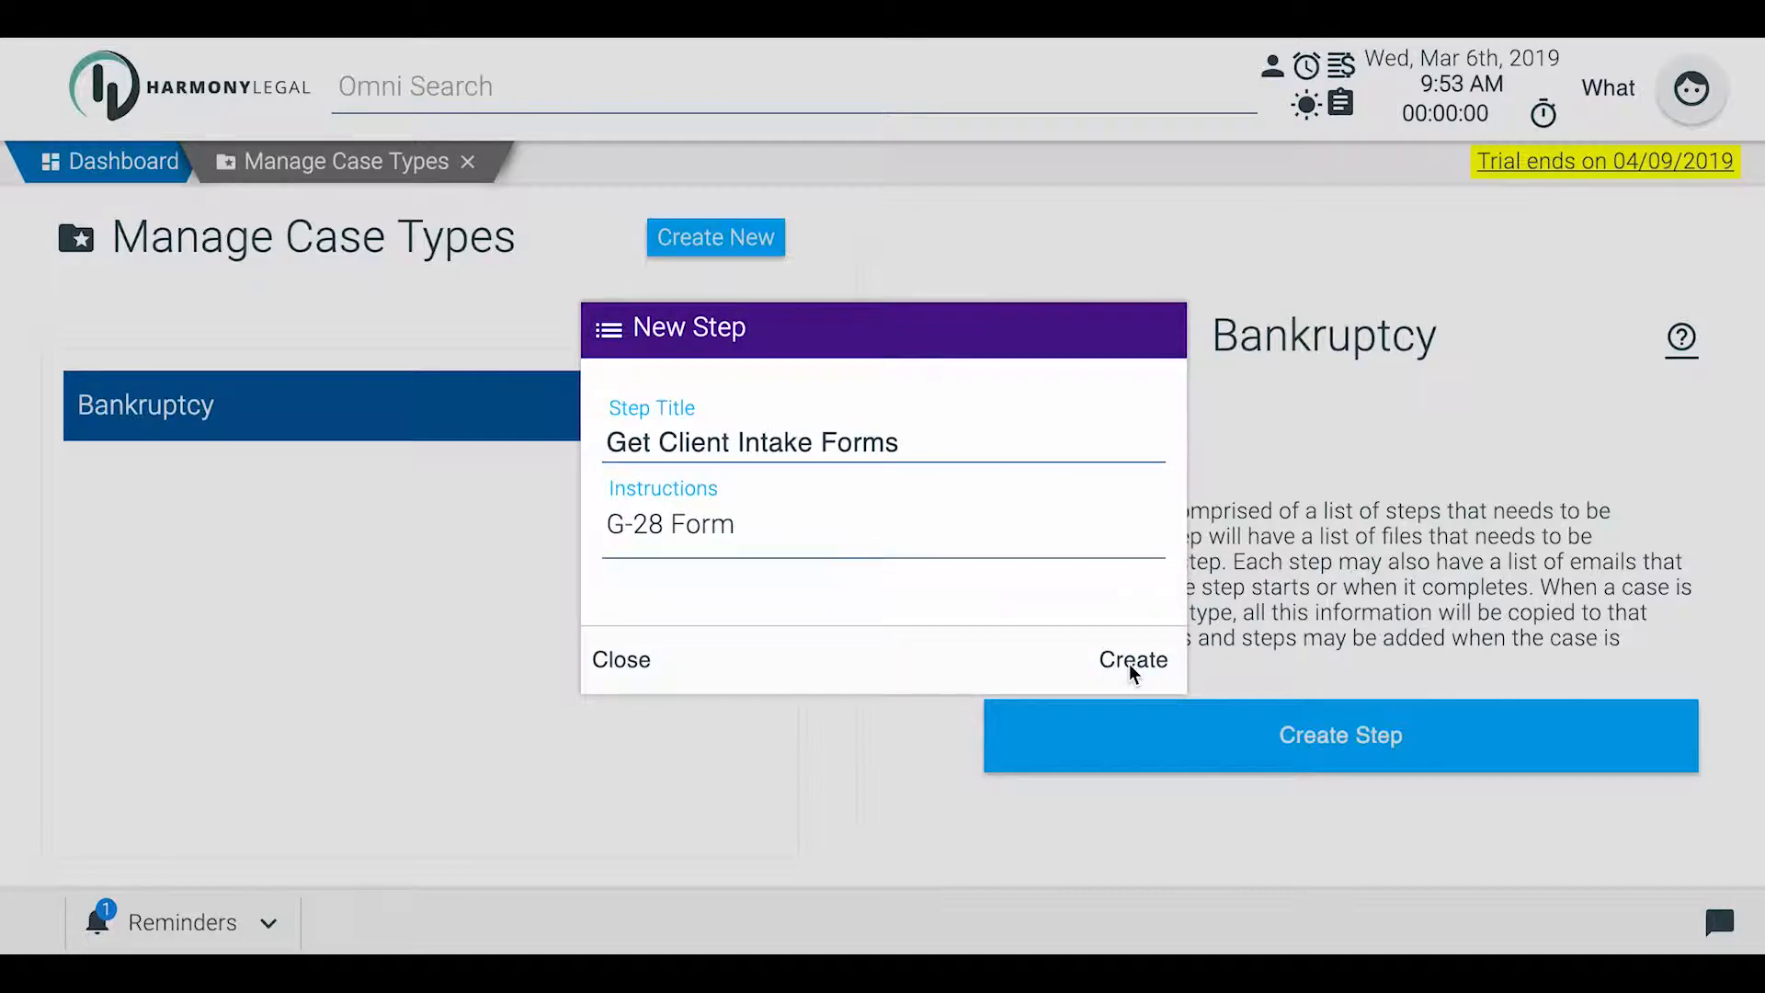
Create another Bankruptcy step titled Get Financials with the instructions "Get past tax forms for last 5 years"
{"action": "scroll", "coordinate": [1300, 575], "scroll_direction": "down", "scroll_amount": 1}
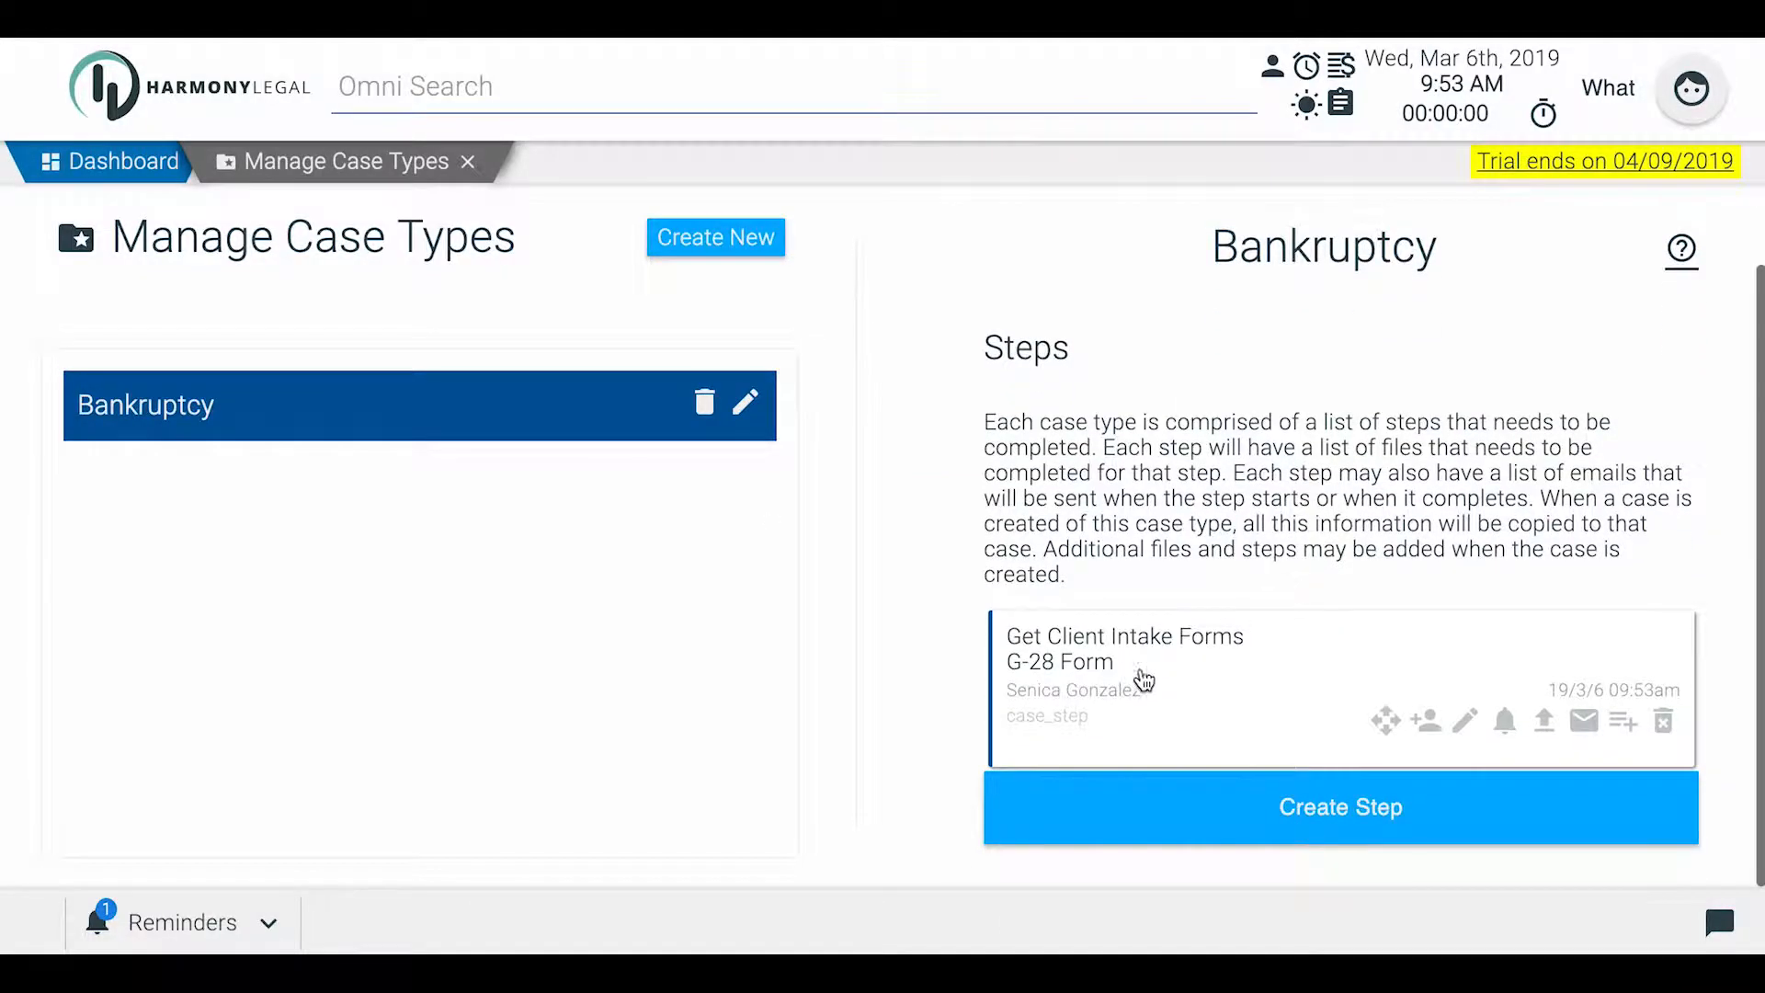
{"action": "left_click", "coordinate": [1296, 811]}
{"action": "left_click", "coordinate": [718, 445]}
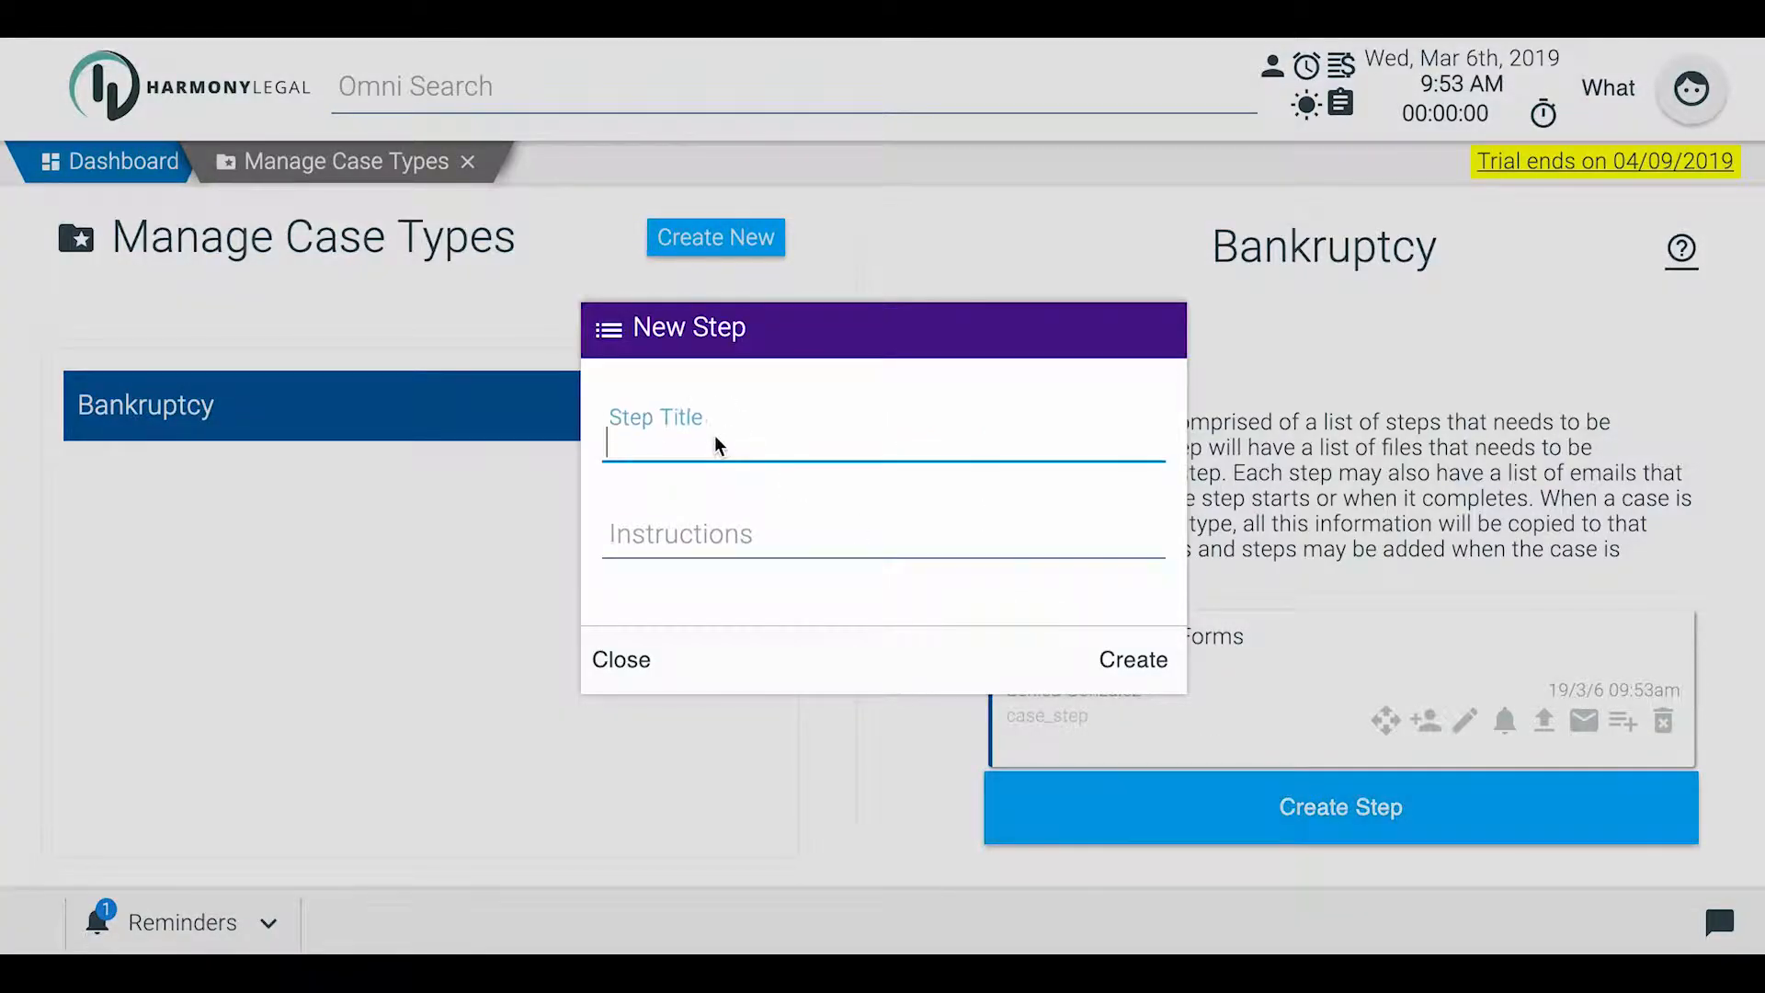
{"action": "type", "text": "Get "}
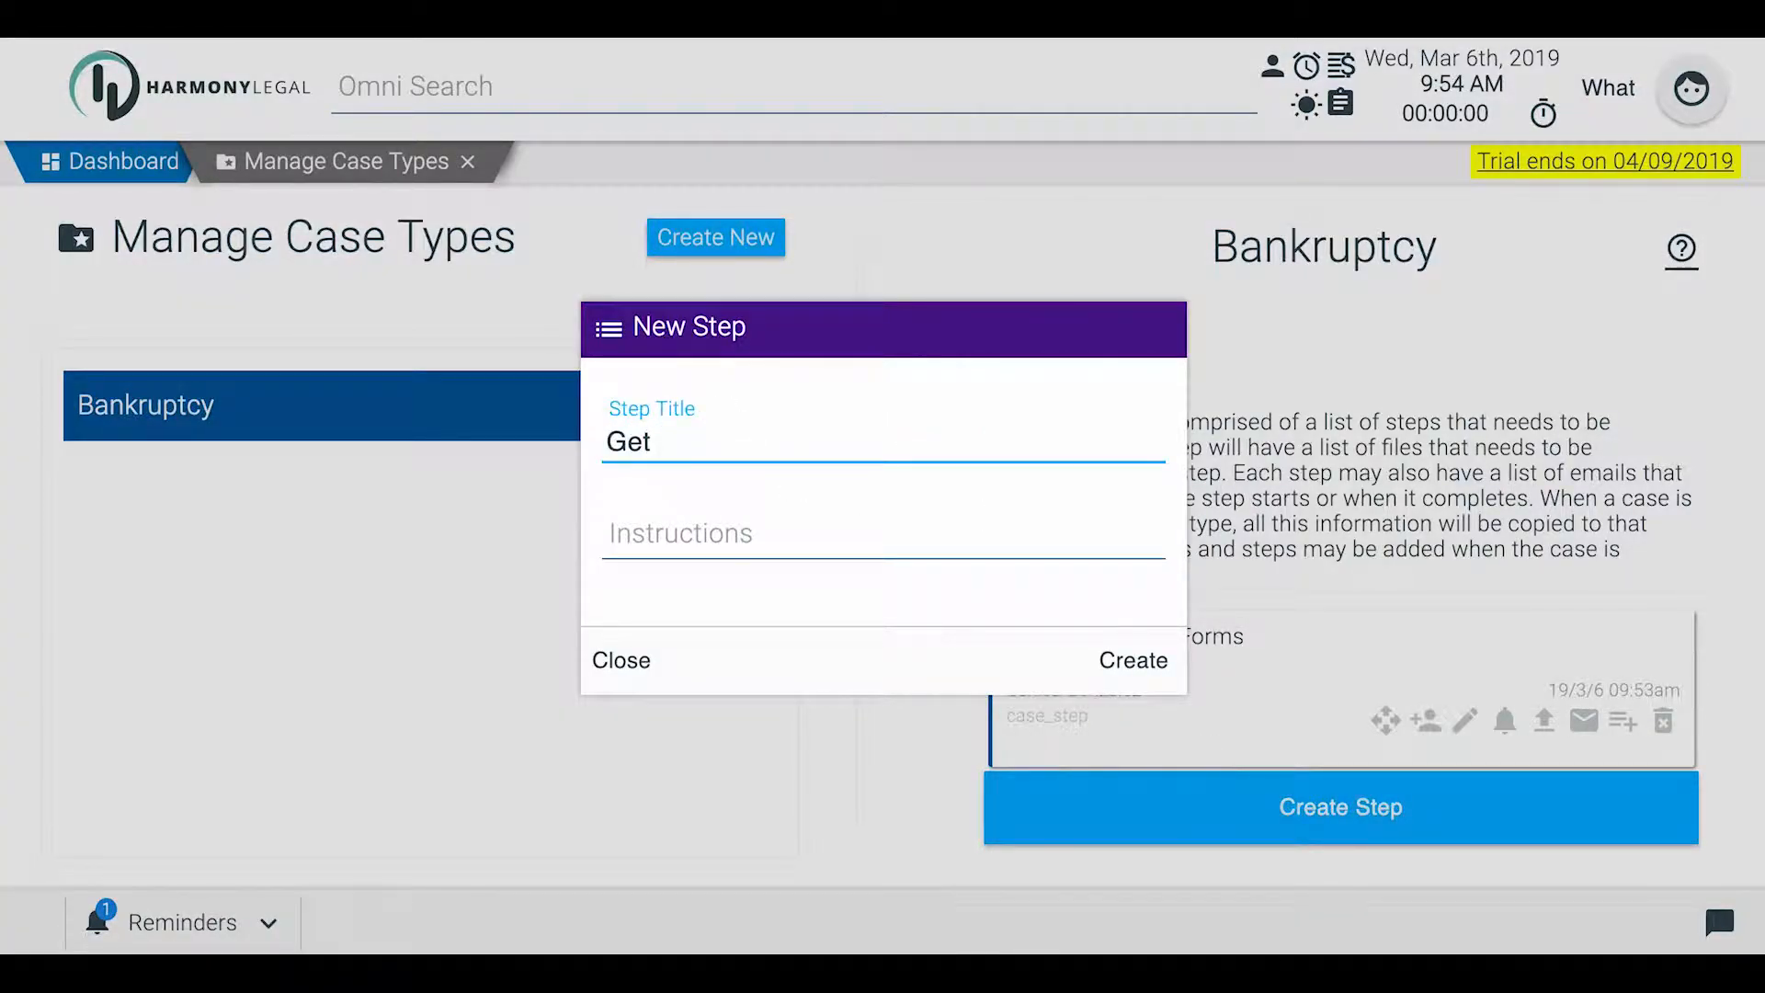
{"action": "type", "text": "Financials"}
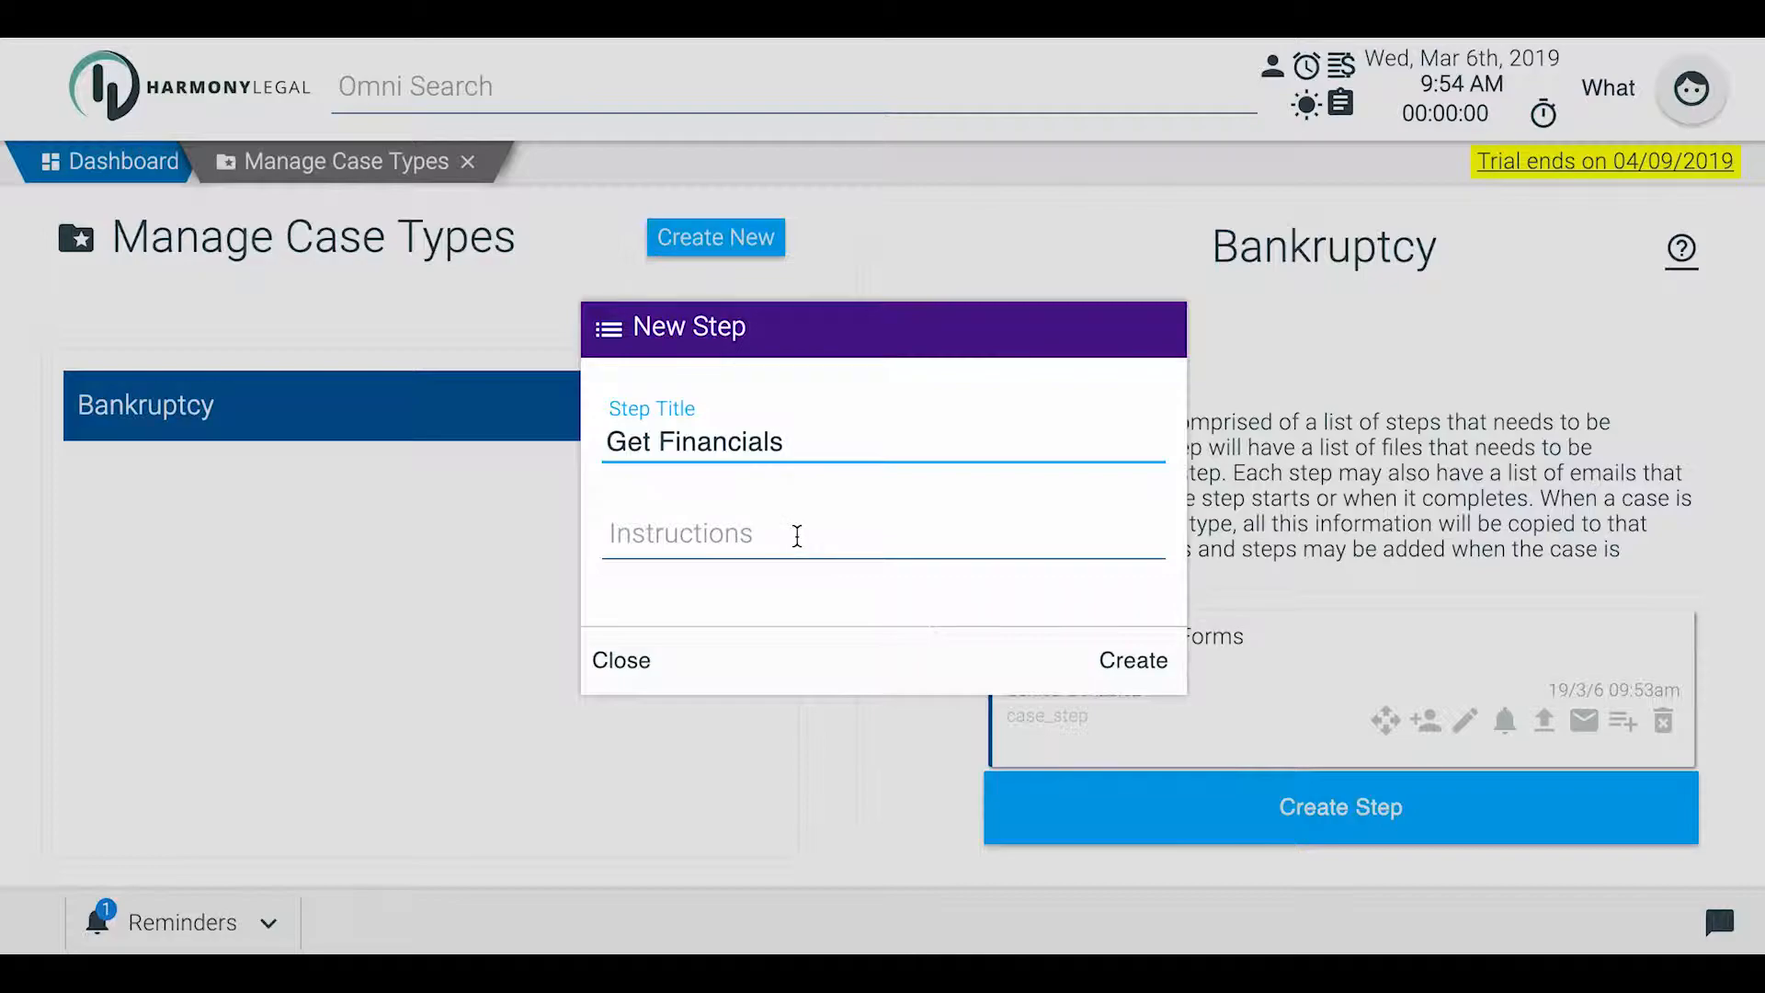
{"action": "left_click", "coordinate": [796, 536]}
{"action": "type", "text": "Get"}
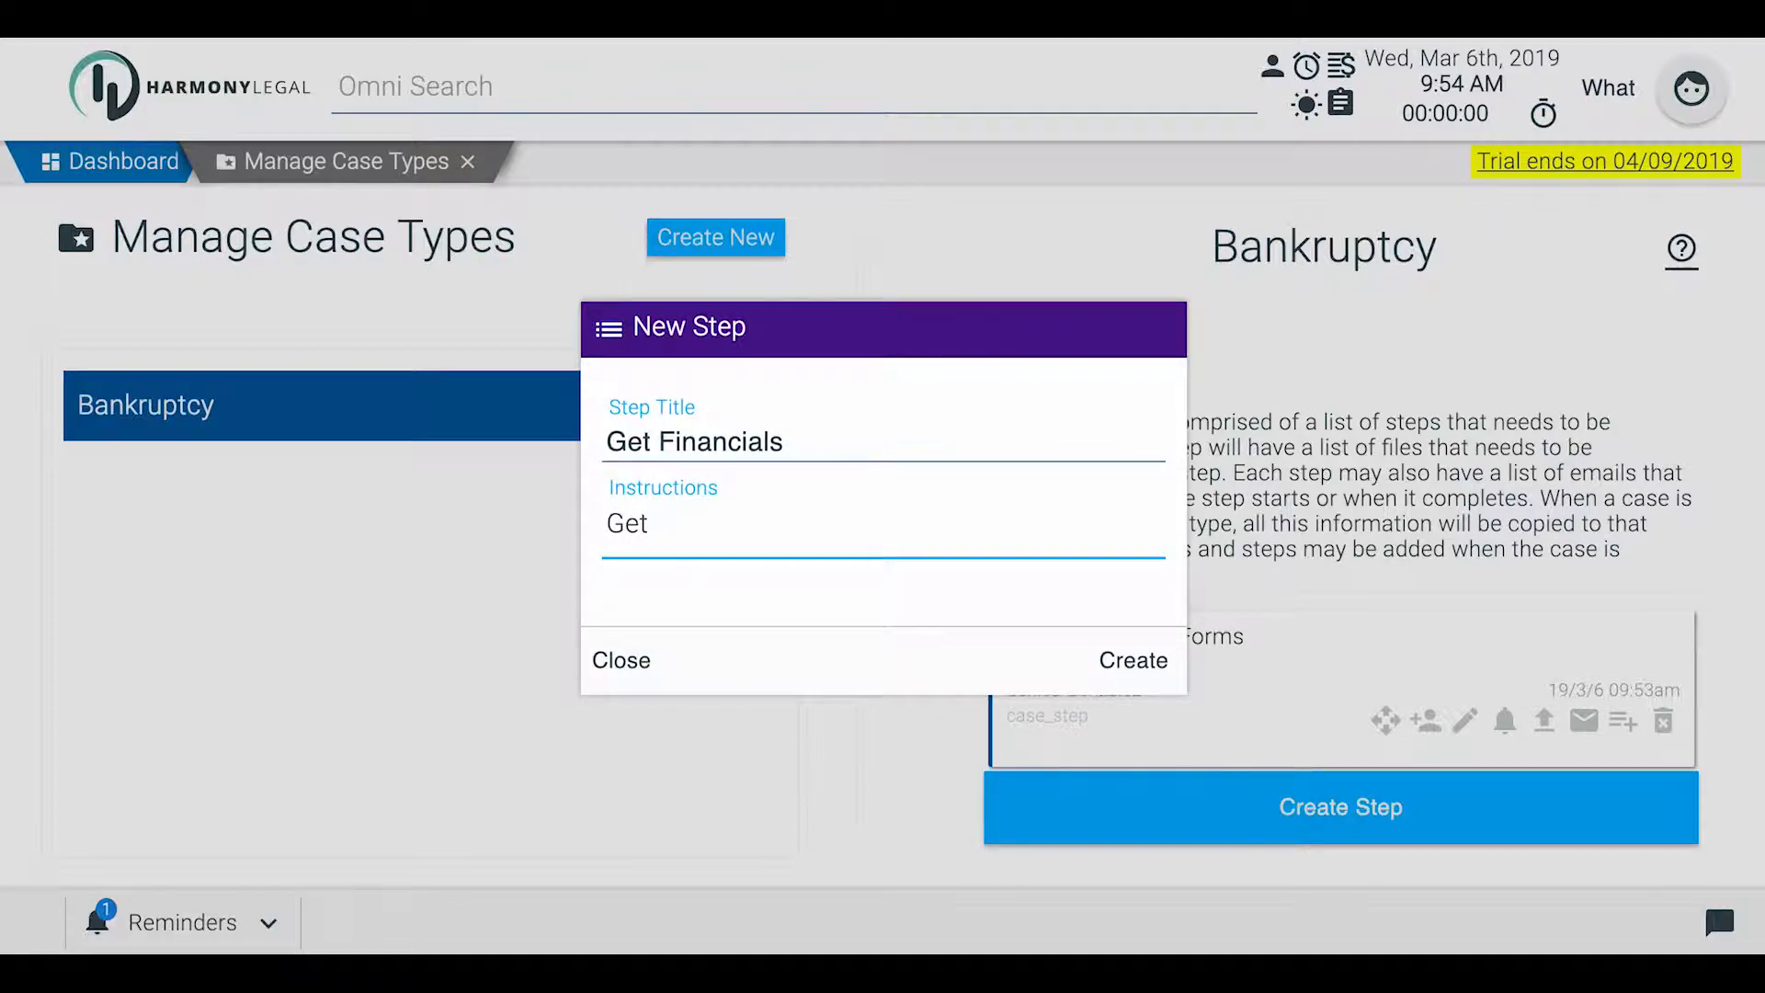
{"action": "type", "text": " past tax for"}
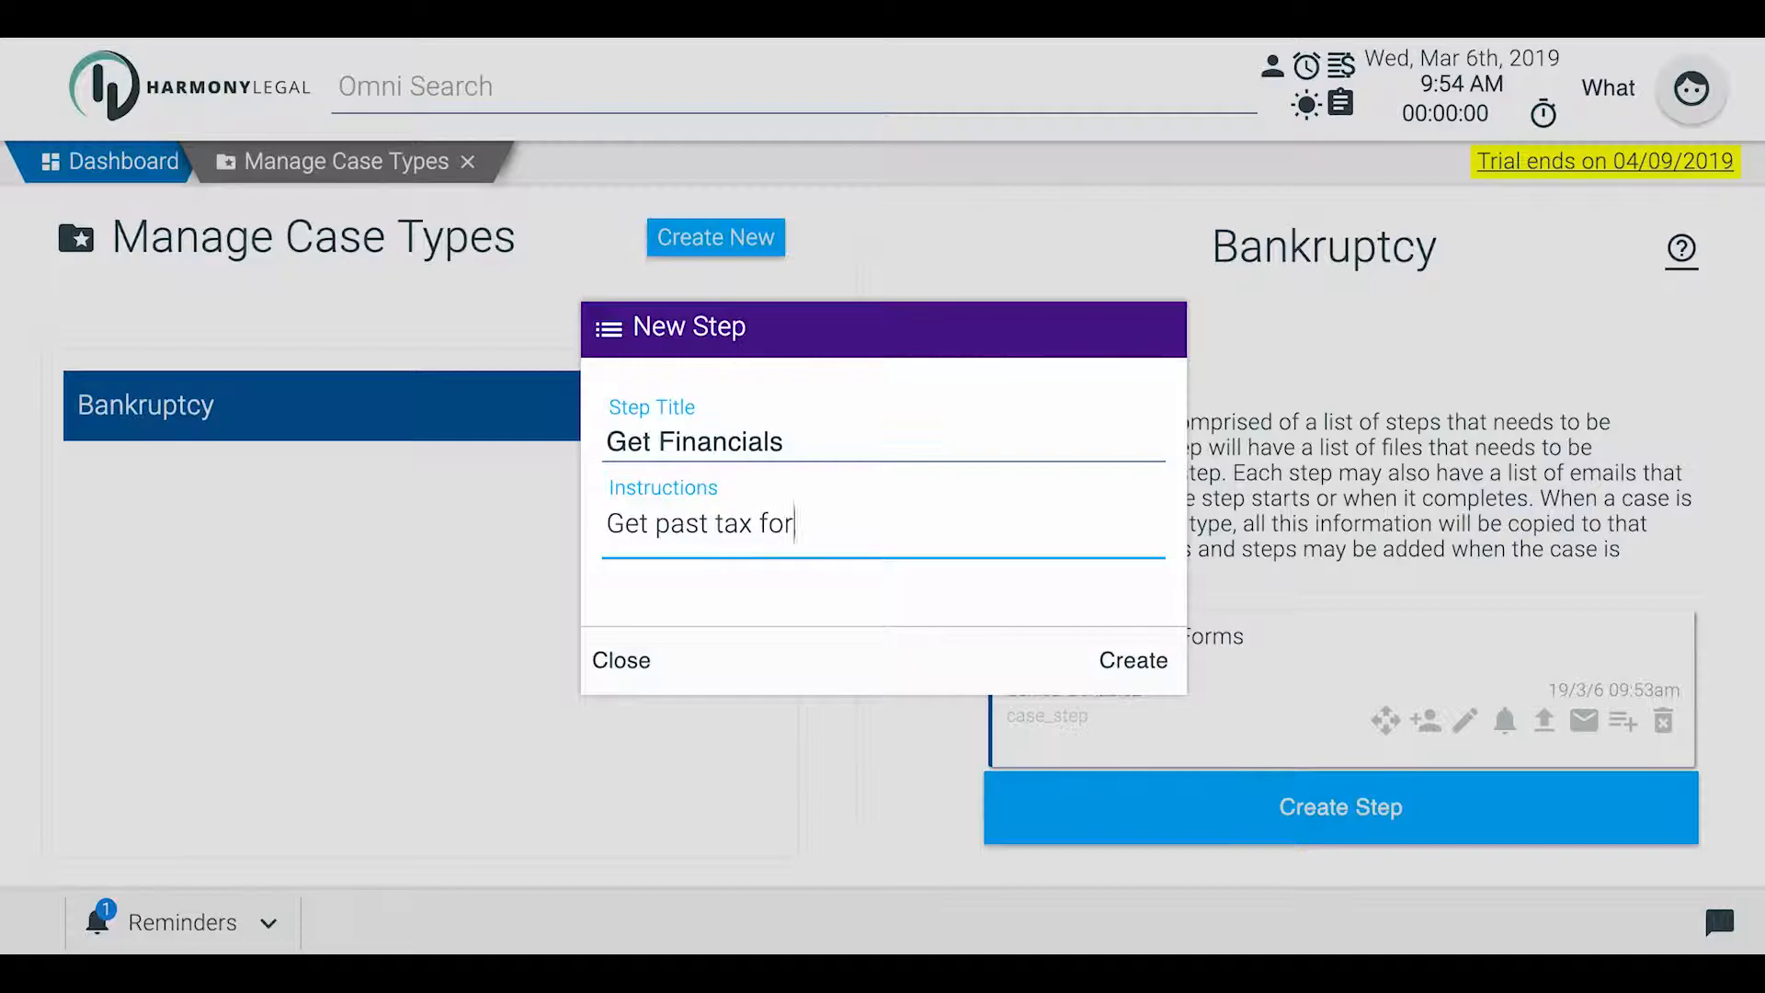
{"action": "type", "text": "ms for last 5 years"}
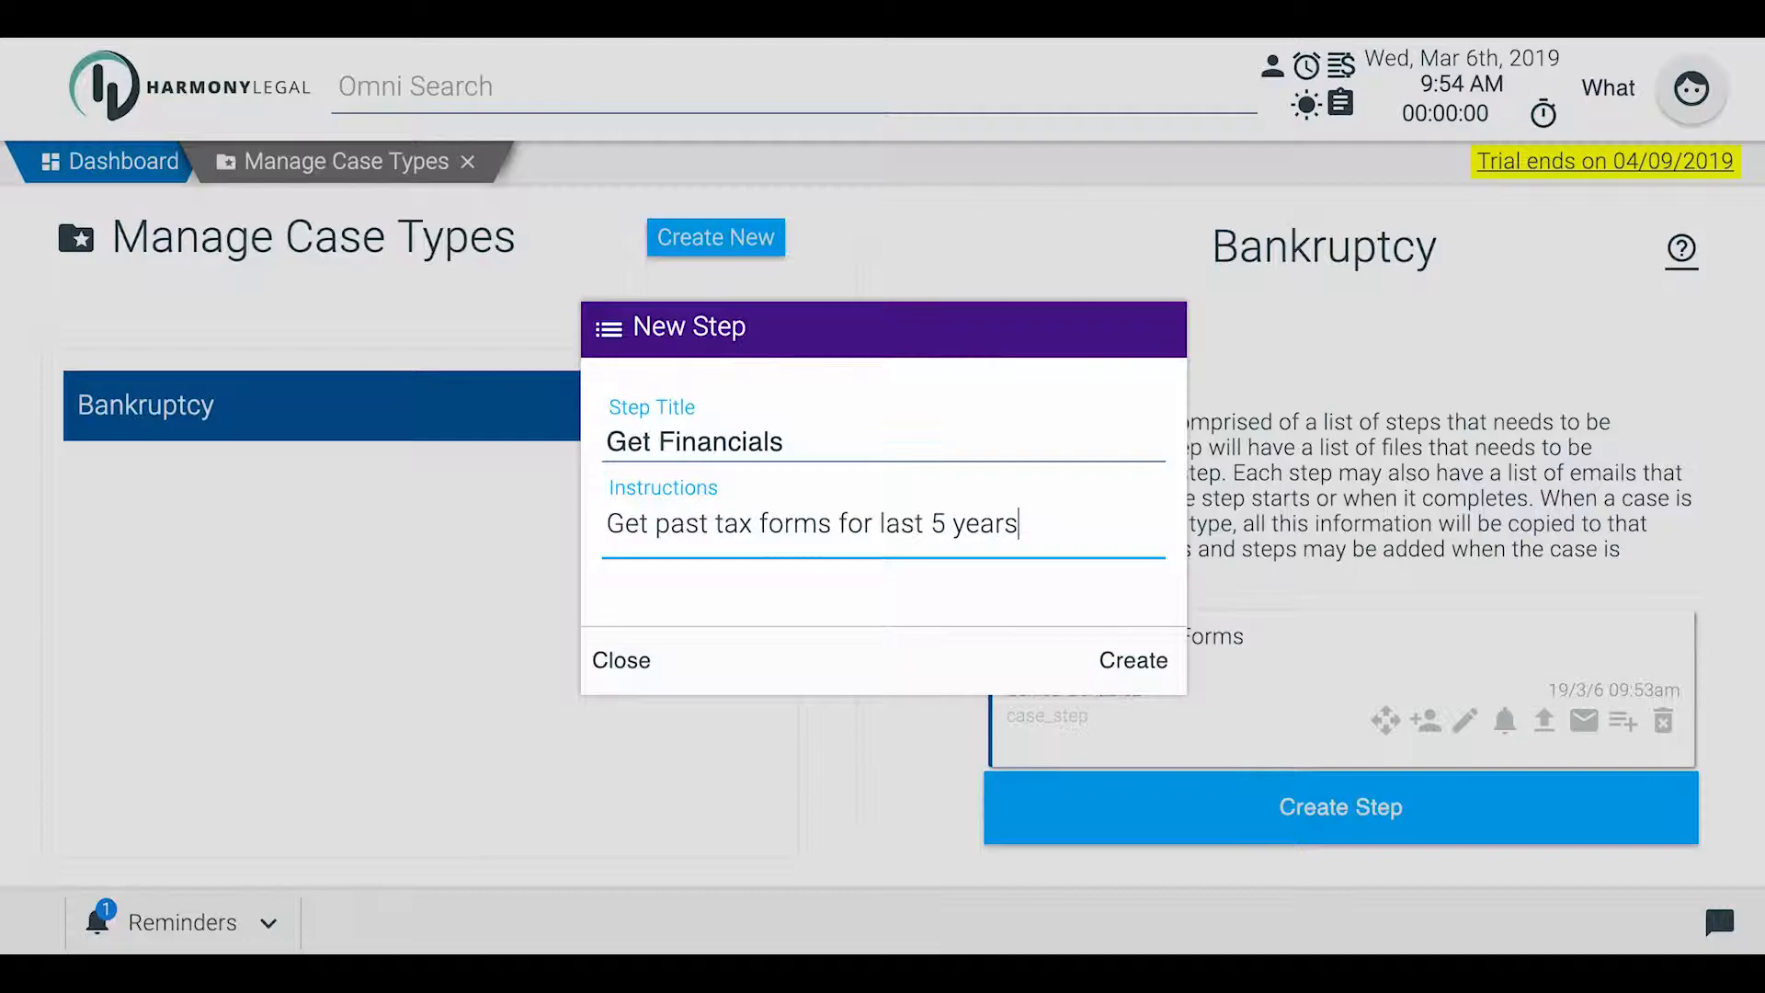
{"action": "left_click", "coordinate": [1110, 659]}
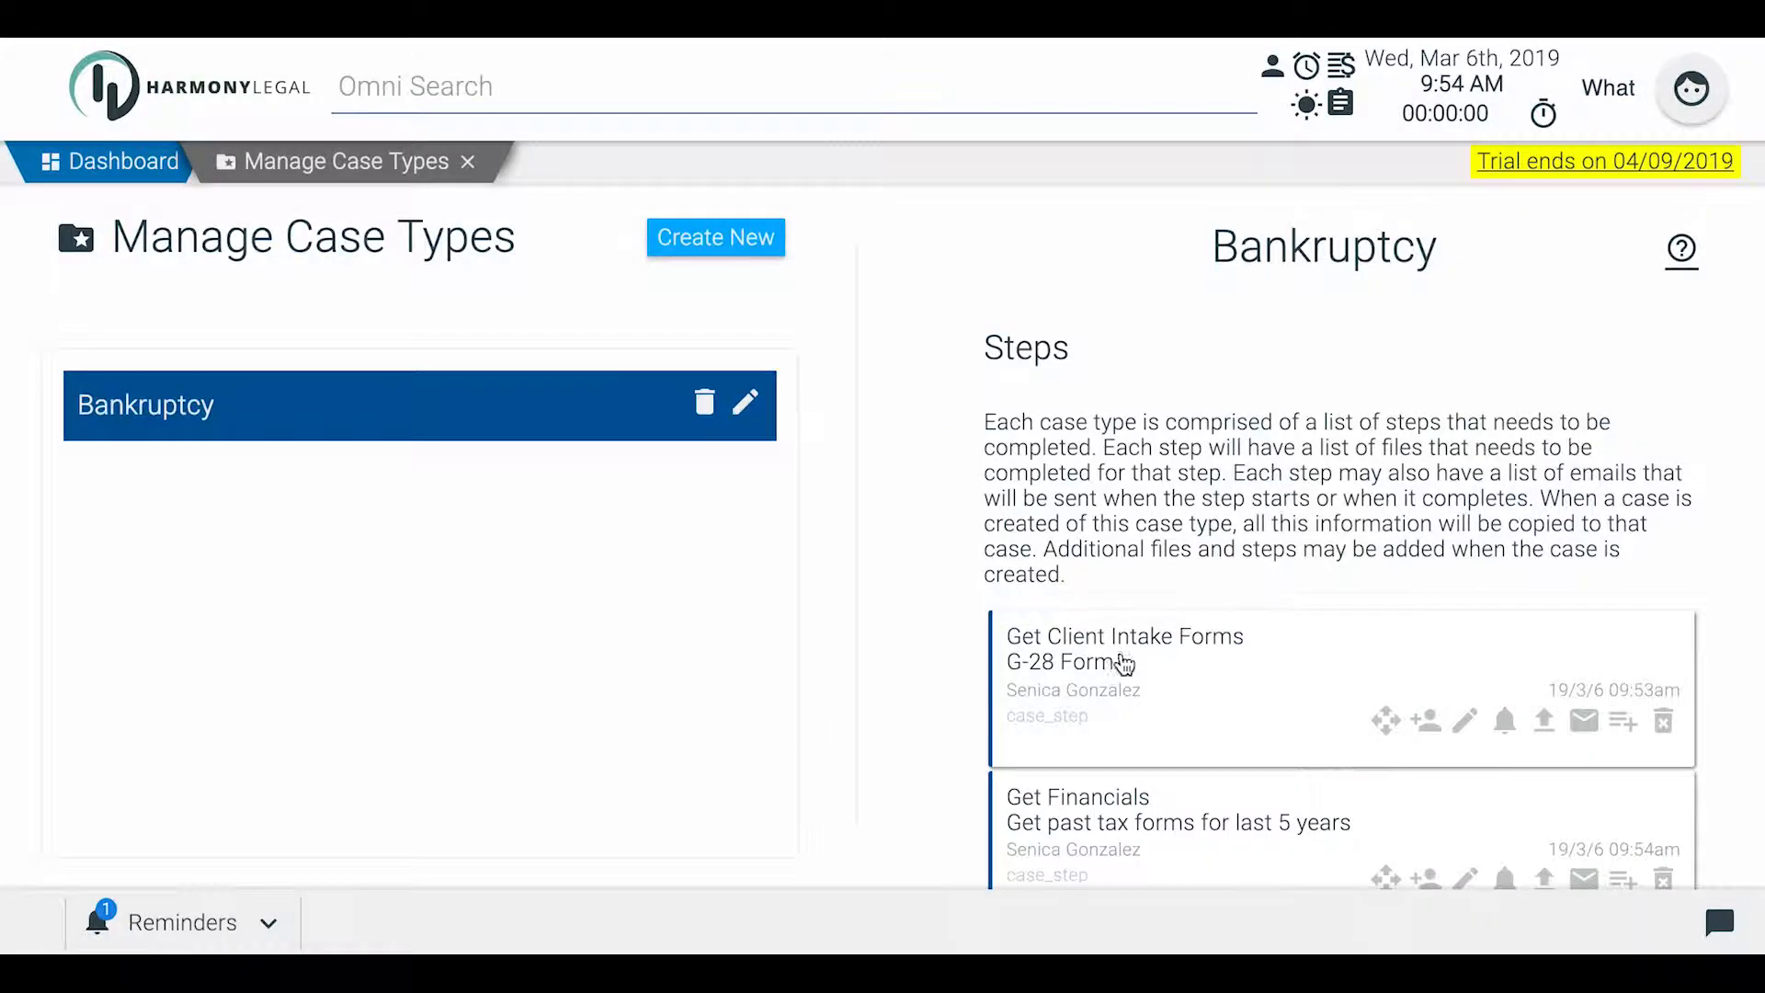
Remove the instructions text from the Get Client Intake Forms step and save the edit
{"action": "scroll", "coordinate": [1372, 570], "scroll_direction": "down", "scroll_amount": 2}
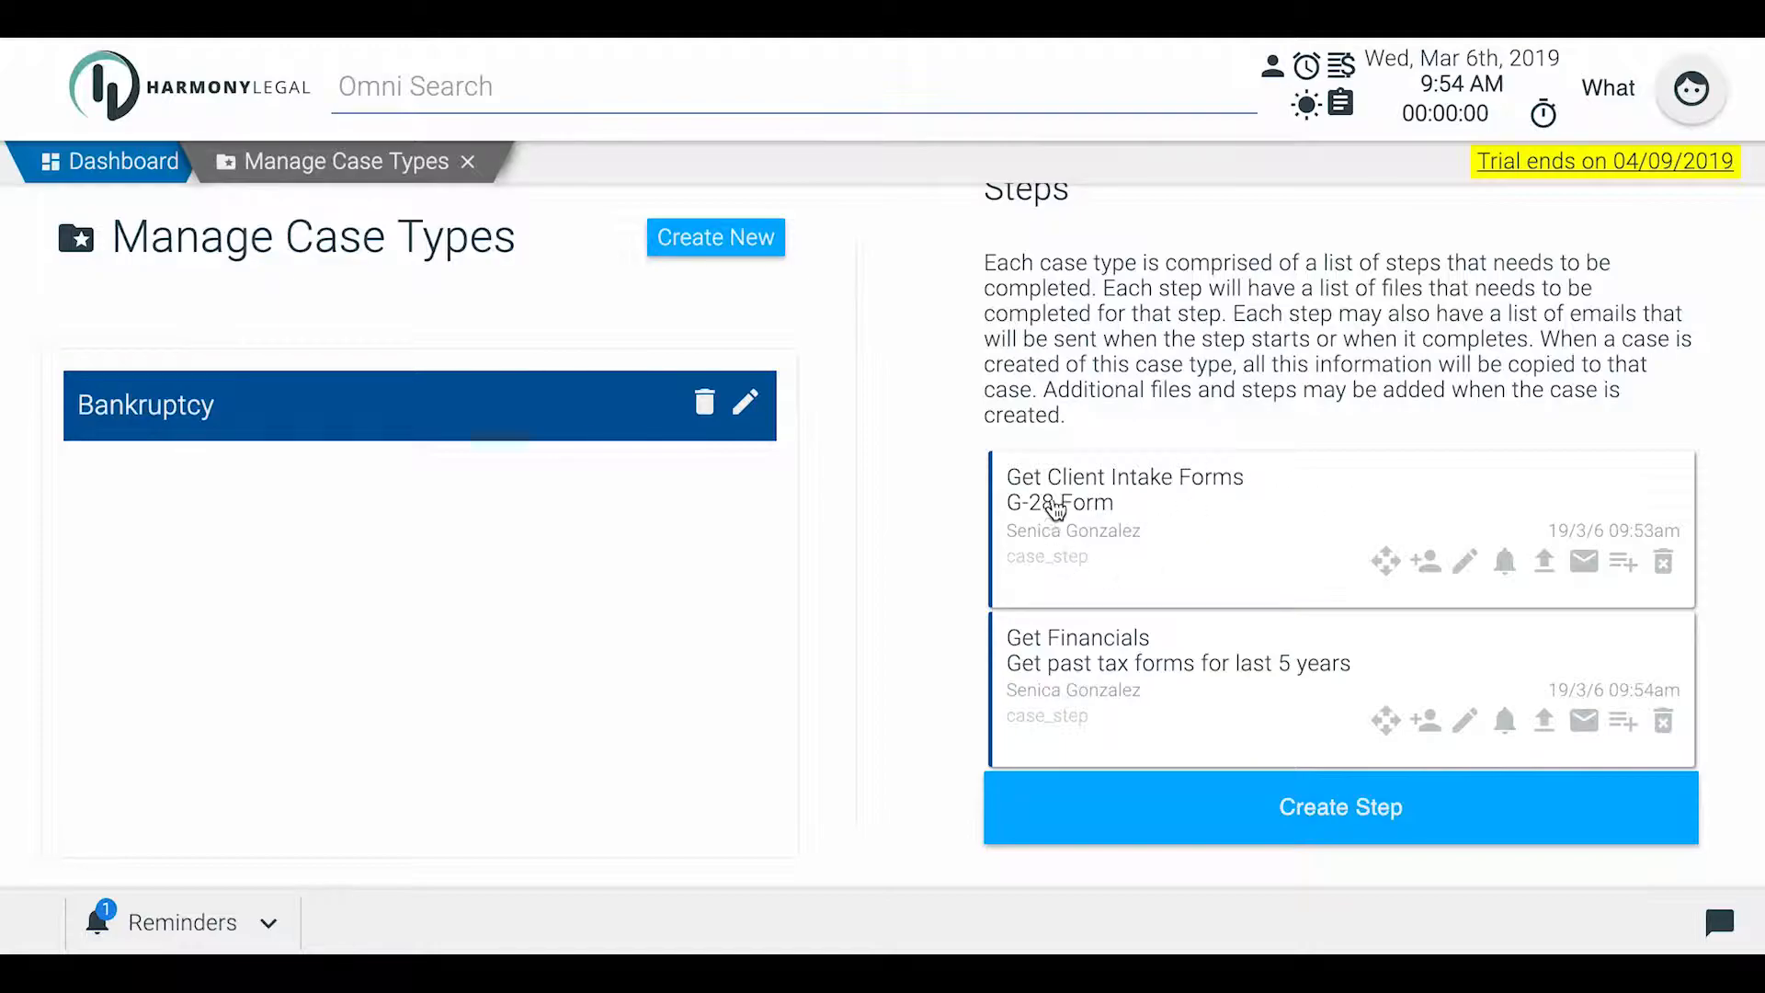
{"action": "left_click", "coordinate": [1468, 561]}
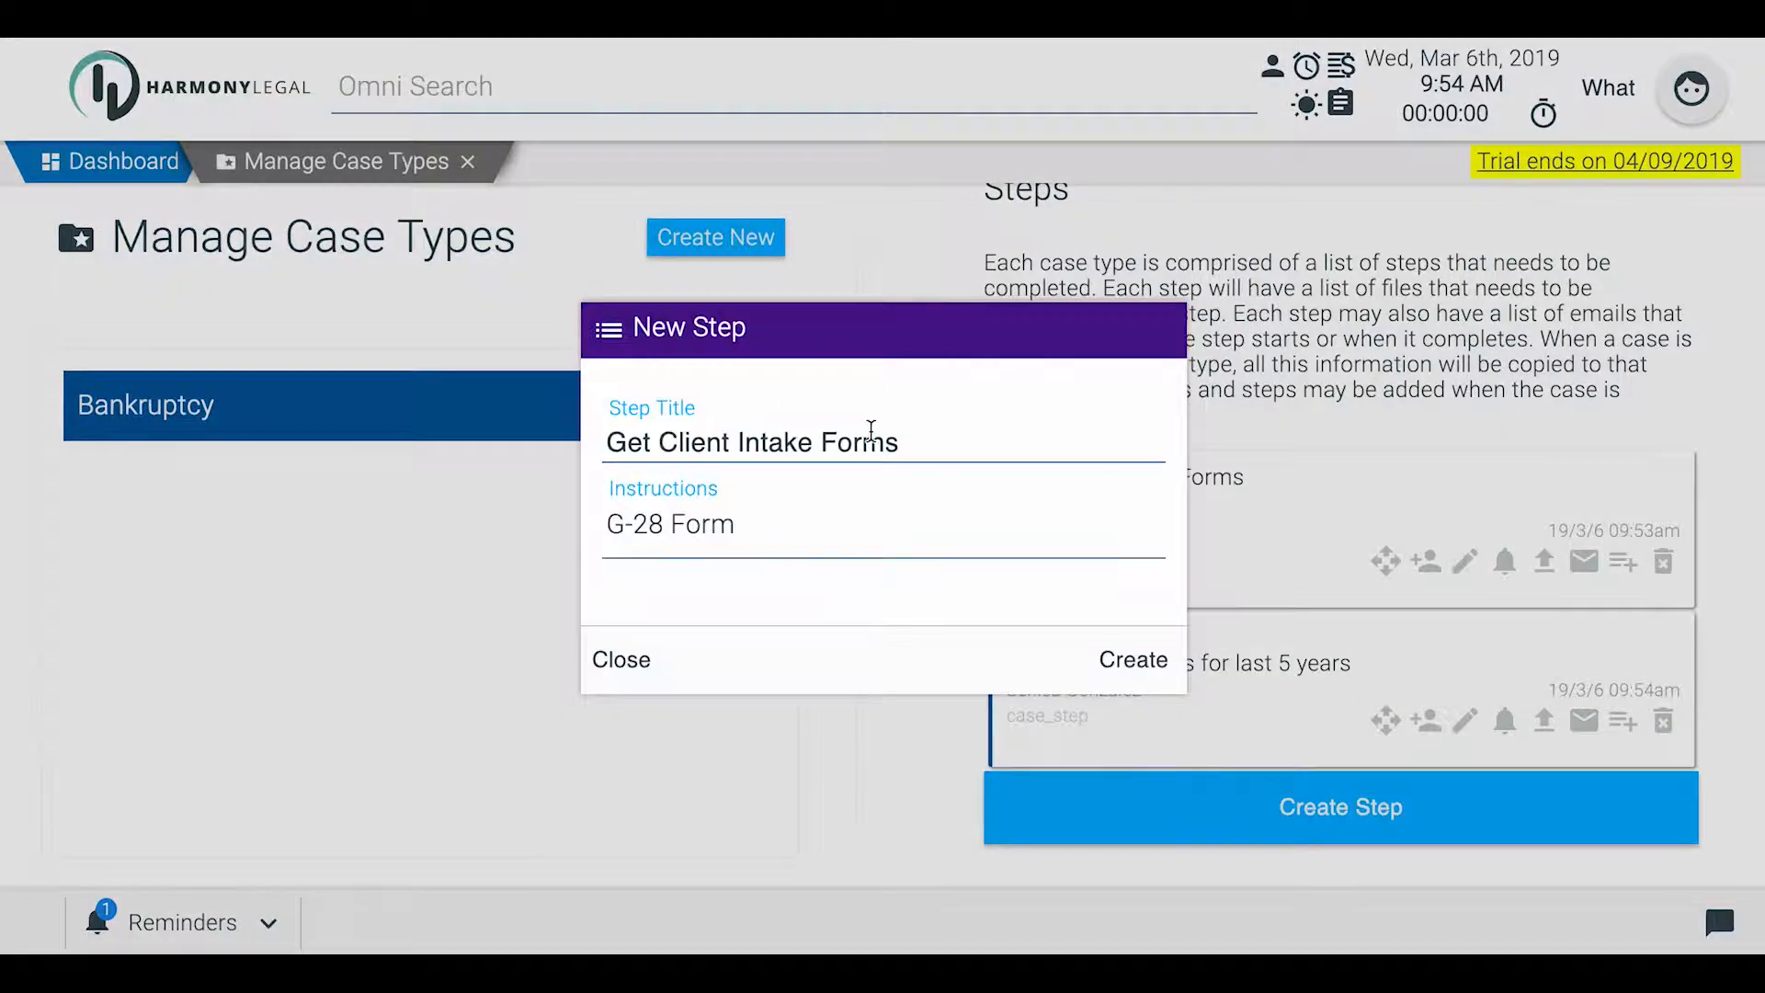
{"action": "left_click", "coordinate": [555, 517]}
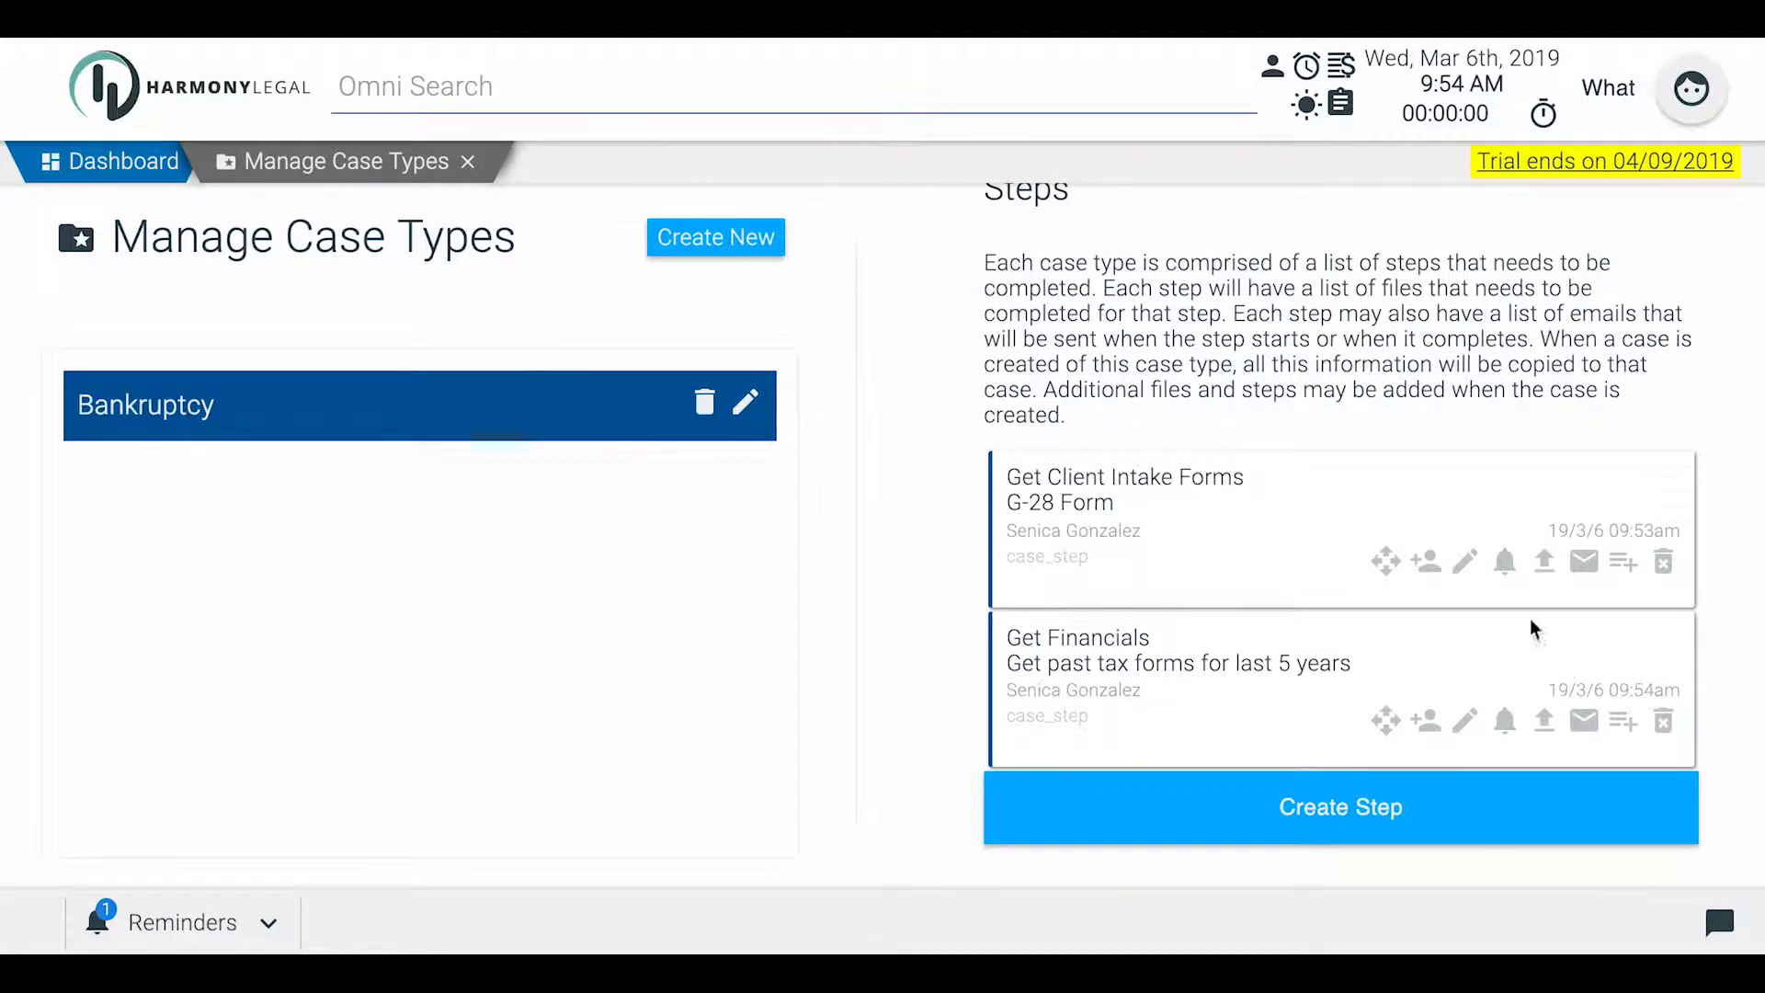
{"action": "left_click", "coordinate": [1465, 562]}
{"action": "left_click", "coordinate": [713, 528]}
{"action": "key", "text": "End"}
{"action": "key", "text": "BackSpace"}
{"action": "key", "text": "BackSpace"}
{"action": "key", "text": "BackSpace"}
{"action": "key", "text": "BackSpace"}
{"action": "key", "text": "BackSpace"}
{"action": "key", "text": "BackSpace"}
{"action": "key", "text": "BackSpace"}
{"action": "key", "text": "BackSpace"}
{"action": "key", "text": "BackSpace"}
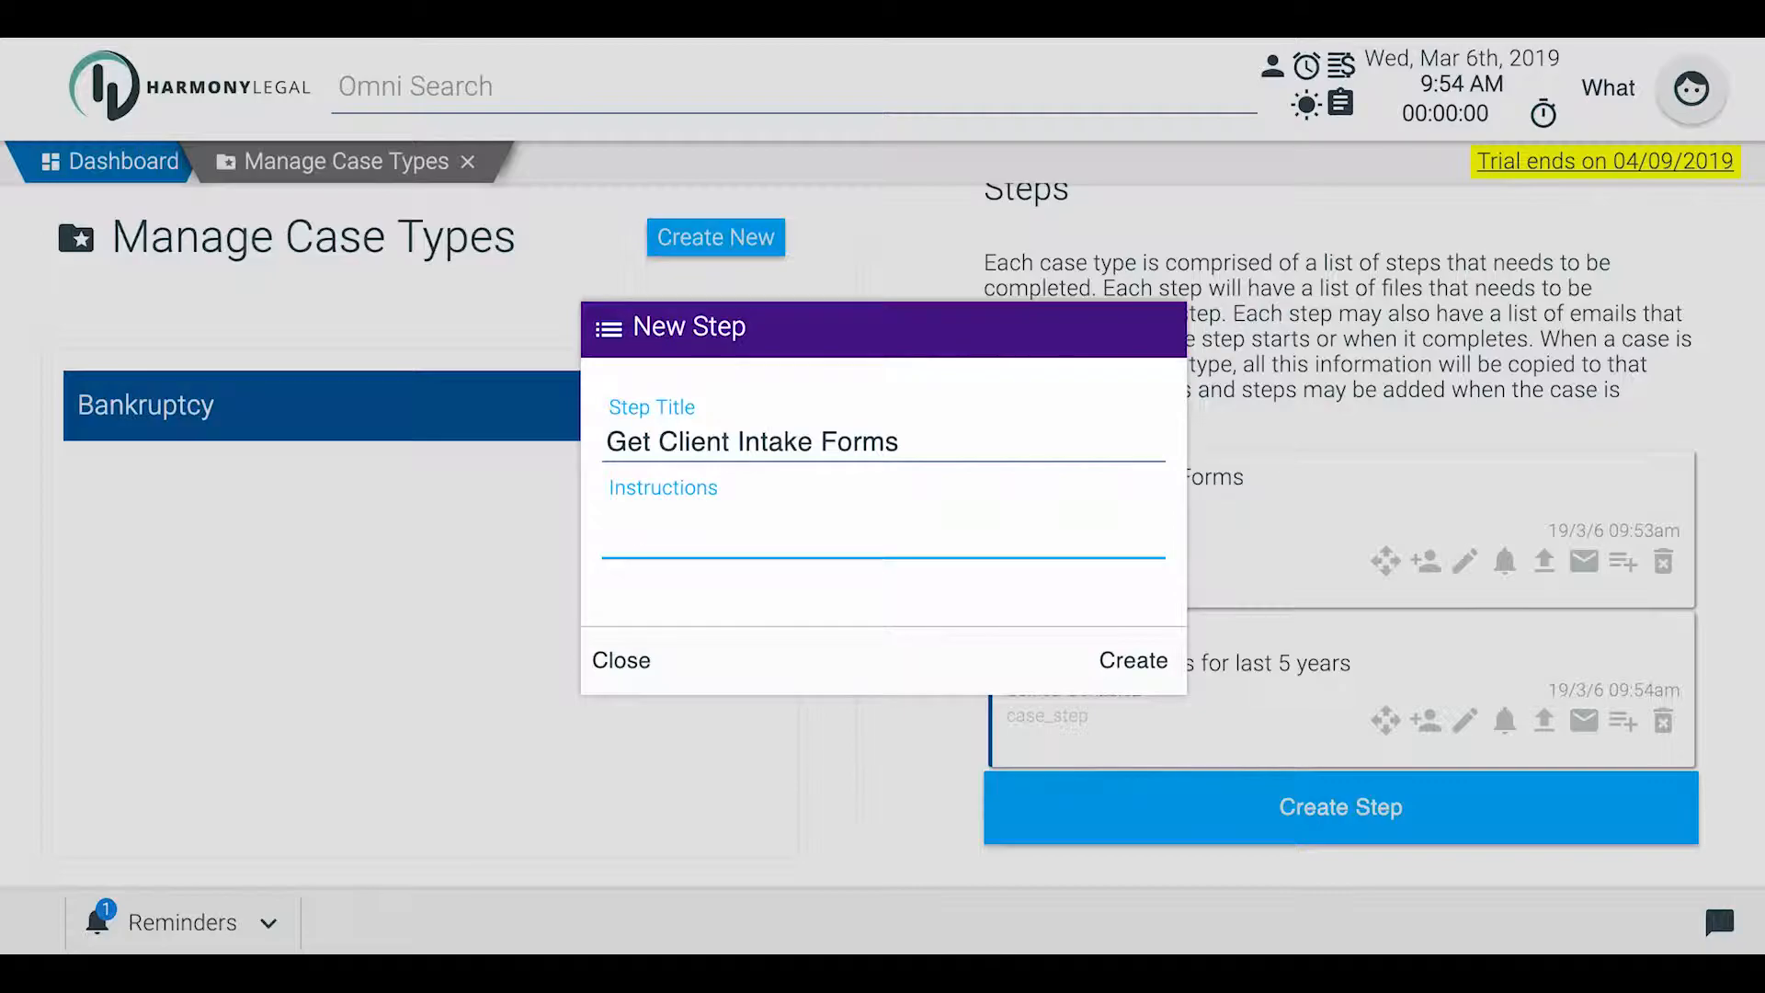
{"action": "left_click", "coordinate": [1158, 658]}
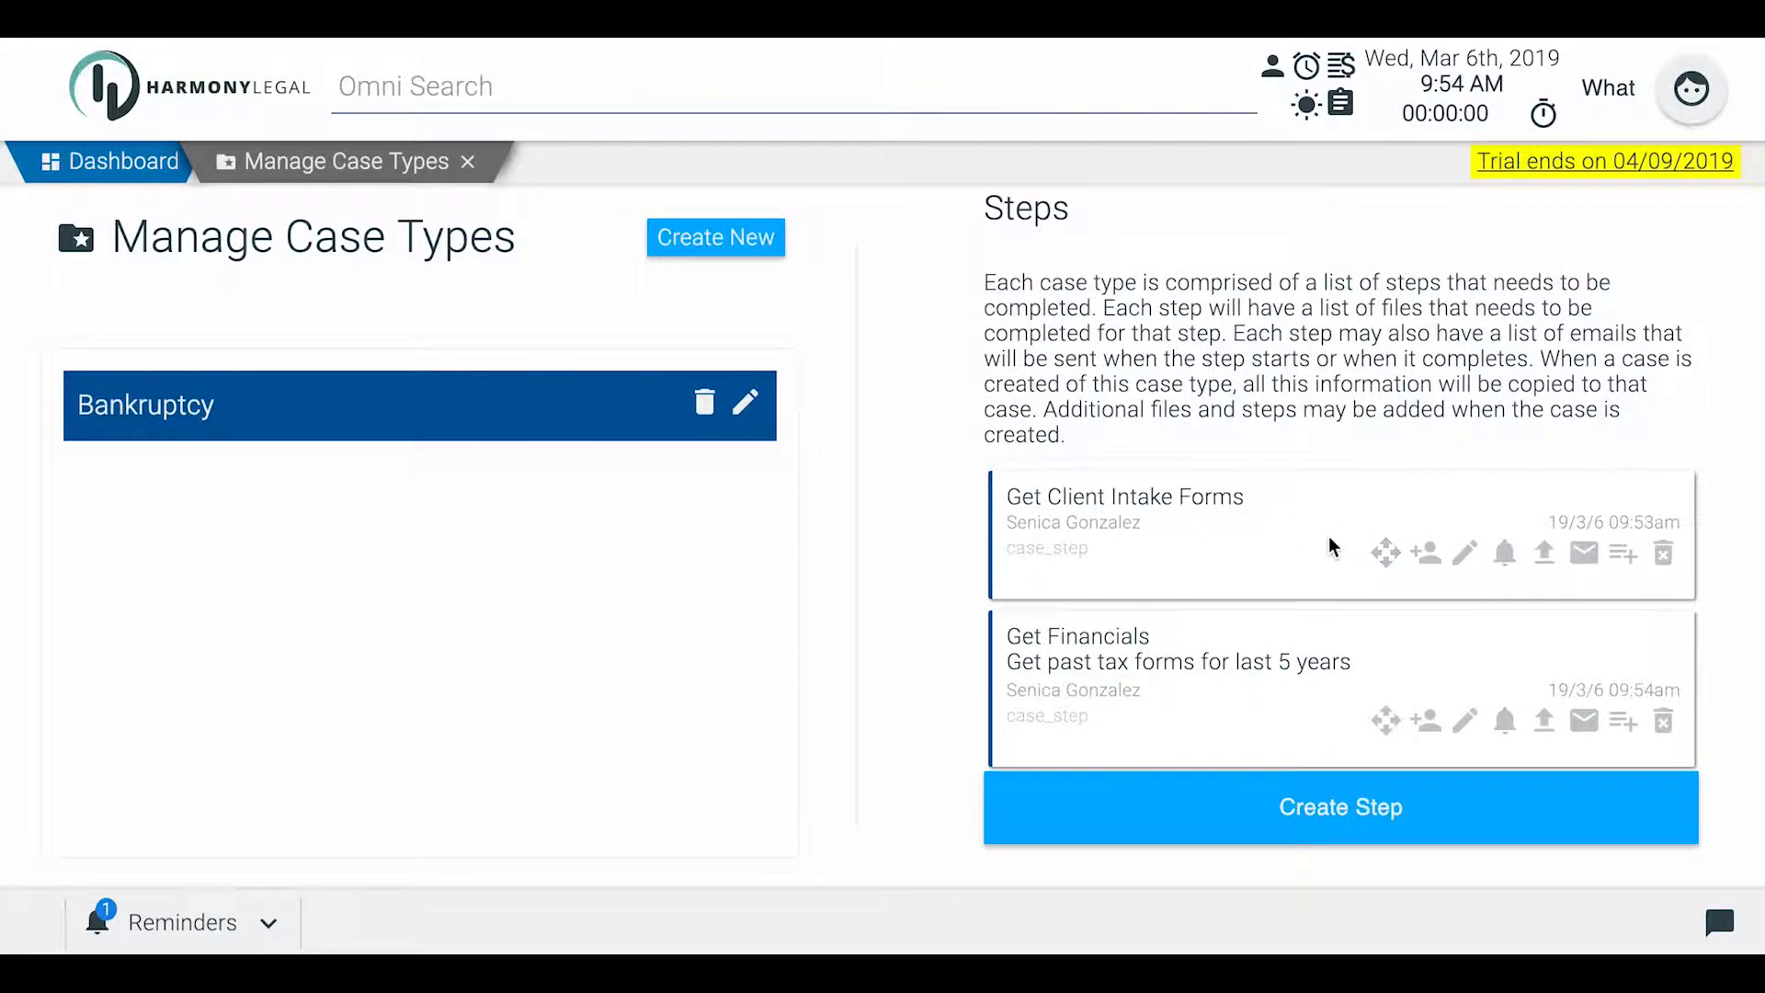
Add a sub-step titled G-28 without instructions under Get Client Intake Forms
{"action": "left_click", "coordinate": [1622, 552]}
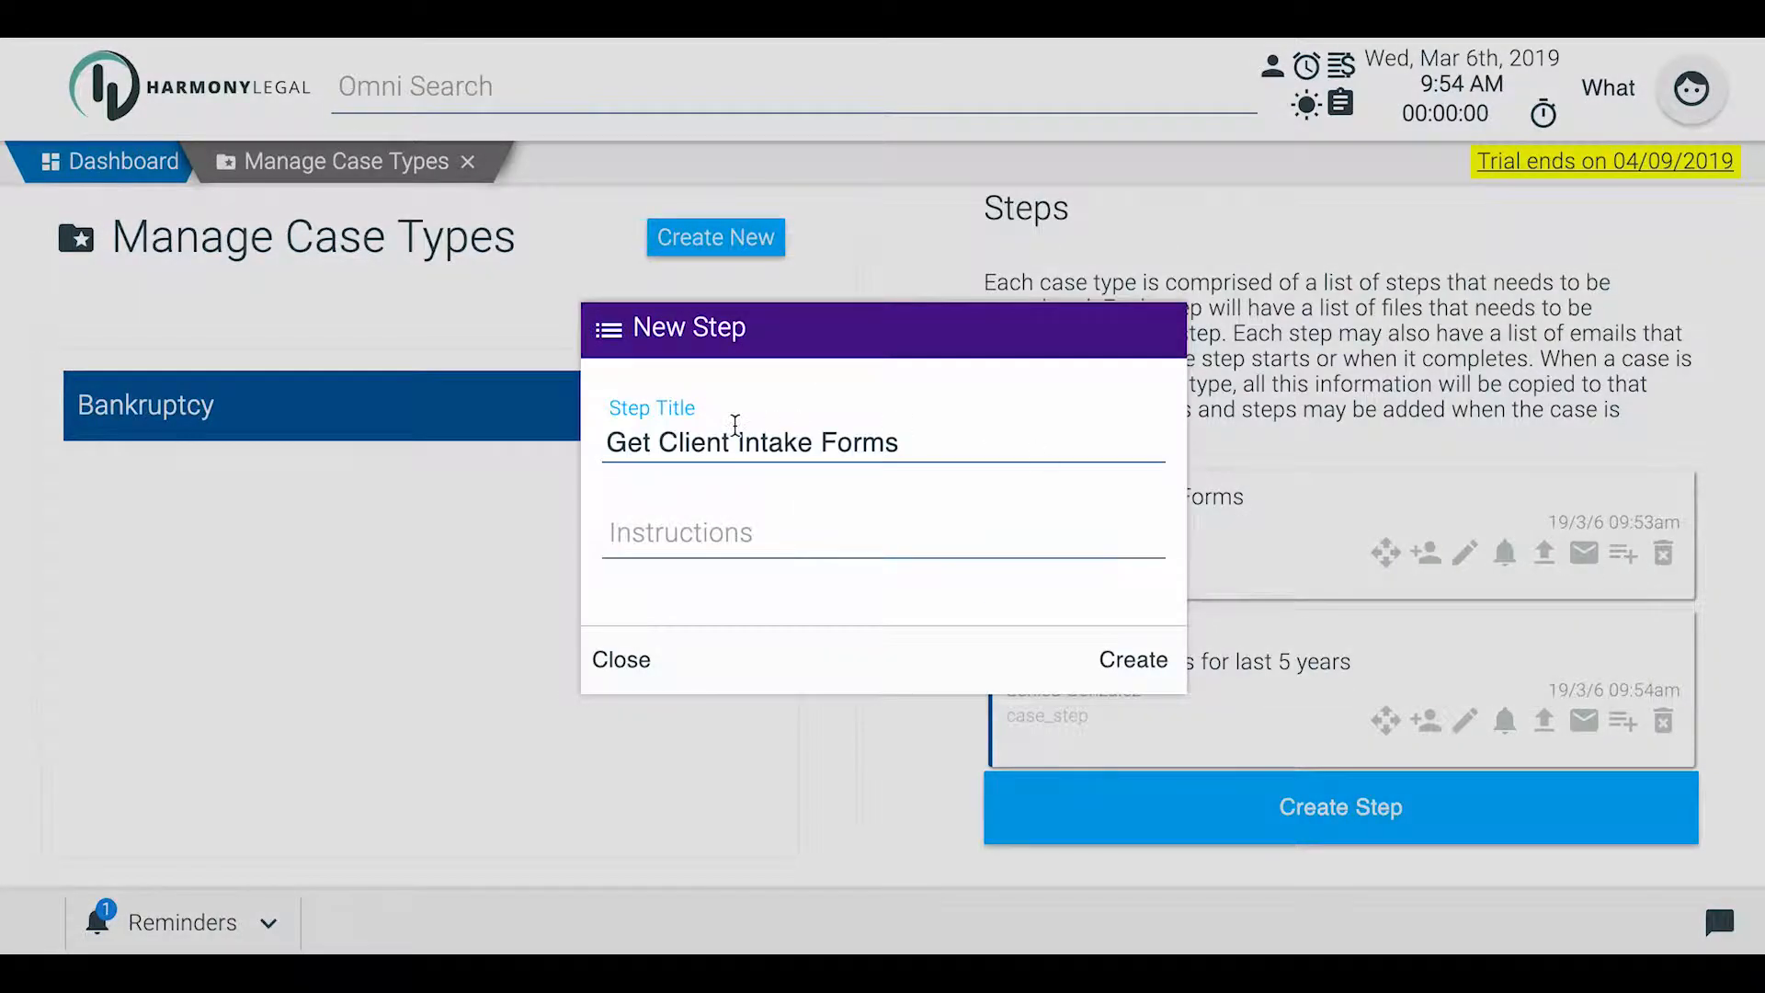
{"action": "triple_click", "coordinate": [878, 441]}
{"action": "key", "text": "BackSpace"}
{"action": "type", "text": "G-28"}
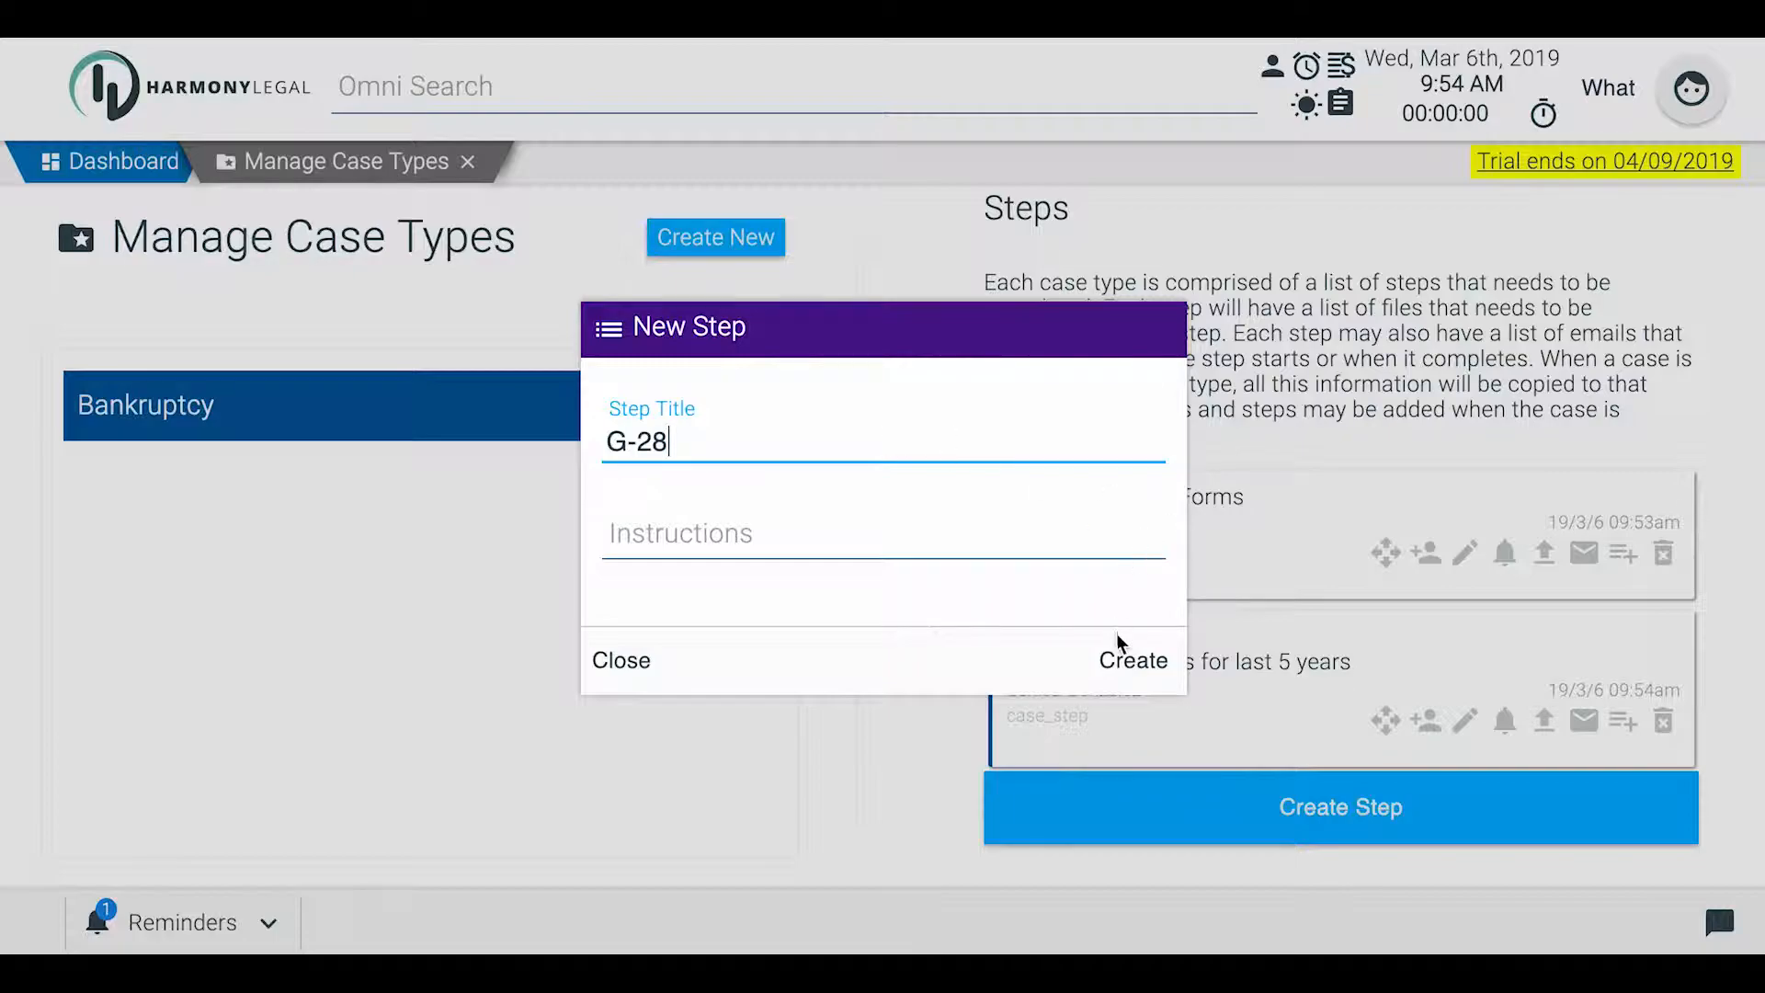
{"action": "left_click", "coordinate": [1125, 661]}
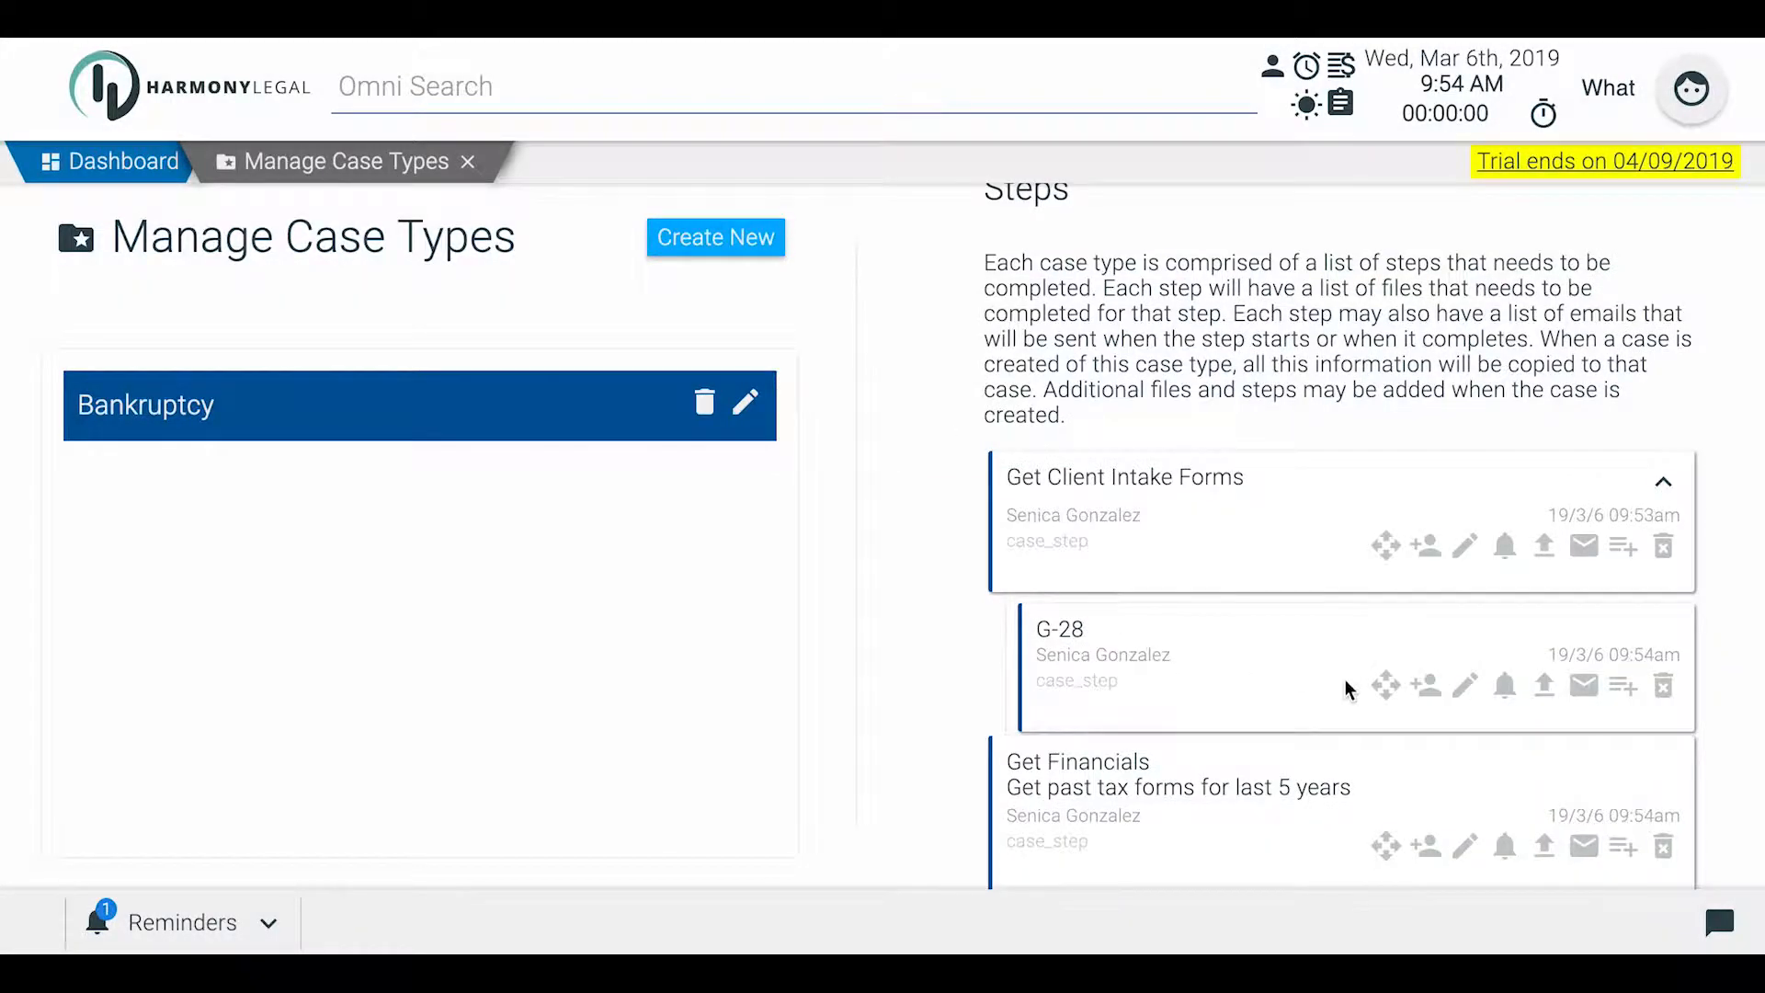
Add a sub-step titled P150 nested under the G-28 sub-step
{"action": "left_click", "coordinate": [1625, 686]}
{"action": "left_click_drag", "start_coordinate": [677, 437], "coordinate": [591, 437]}
{"action": "key", "text": "BackSpace"}
{"action": "type", "text": "P150"}
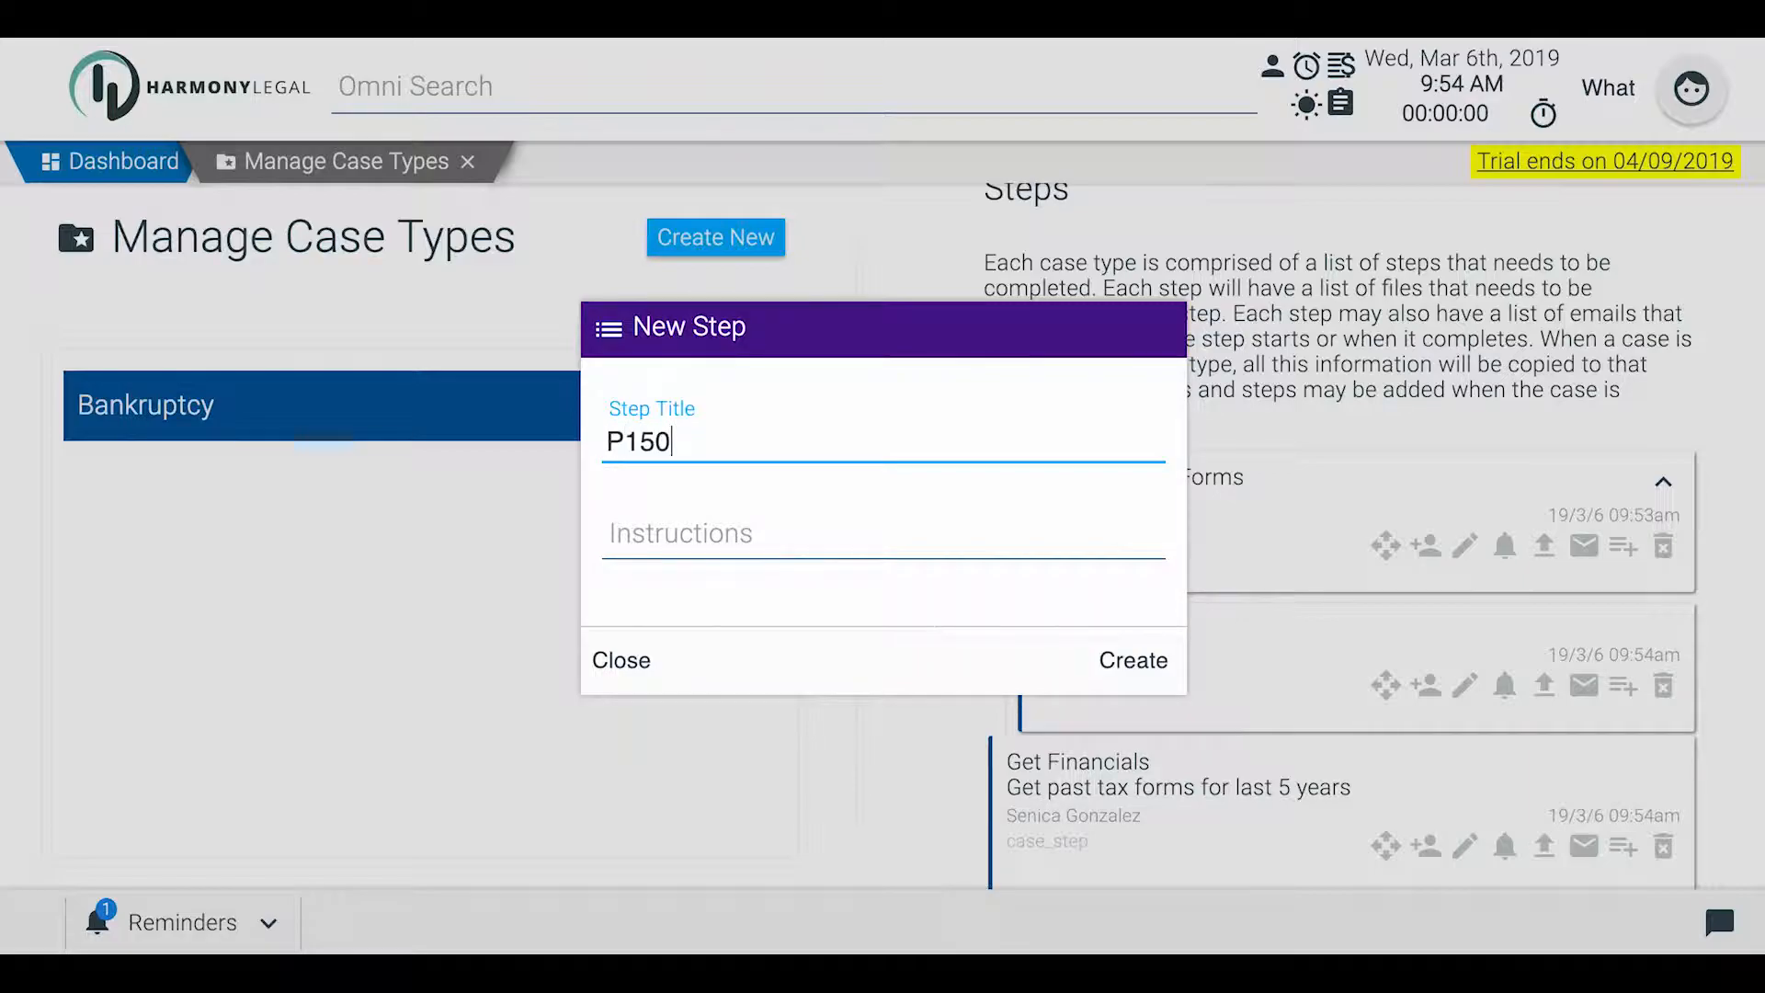
{"action": "left_click", "coordinate": [1123, 656]}
Delete the P150 sub-step nested under G-28
{"action": "scroll", "coordinate": [1320, 533], "scroll_direction": "down", "scroll_amount": 3}
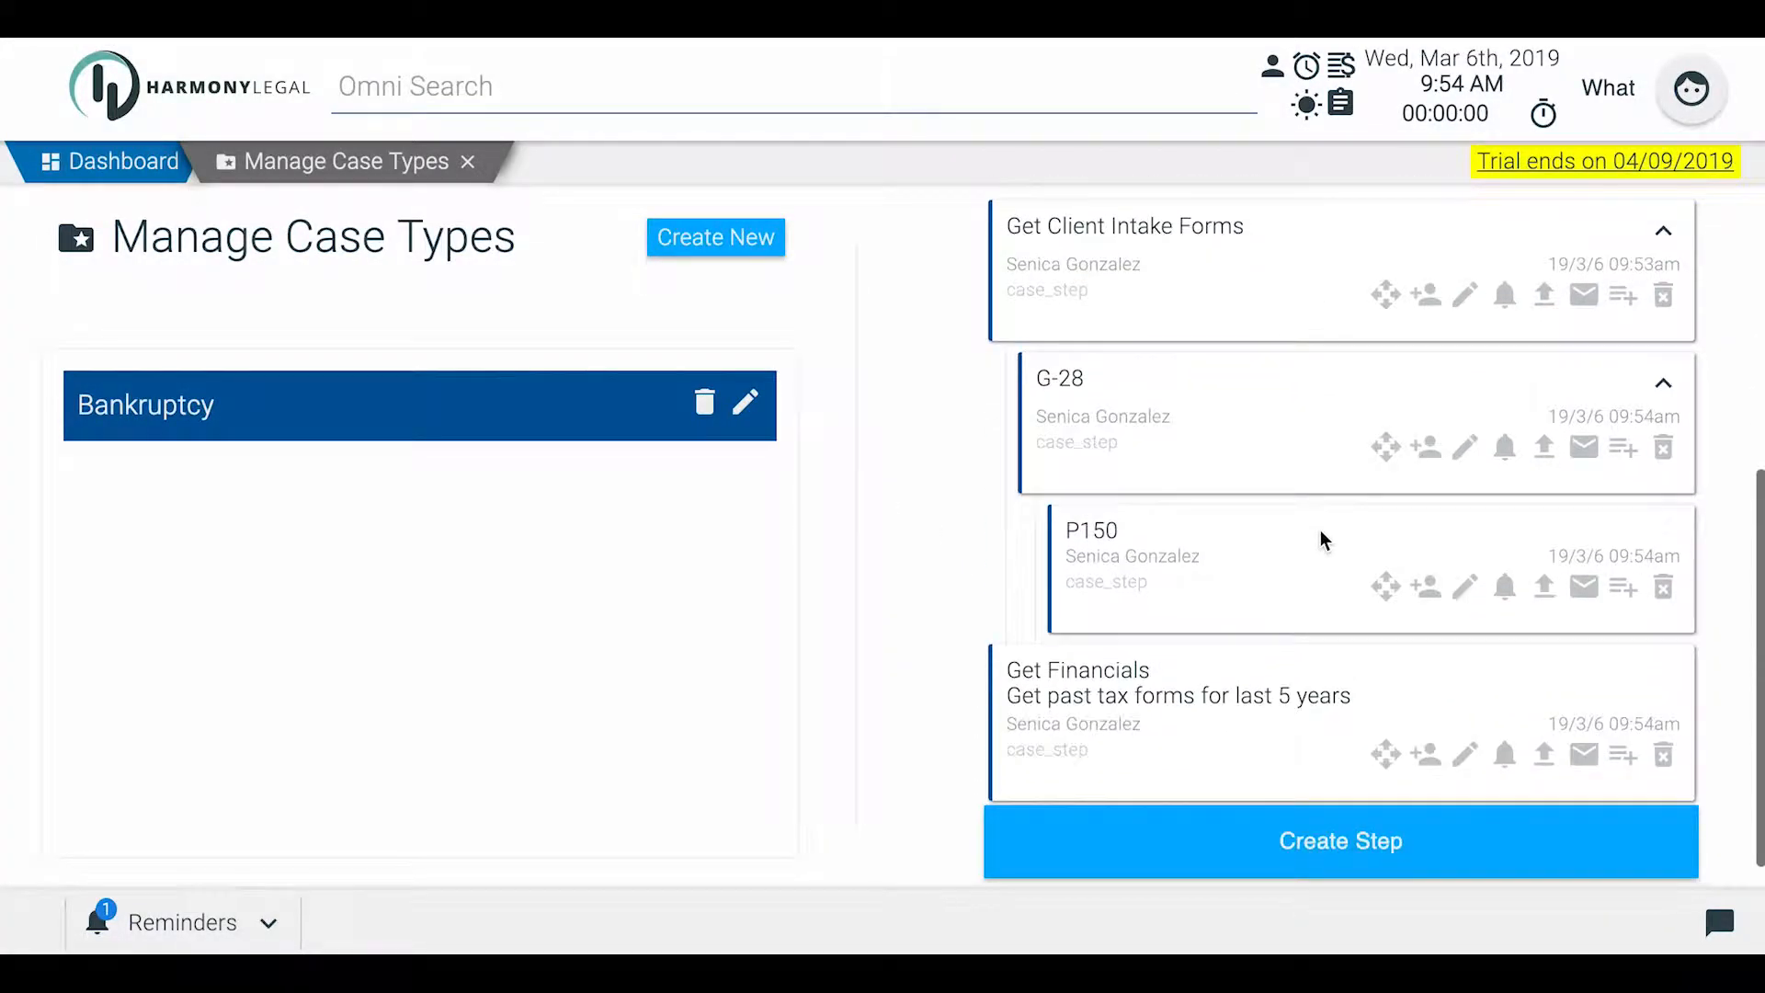
{"action": "left_click", "coordinate": [1664, 586]}
{"action": "left_click", "coordinate": [1147, 557]}
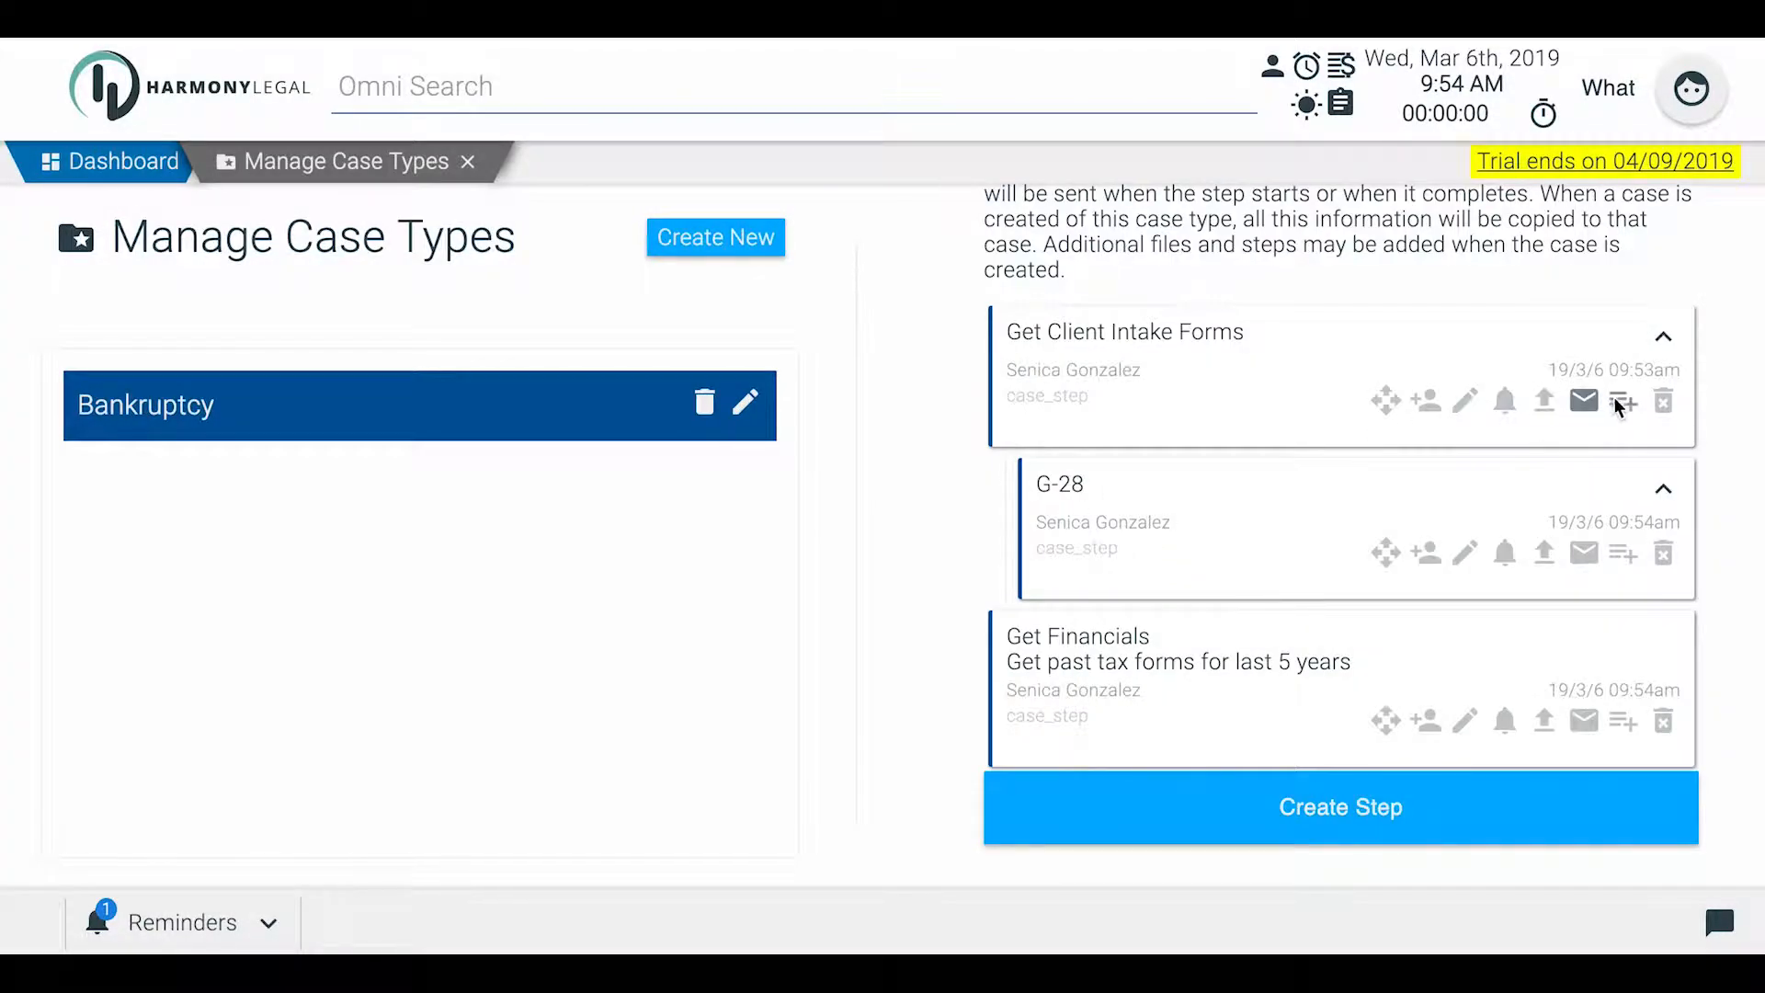
Add a sub-step titled P150 directly under Get Client Intake Forms, at the same level as G-28
{"action": "left_click", "coordinate": [1617, 406]}
{"action": "triple_click", "coordinate": [799, 441]}
{"action": "key", "text": "BackSpace"}
{"action": "type", "text": "P150"}
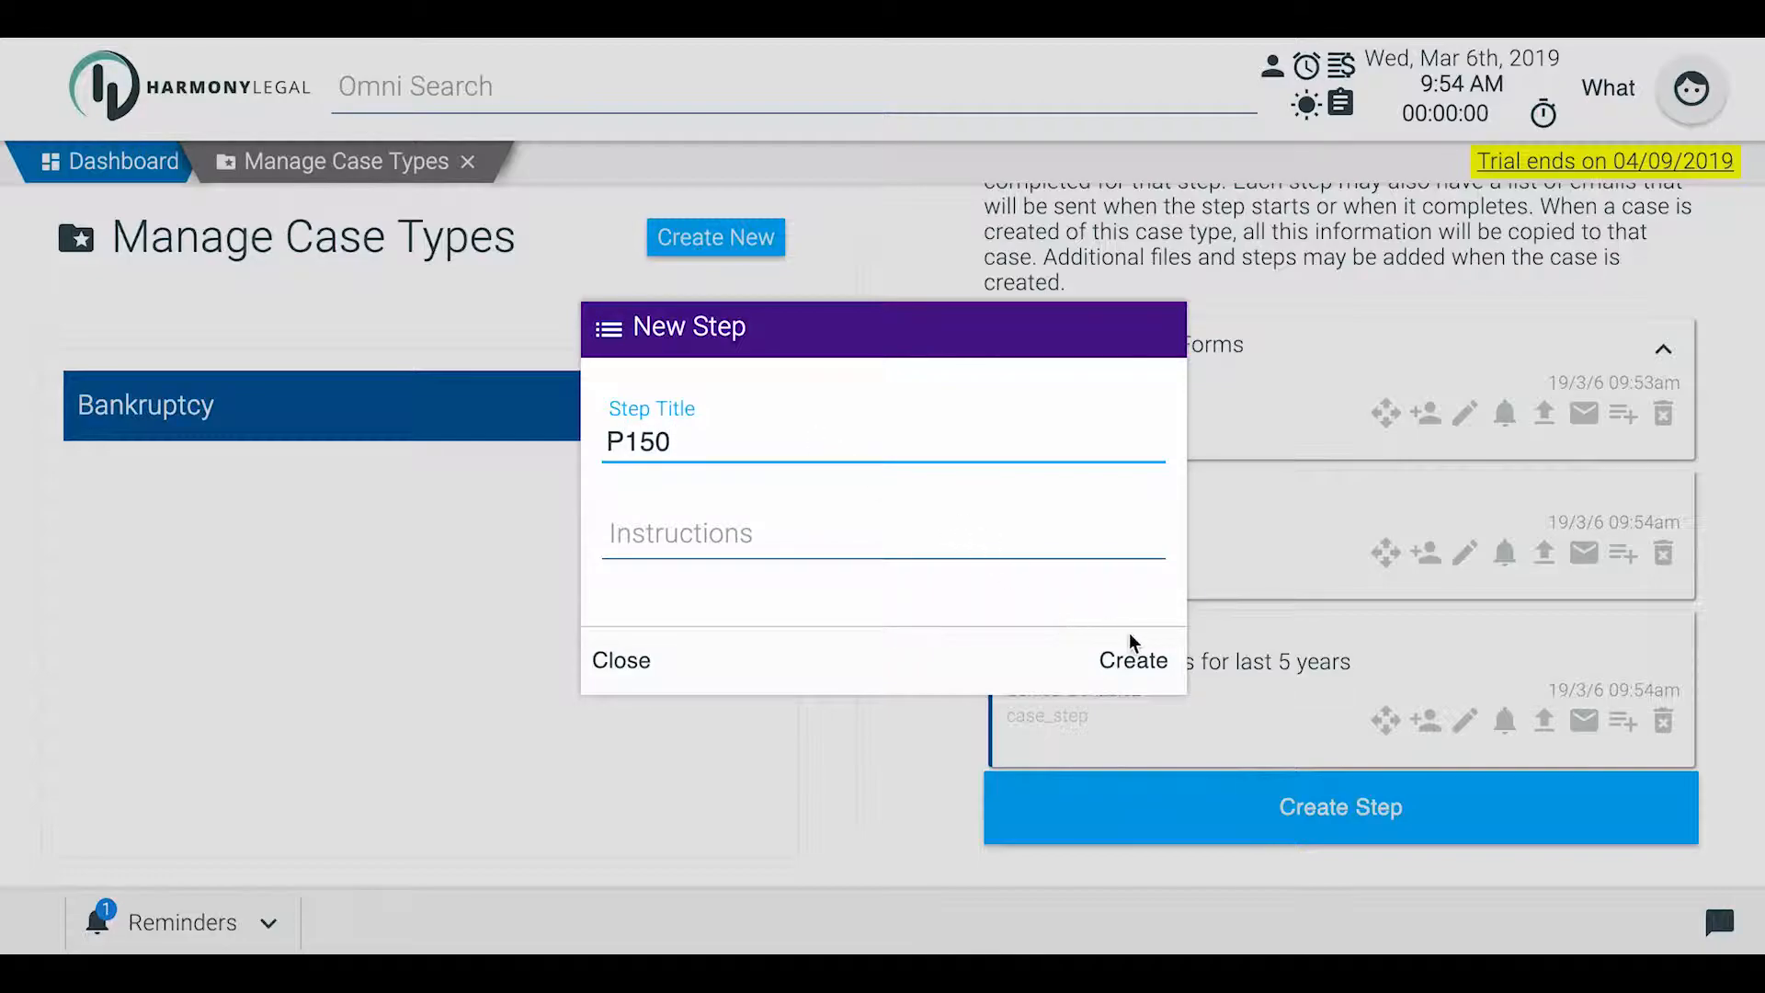
{"action": "left_click", "coordinate": [1130, 641]}
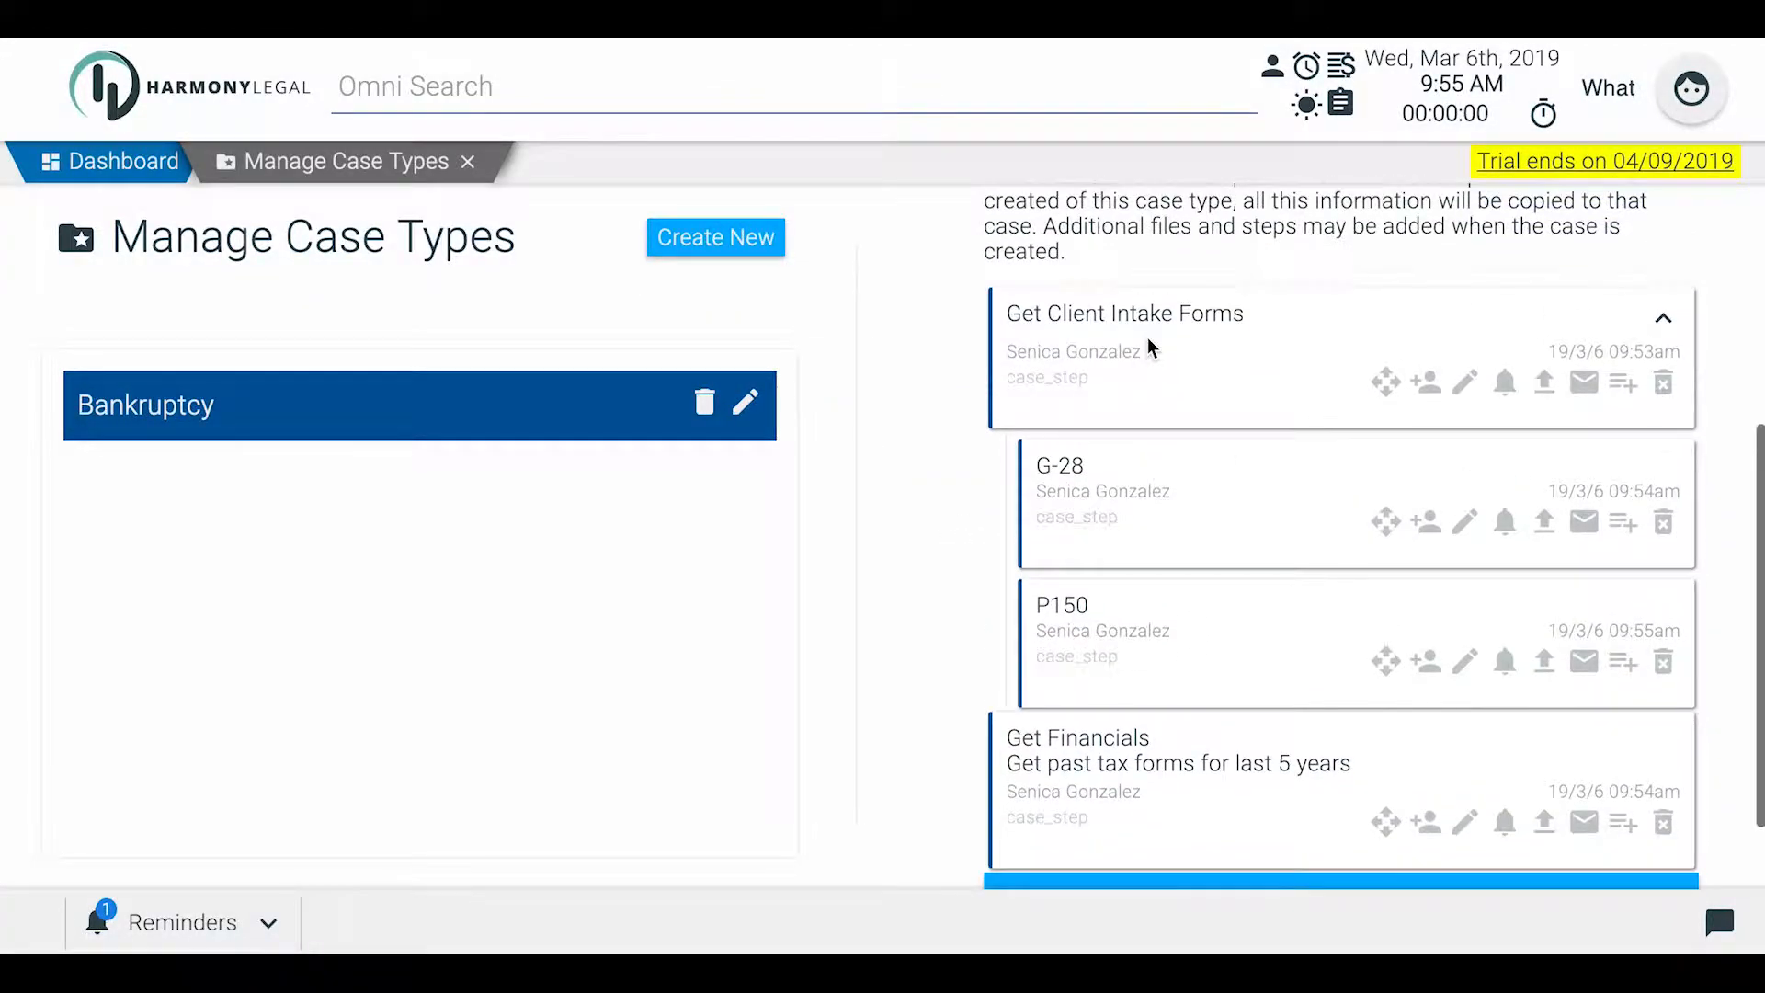
Attach the existing file clean desk.jpg from the stored files to the G-28 sub-step
{"action": "scroll", "coordinate": [1182, 618], "scroll_direction": "down", "scroll_amount": 2}
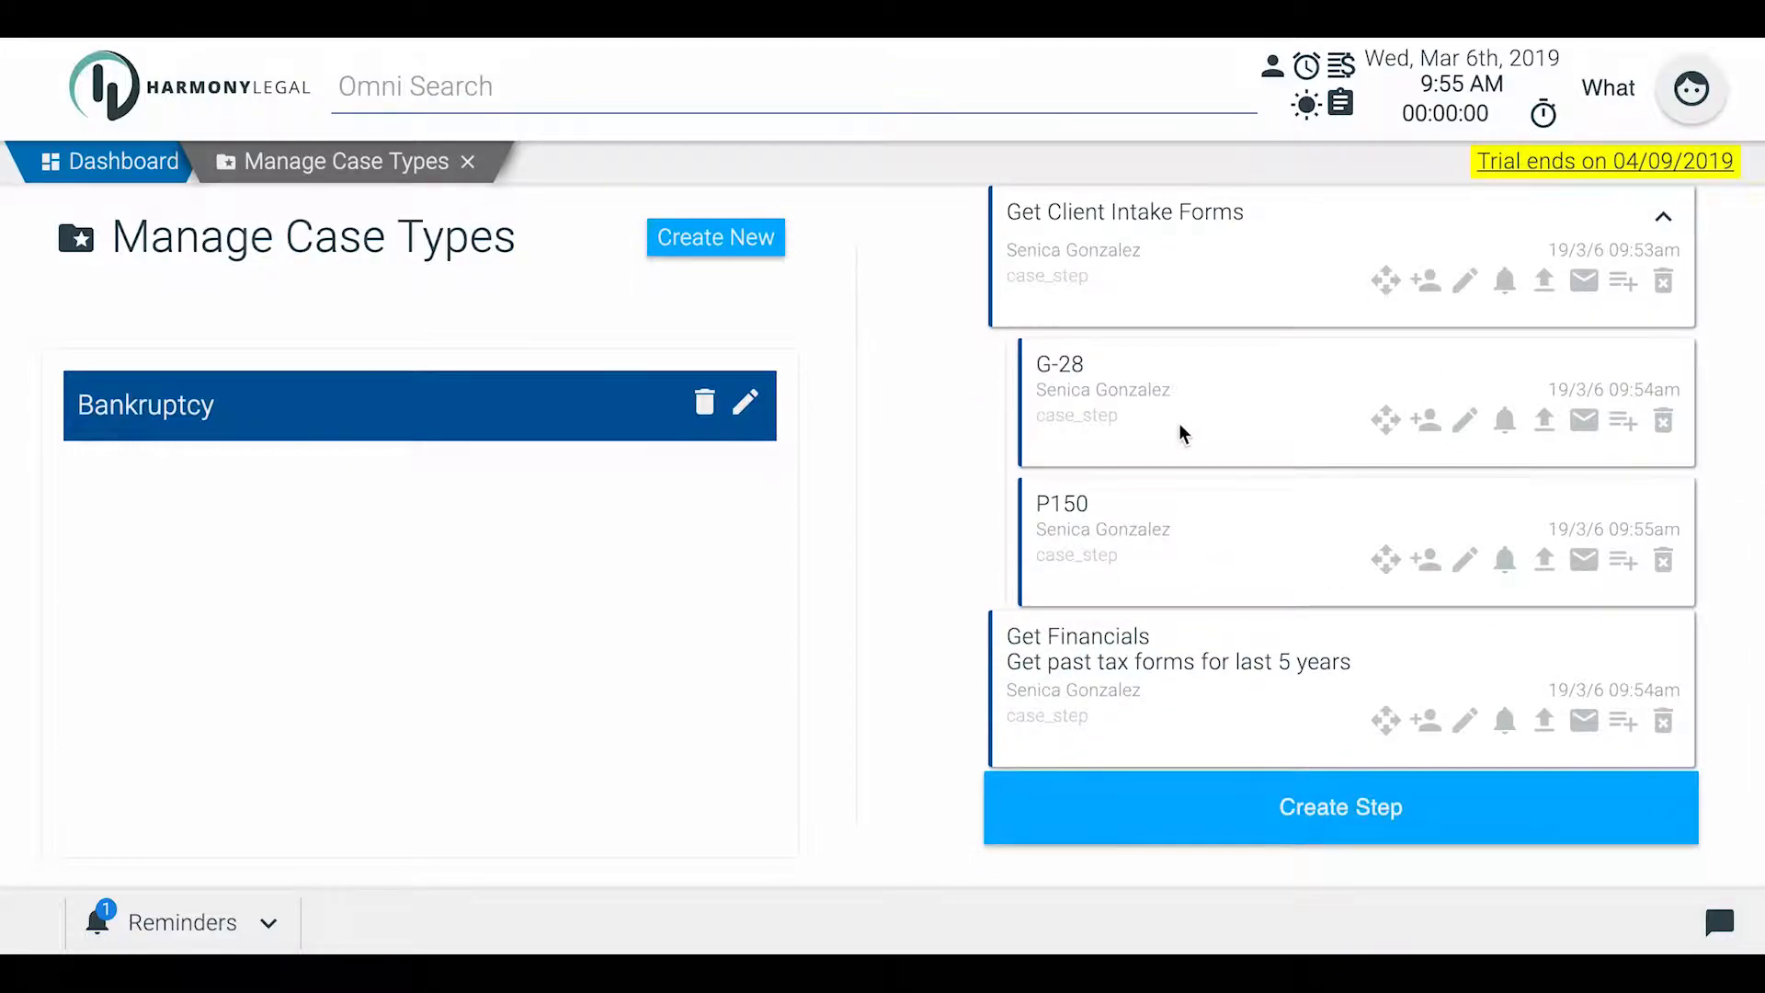
{"action": "scroll", "coordinate": [1179, 434], "scroll_direction": "up", "scroll_amount": 2}
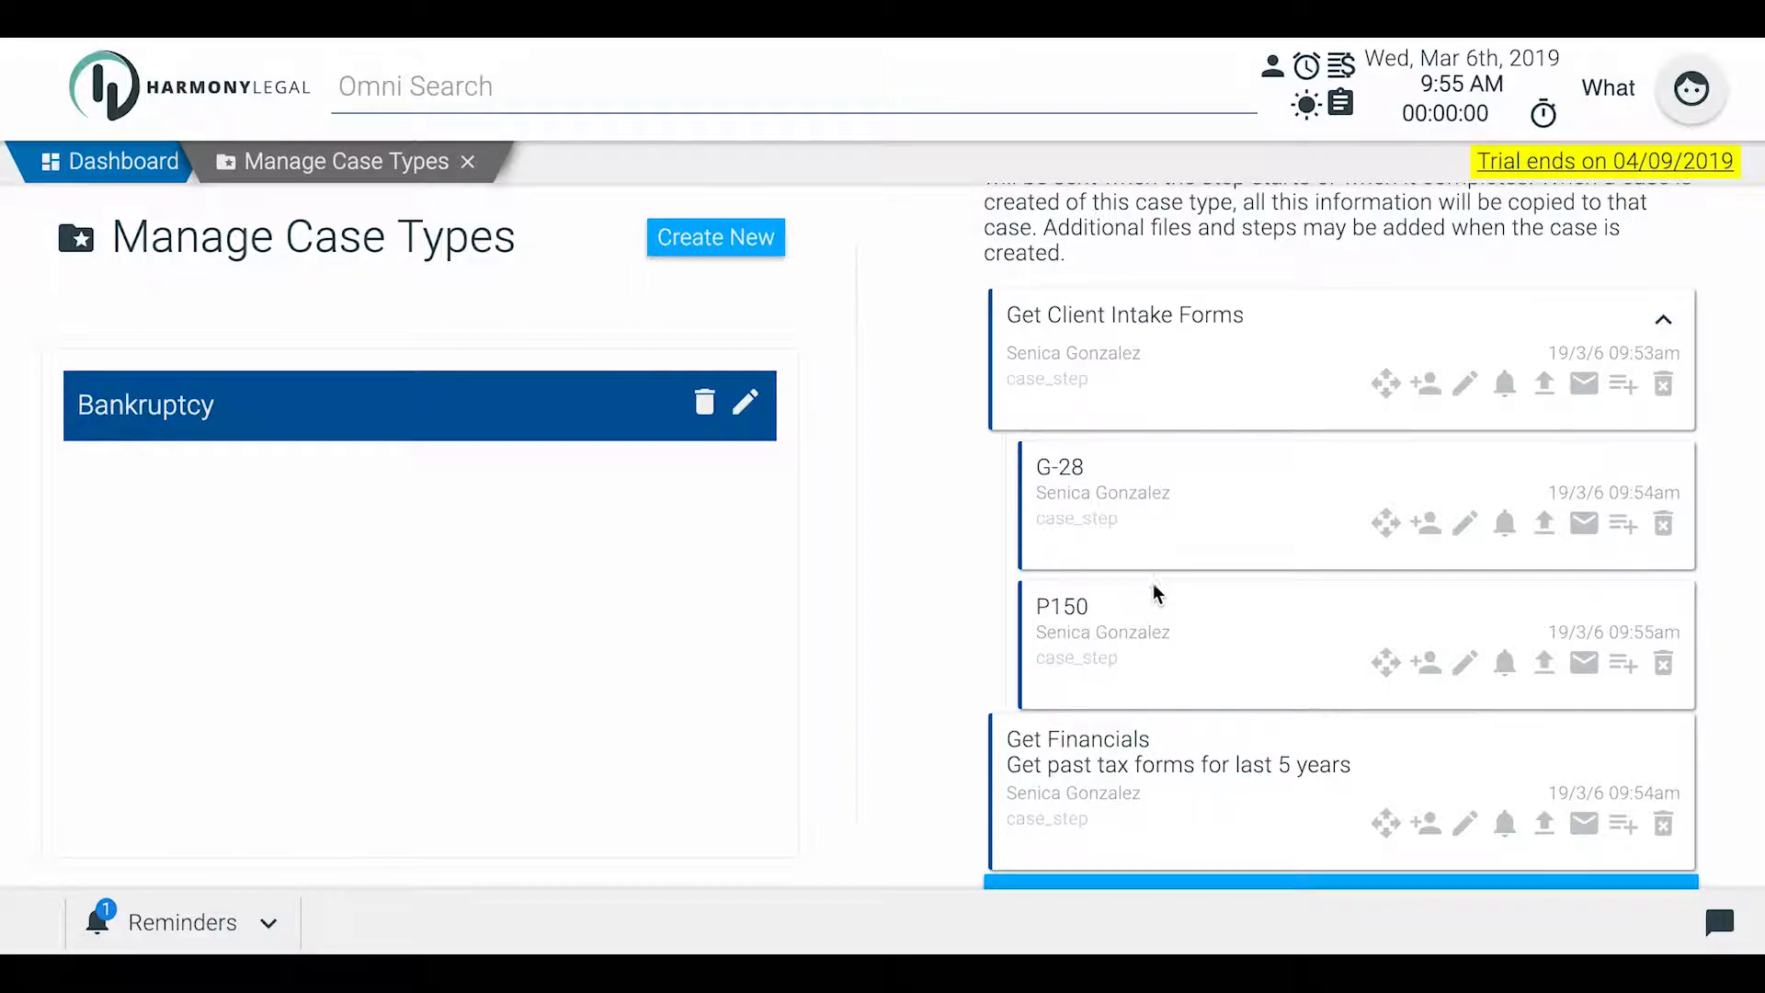
{"action": "left_click", "coordinate": [1541, 528]}
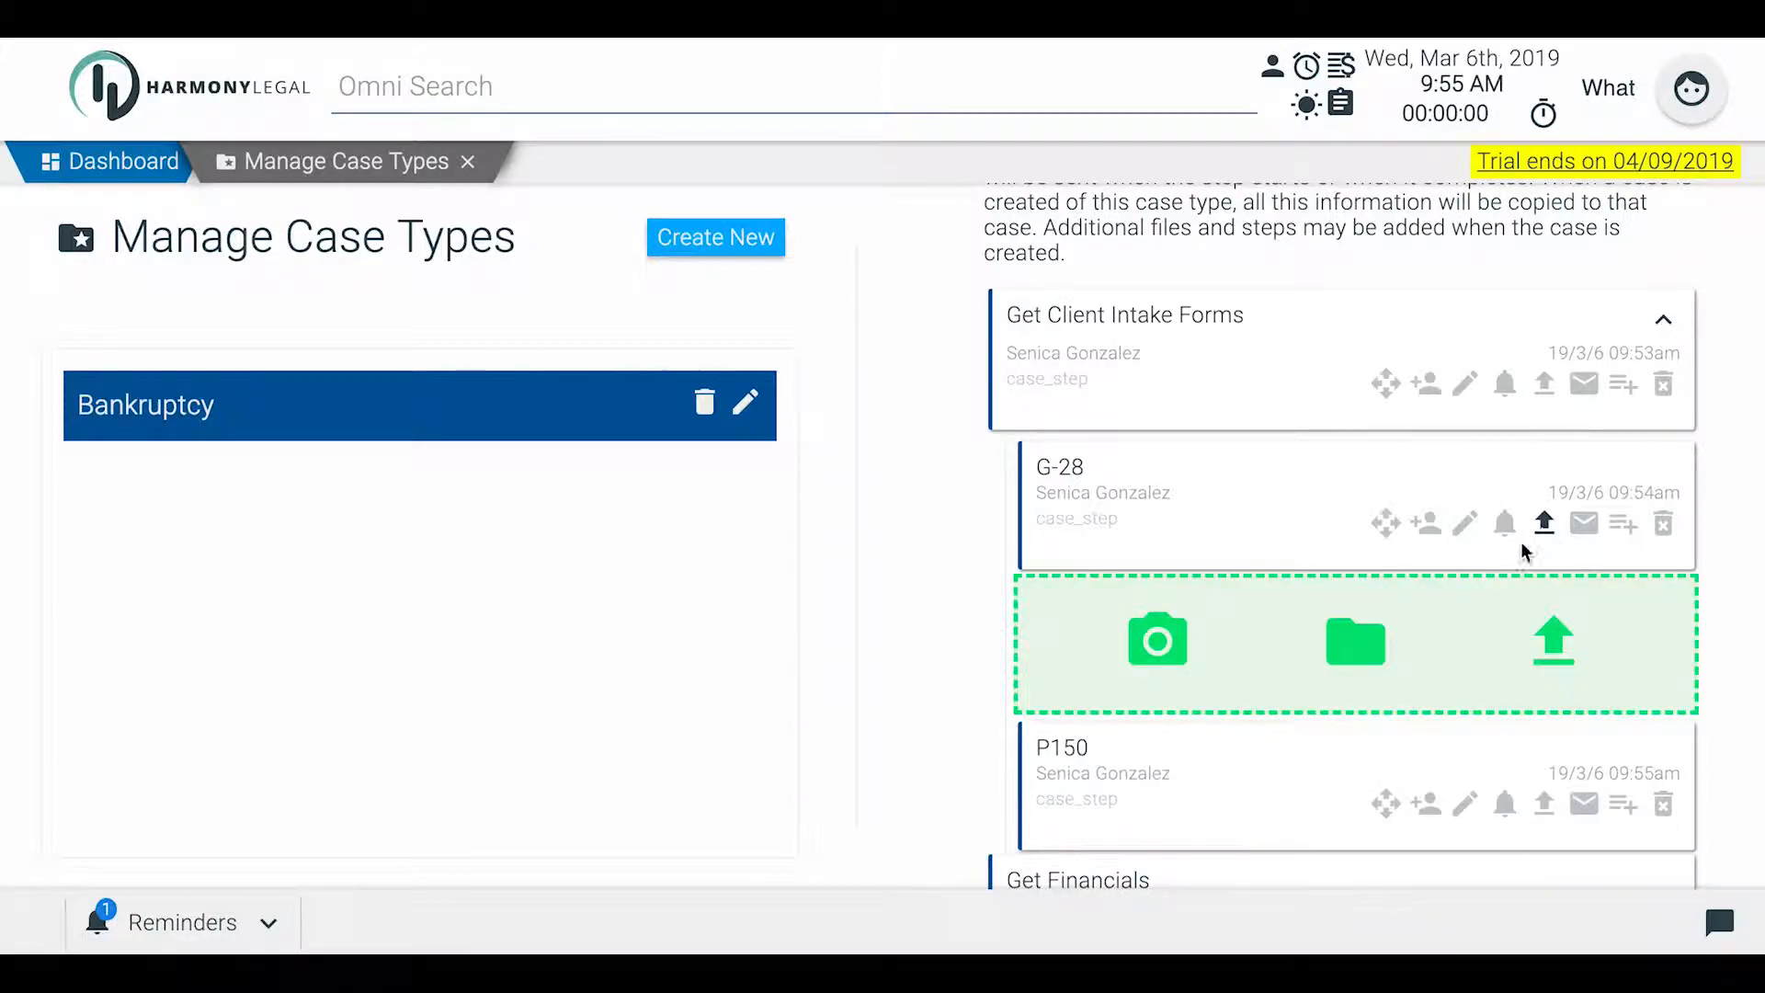
{"action": "left_click", "coordinate": [1362, 638]}
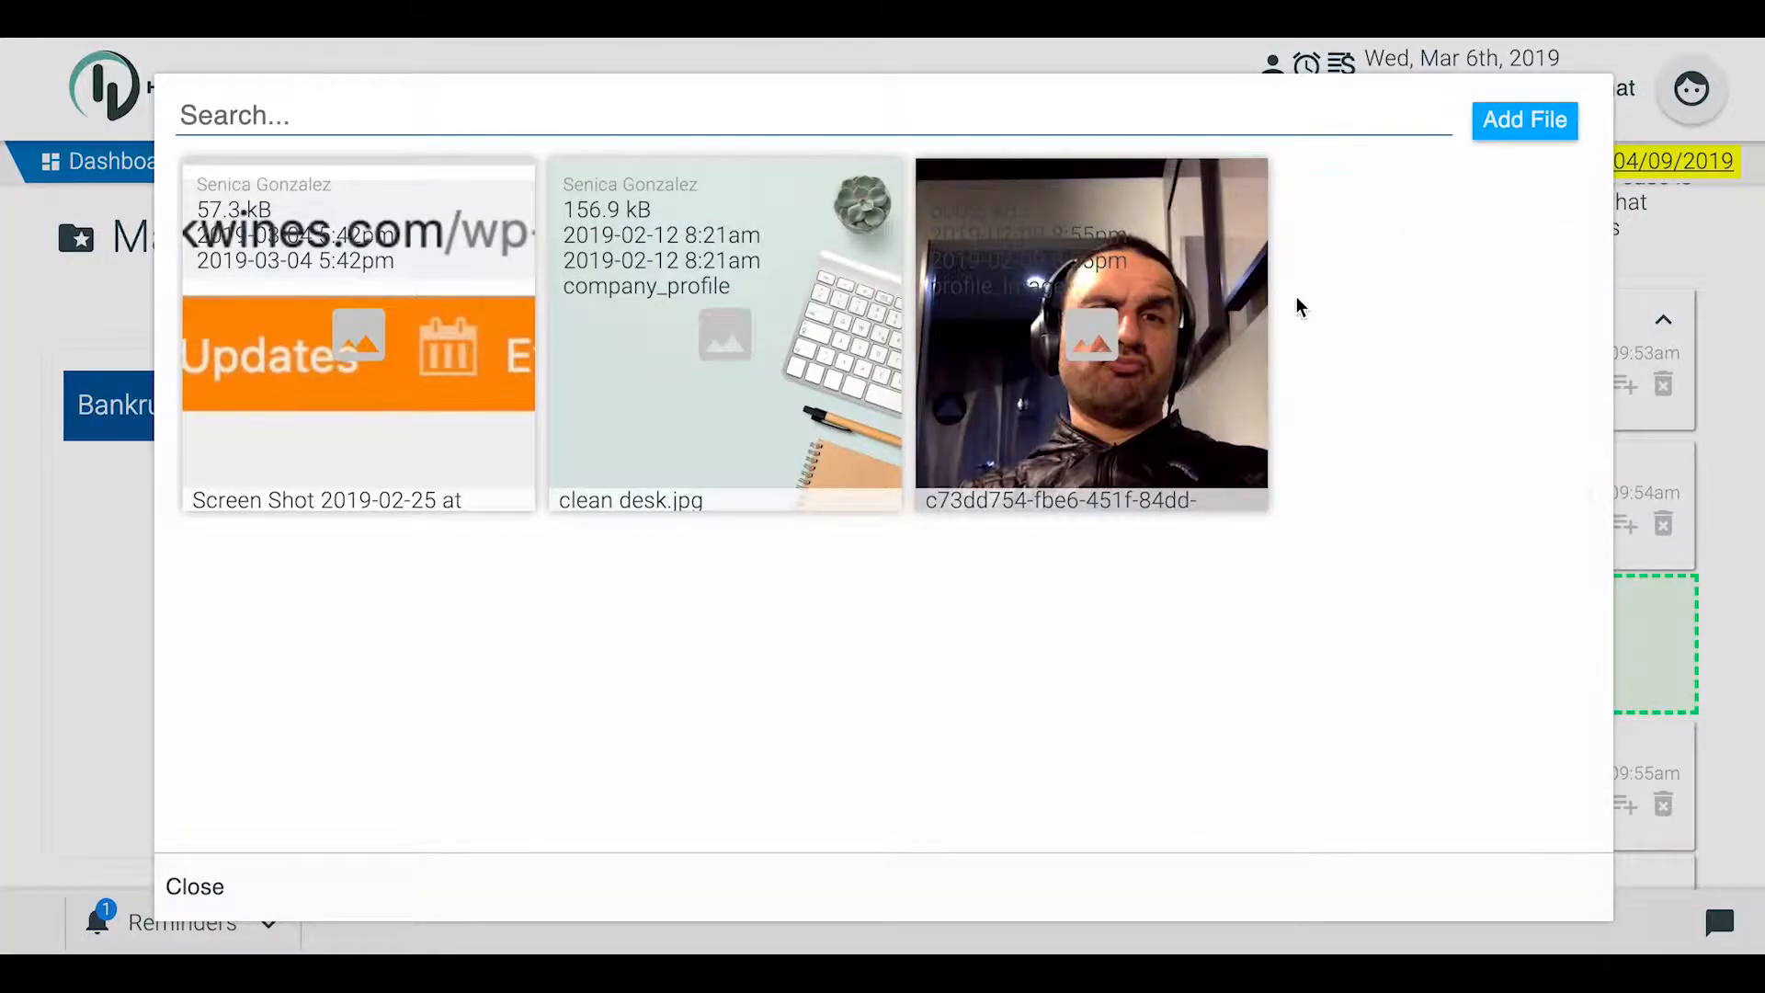
{"action": "left_click", "coordinate": [670, 333]}
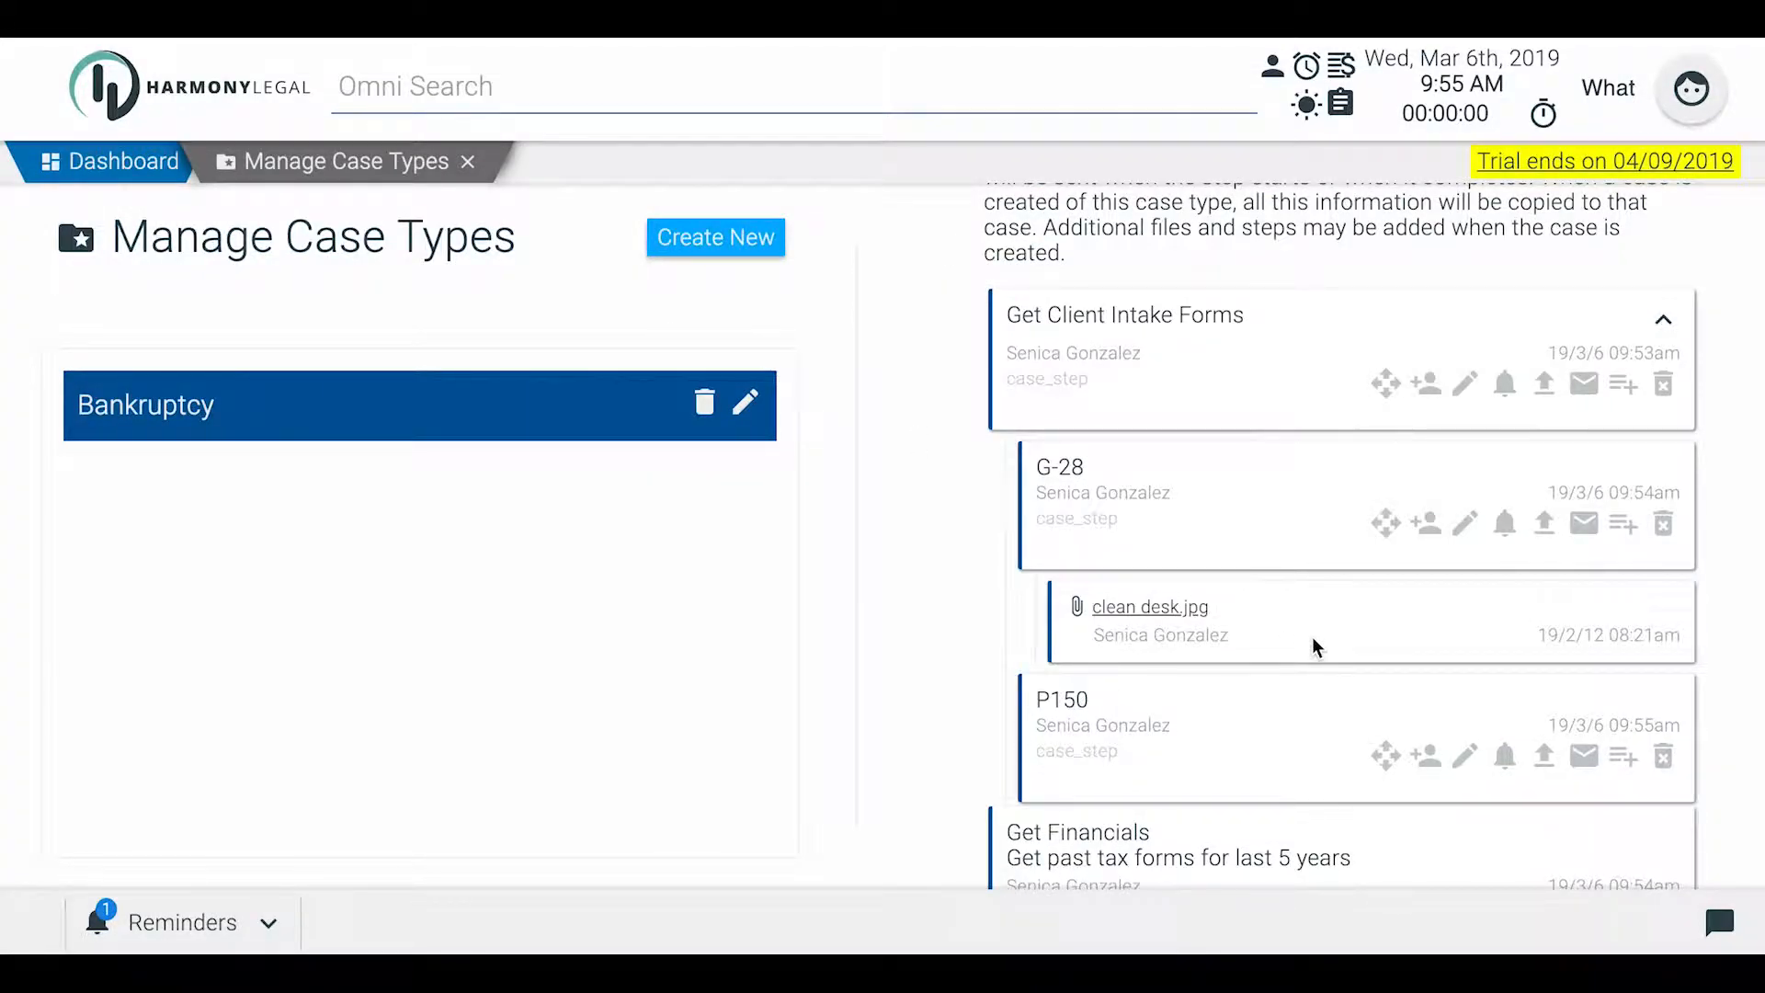
Upload g-28 (1).pdf from the Downloads folder to the P150 sub-step
{"action": "scroll", "coordinate": [1264, 522], "scroll_direction": "down", "scroll_amount": 1}
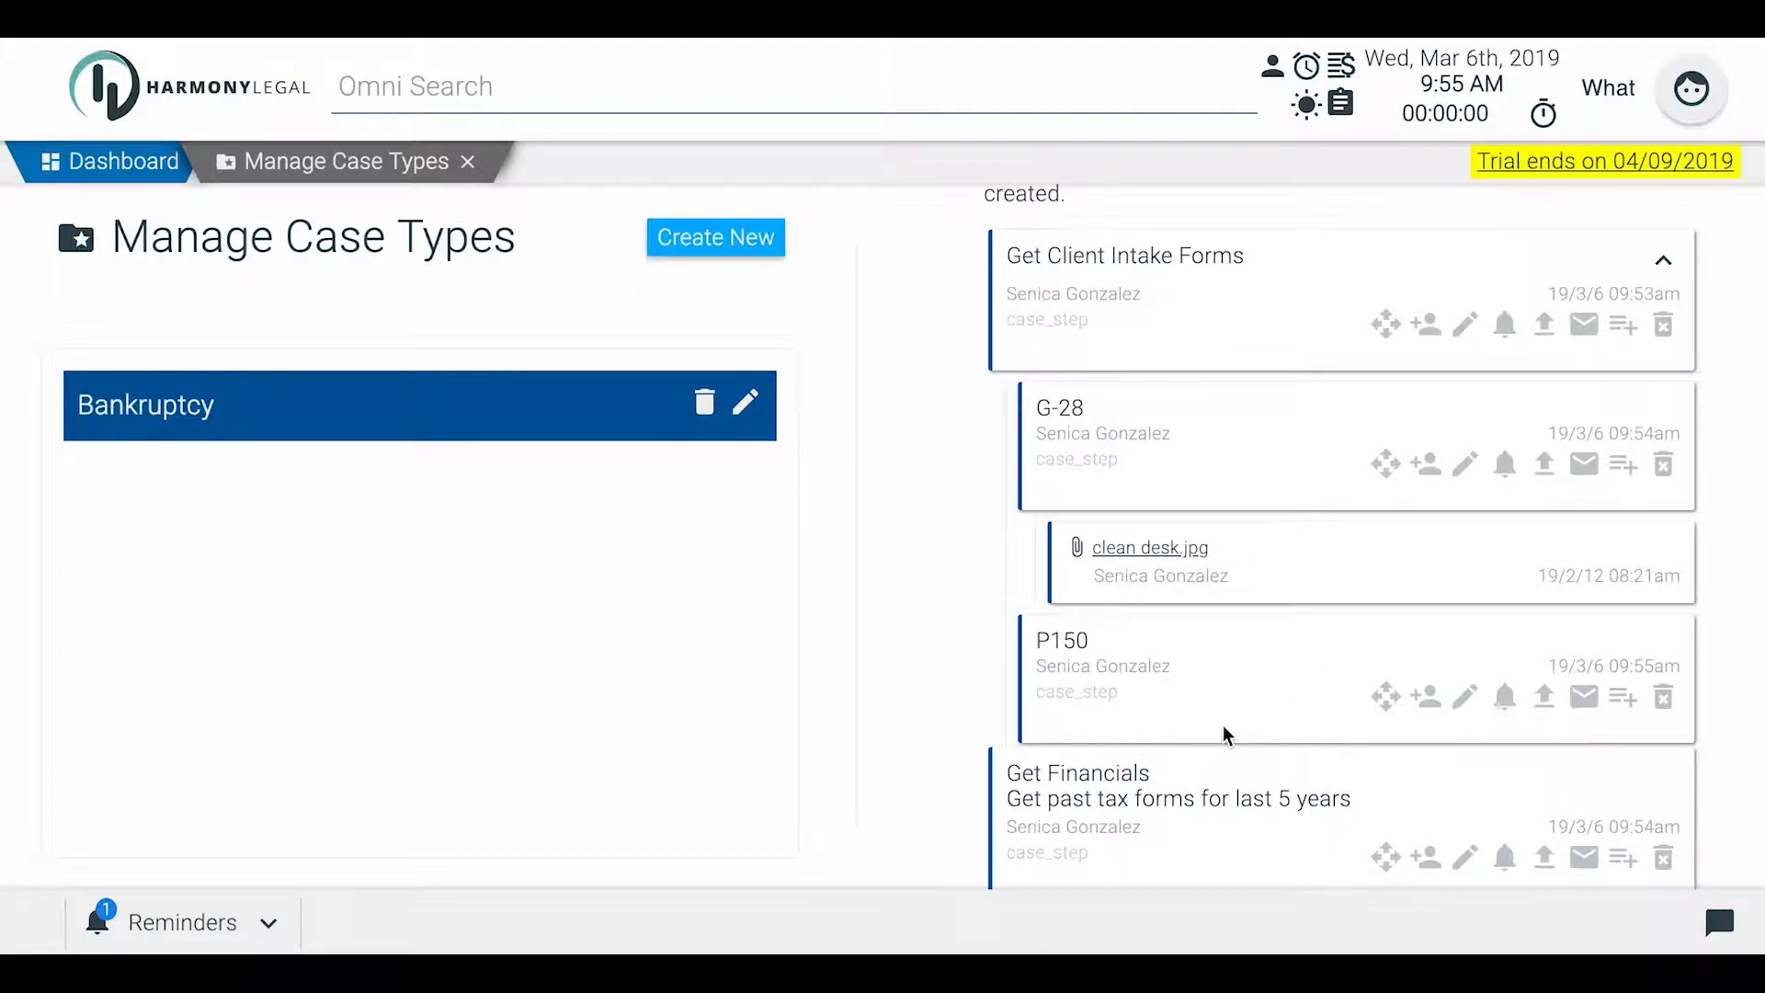
{"action": "left_click", "coordinate": [1547, 702]}
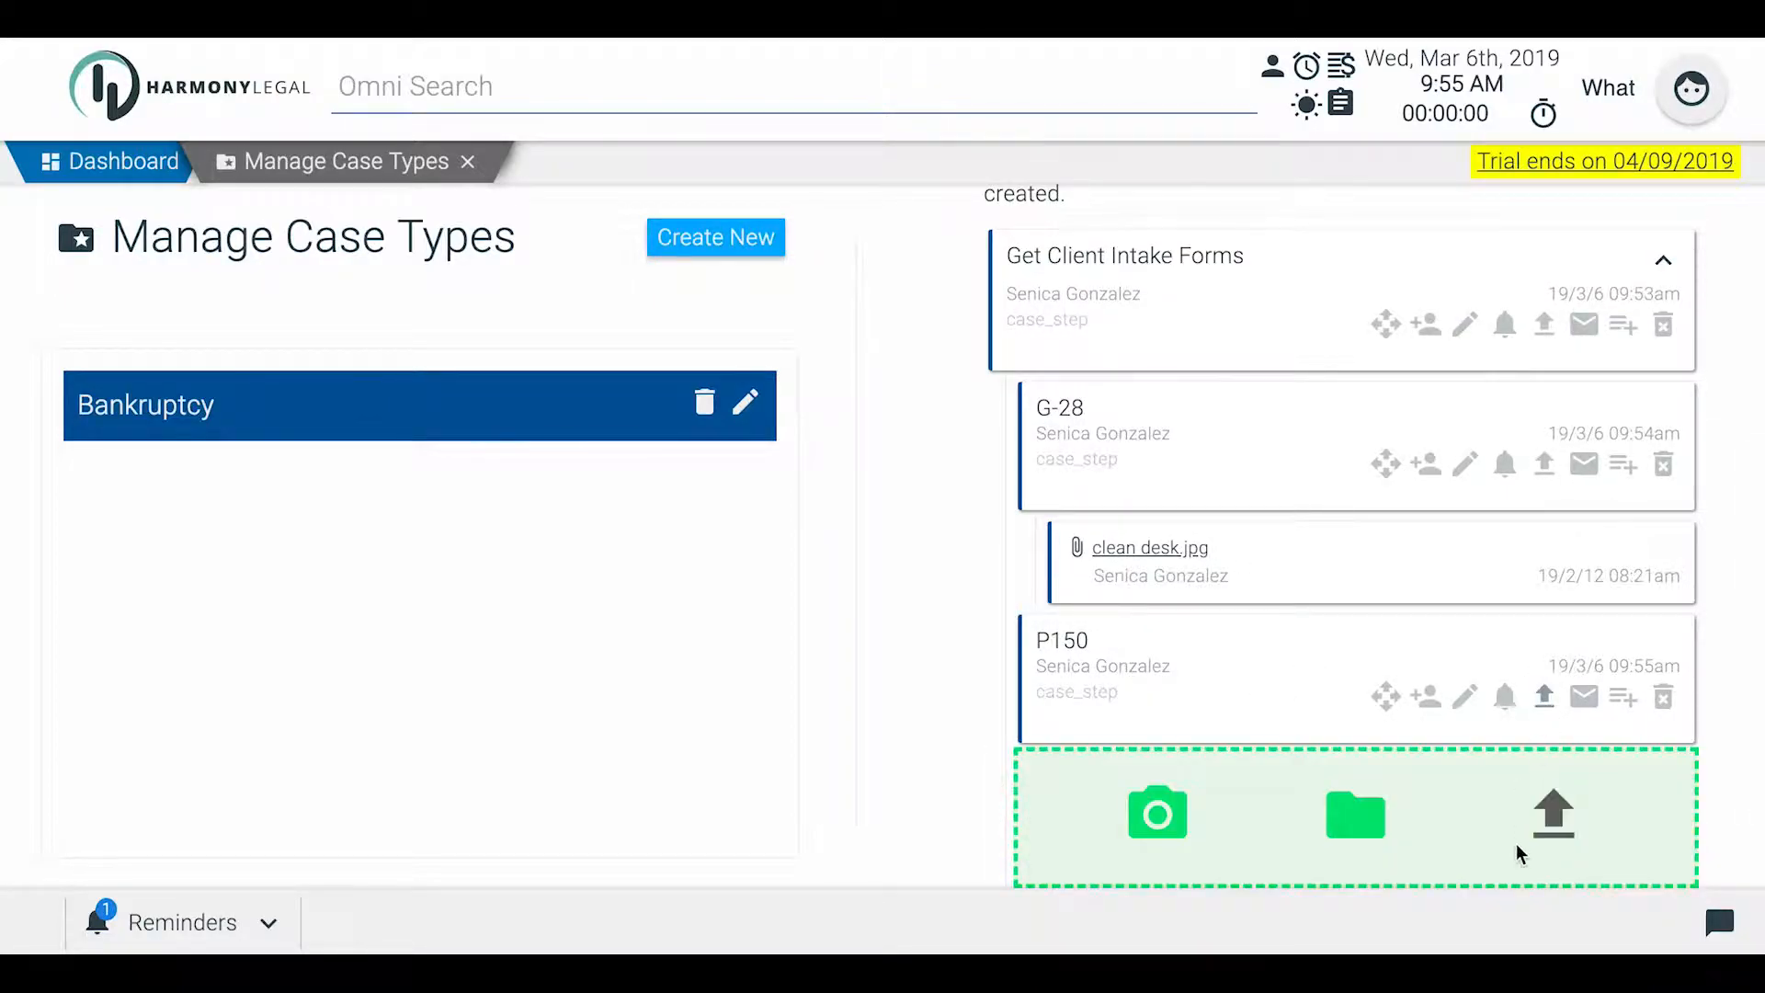
{"action": "left_click", "coordinate": [1559, 829]}
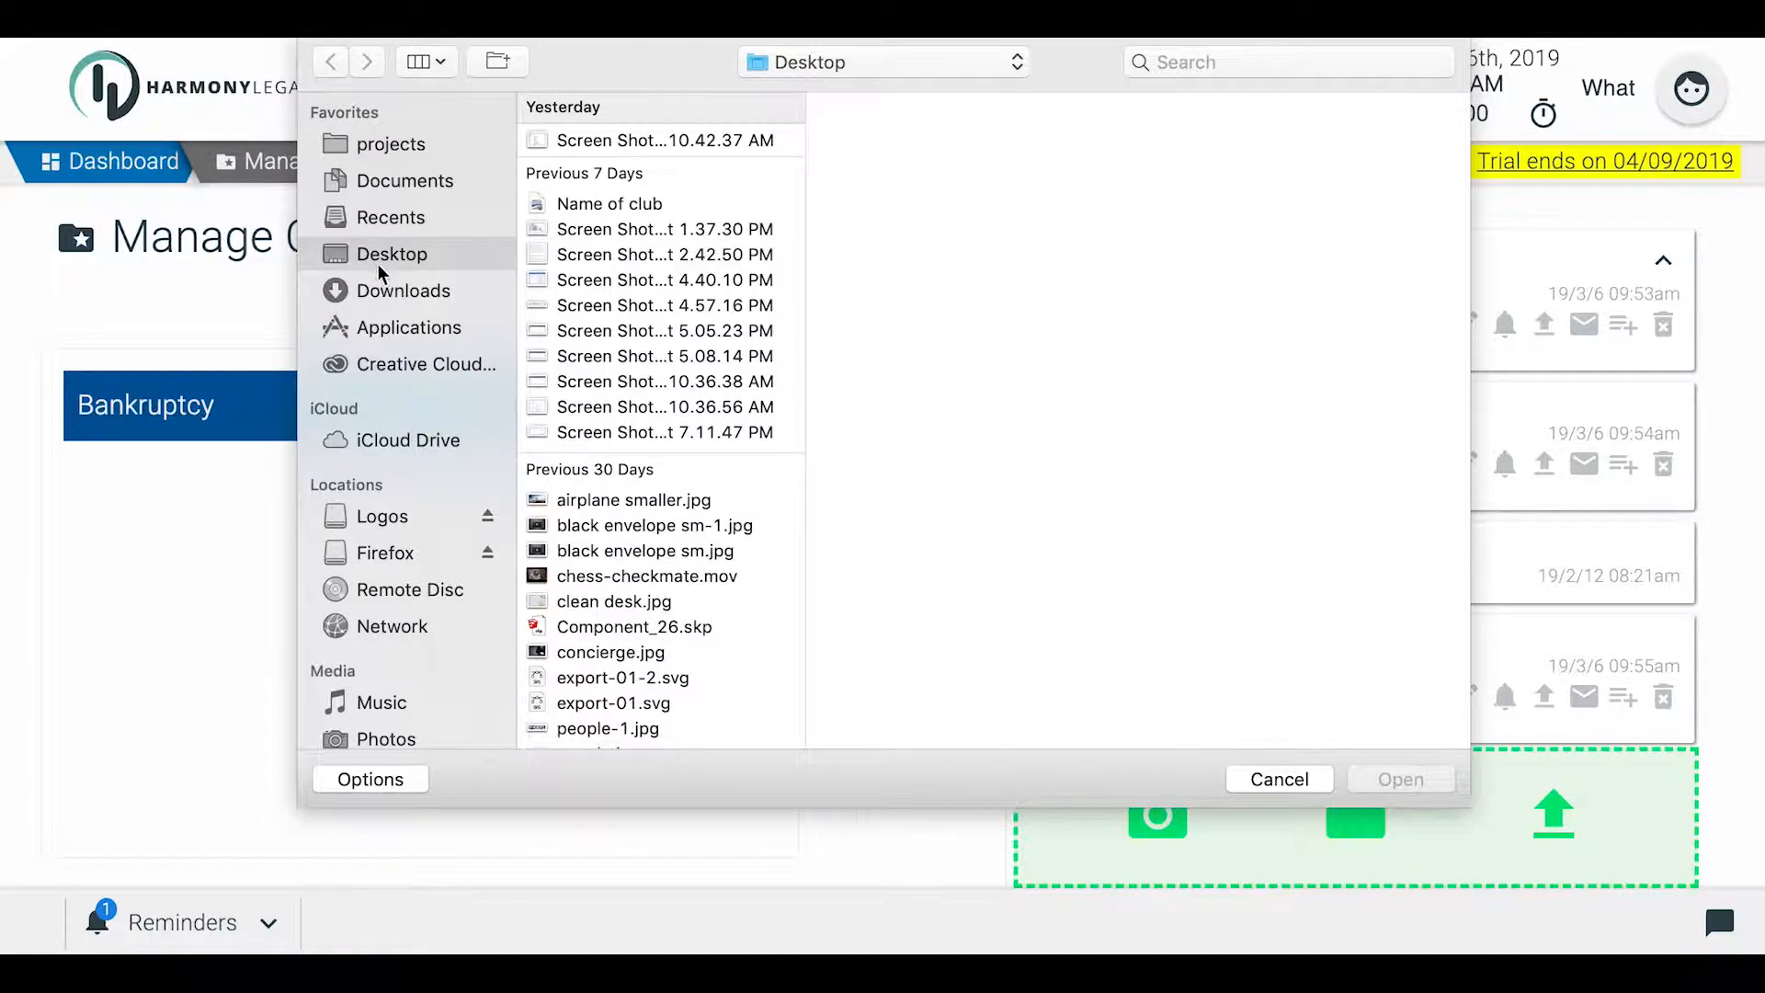
{"action": "left_click", "coordinate": [390, 292]}
{"action": "key", "text": "g"}
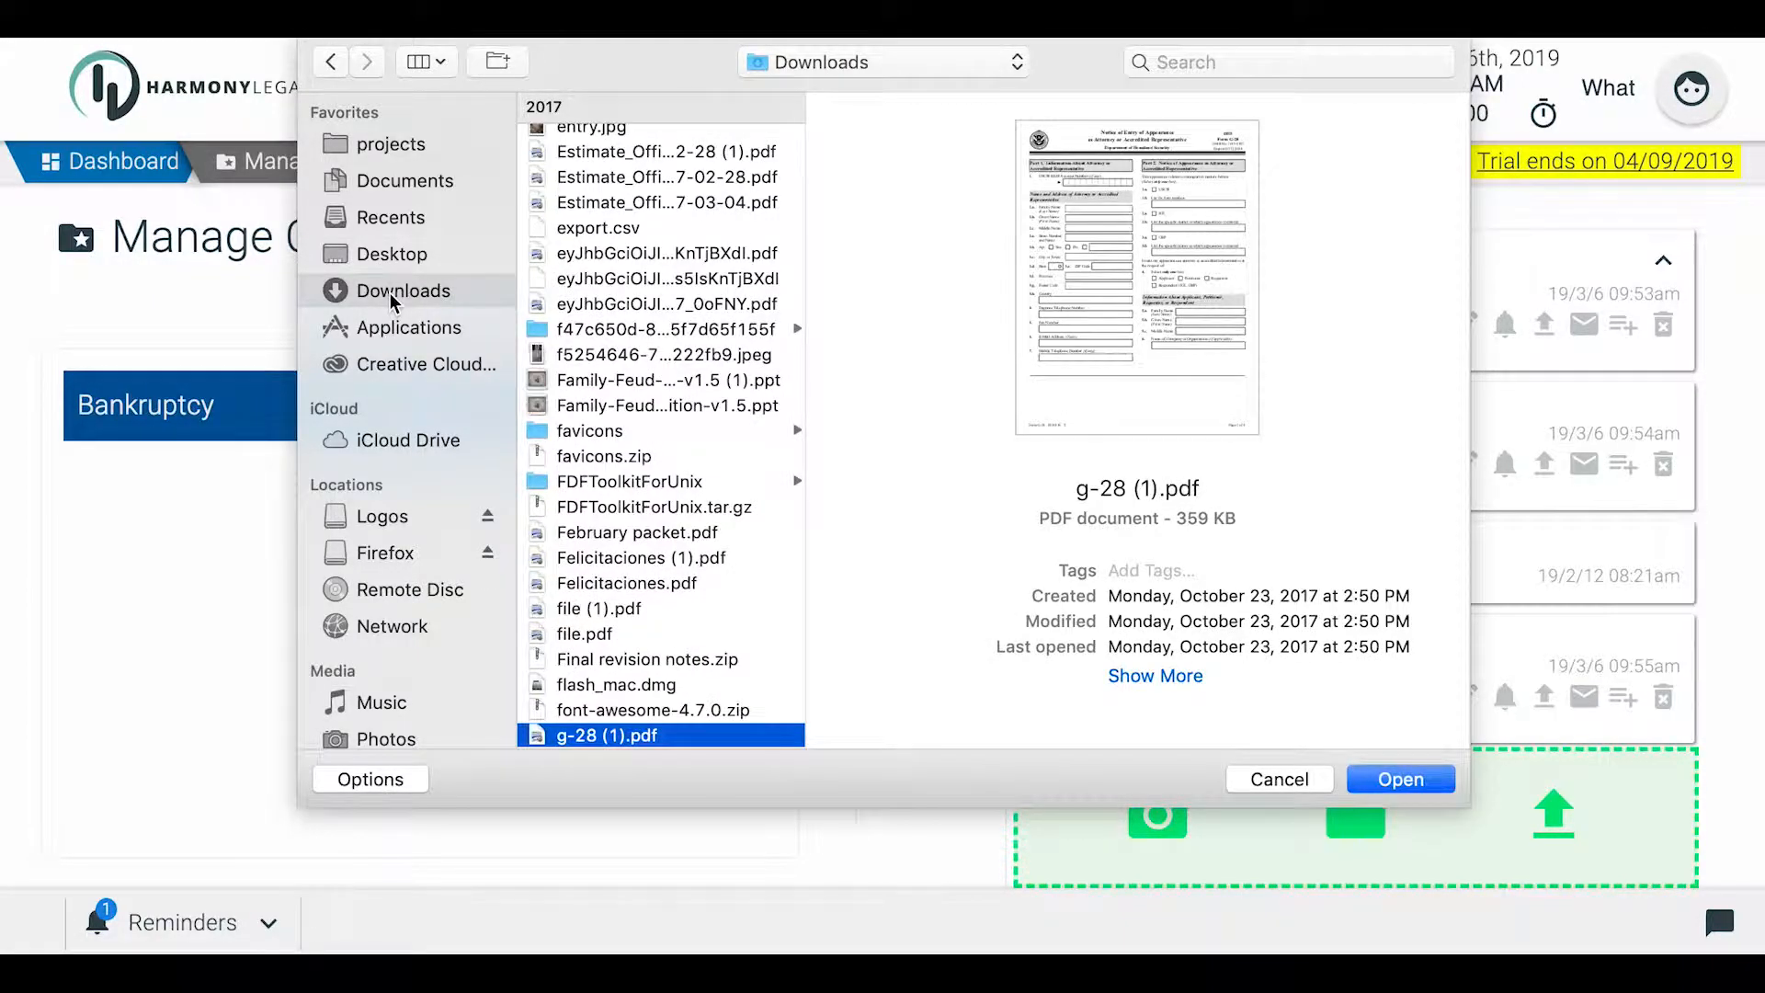
{"action": "left_click", "coordinate": [1401, 778]}
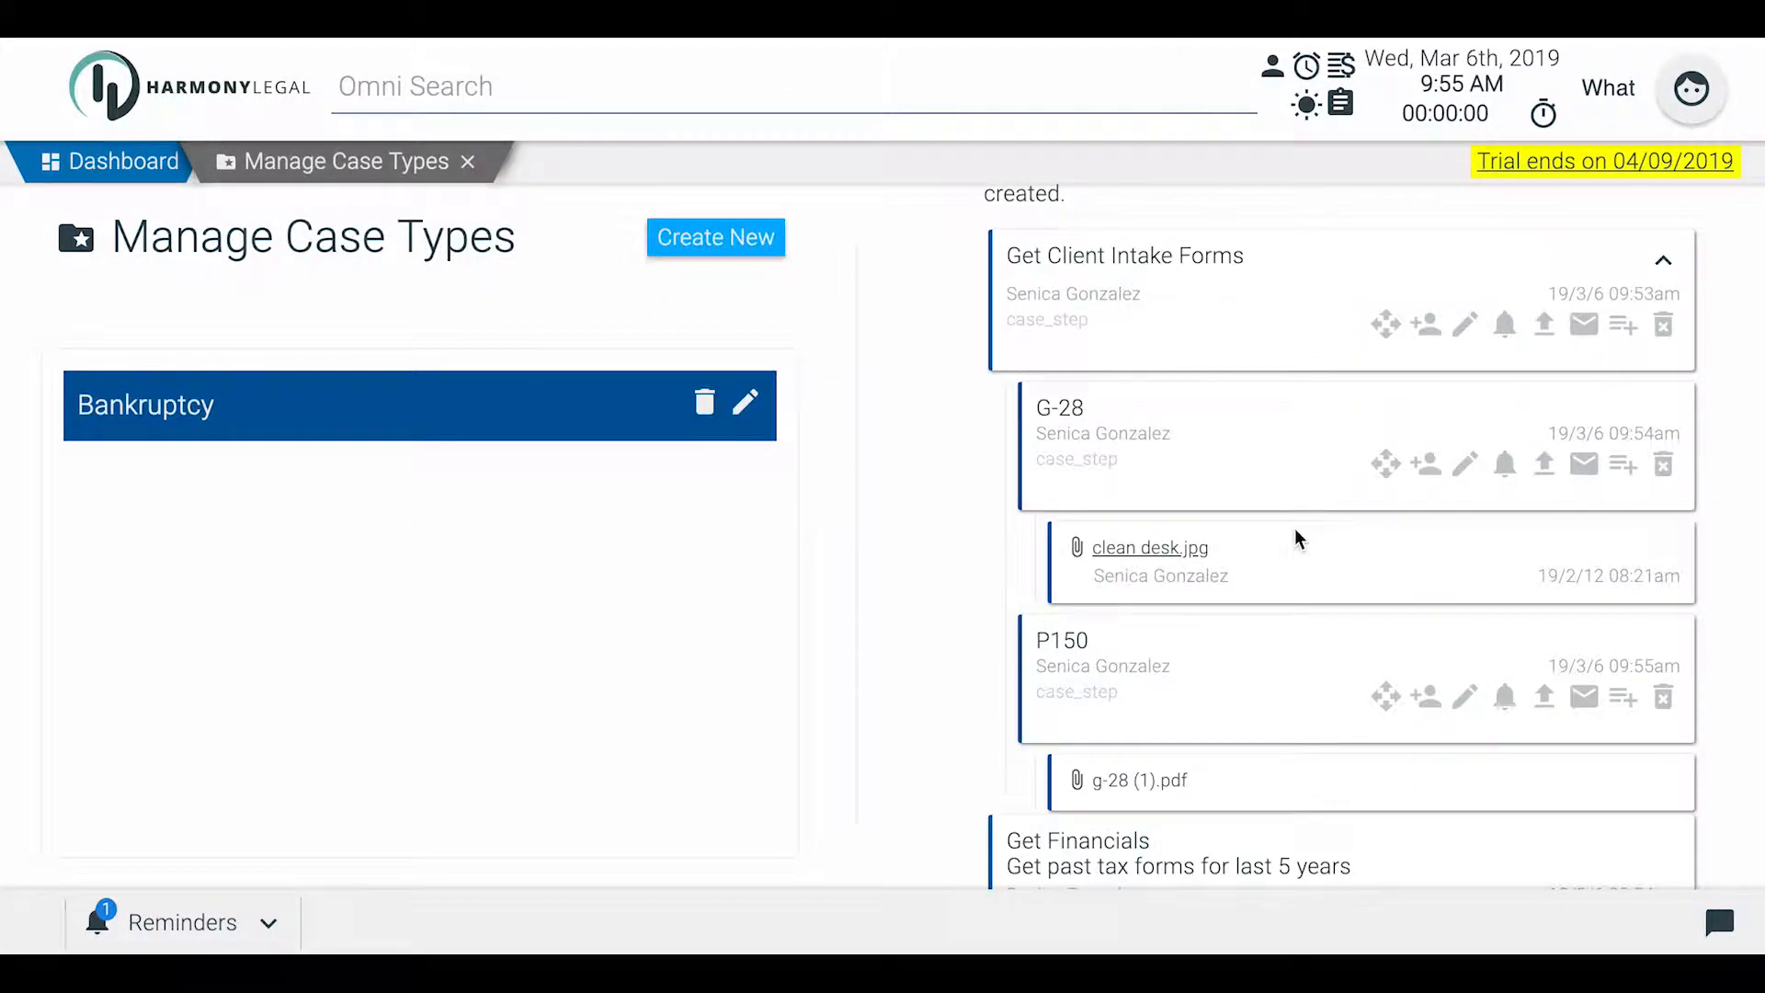
Review the Bankruptcy case type's steps, sub-steps, attached files and the actions available on each step
{"action": "scroll", "coordinate": [1294, 538], "scroll_direction": "down", "scroll_amount": 2}
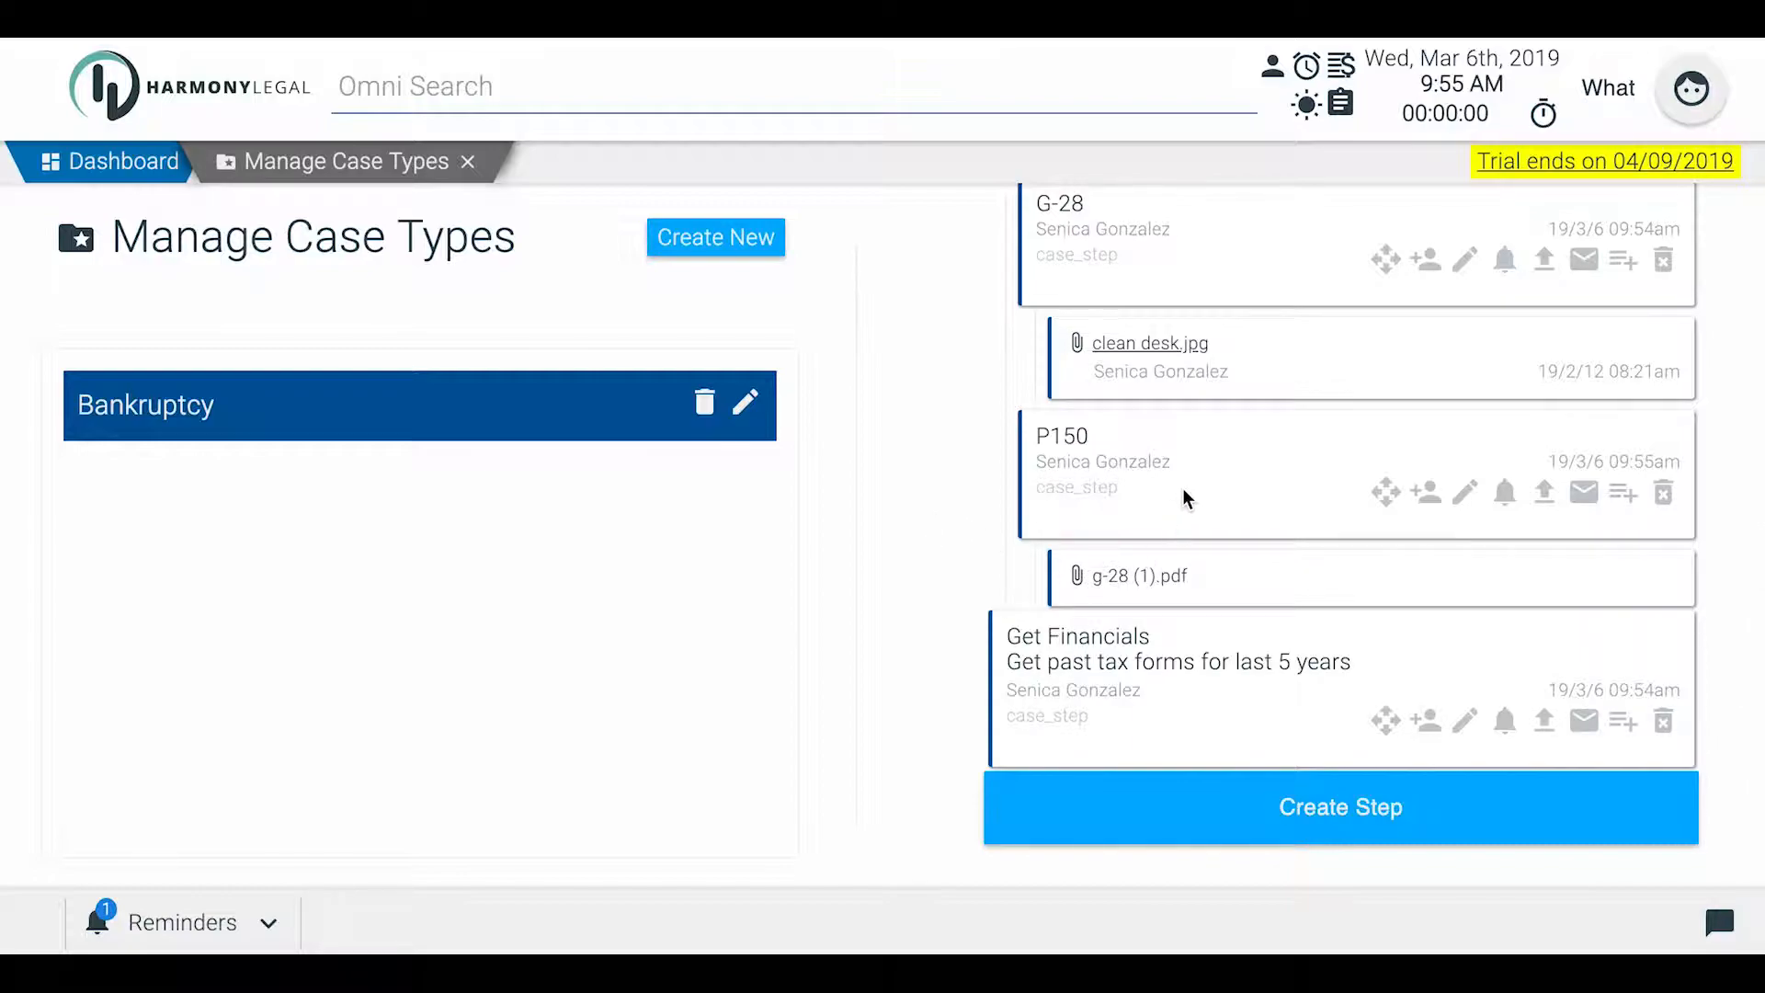
{"action": "scroll", "coordinate": [1281, 508], "scroll_direction": "up", "scroll_amount": 2}
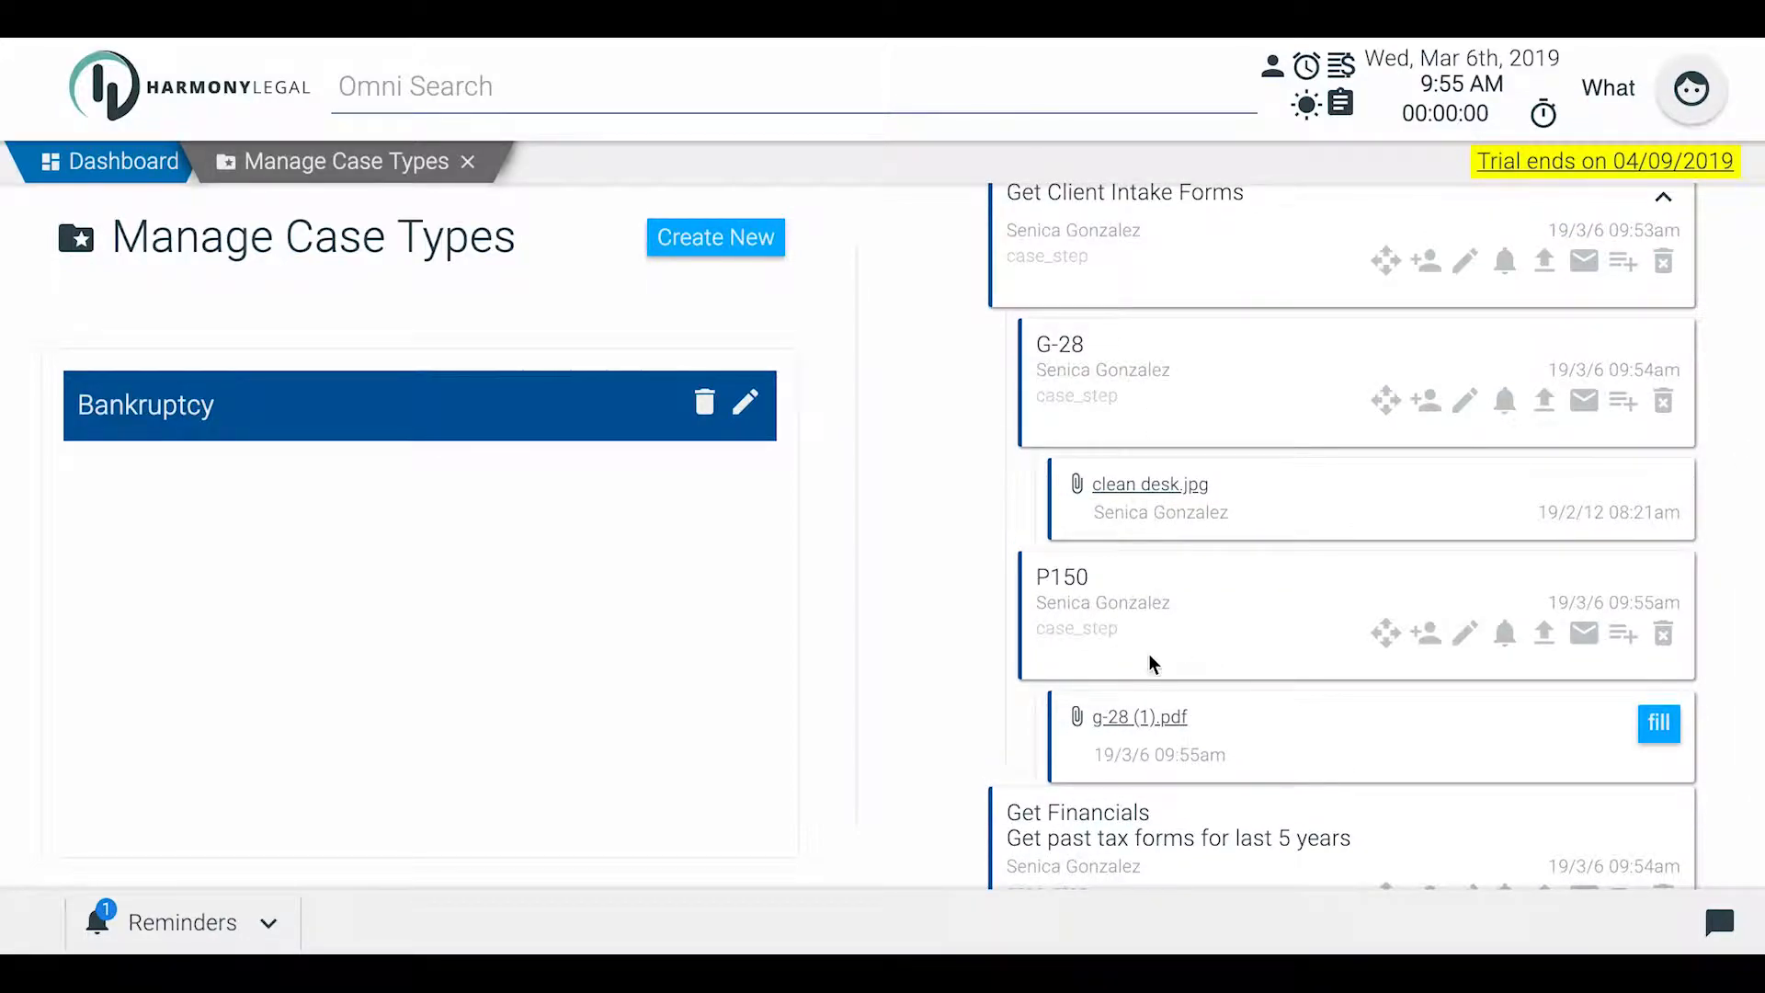
{"action": "scroll", "coordinate": [1210, 641], "scroll_direction": "up", "scroll_amount": 1}
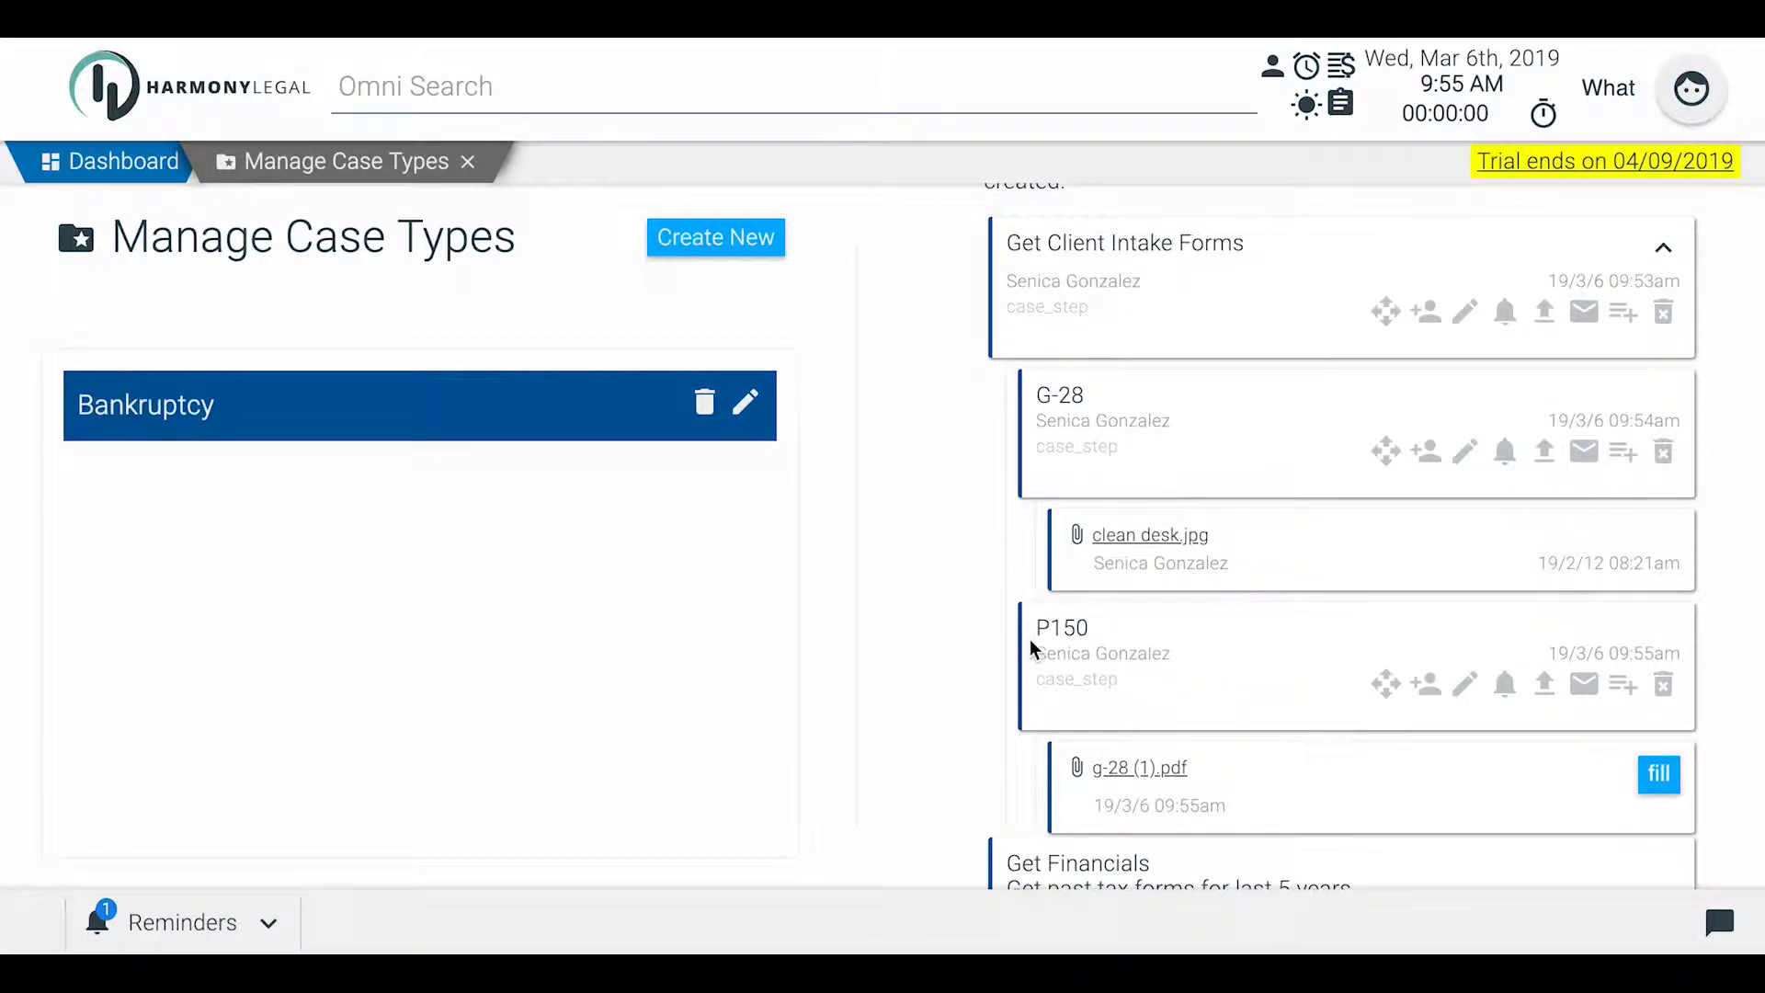
{"action": "scroll", "coordinate": [1248, 669], "scroll_direction": "up", "scroll_amount": 4}
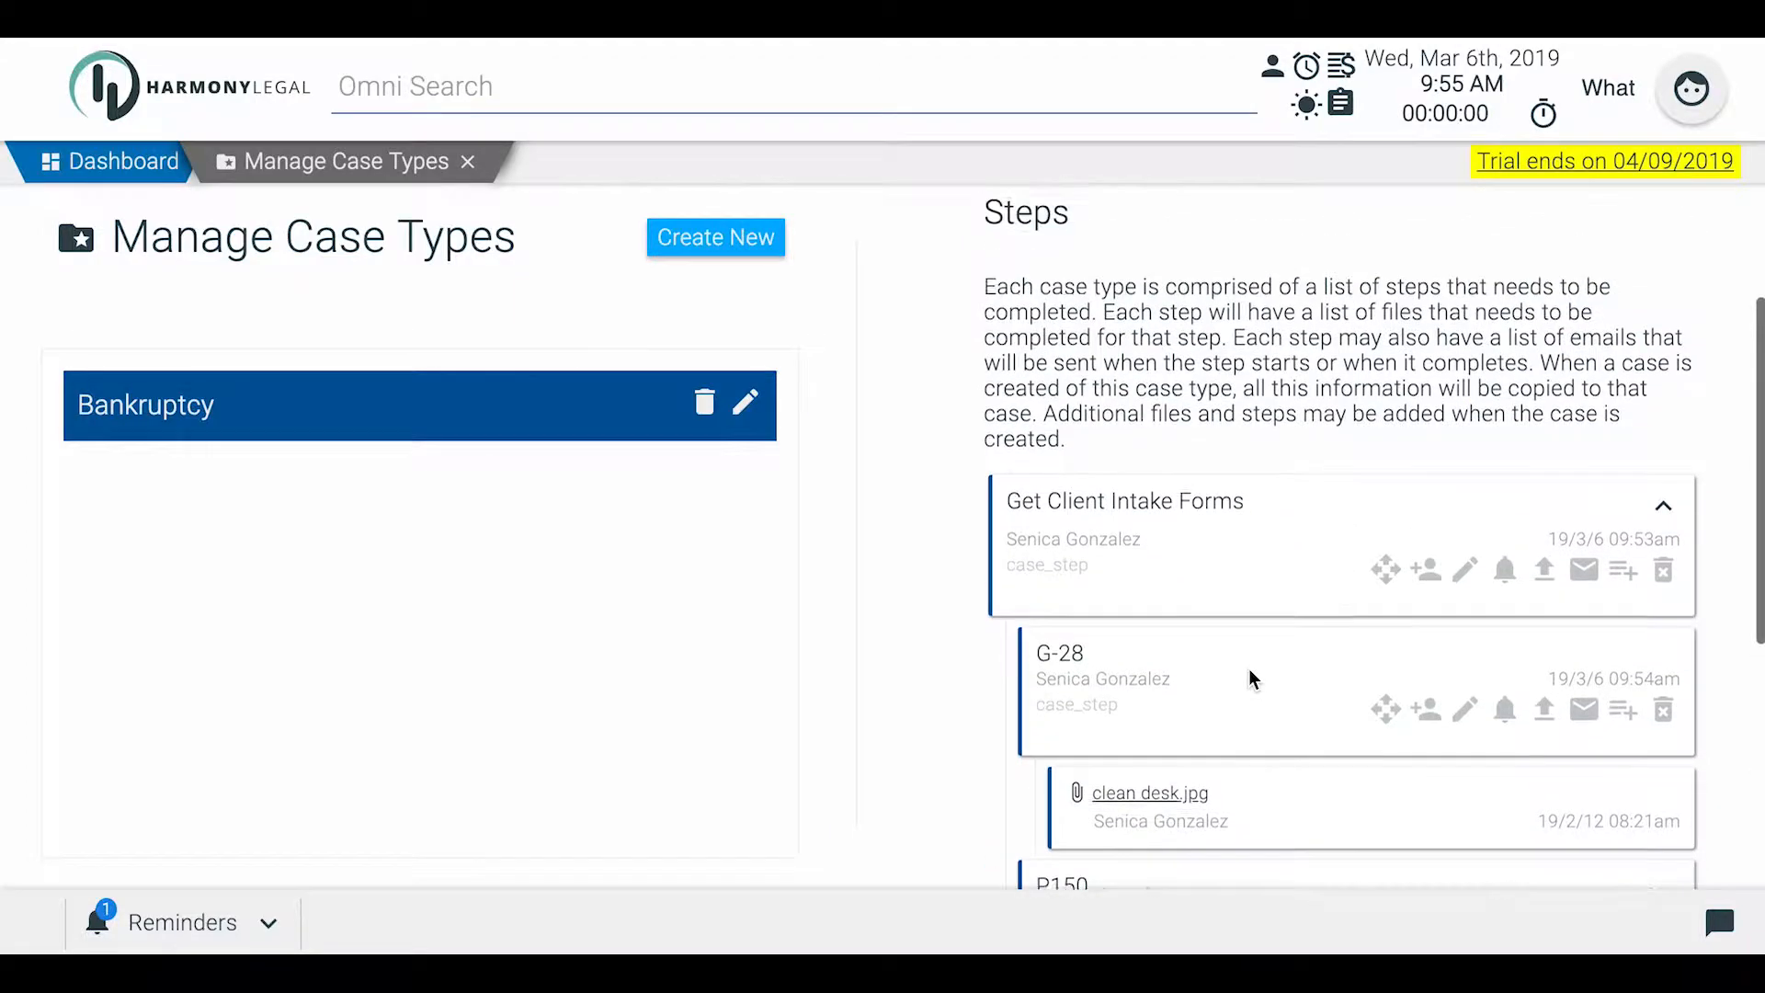
{"action": "scroll", "coordinate": [1248, 671], "scroll_direction": "down", "scroll_amount": 2}
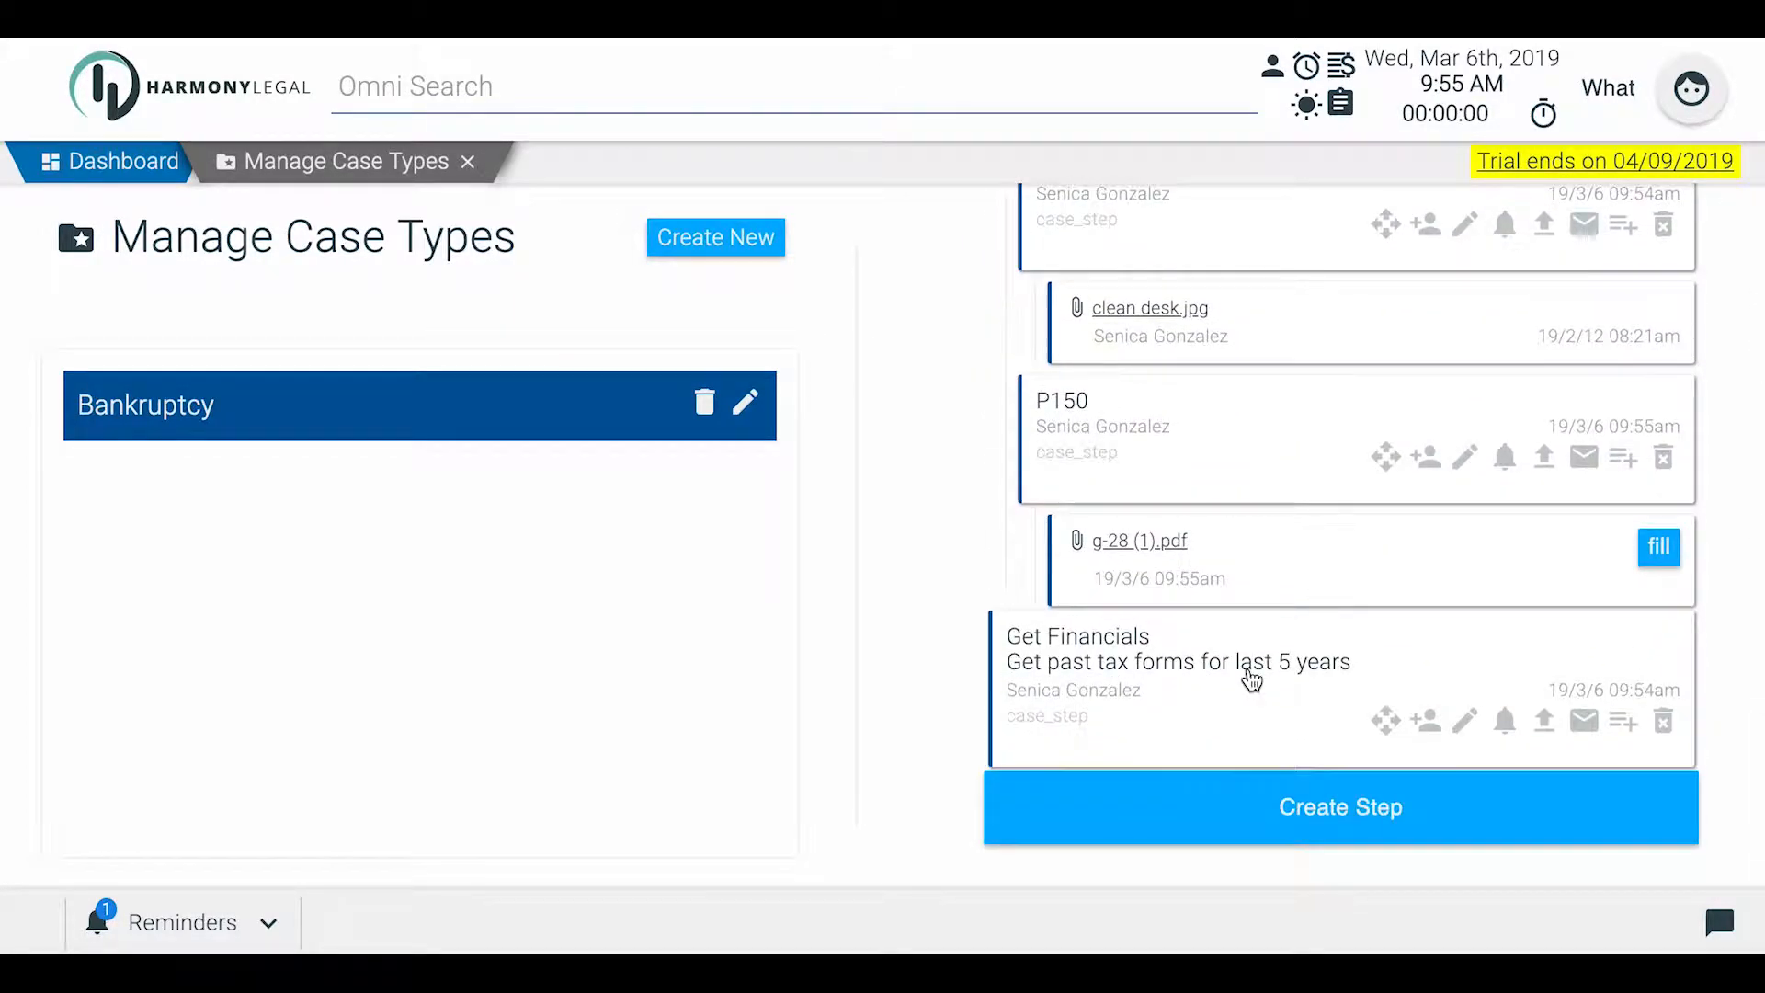
{"action": "scroll", "coordinate": [1250, 678], "scroll_direction": "up", "scroll_amount": 6}
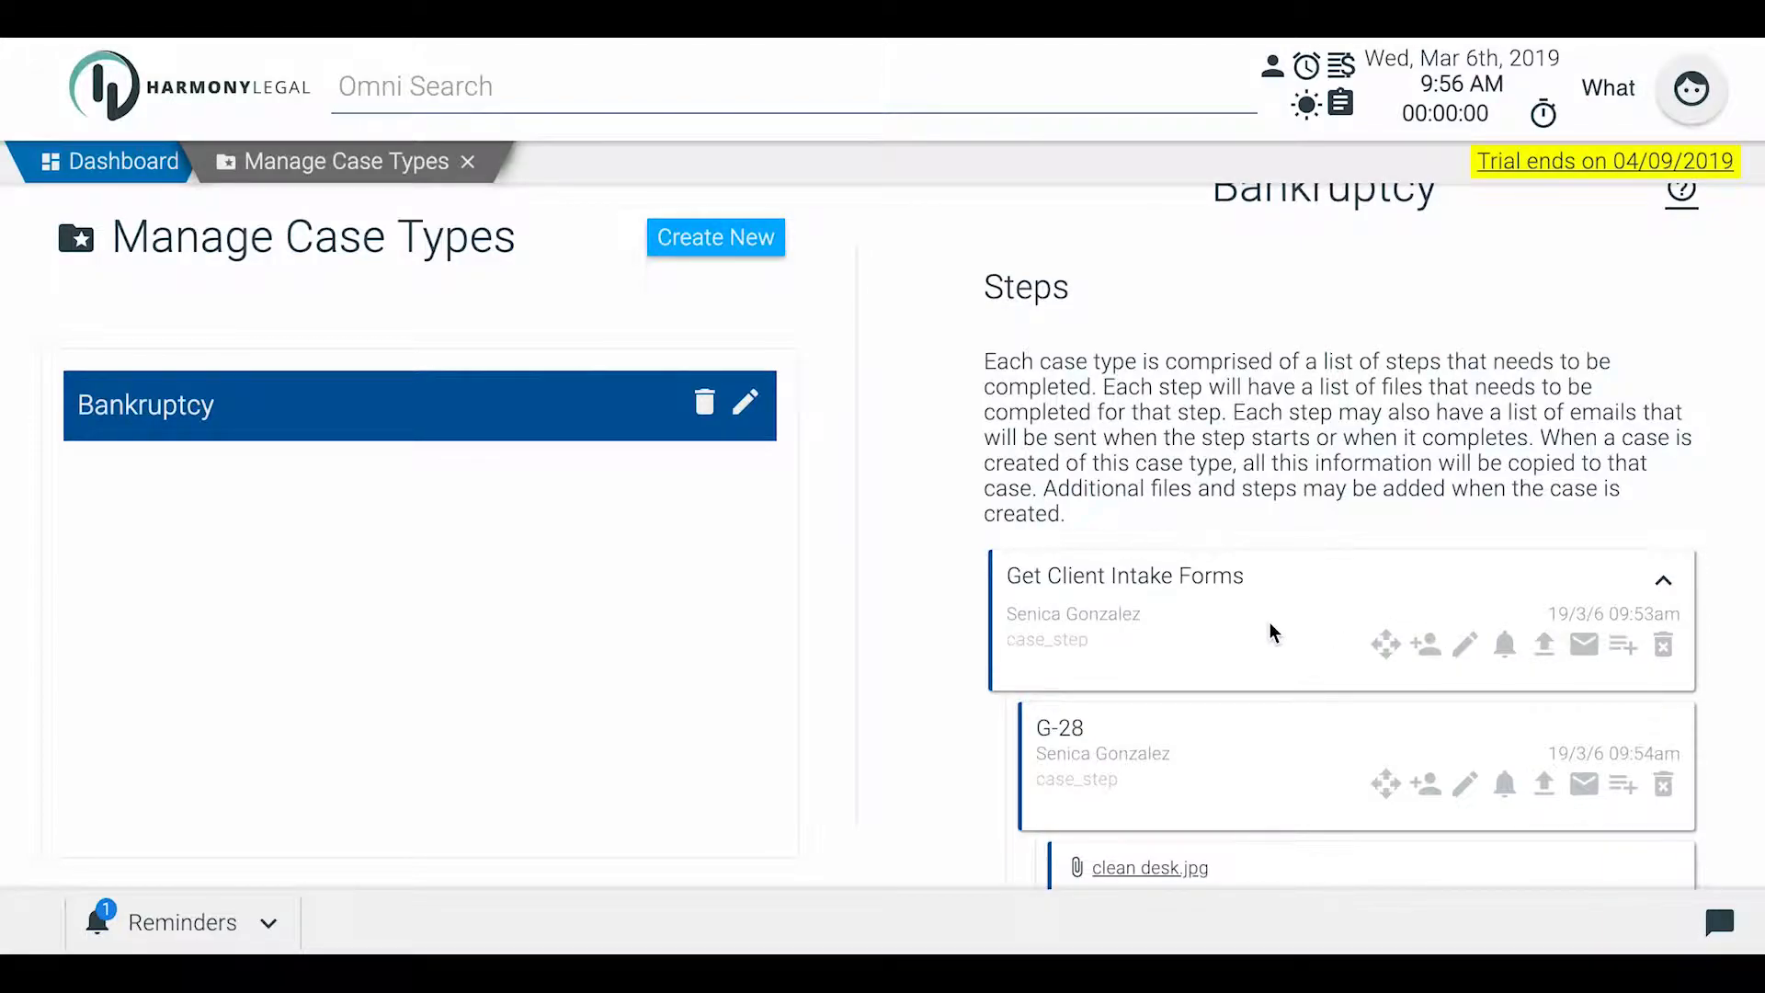
{"action": "scroll", "coordinate": [1270, 632], "scroll_direction": "down", "scroll_amount": 2}
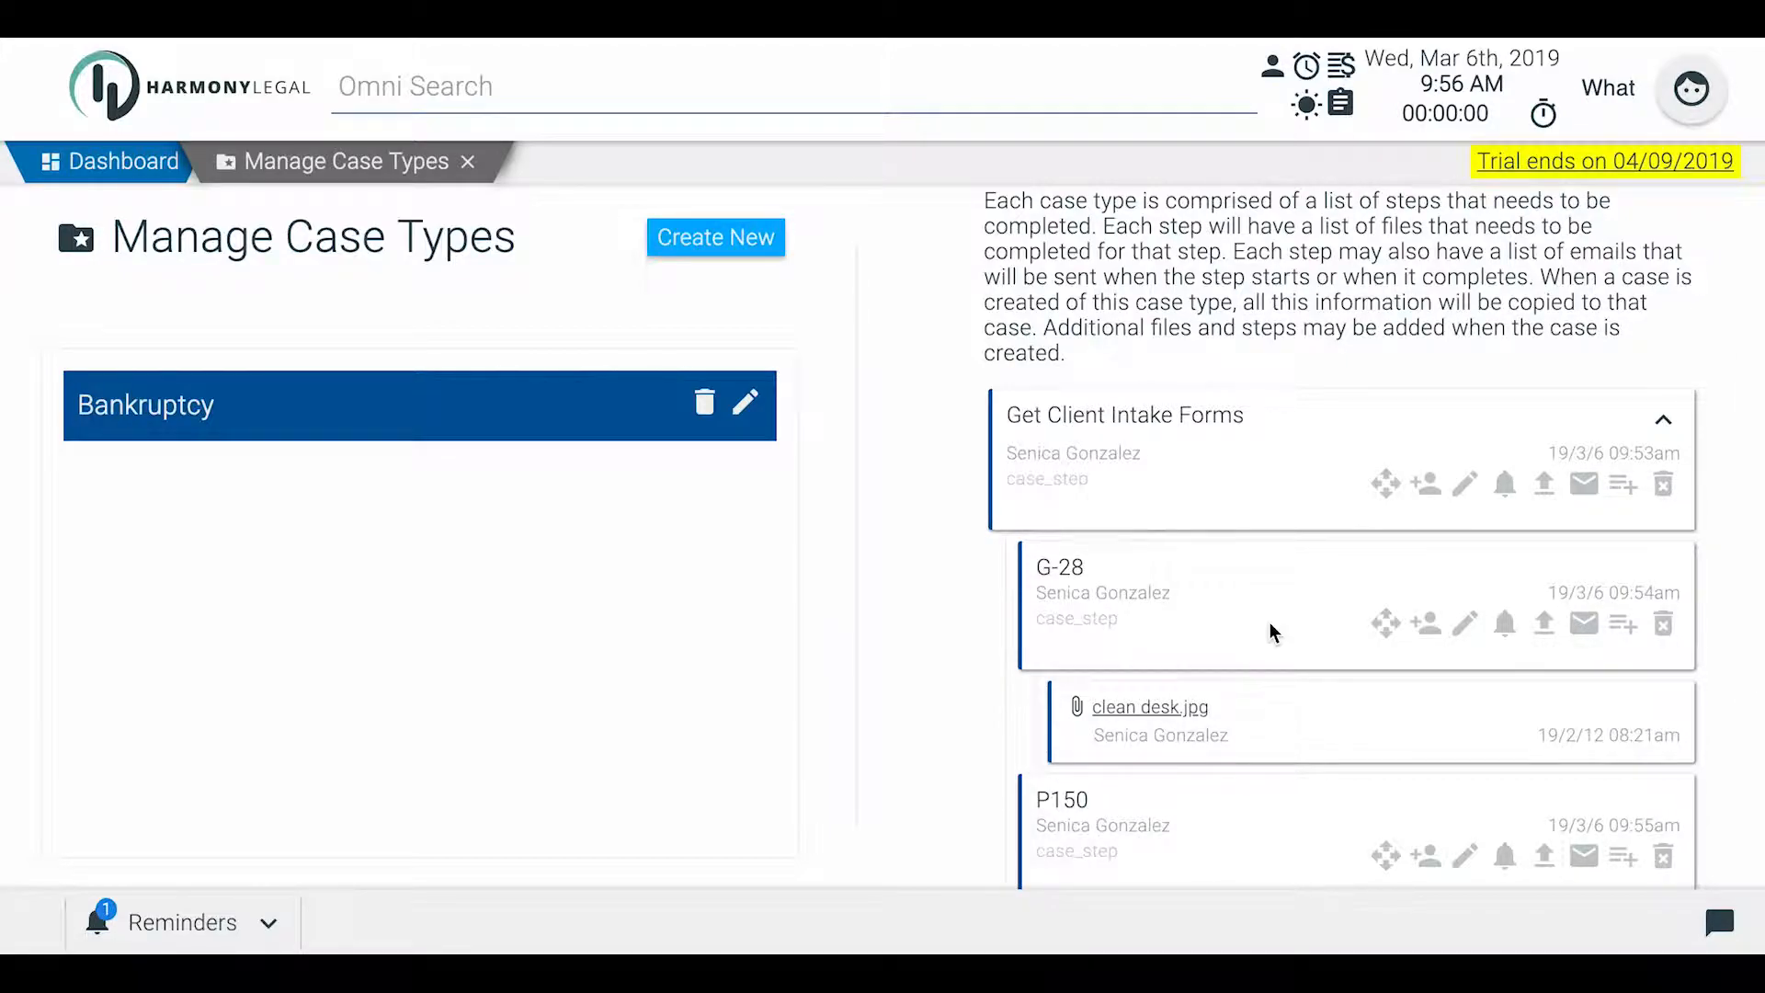
{"action": "scroll", "coordinate": [1270, 621], "scroll_direction": "down", "scroll_amount": 1}
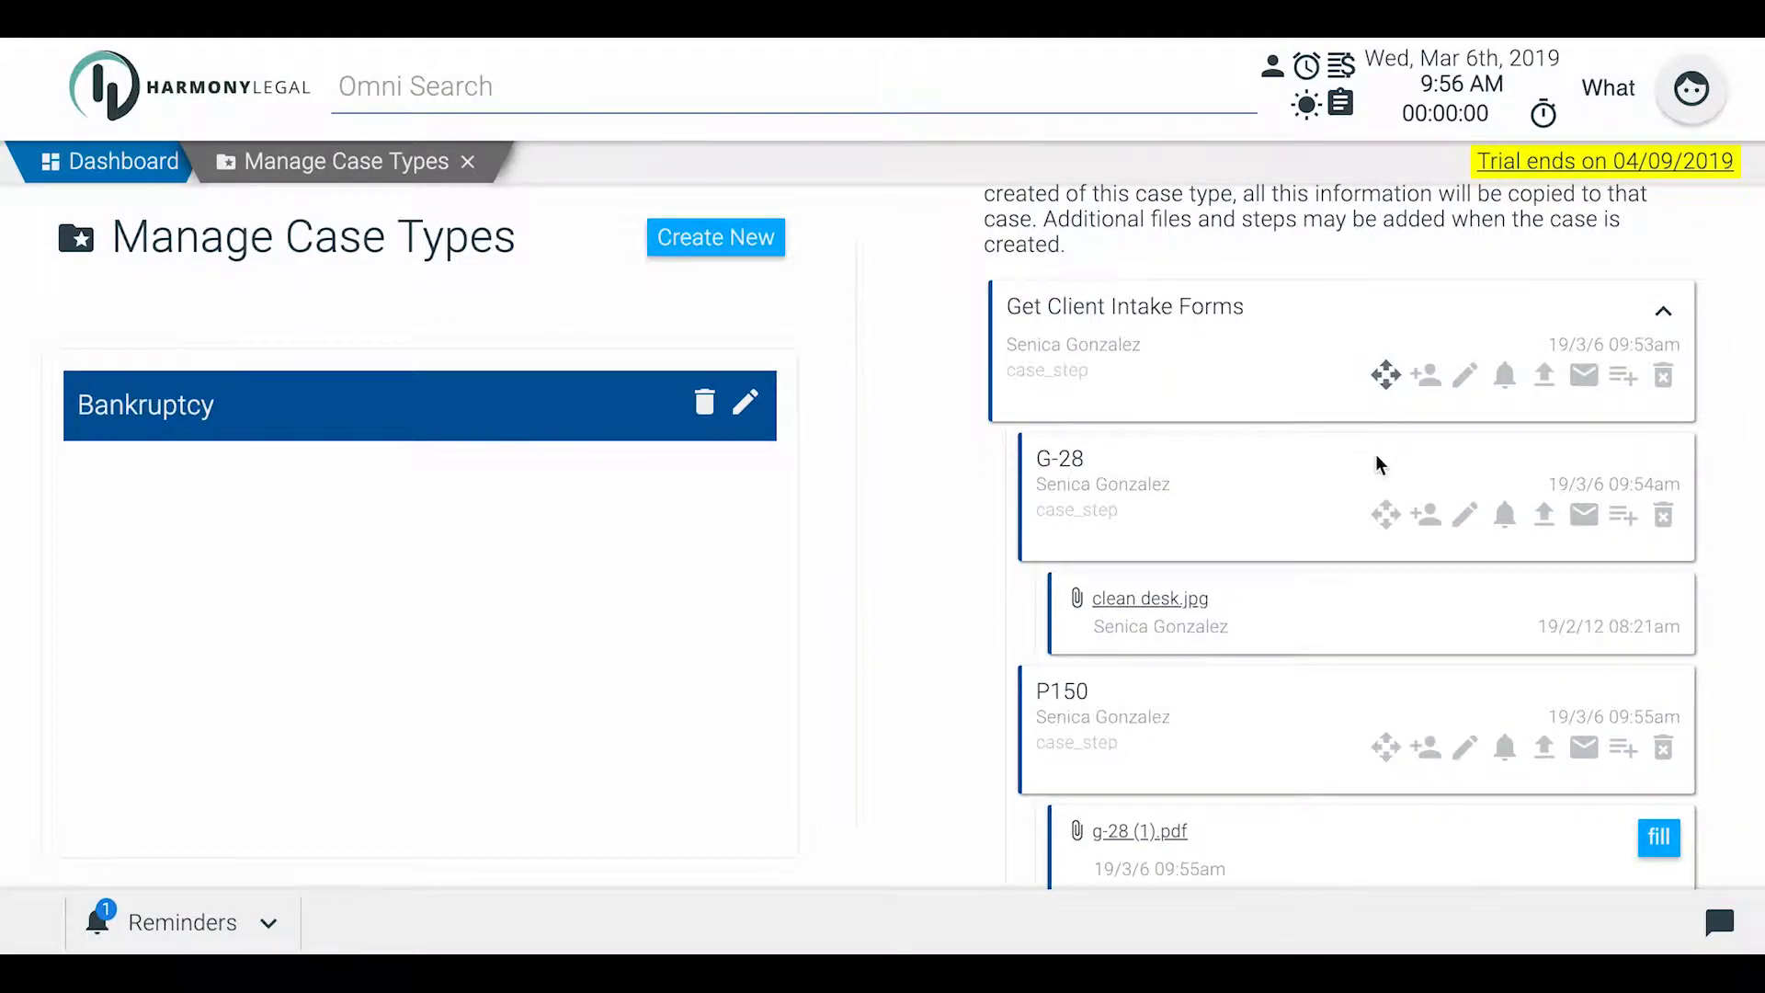
{"action": "scroll", "coordinate": [1376, 449], "scroll_direction": "down", "scroll_amount": 1}
{"action": "left_click_drag", "start_coordinate": [1382, 410], "coordinate": [1388, 498]}
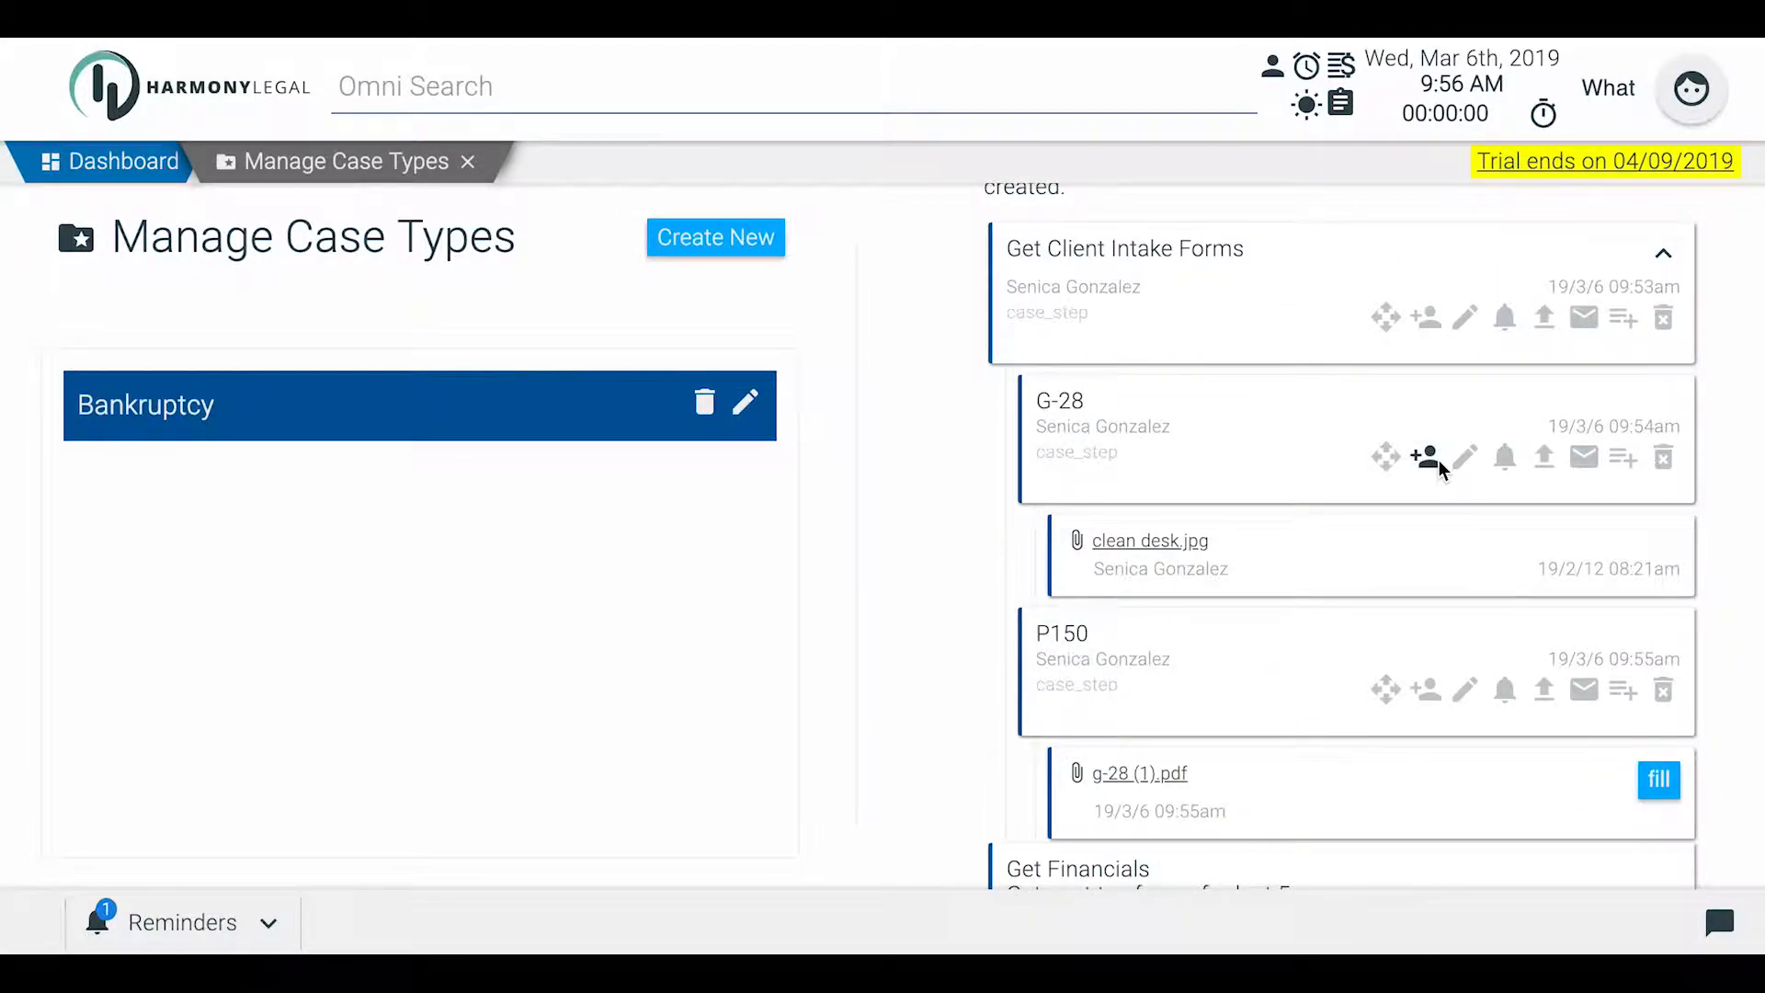
{"action": "scroll", "coordinate": [1285, 418], "scroll_direction": "up", "scroll_amount": 1}
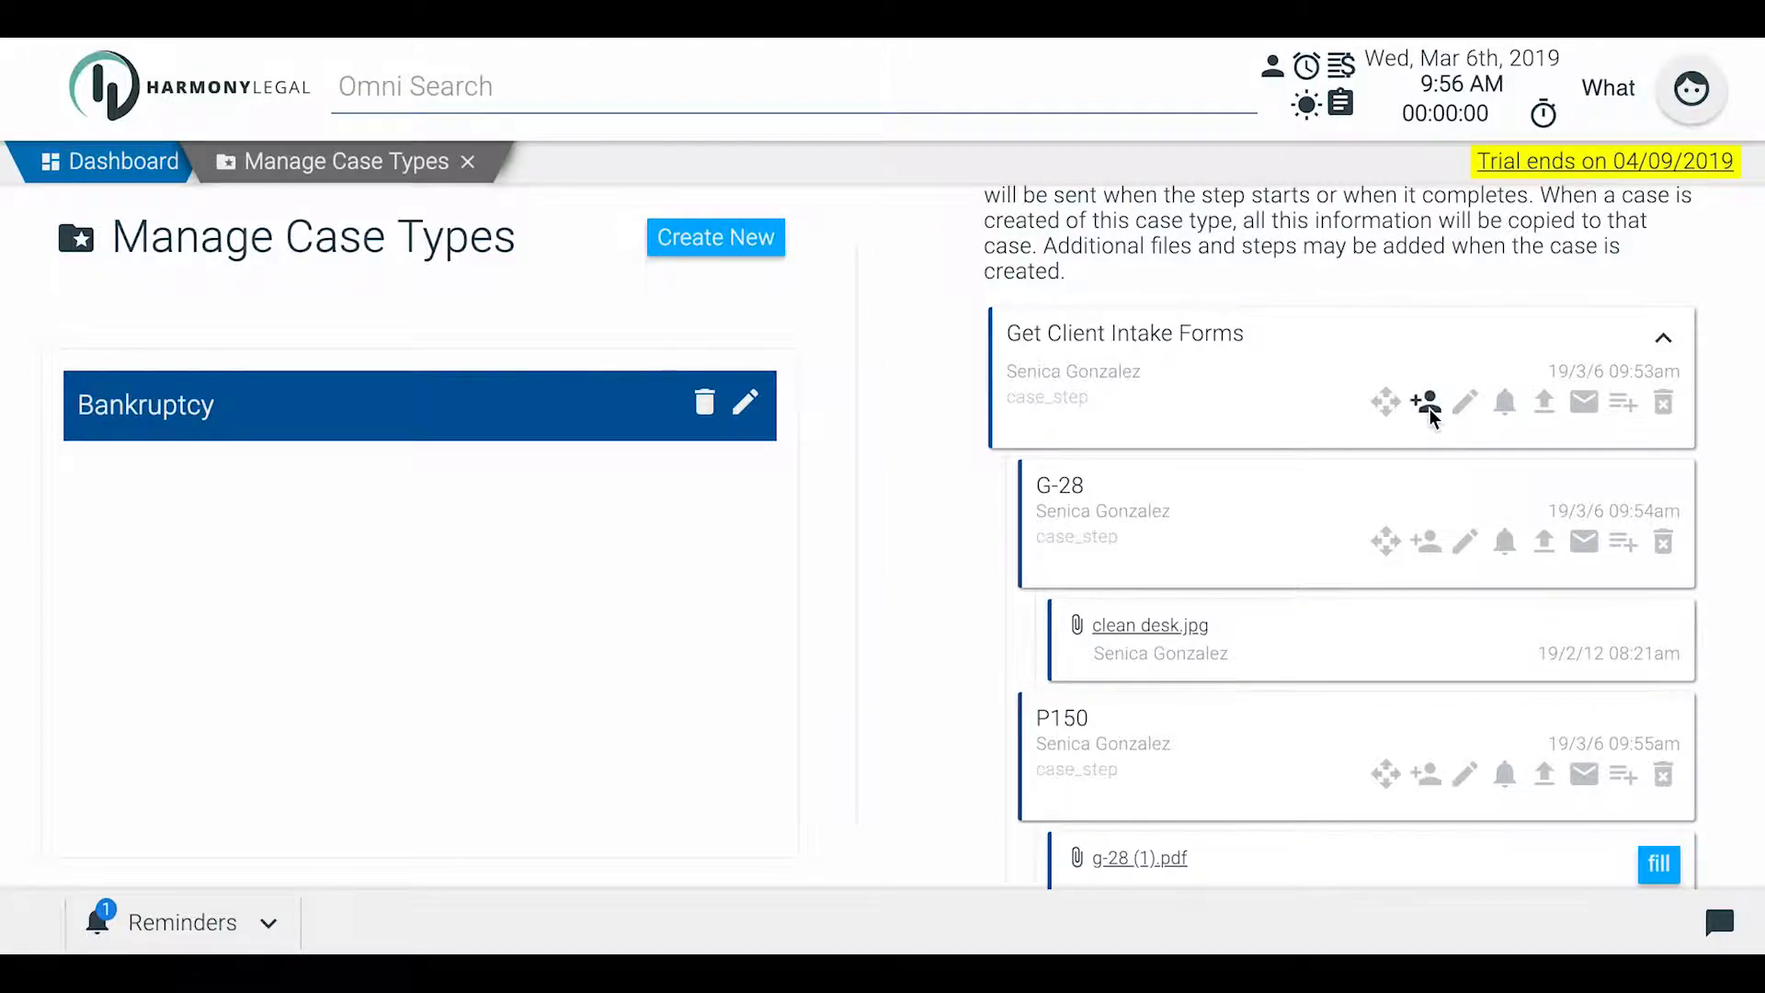
{"action": "scroll", "coordinate": [1158, 414], "scroll_direction": "up", "scroll_amount": 3}
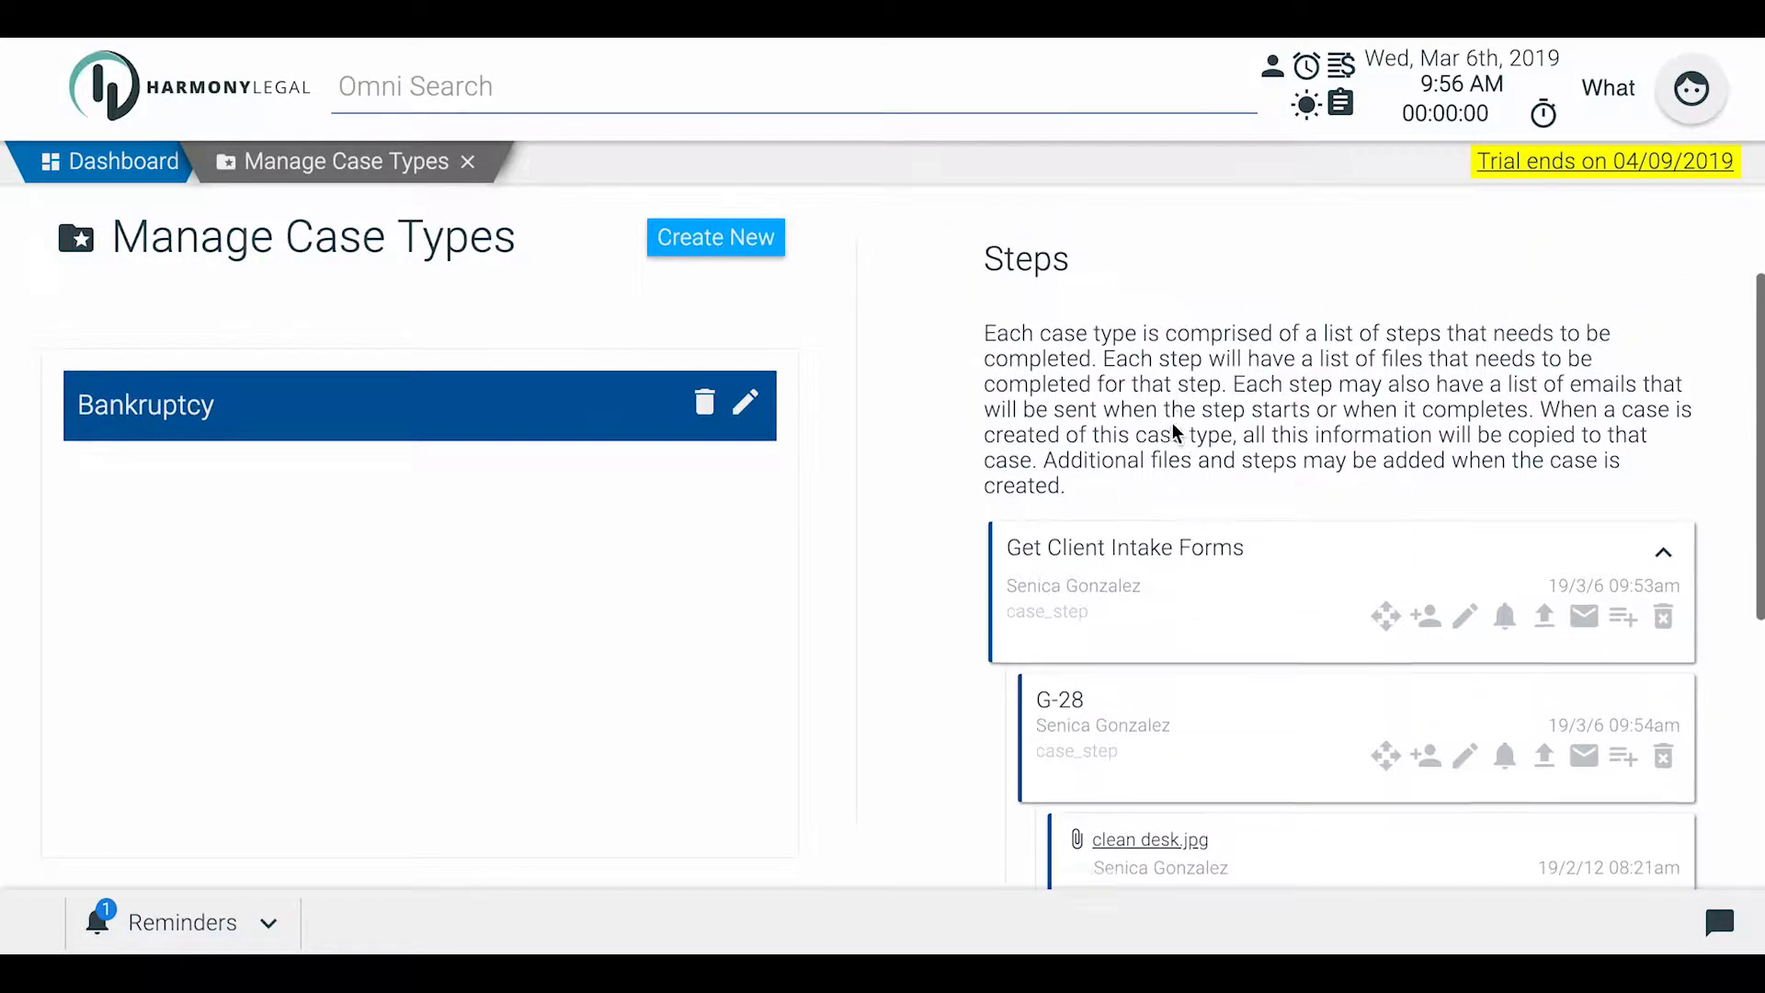
Search for a user by first name among the possible assignees of Get Client Intake Forms, and close without assigning anyone
{"action": "scroll", "coordinate": [1173, 614], "scroll_direction": "down", "scroll_amount": 1}
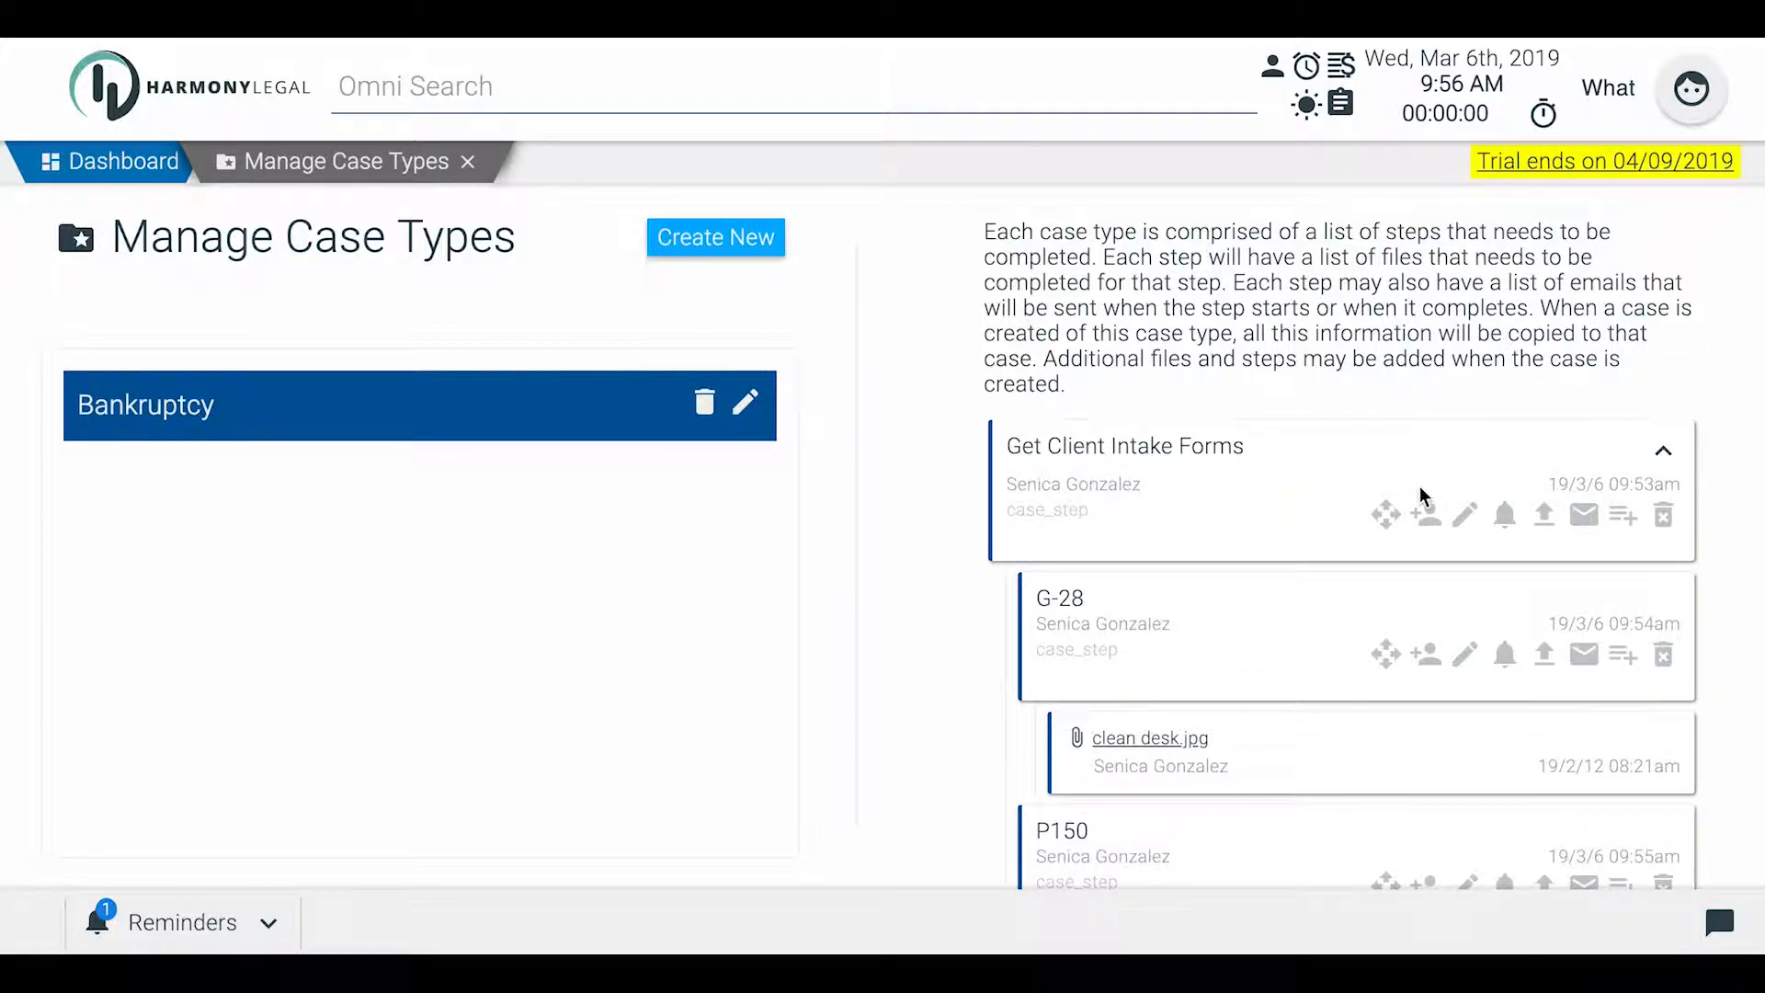
{"action": "left_click", "coordinate": [1427, 517]}
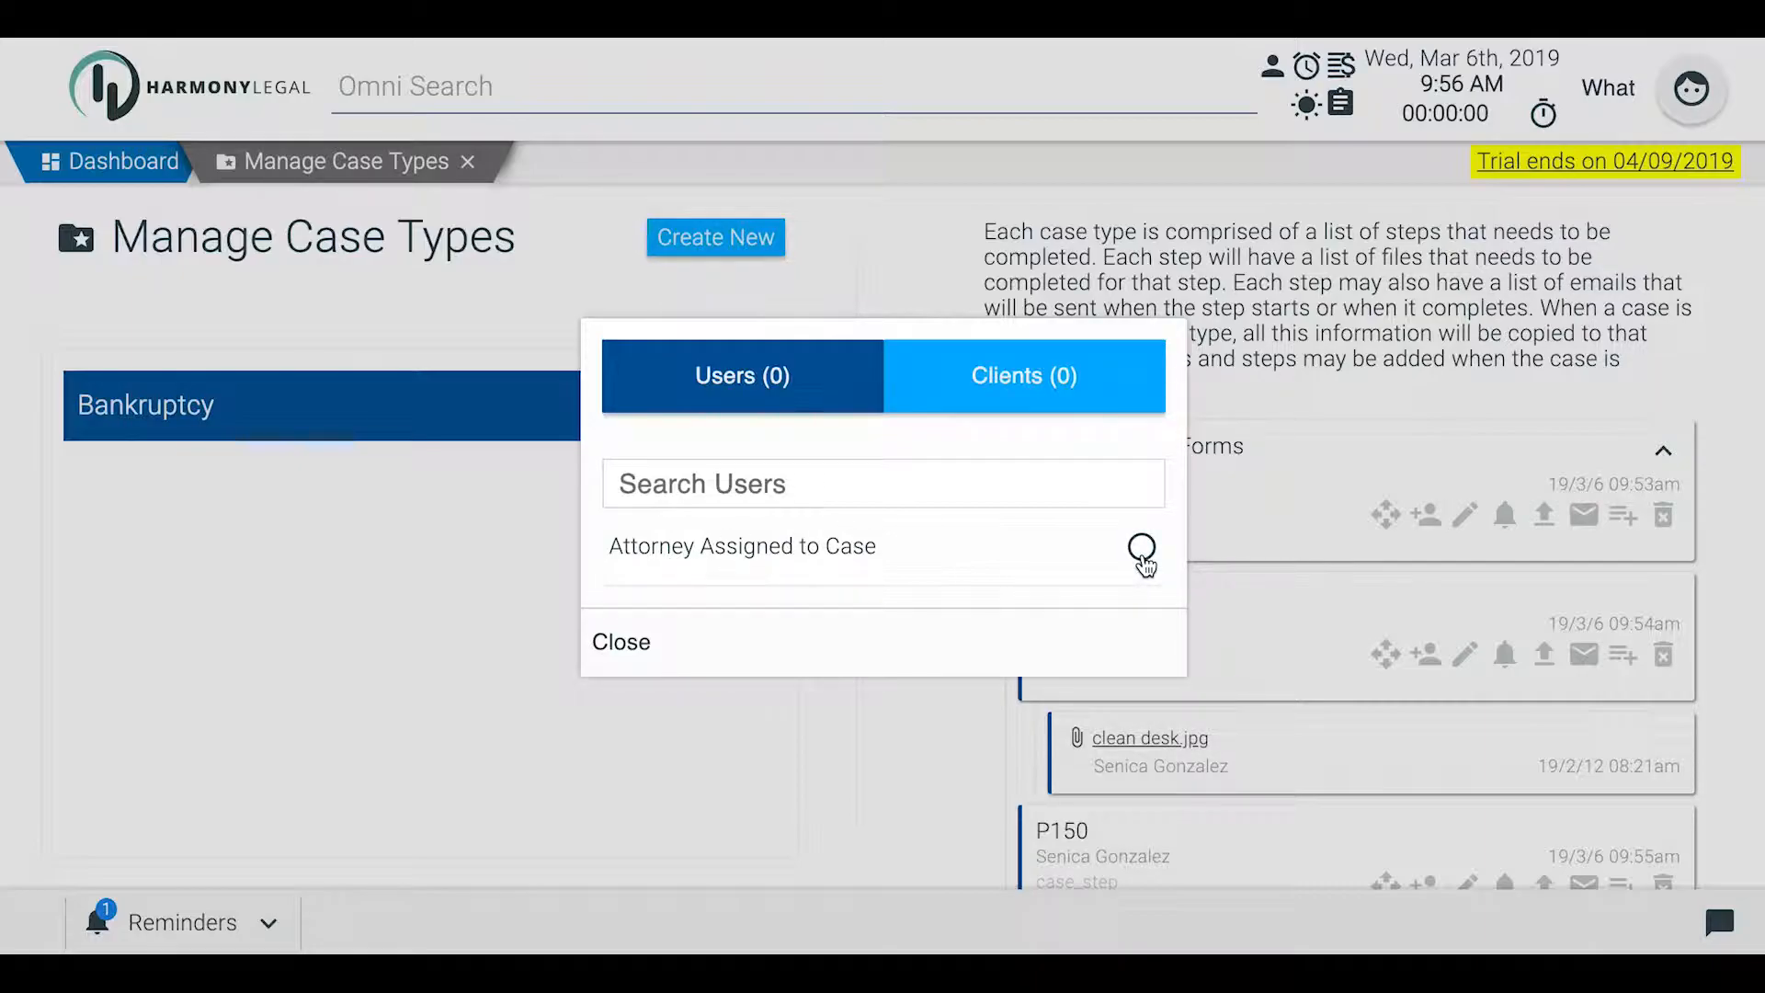
{"action": "left_click", "coordinate": [793, 485]}
{"action": "type", "text": "senica"}
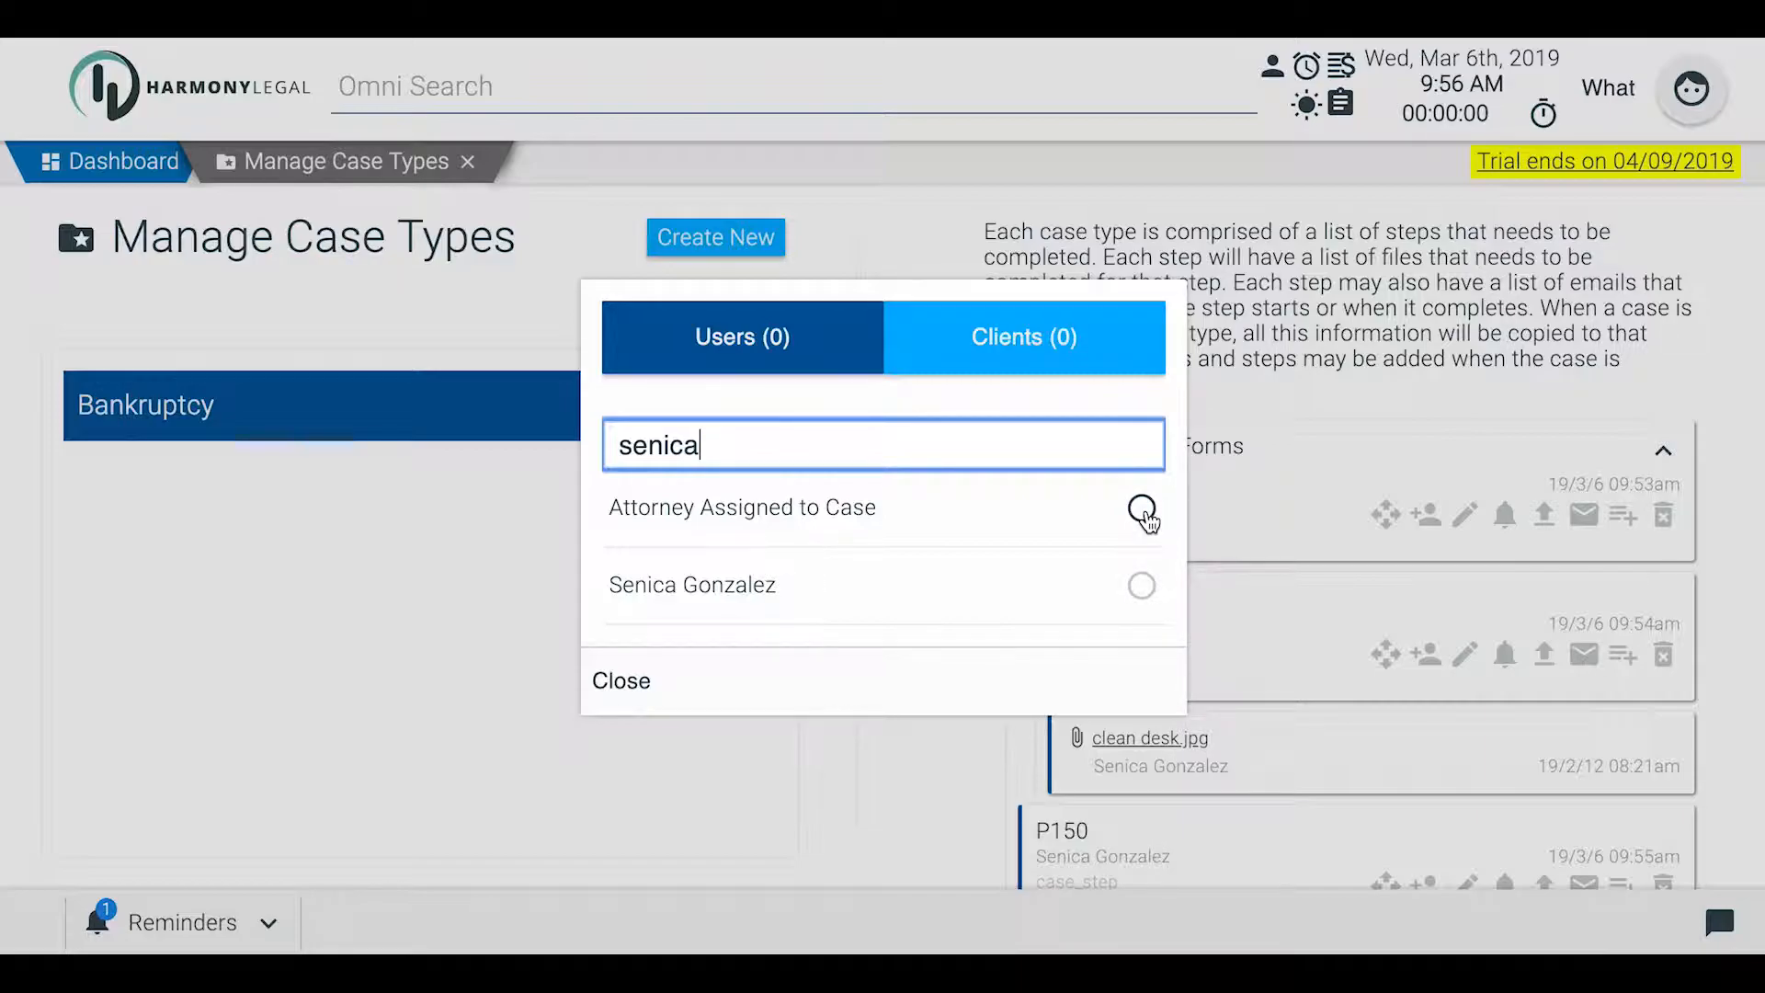
{"action": "left_click", "coordinate": [633, 680]}
Assign the P150 sub-step to the client option Client Assigned to Case
{"action": "scroll", "coordinate": [1321, 524], "scroll_direction": "down", "scroll_amount": 4}
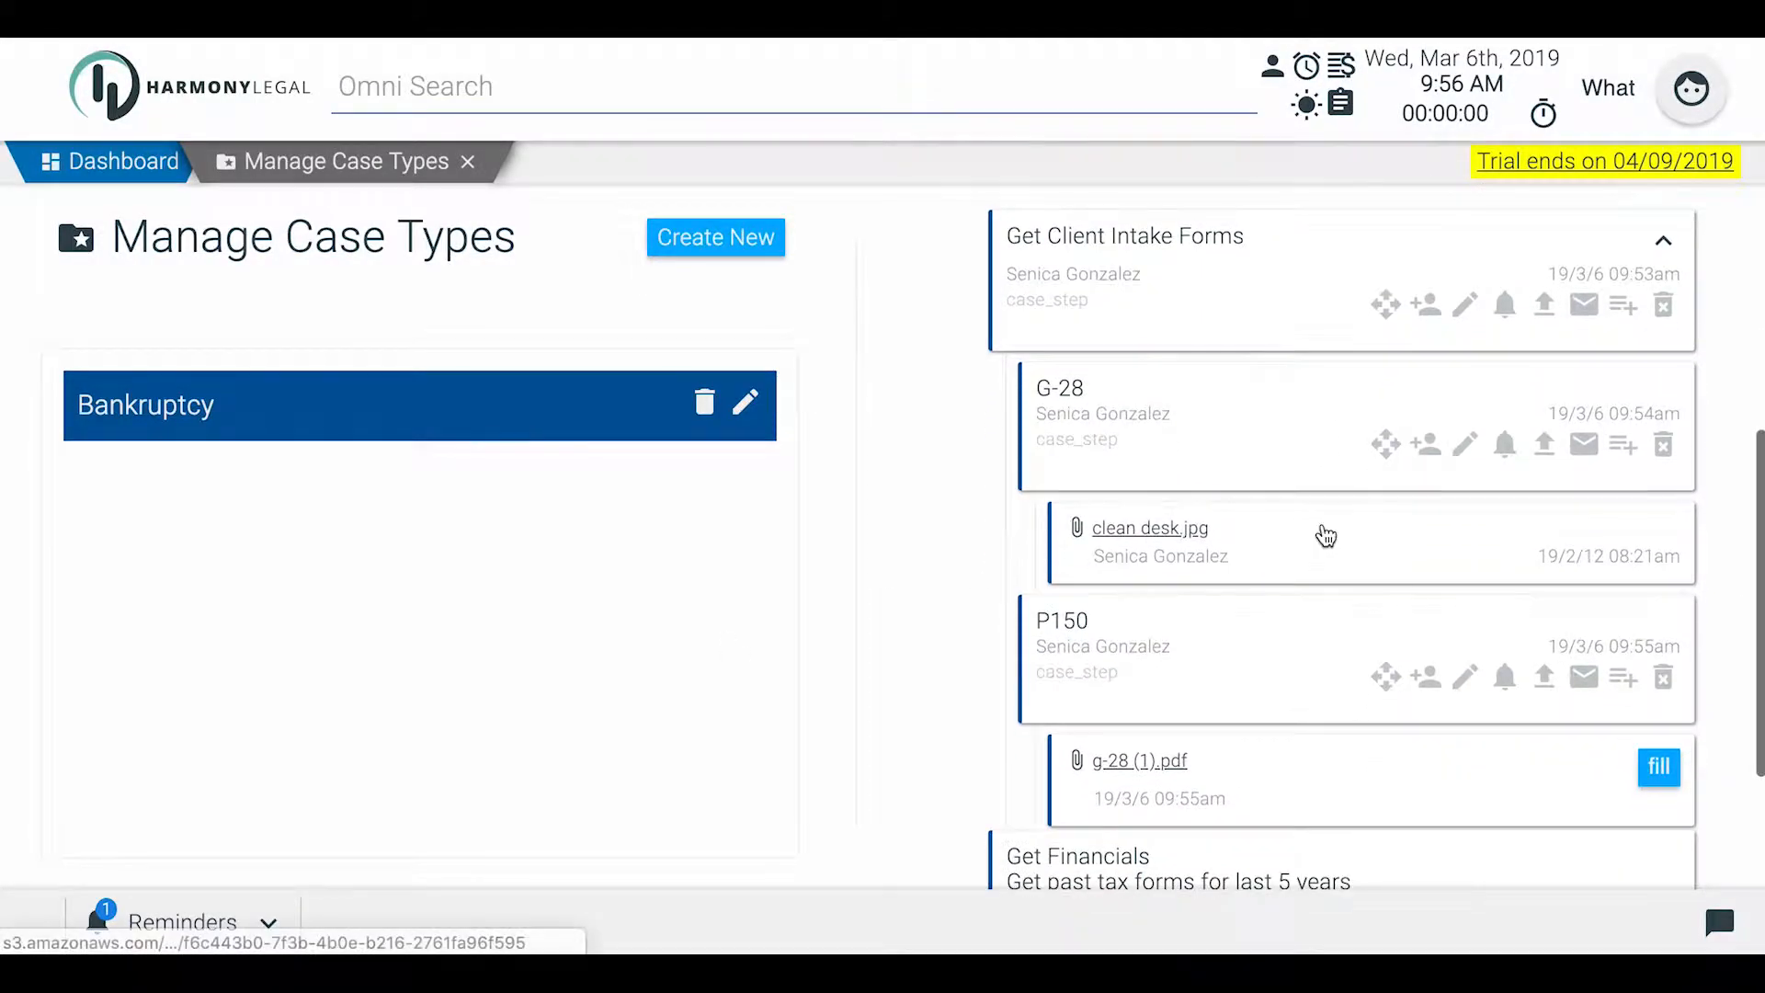
{"action": "left_click", "coordinate": [1434, 547]}
{"action": "left_click", "coordinate": [1010, 375]}
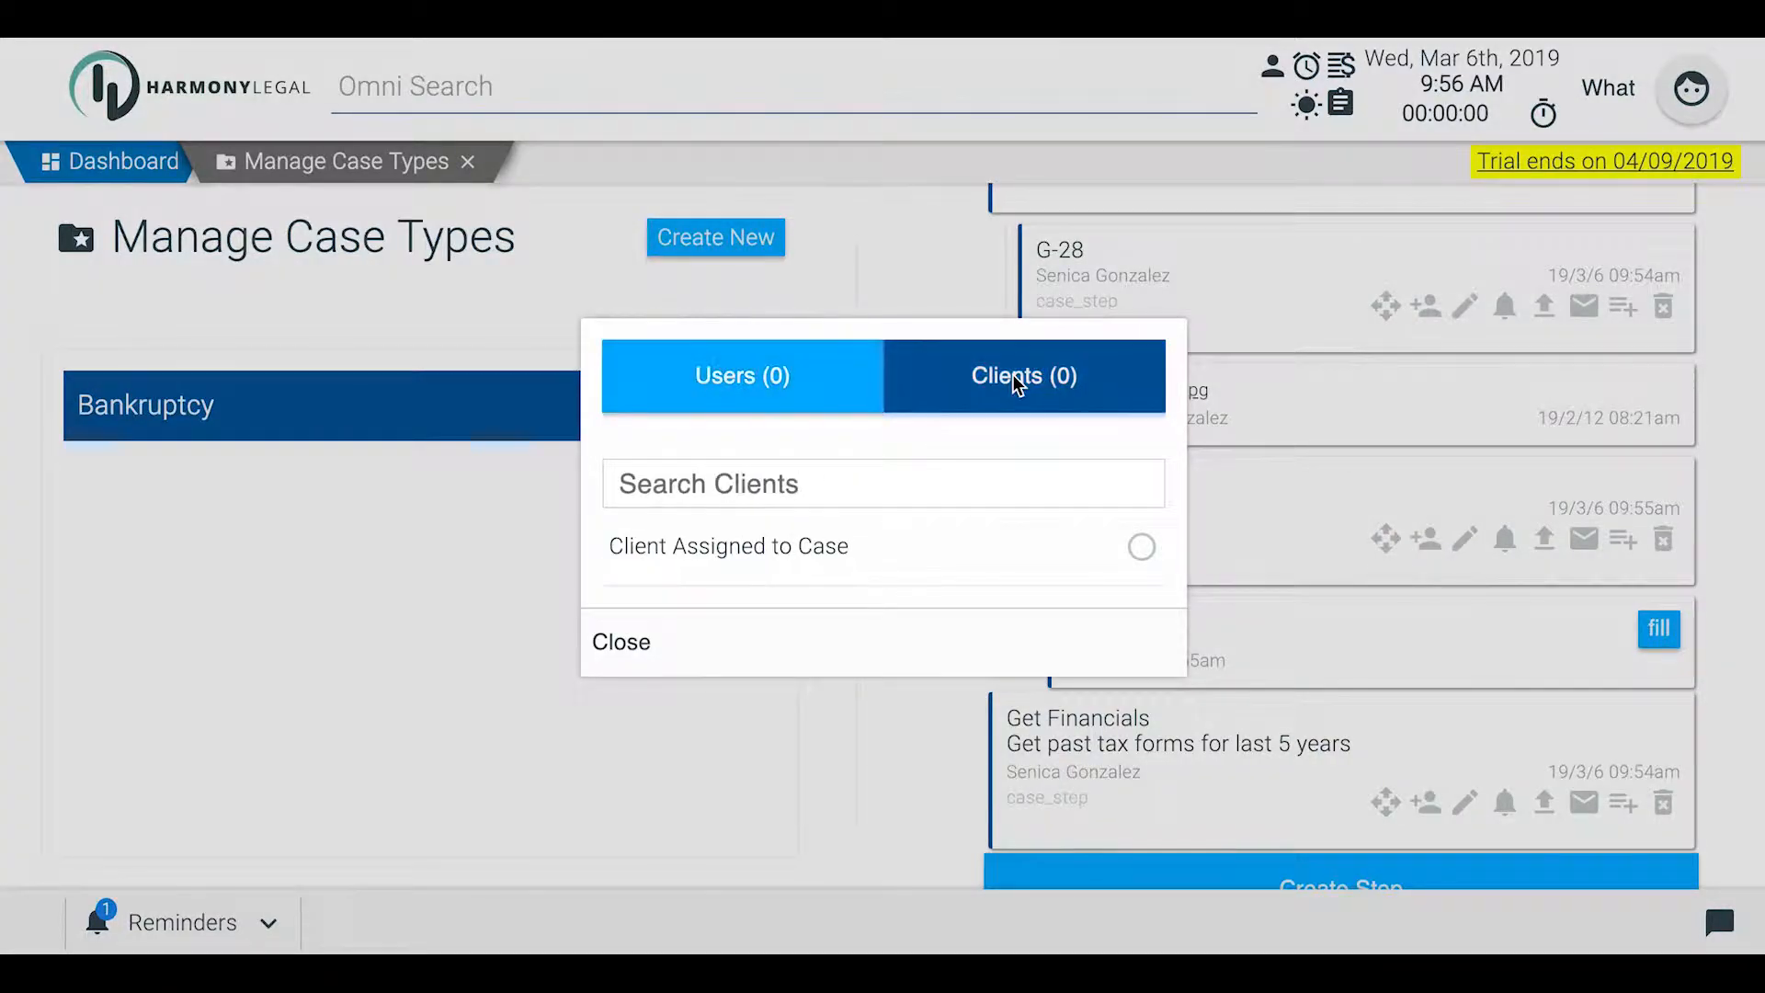
{"action": "left_click", "coordinate": [1143, 547]}
{"action": "left_click", "coordinate": [605, 640]}
Assign the Get Client Intake Forms step to the user option Attorney Assigned to Case
{"action": "scroll", "coordinate": [1371, 477], "scroll_direction": "up", "scroll_amount": 2}
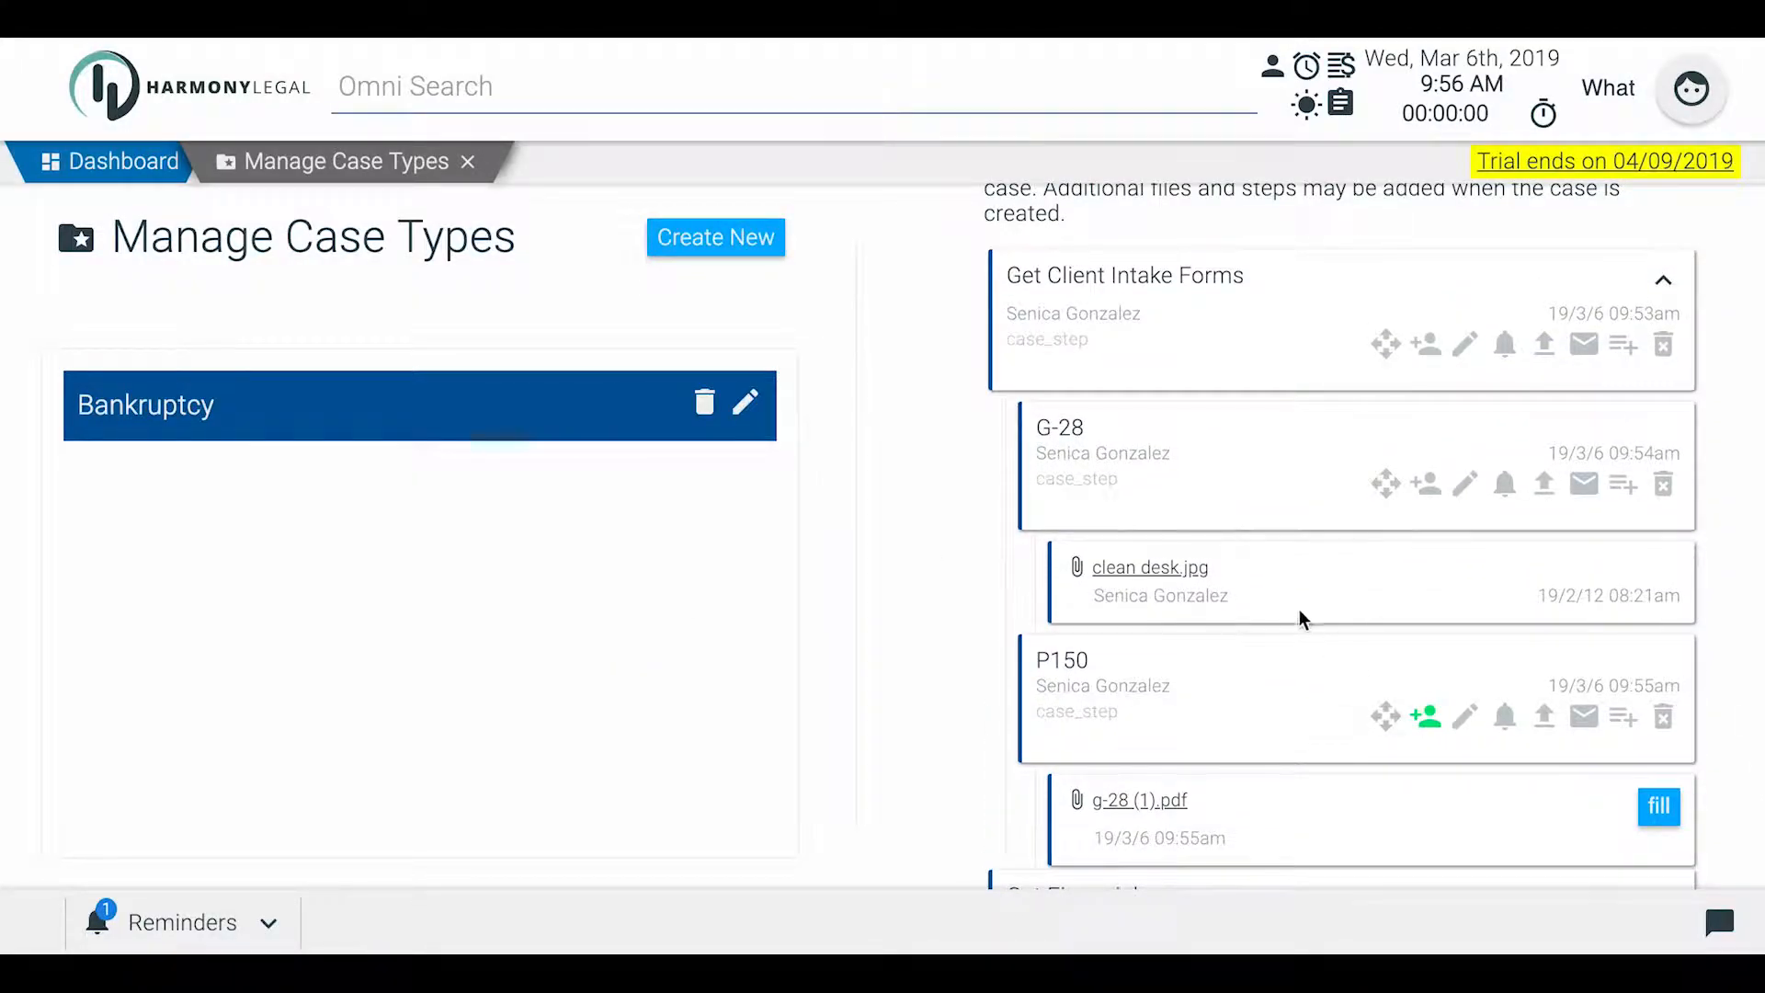
{"action": "scroll", "coordinate": [1274, 588], "scroll_direction": "up", "scroll_amount": 1}
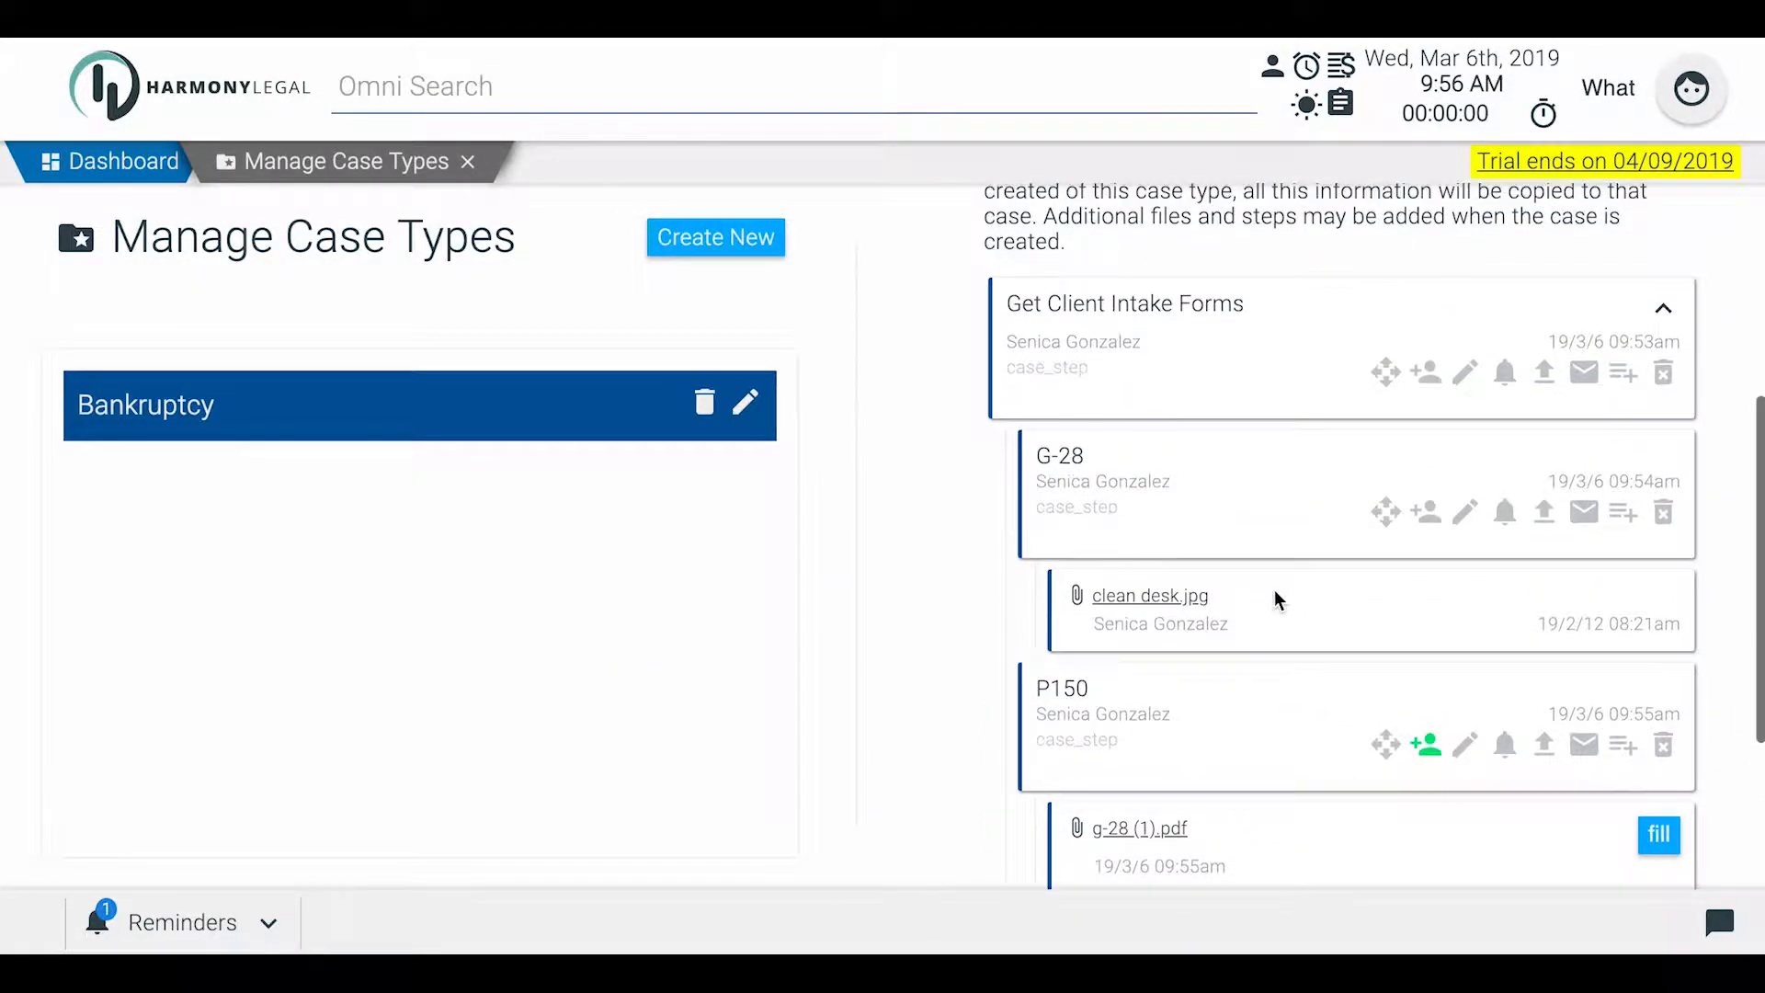
{"action": "left_click", "coordinate": [1427, 375]}
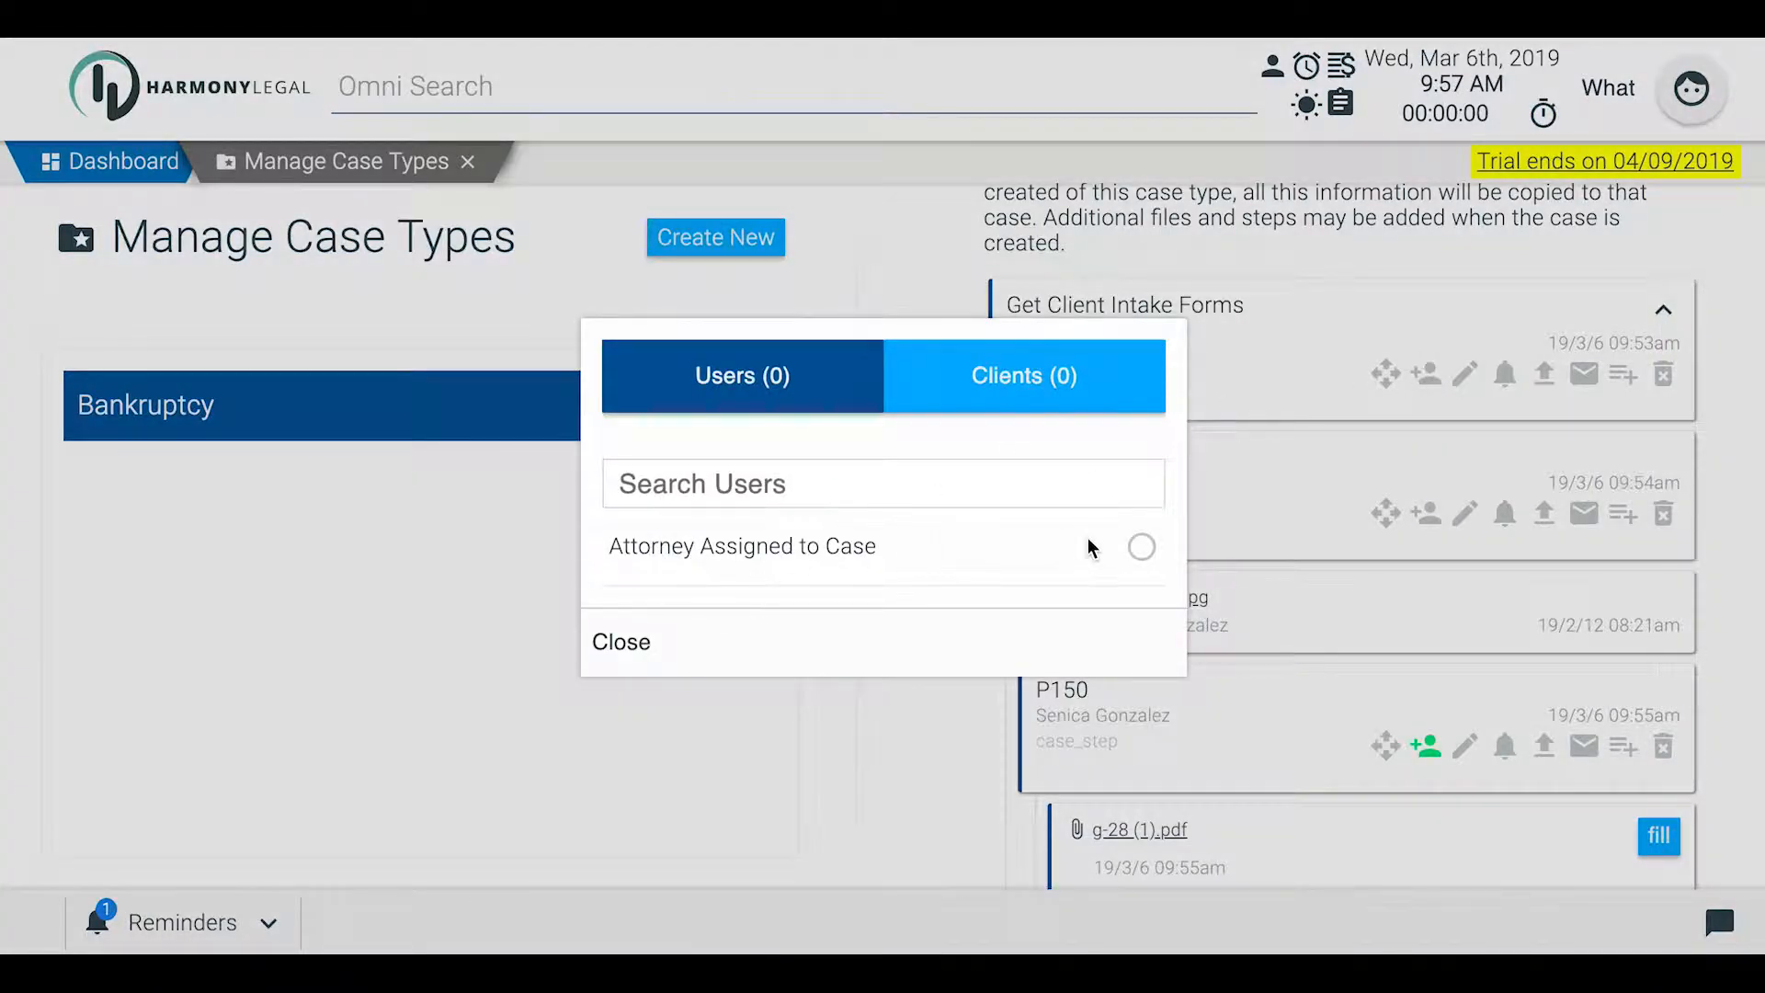
{"action": "left_click", "coordinate": [1142, 547]}
{"action": "left_click", "coordinate": [619, 642]}
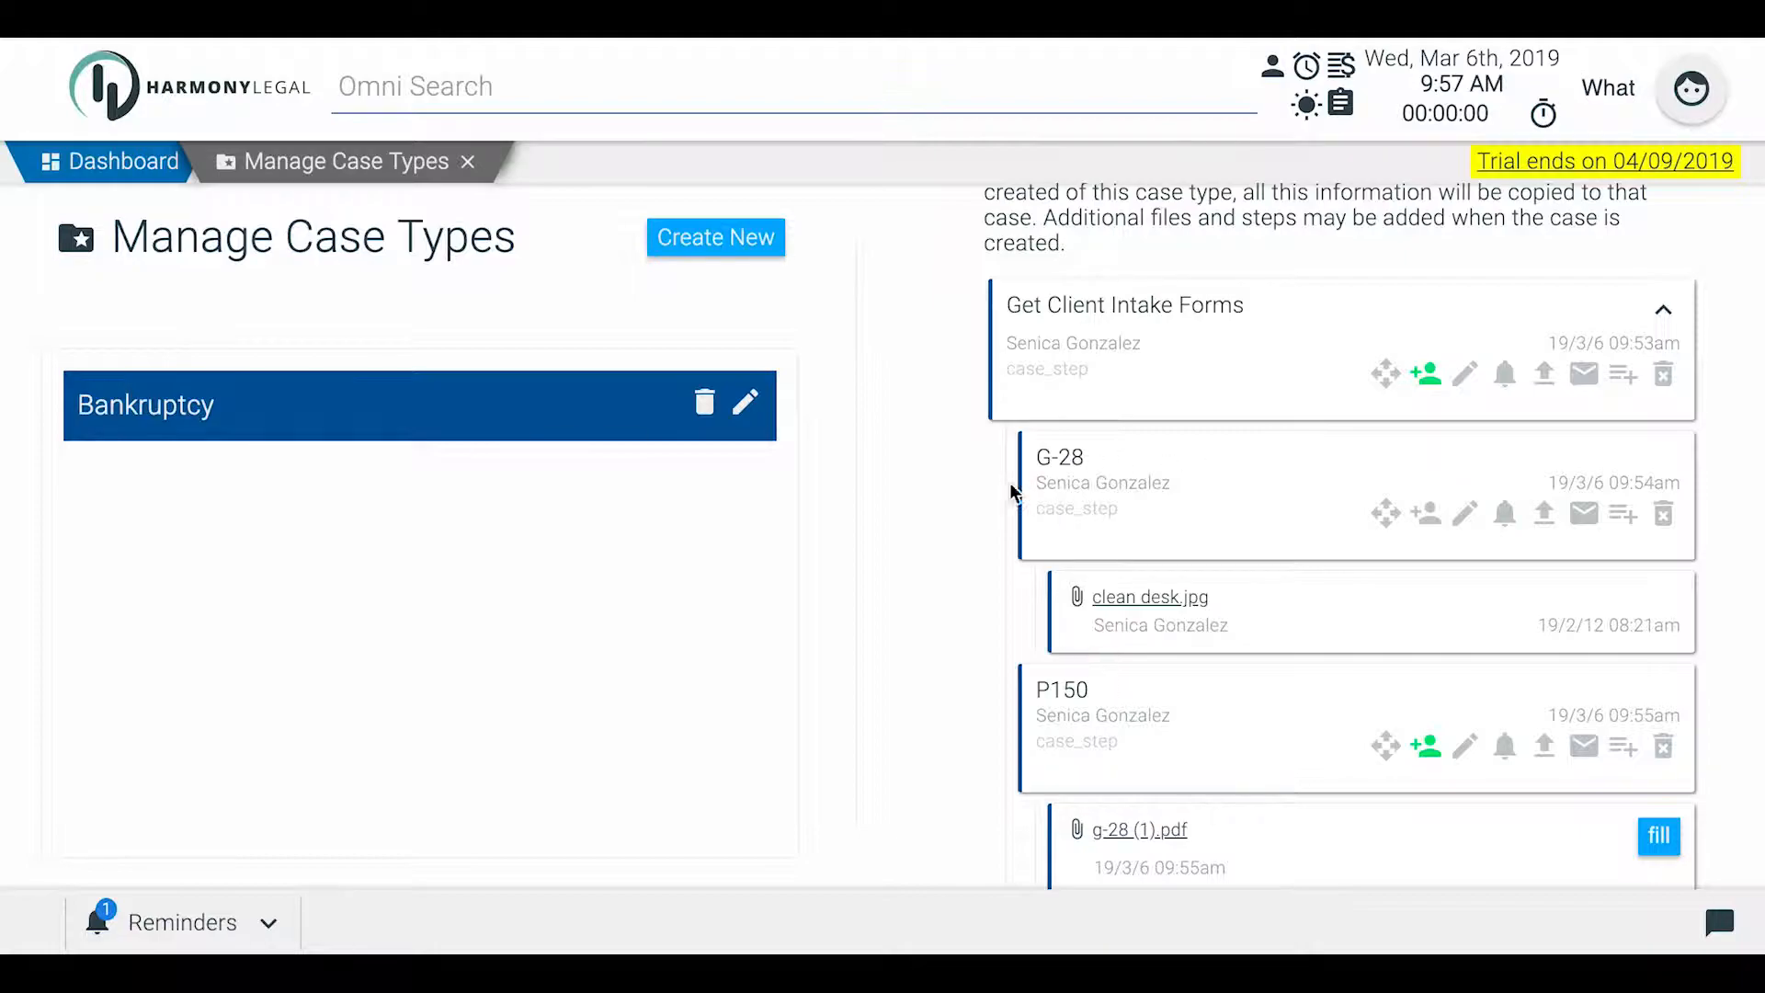
Check who is assigned to the P150 sub-step and look back over the step list
{"action": "scroll", "coordinate": [977, 491], "scroll_direction": "down", "scroll_amount": 2}
{"action": "scroll", "coordinate": [977, 496], "scroll_direction": "down", "scroll_amount": 1}
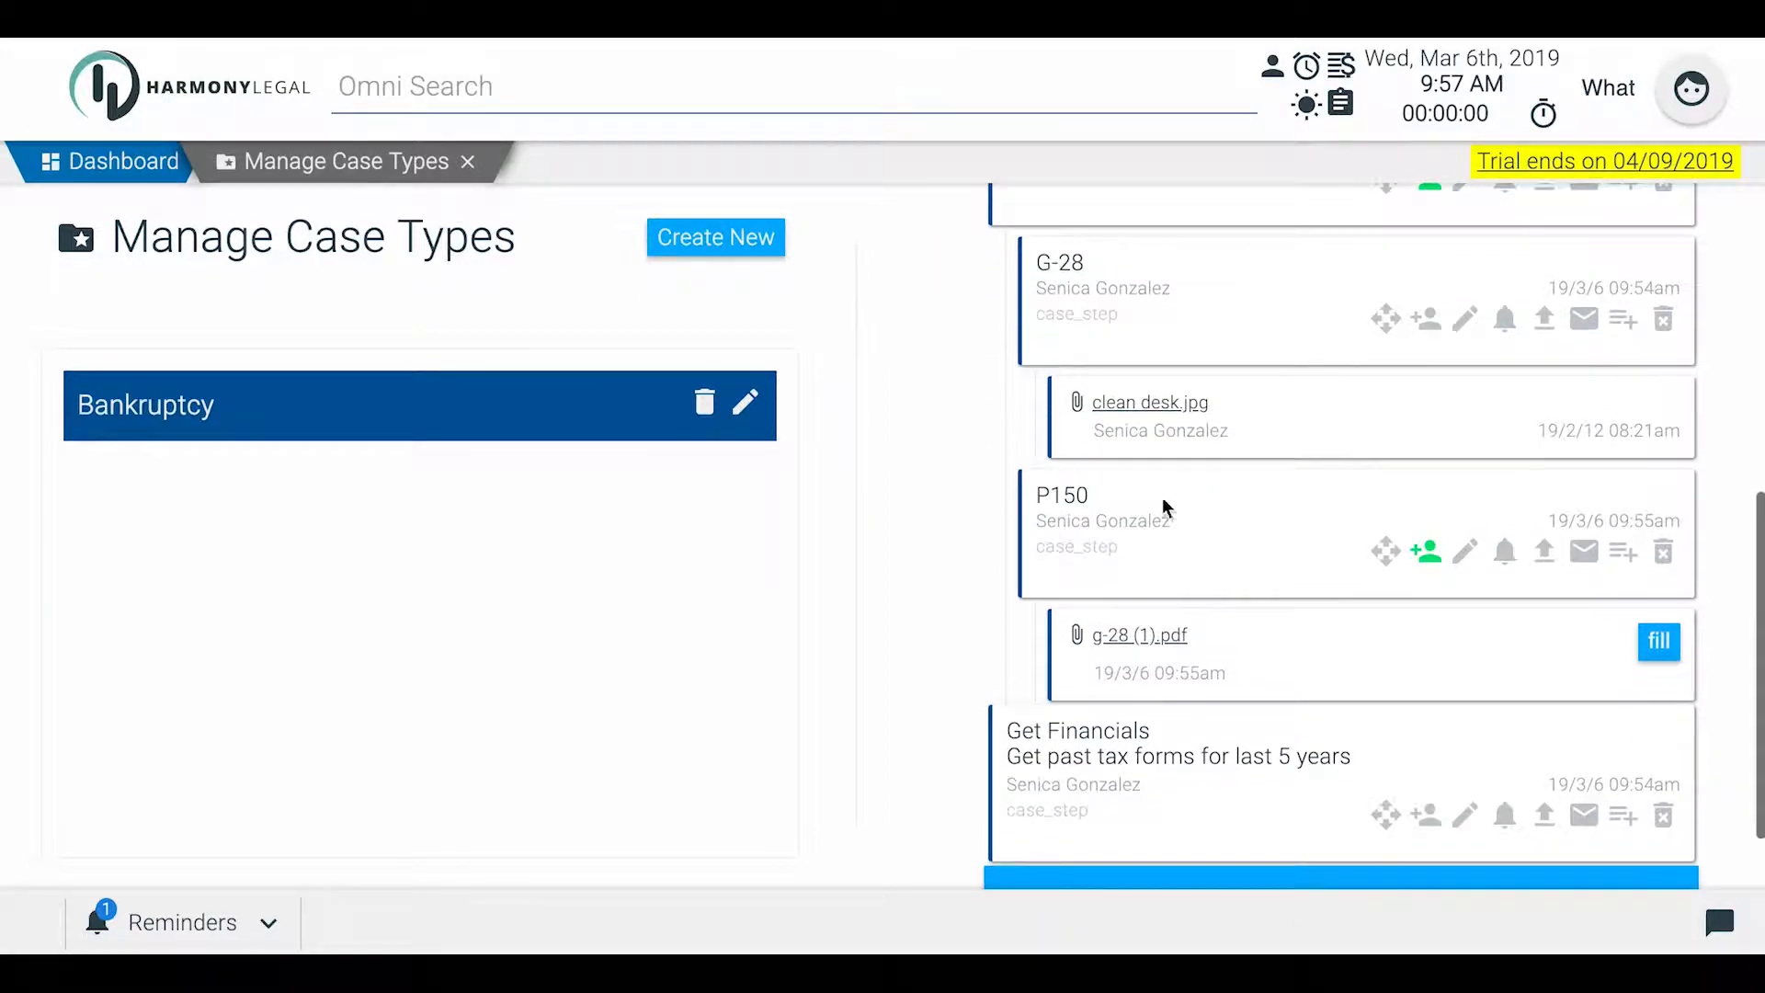
{"action": "scroll", "coordinate": [933, 339], "scroll_direction": "up", "scroll_amount": 1}
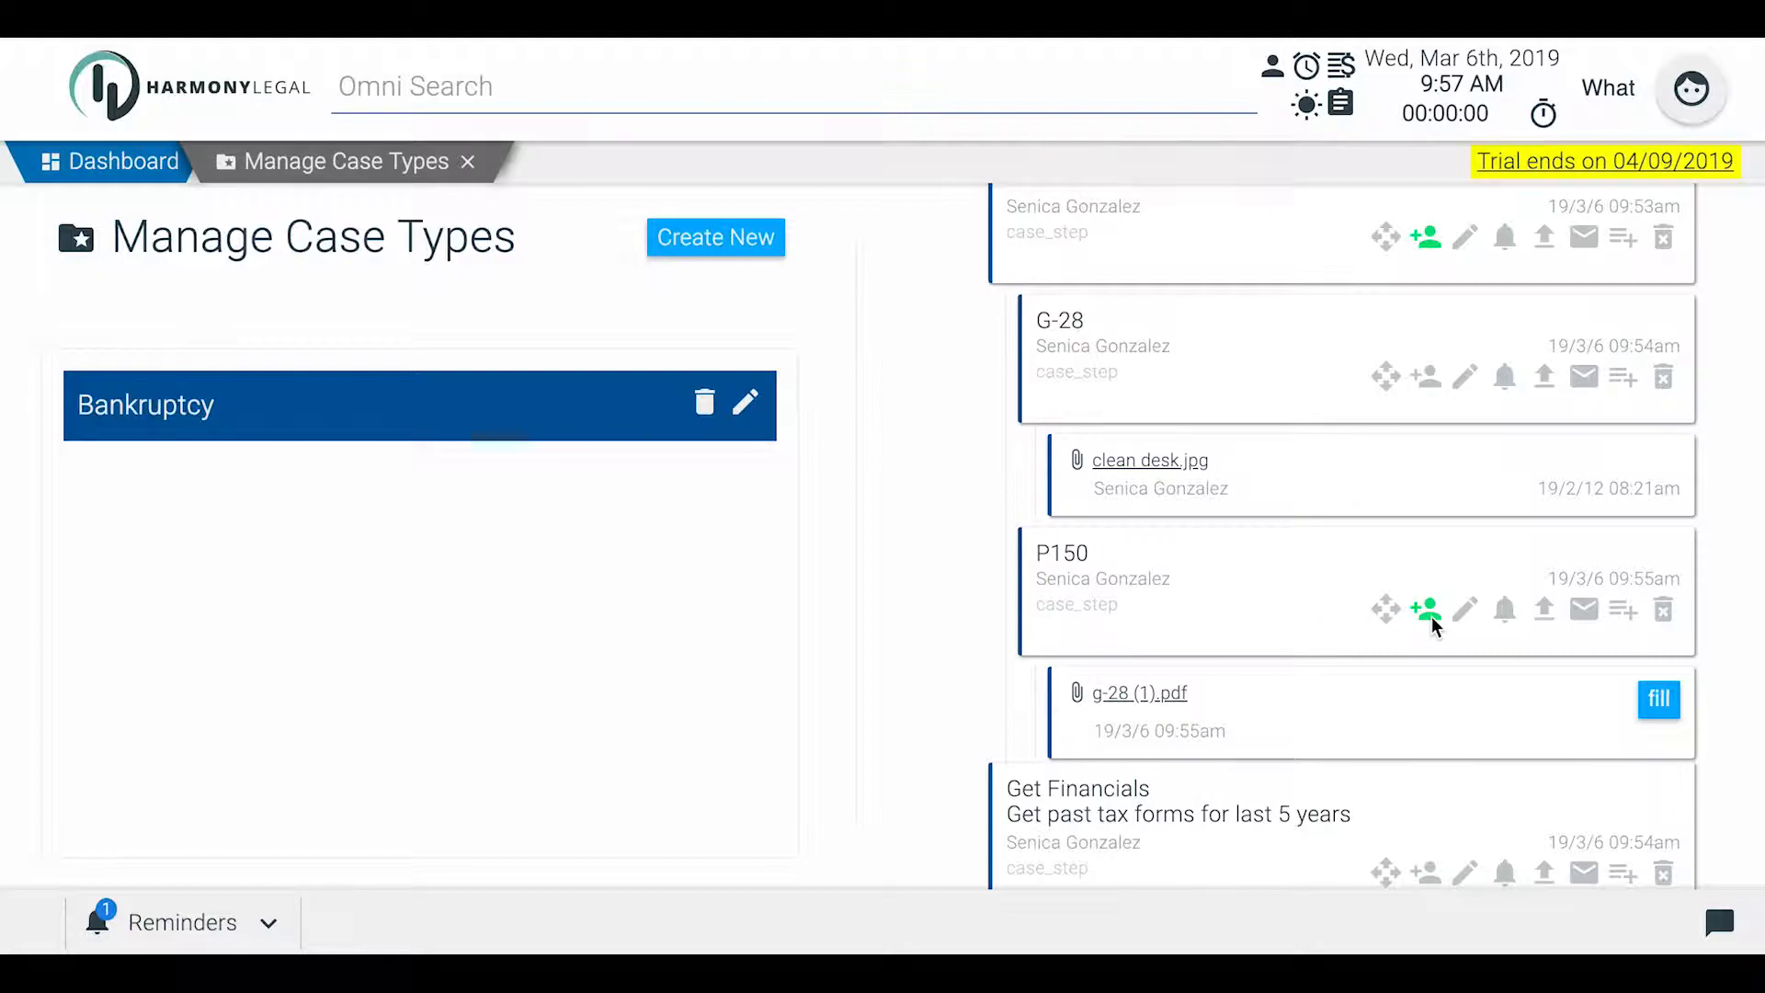
{"action": "mouse_move", "coordinate": [1431, 623]}
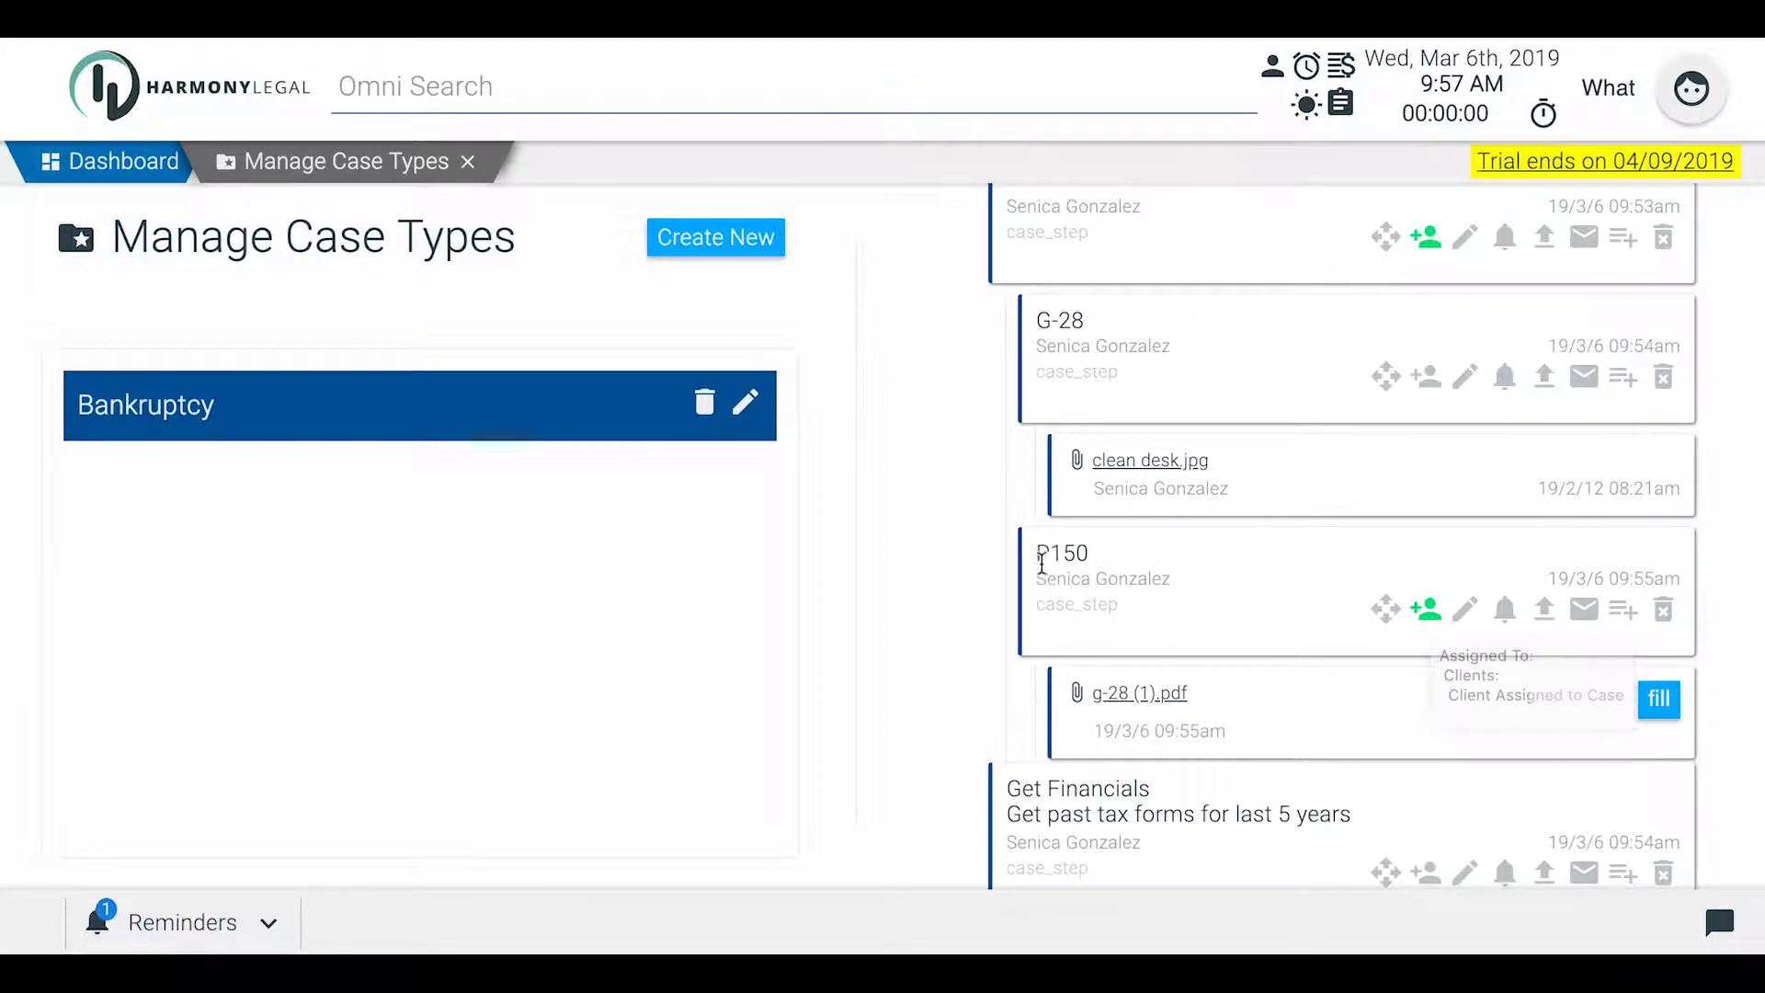
{"action": "scroll", "coordinate": [1255, 613], "scroll_direction": "up", "scroll_amount": 1}
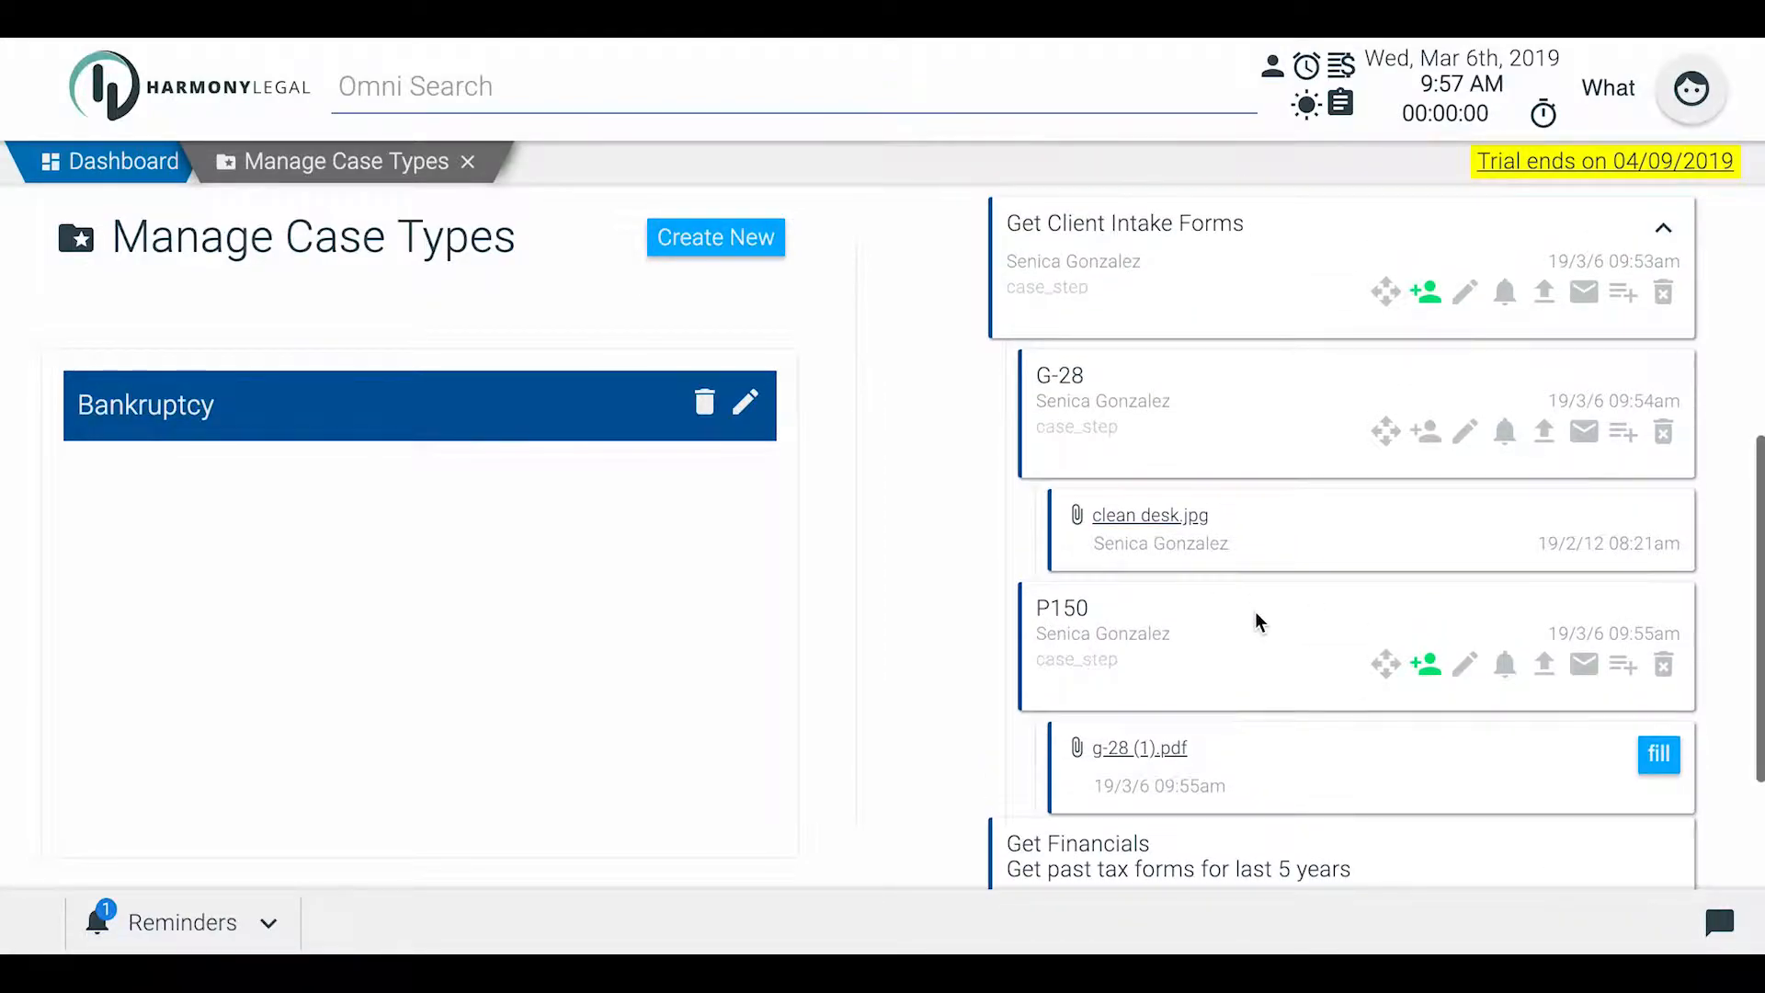
{"action": "scroll", "coordinate": [1255, 610], "scroll_direction": "up", "scroll_amount": 3}
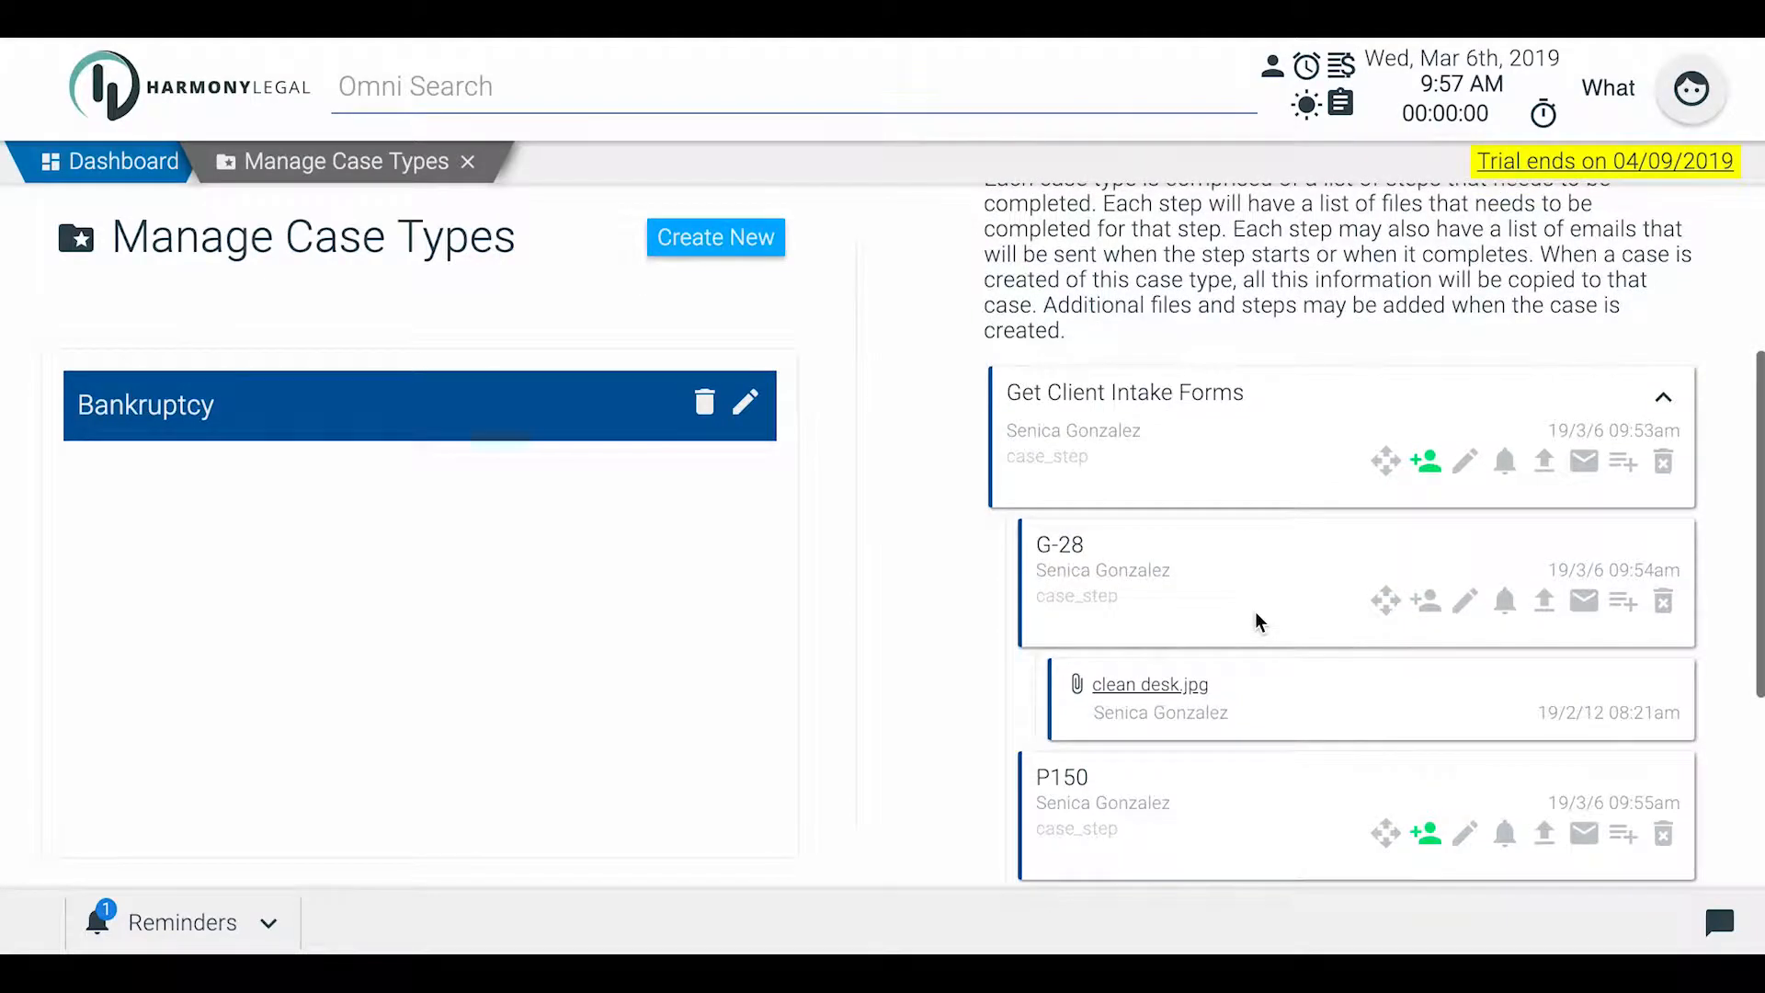
View the editable title and instructions of the Get Client Intake Forms step, and close without changing them
{"action": "left_click", "coordinate": [1476, 469]}
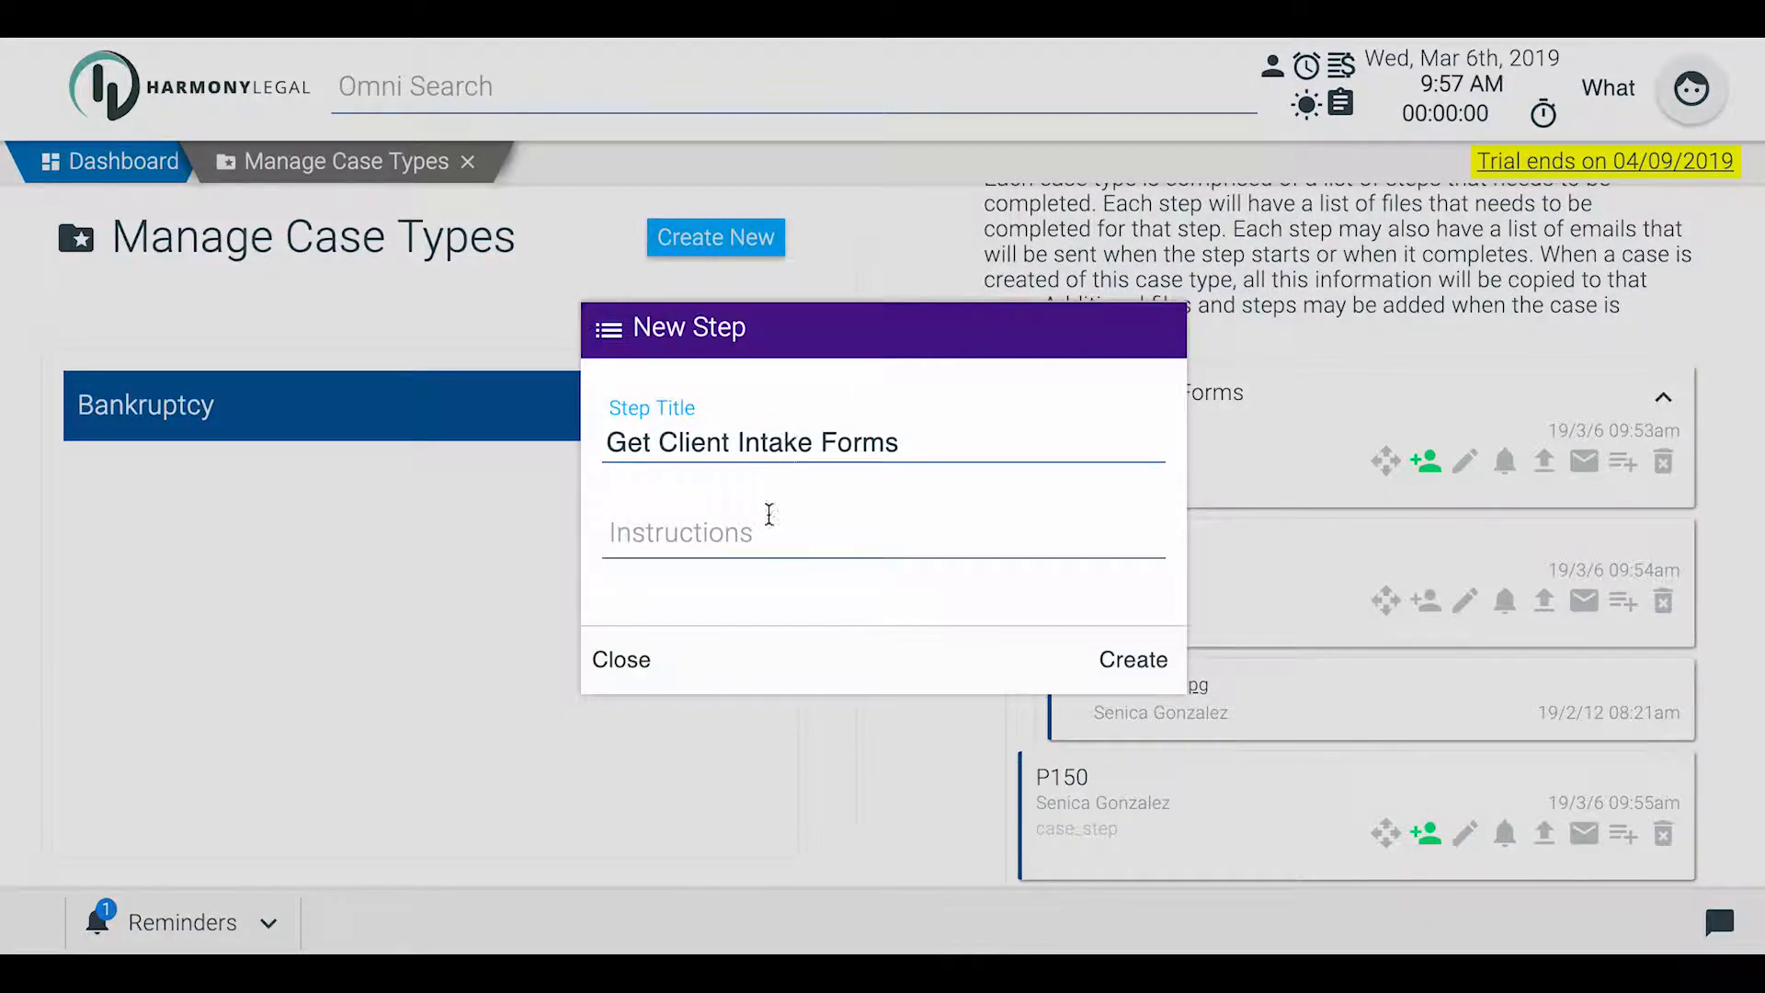
{"action": "left_click", "coordinate": [624, 660]}
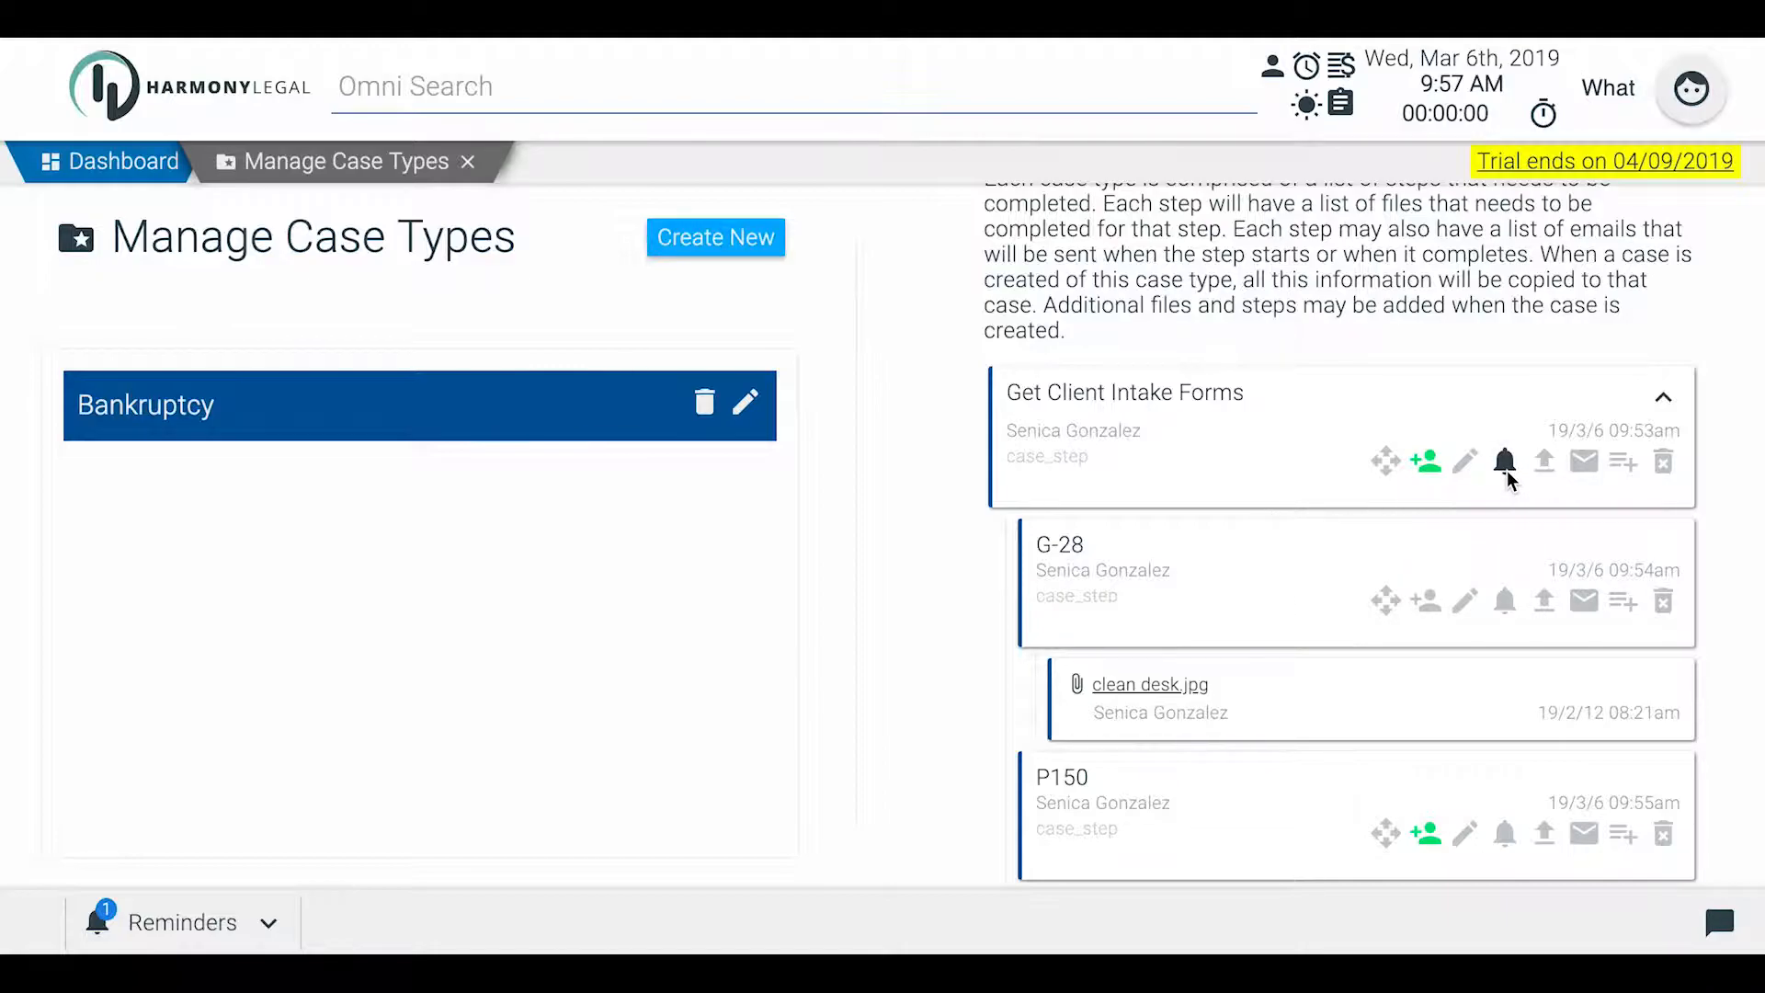
Start a reminder on the G-28 sub-step titled "Please remember to fill out your G-28"
{"action": "scroll", "coordinate": [1246, 587], "scroll_direction": "down", "scroll_amount": 2}
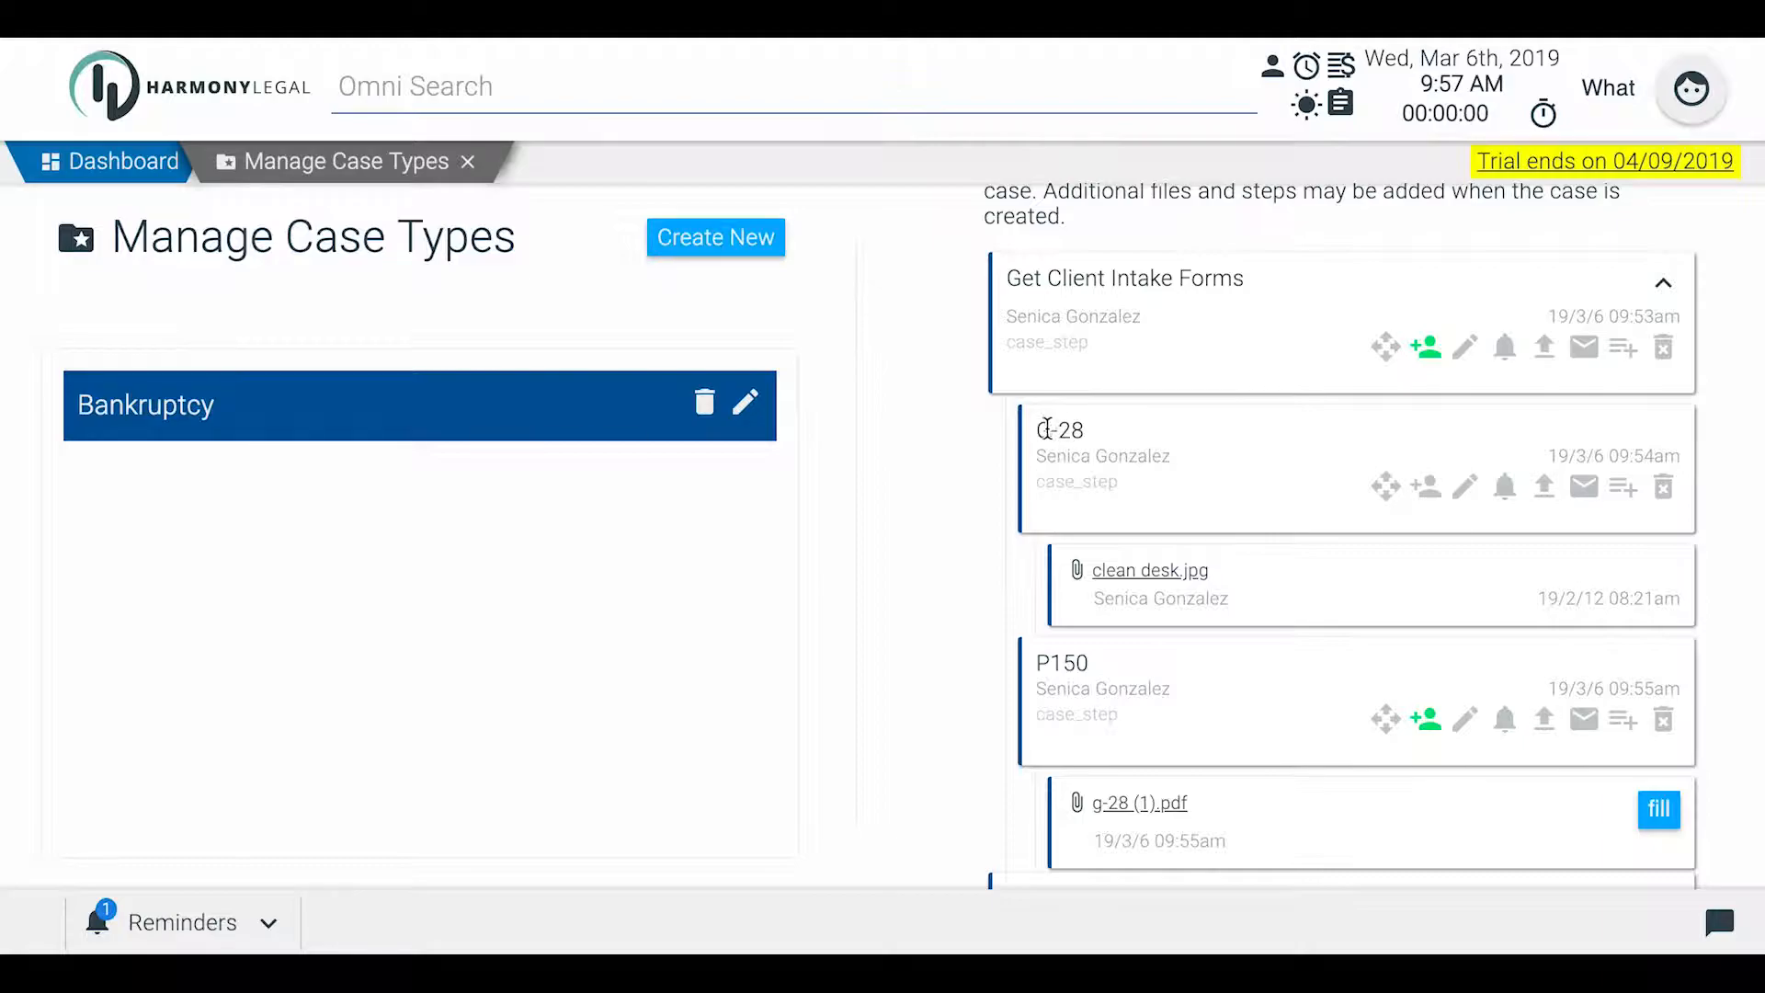
{"action": "left_click", "coordinate": [1505, 487]}
{"action": "left_click", "coordinate": [680, 175]}
{"action": "type", "text": "Pleas"}
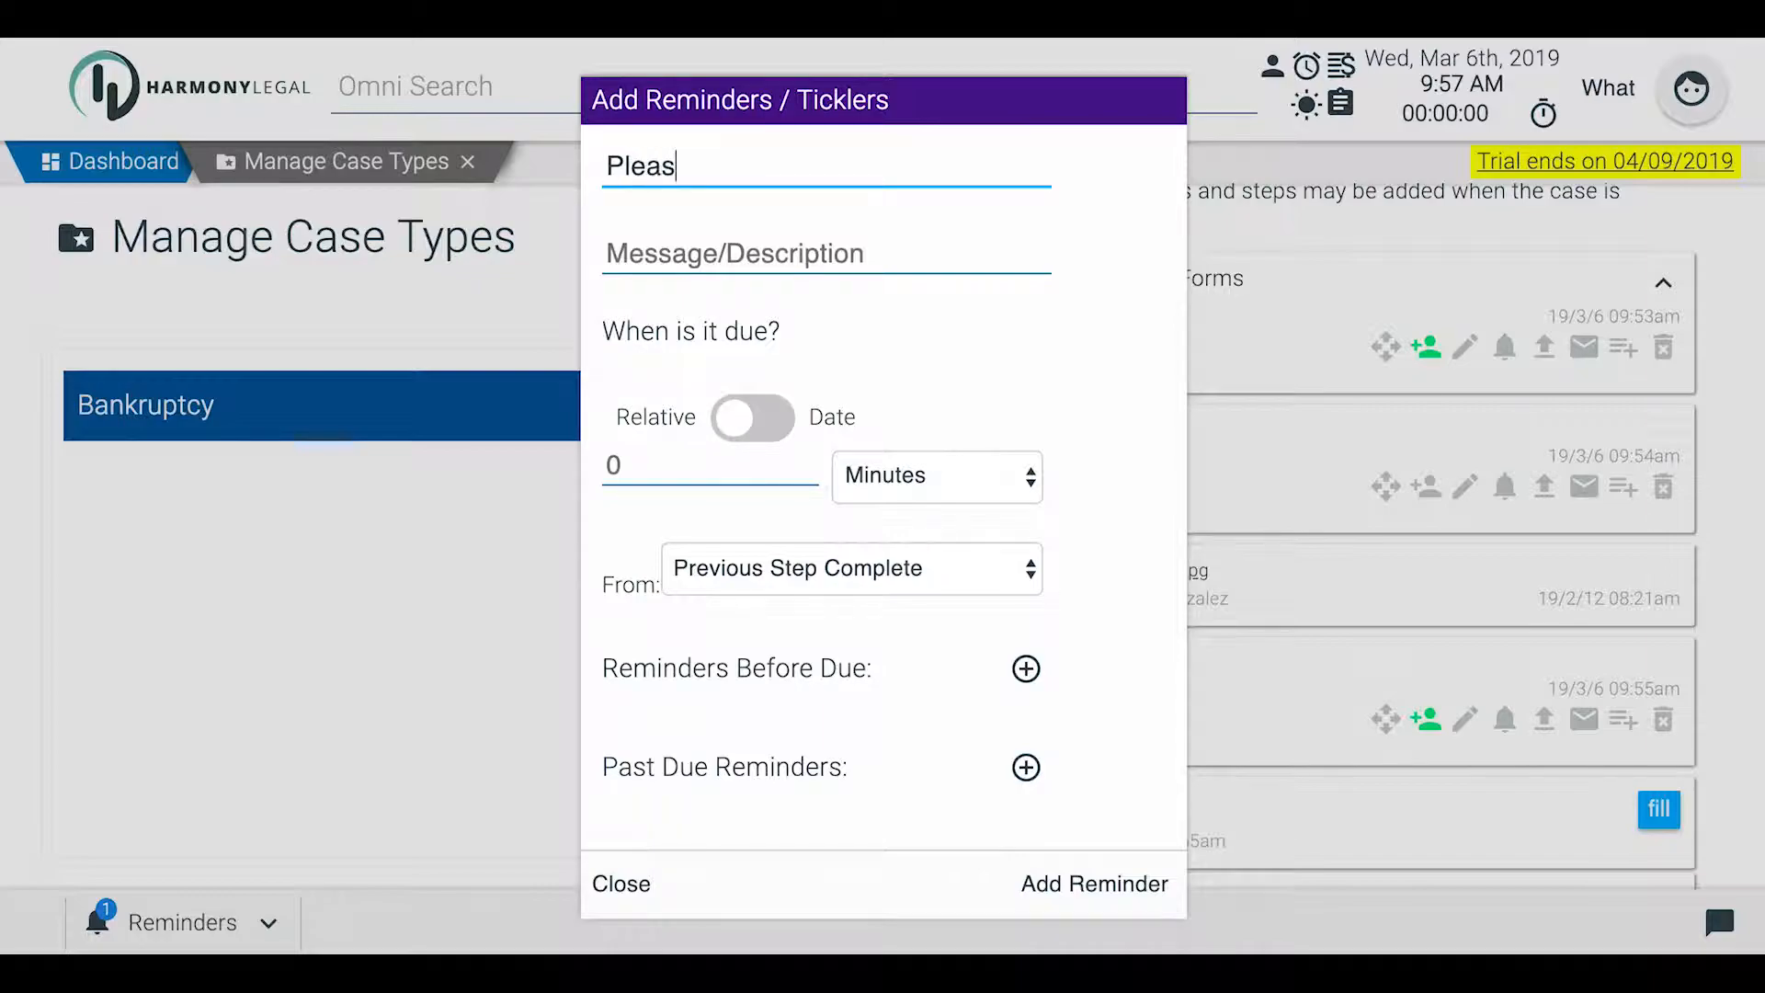
{"action": "type", "text": "e remember to fill "}
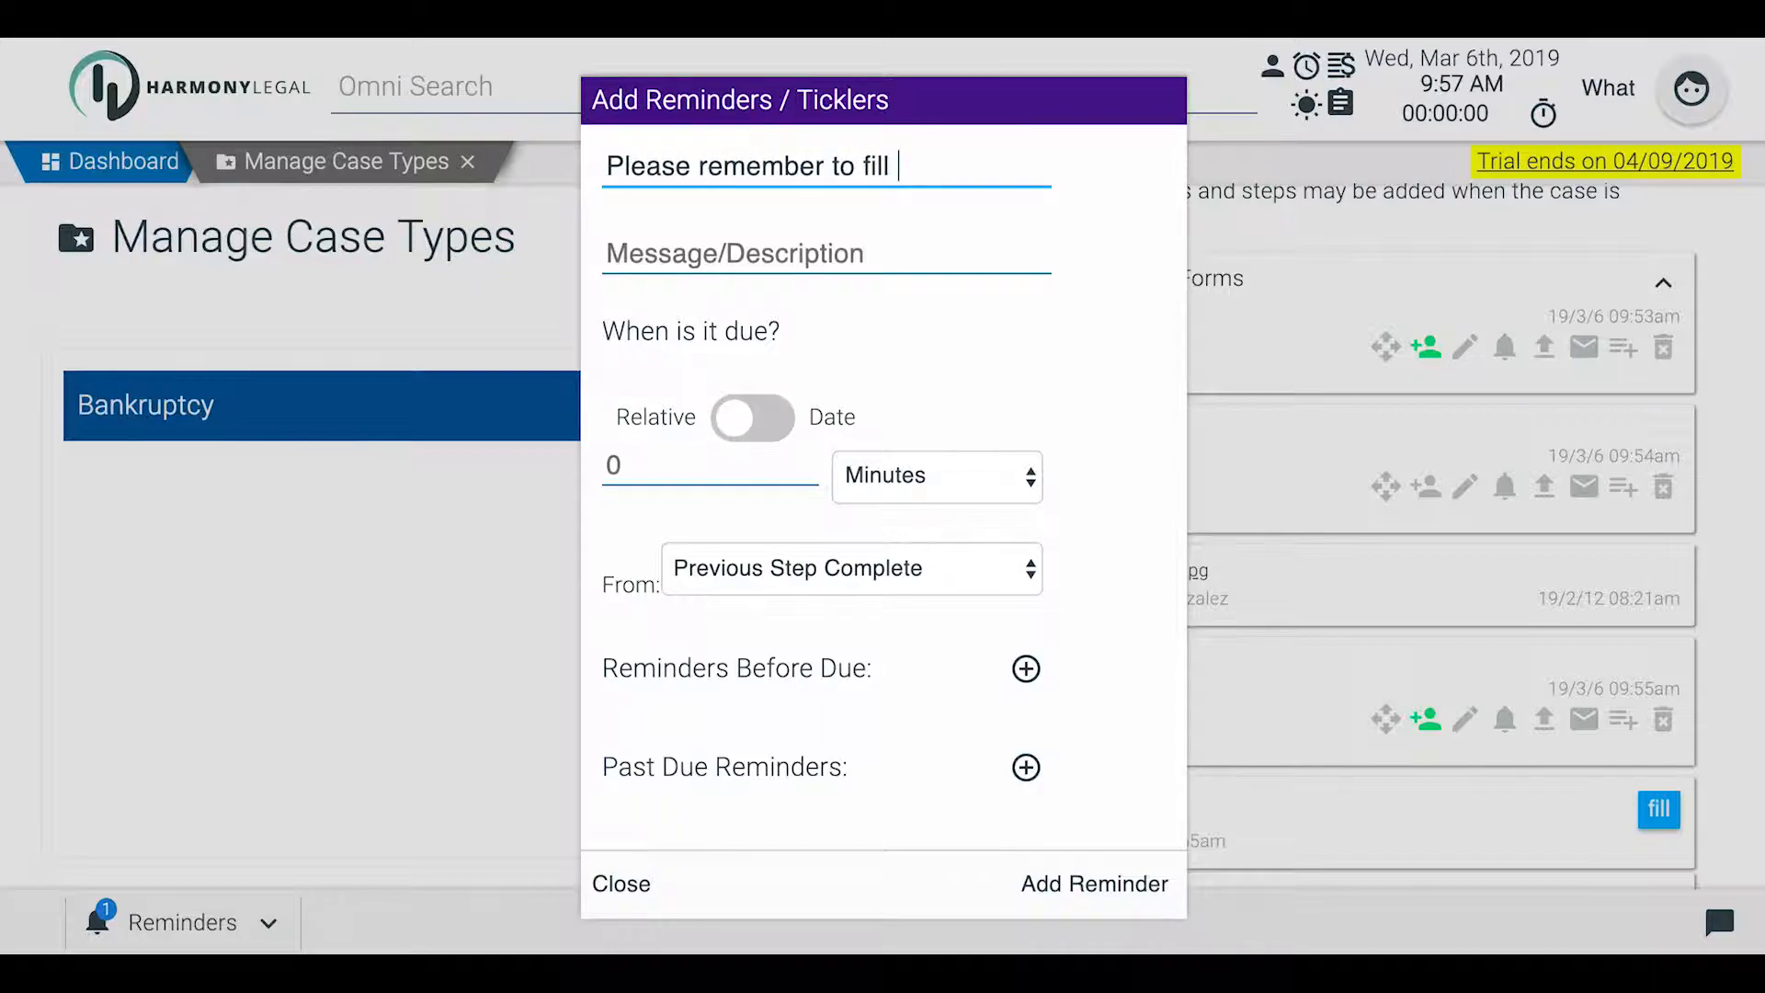
{"action": "type", "text": "out your G-28"}
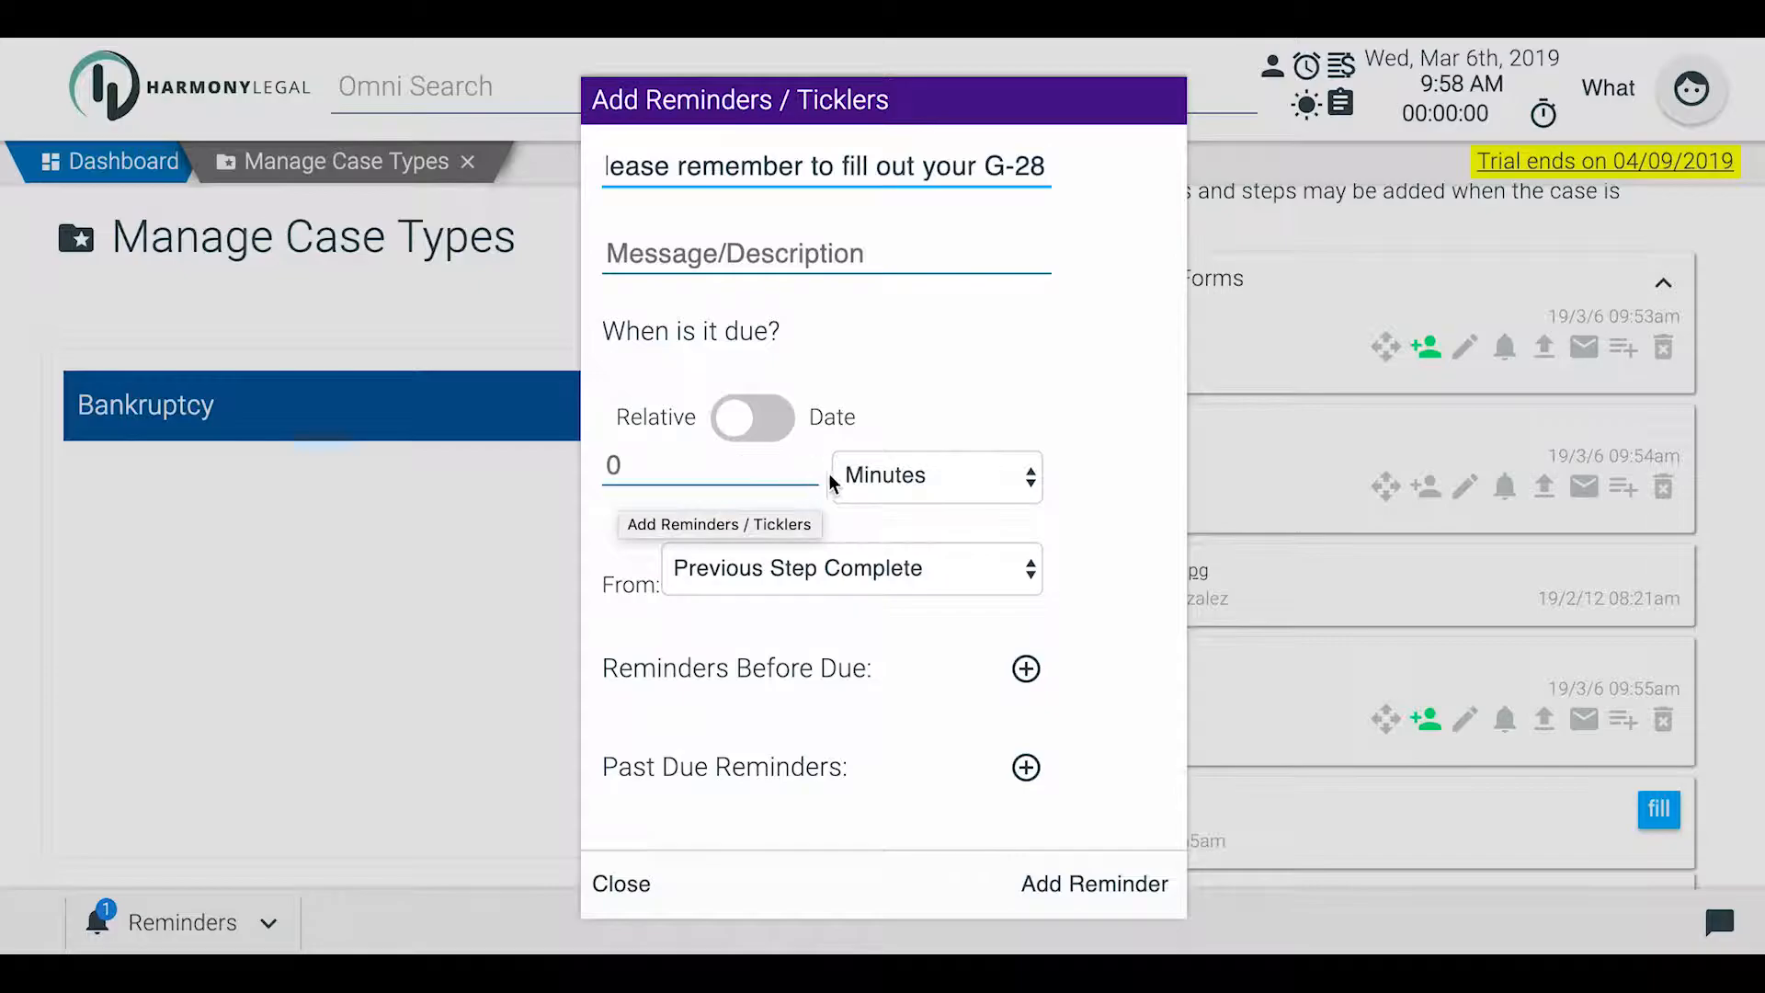
Make the G-28 reminder due 7 days from Now, using a relative due time
{"action": "left_click", "coordinate": [697, 471]}
{"action": "type", "text": "30"}
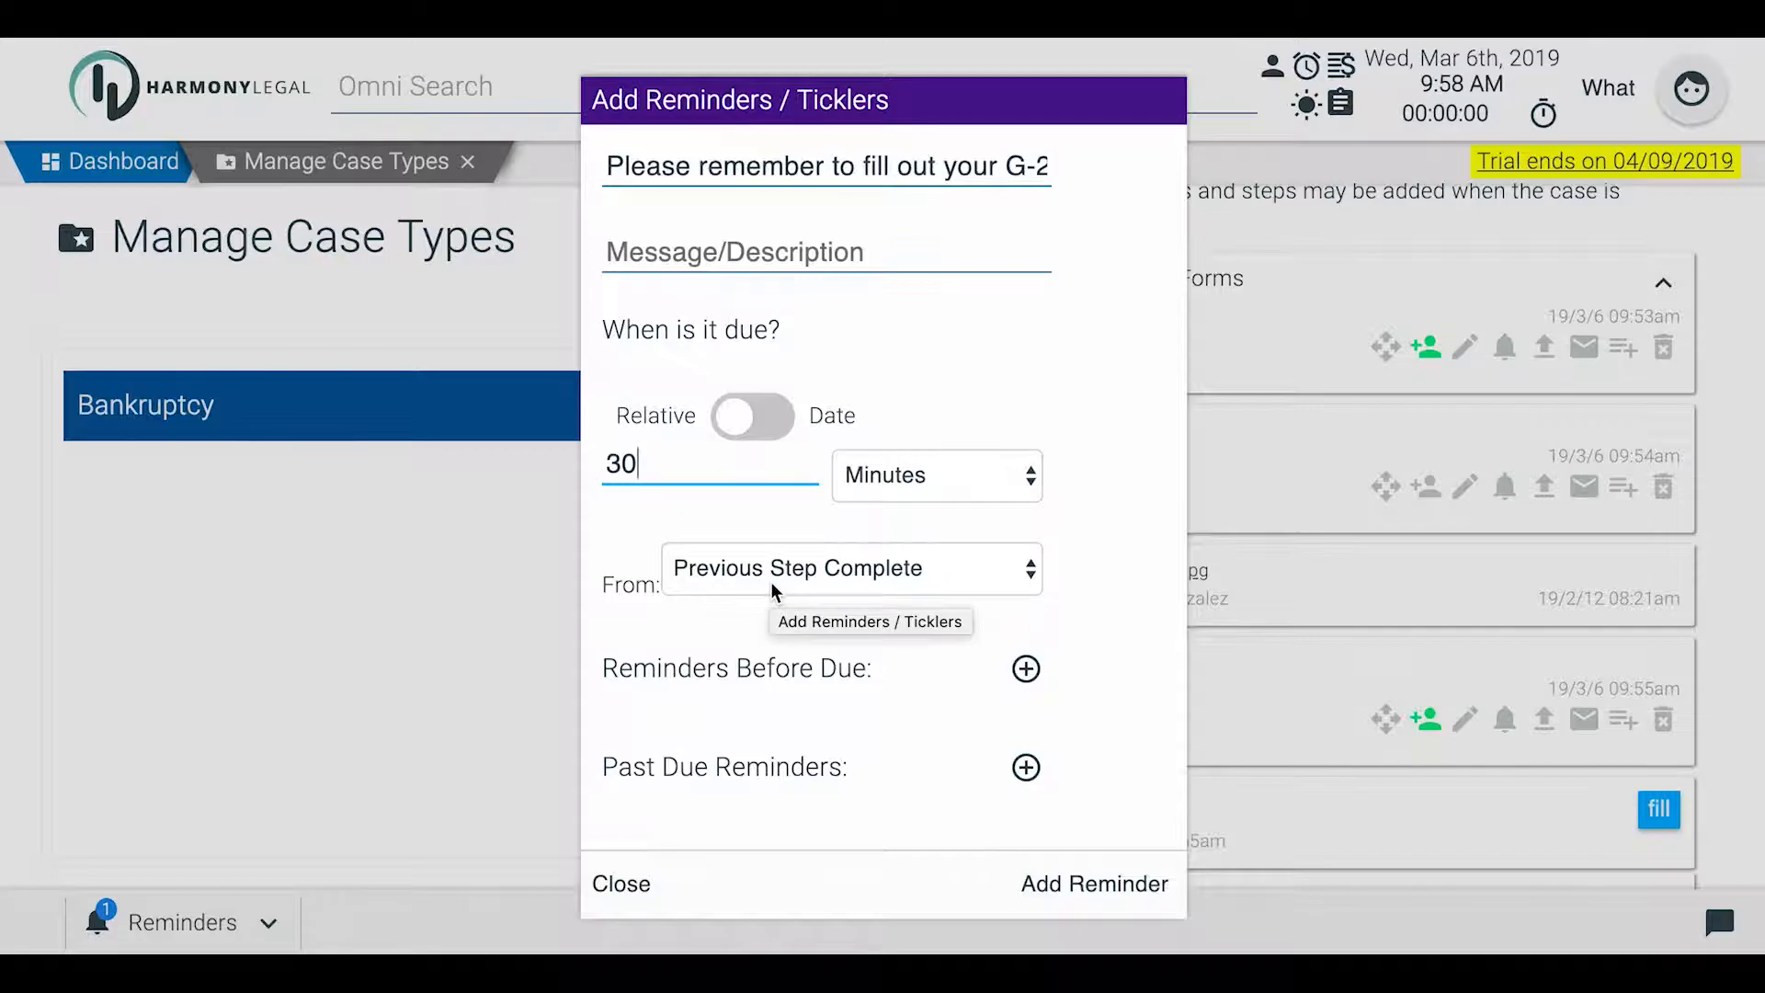
{"action": "left_click_drag", "start_coordinate": [632, 467], "coordinate": [599, 474]}
{"action": "type", "text": "7"}
{"action": "left_click", "coordinate": [905, 478]}
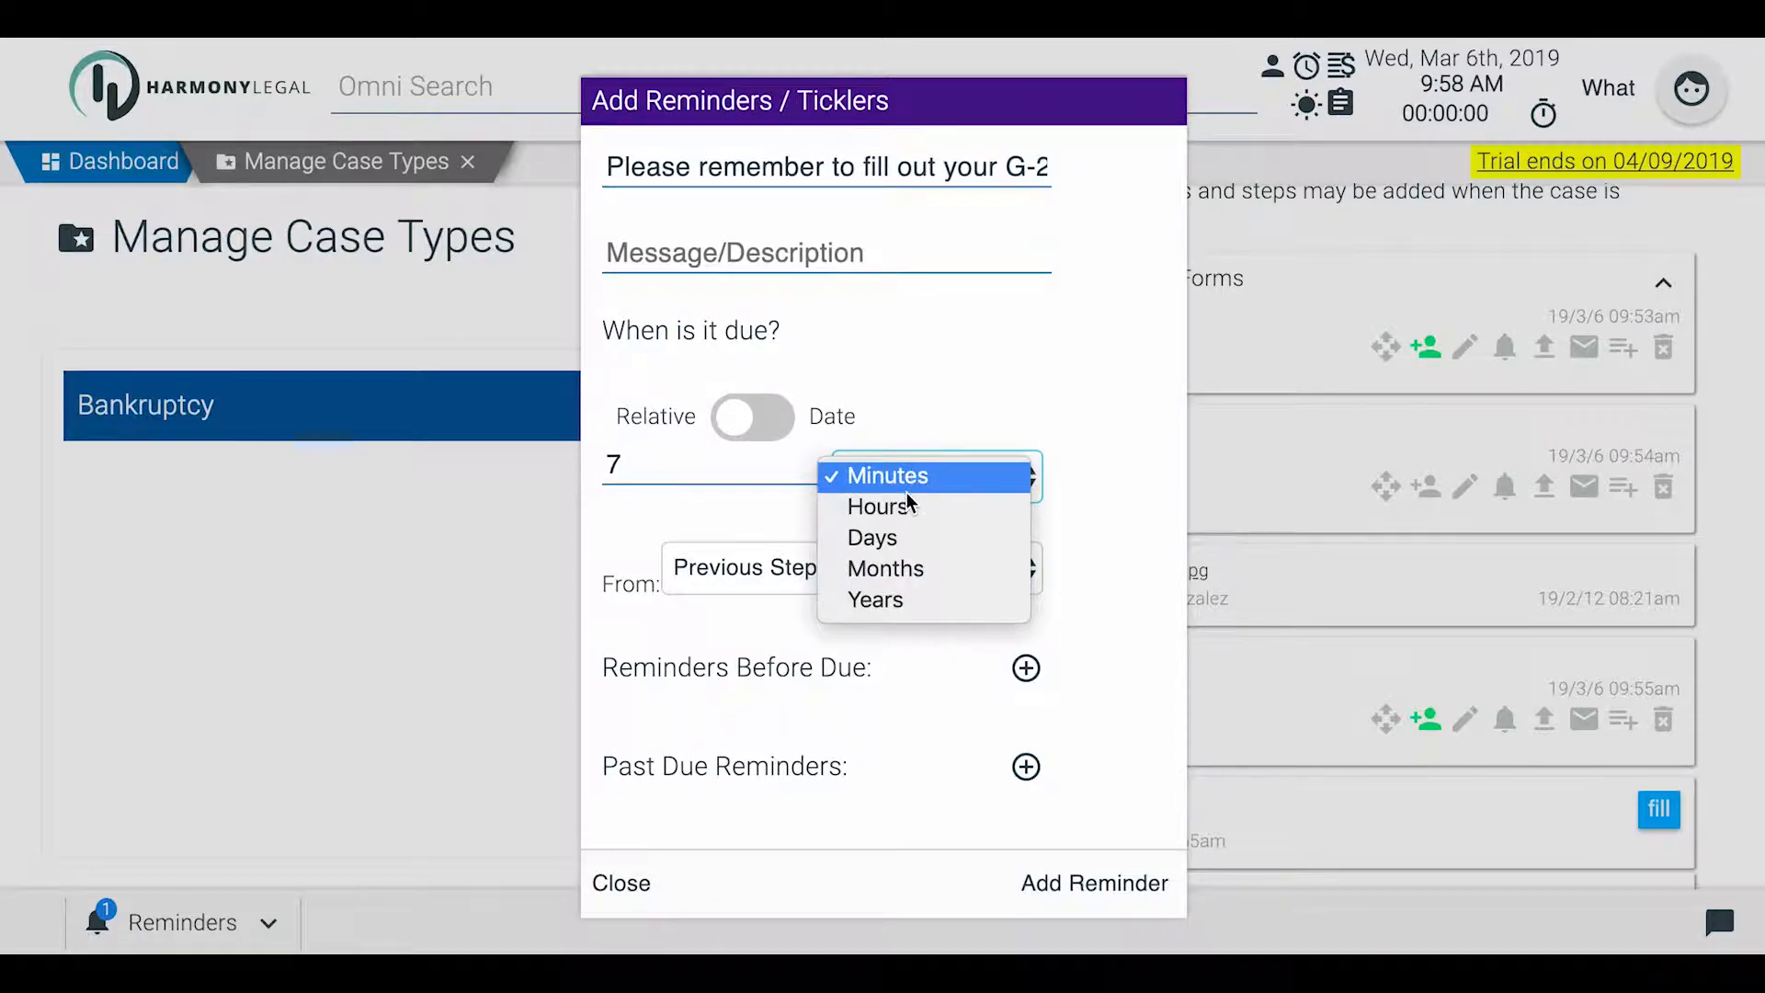
{"action": "left_click", "coordinate": [906, 537]}
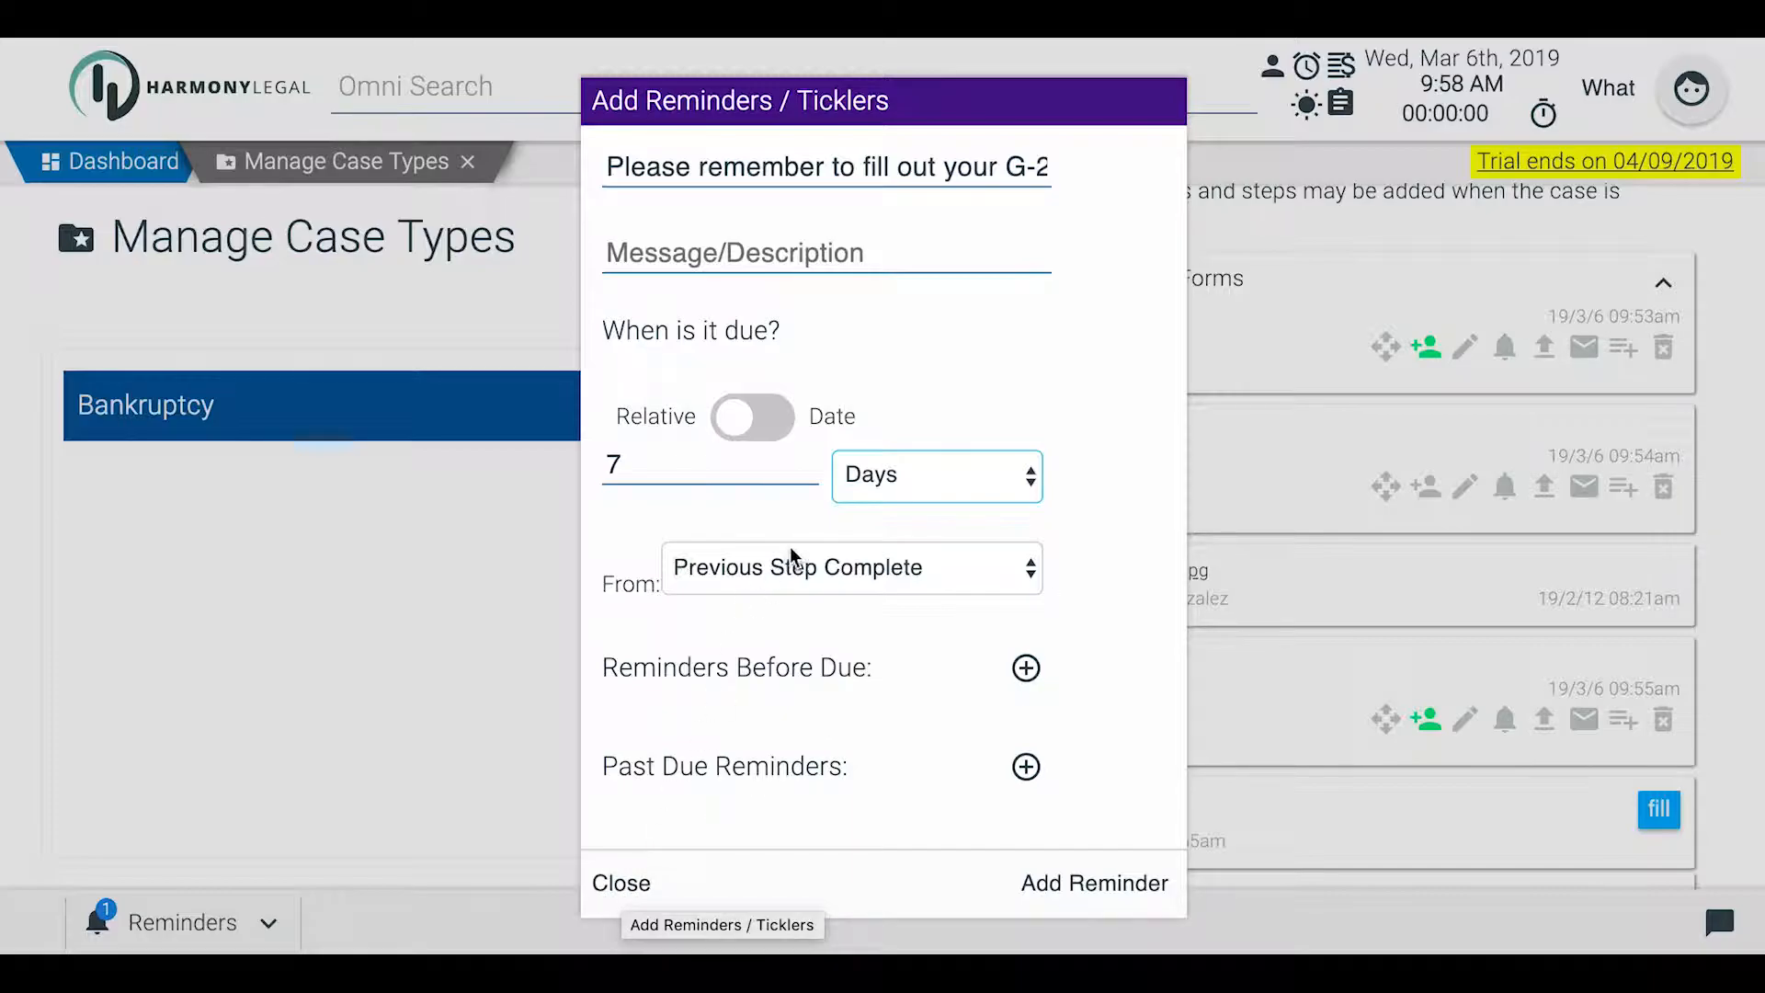
{"action": "left_click", "coordinate": [793, 573]}
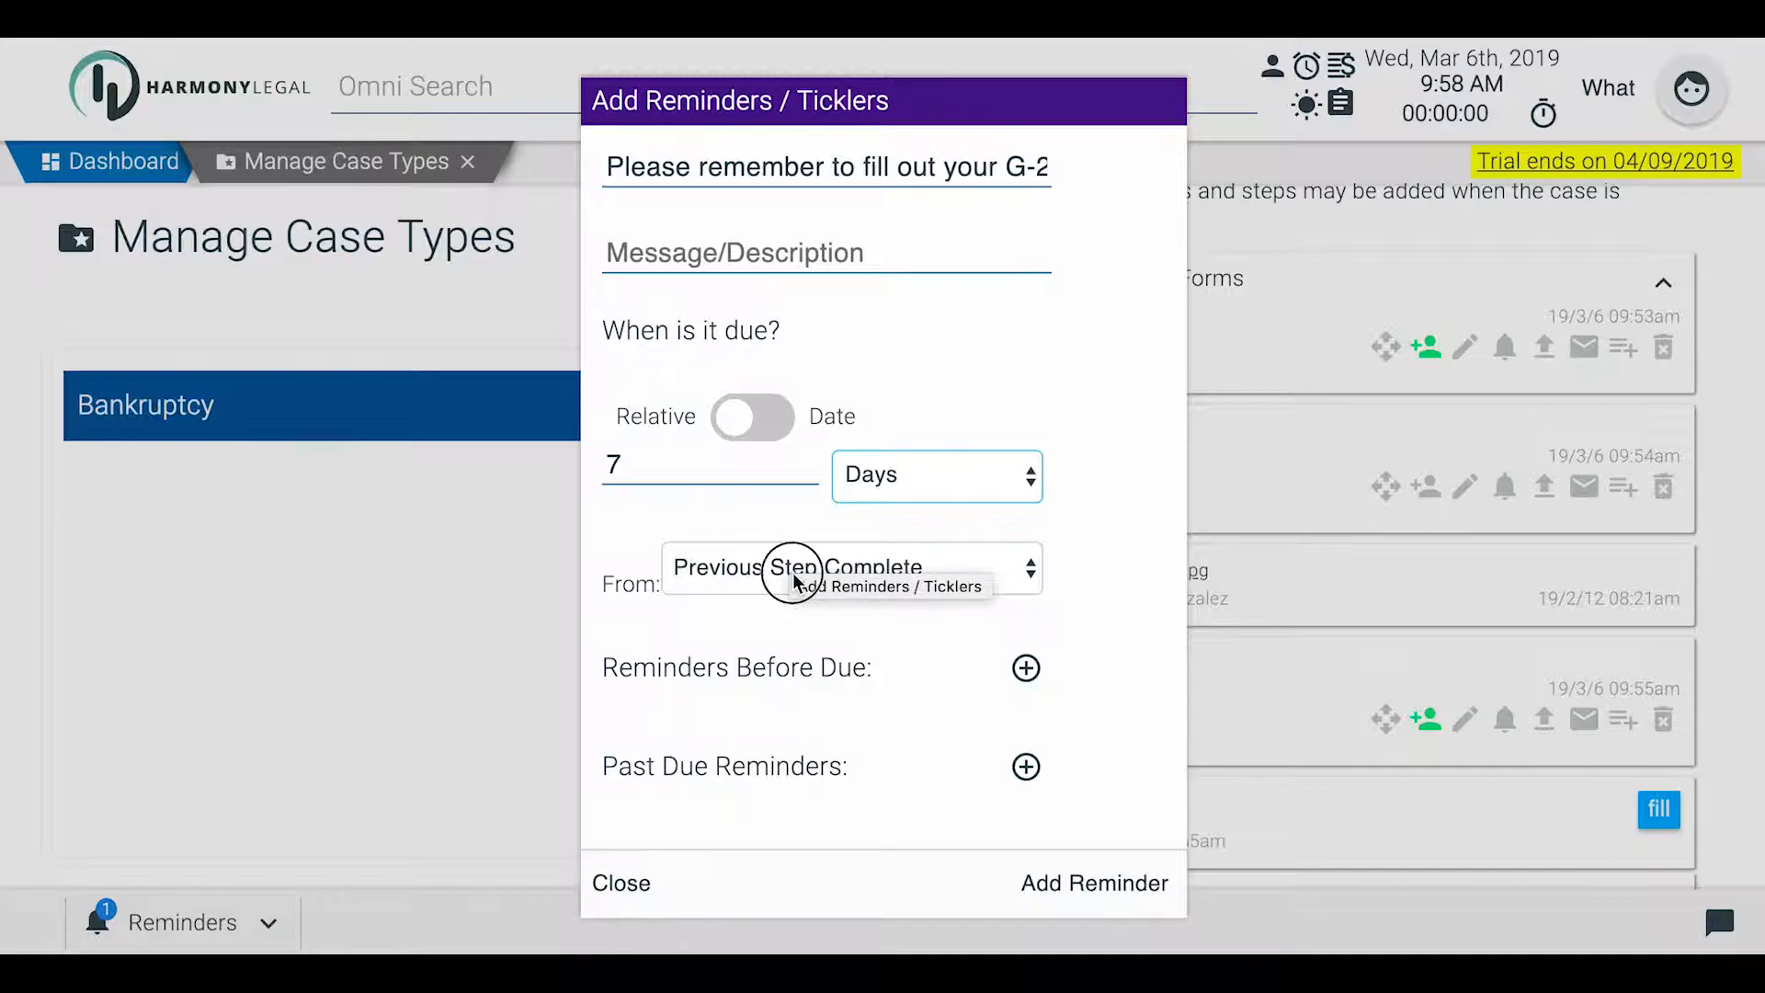
{"action": "left_click", "coordinate": [1128, 516]}
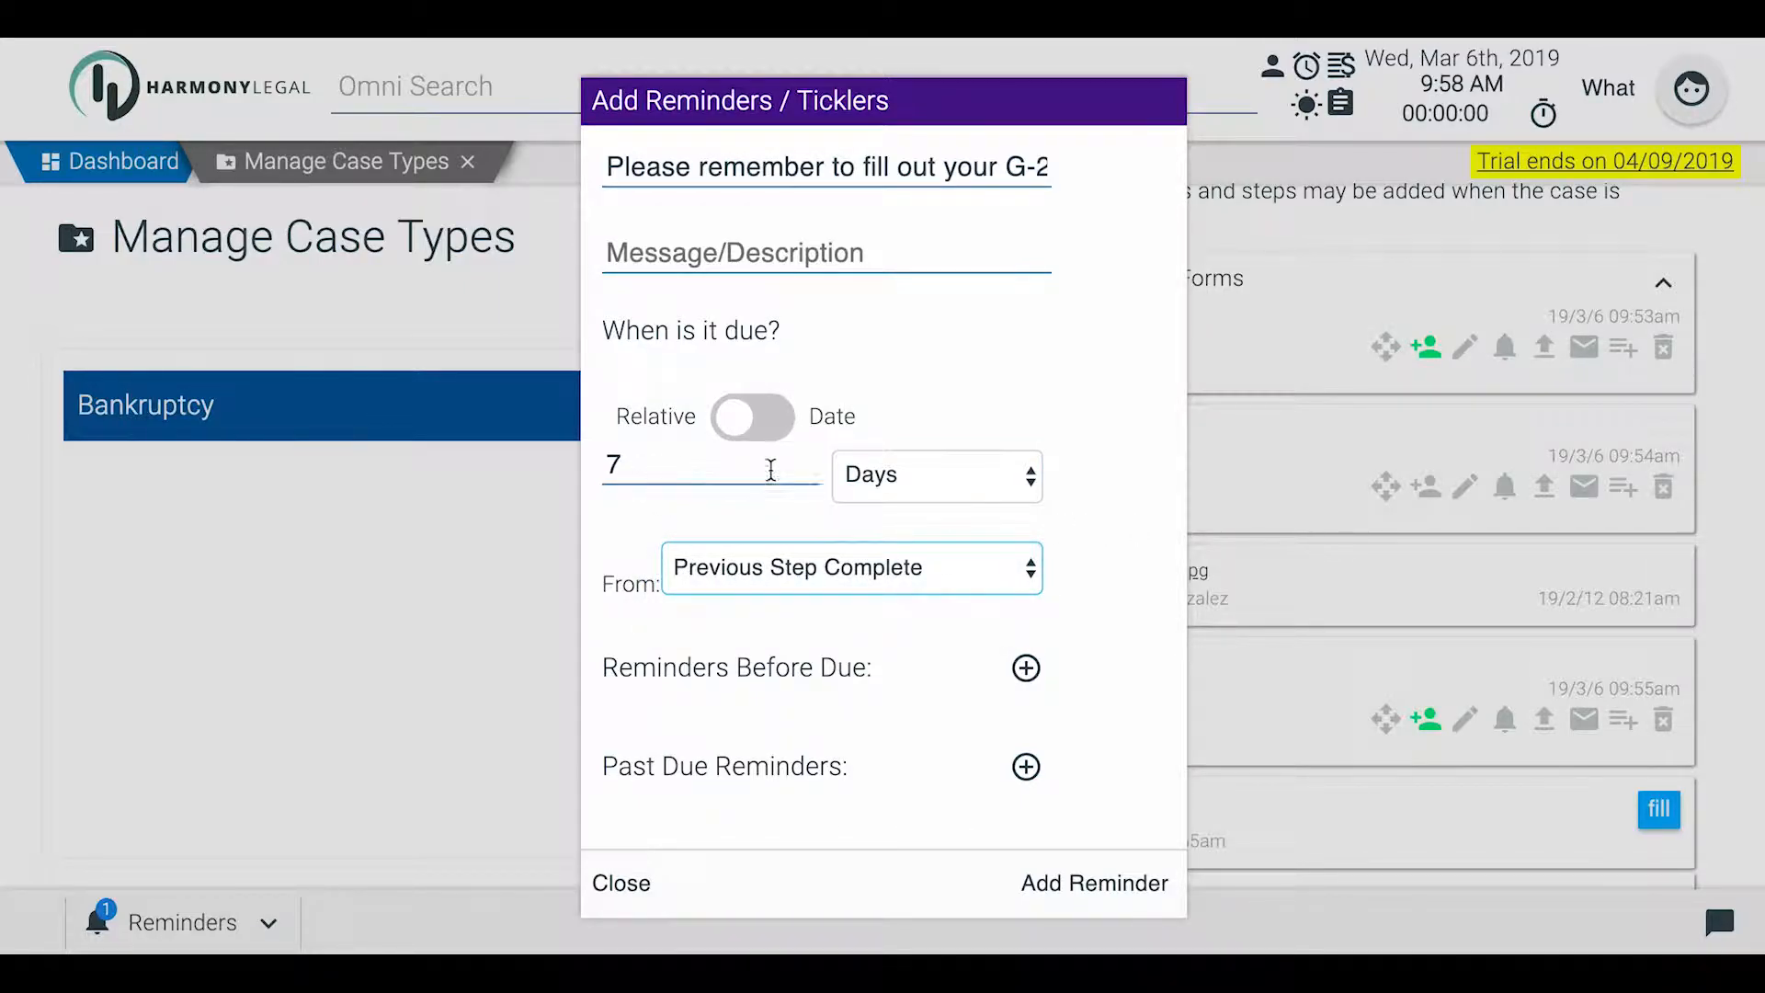
{"action": "left_click", "coordinate": [756, 571]}
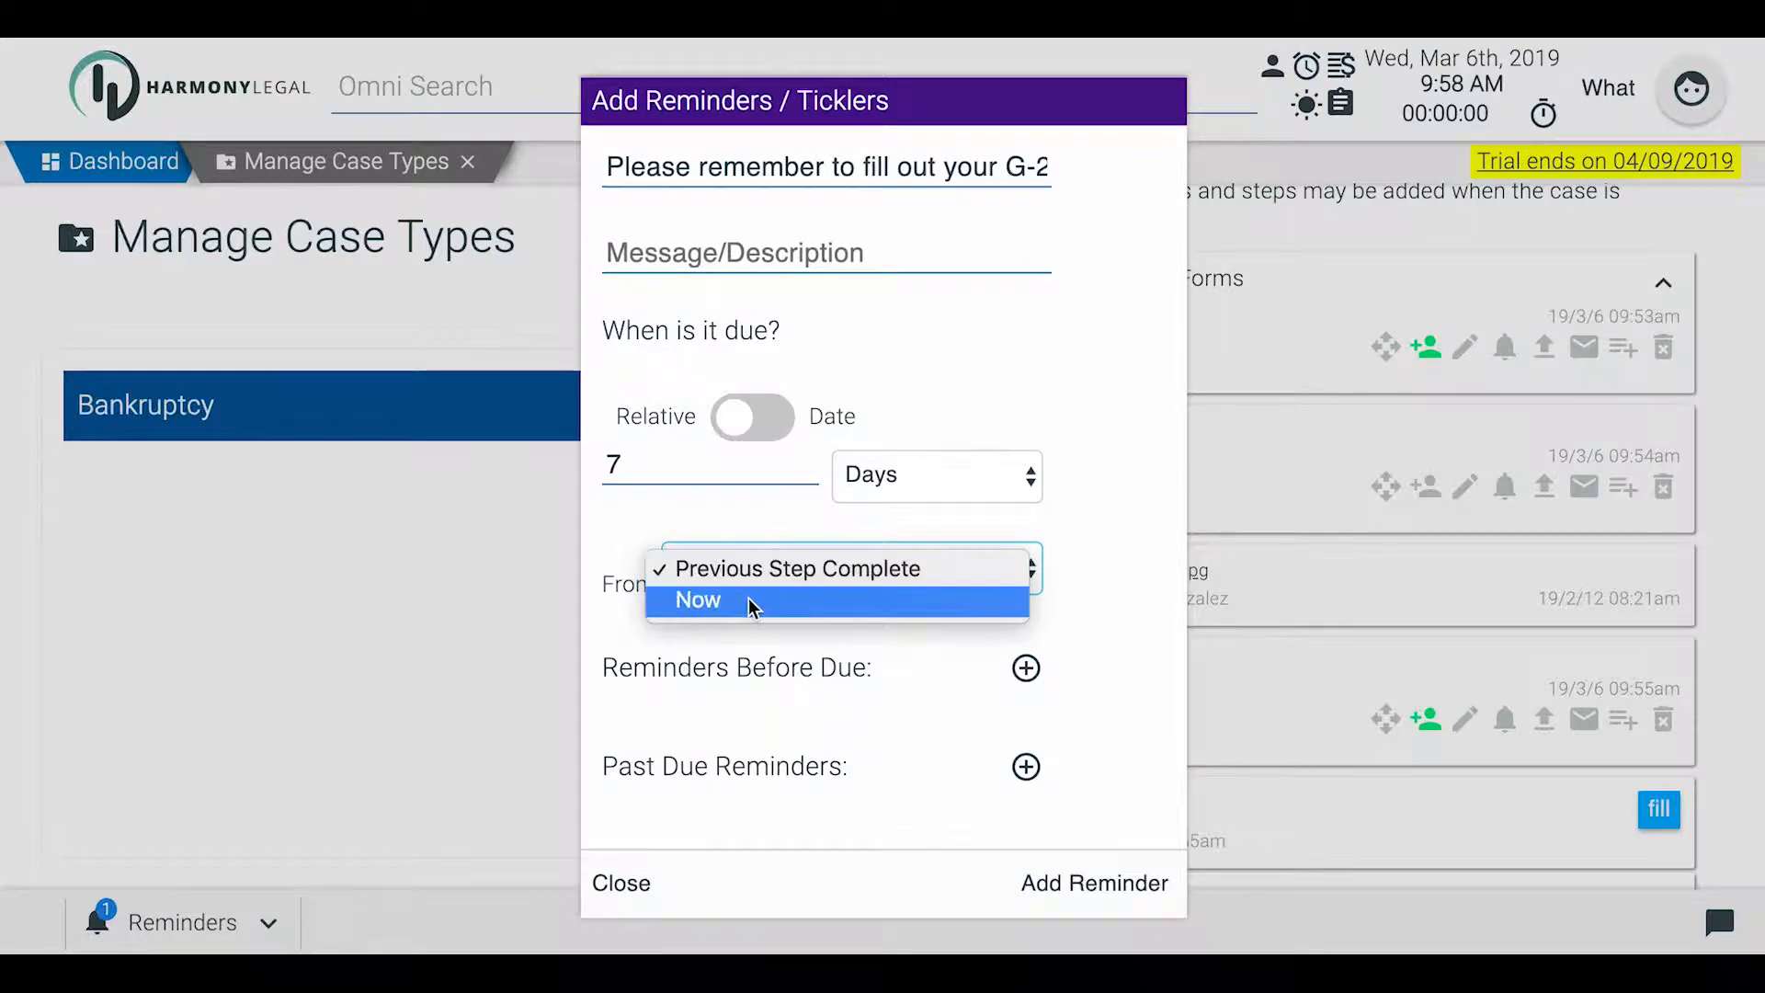
{"action": "left_click", "coordinate": [748, 599]}
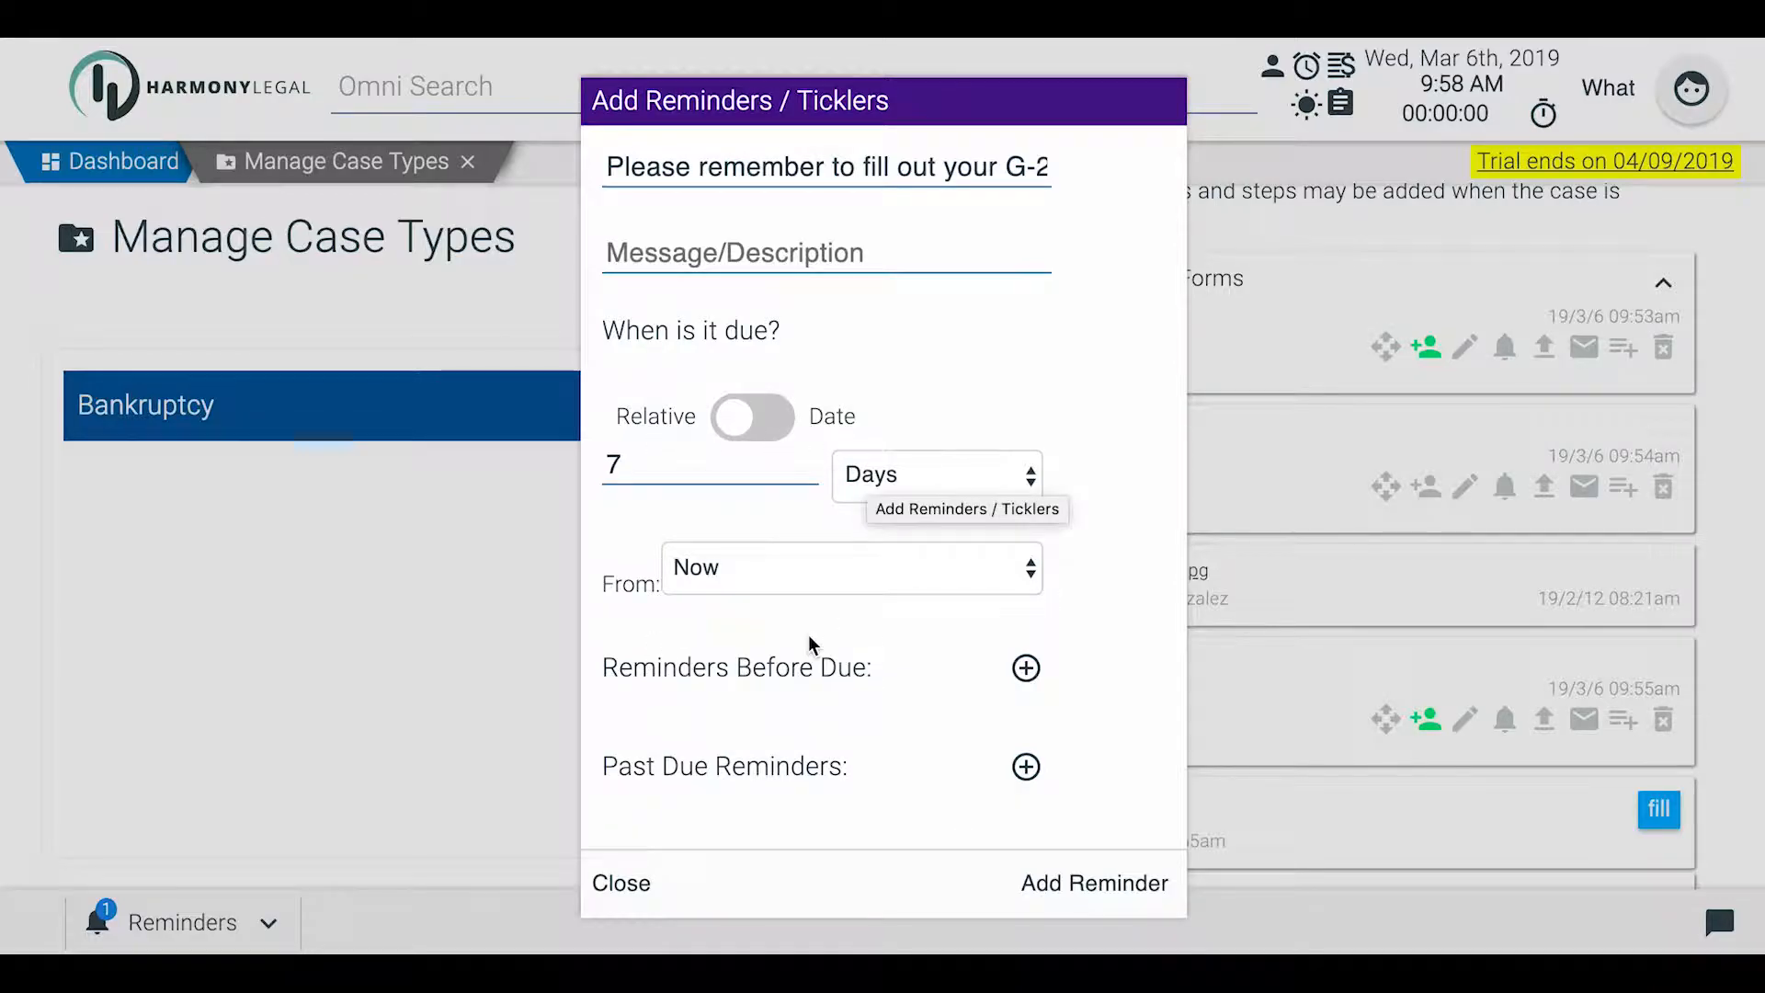
Add an advance reminder 3 minutes before the G-28 due date
{"action": "left_click", "coordinate": [1026, 668]}
{"action": "double_click", "coordinate": [606, 467]}
{"action": "type", "text": "3"}
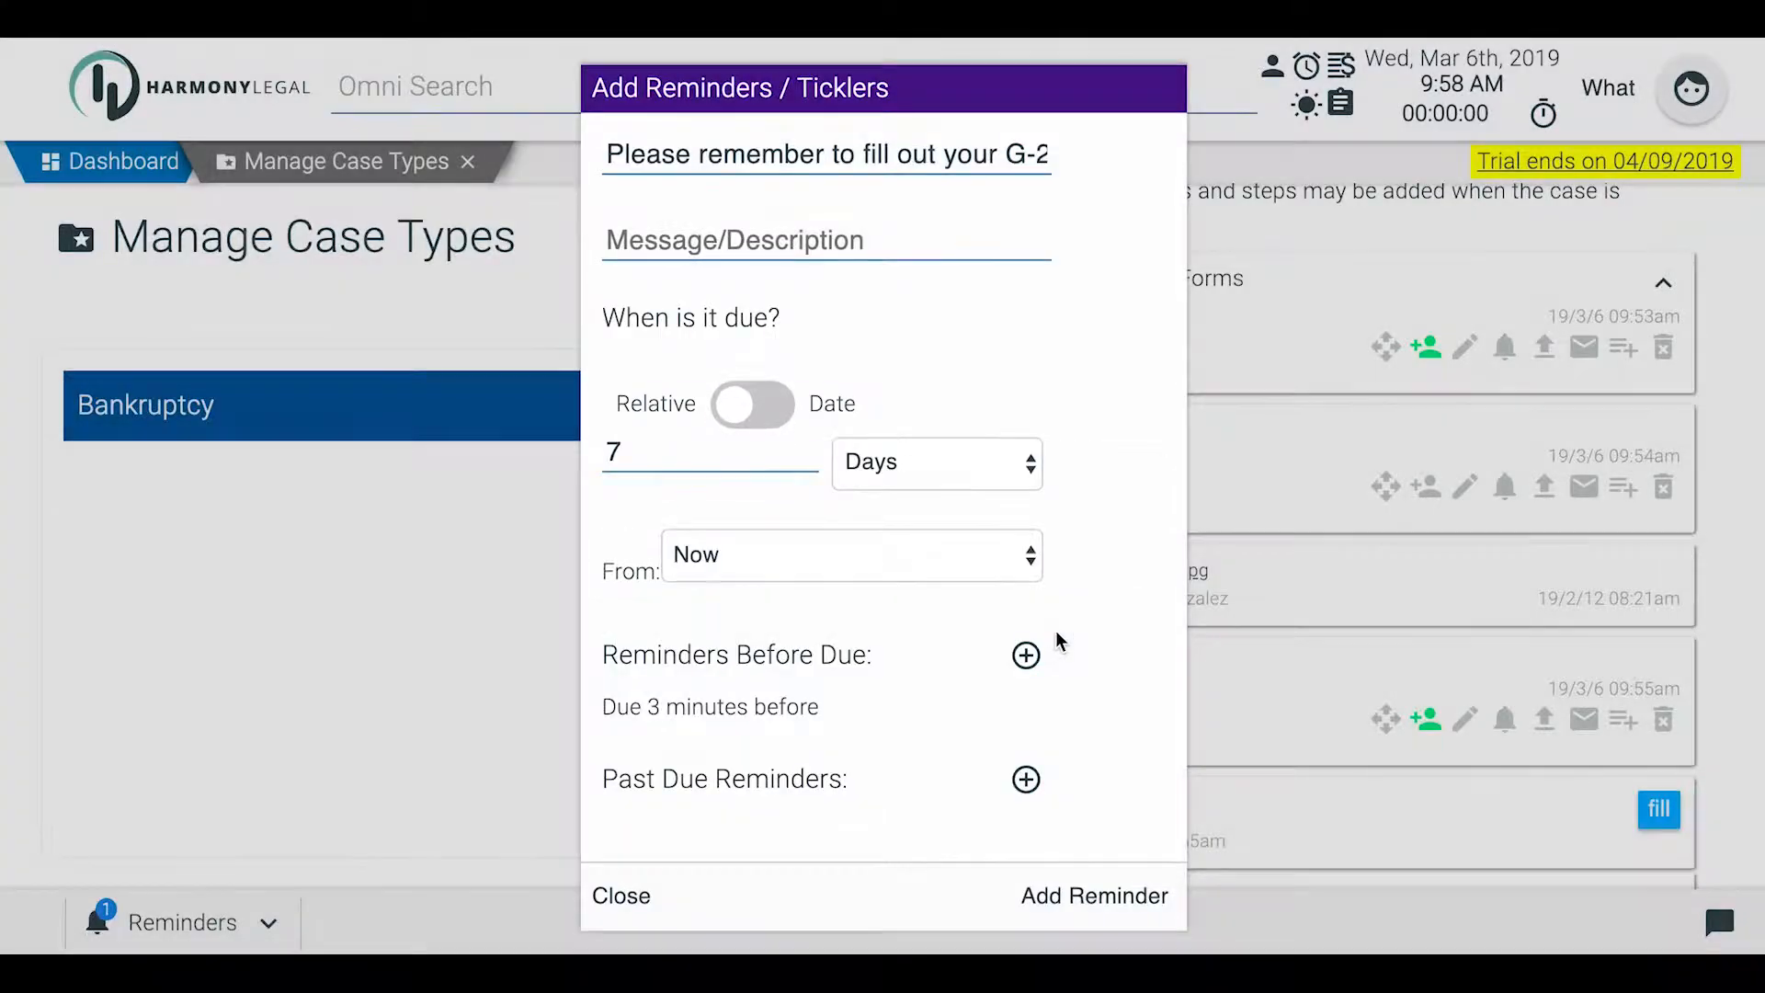
{"action": "left_click", "coordinate": [1053, 632]}
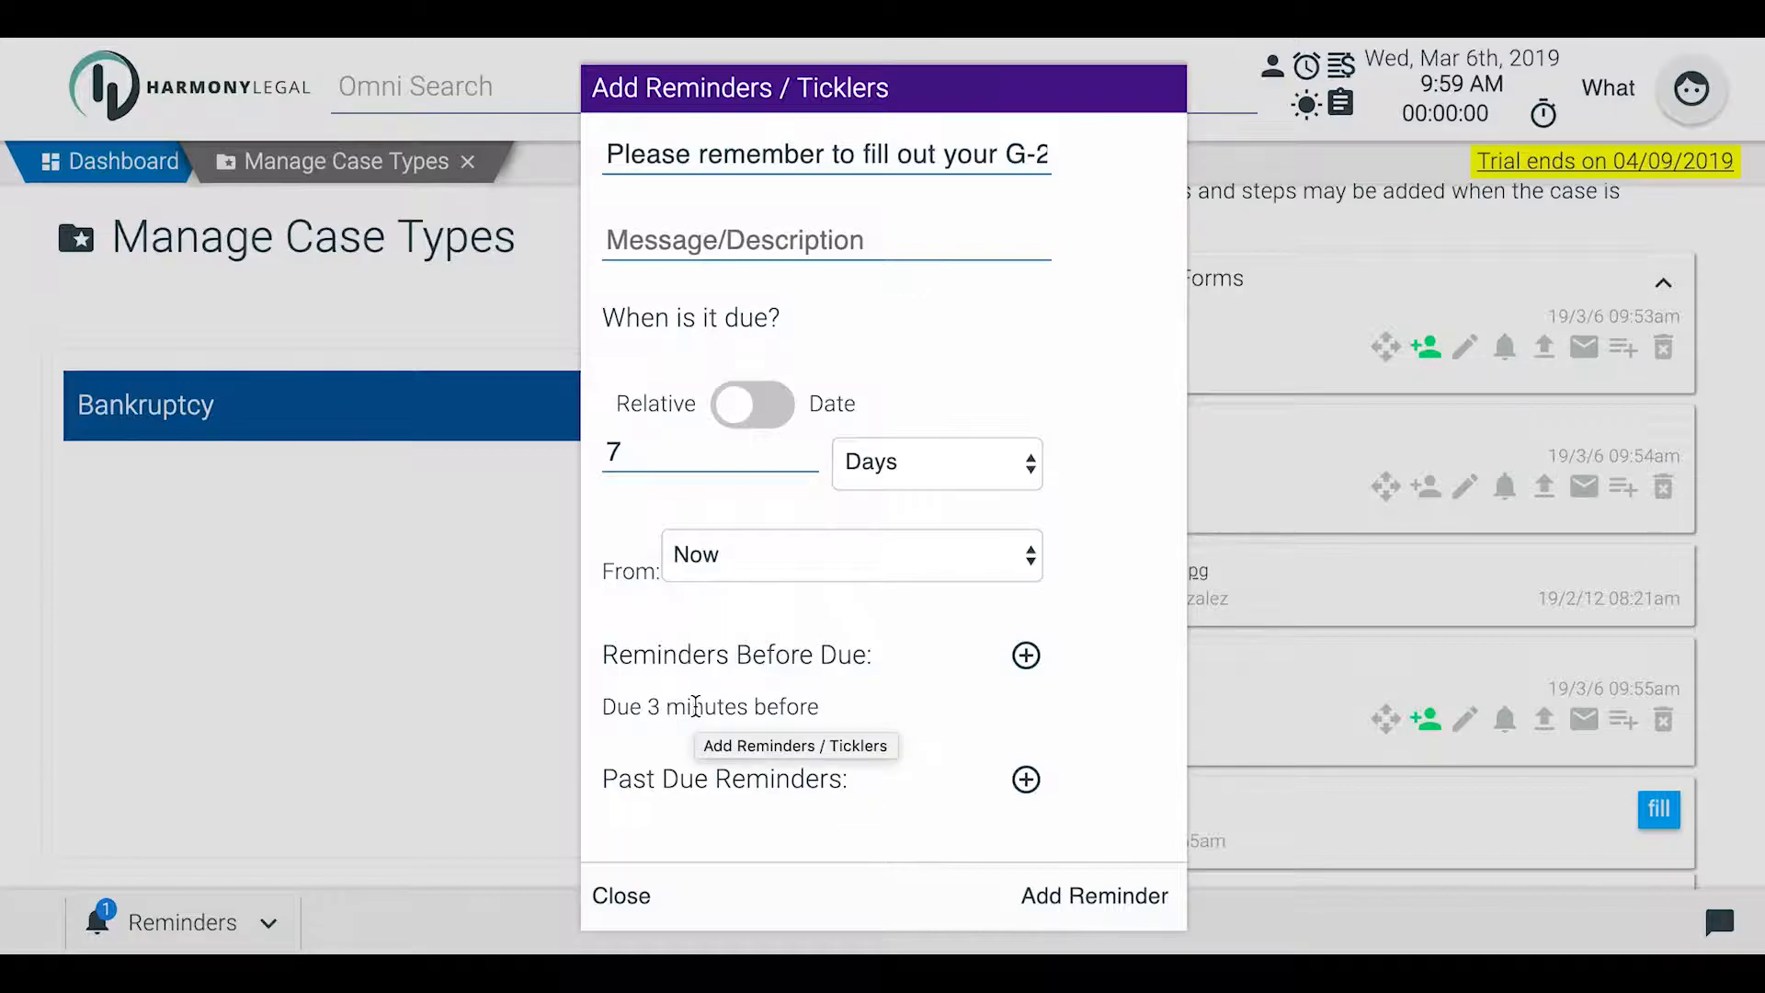
Add another advance reminder 3 days before the G-28 due date
{"action": "left_click", "coordinate": [1026, 656]}
{"action": "left_click", "coordinate": [684, 469]}
{"action": "key", "text": "BackSpace"}
{"action": "type", "text": "3"}
{"action": "left_click", "coordinate": [949, 492]}
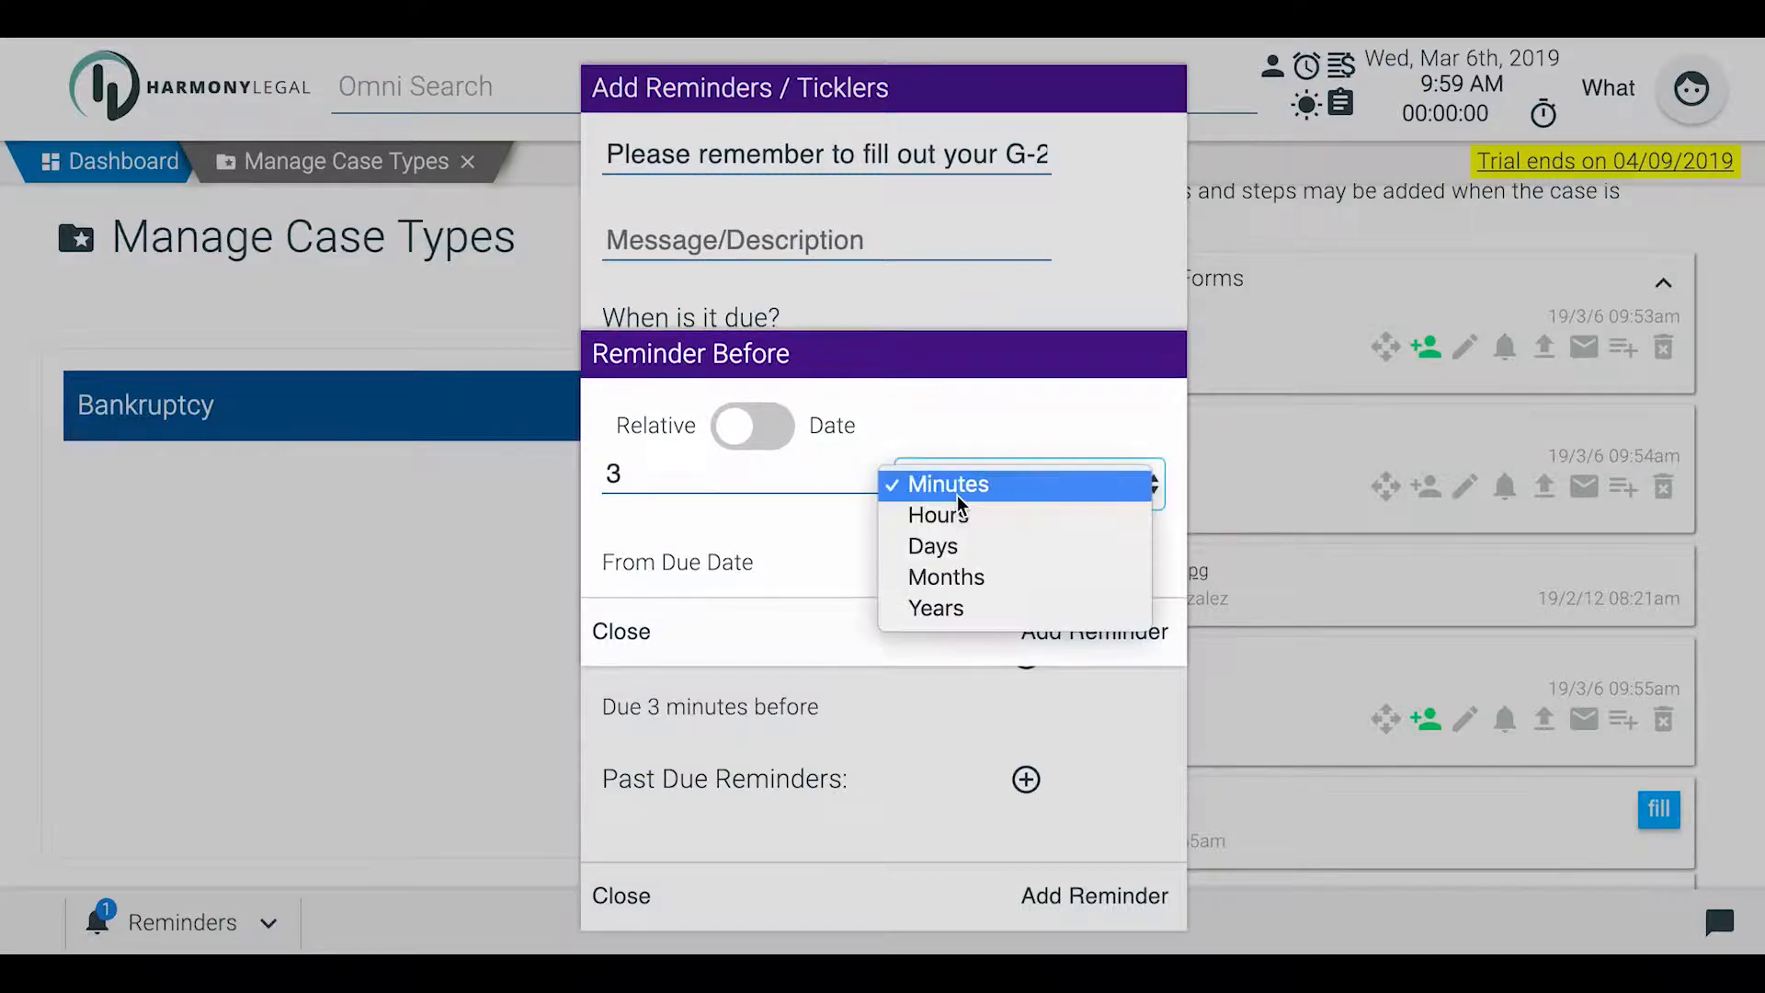
{"action": "left_click", "coordinate": [969, 549]}
{"action": "left_click", "coordinate": [1070, 631]}
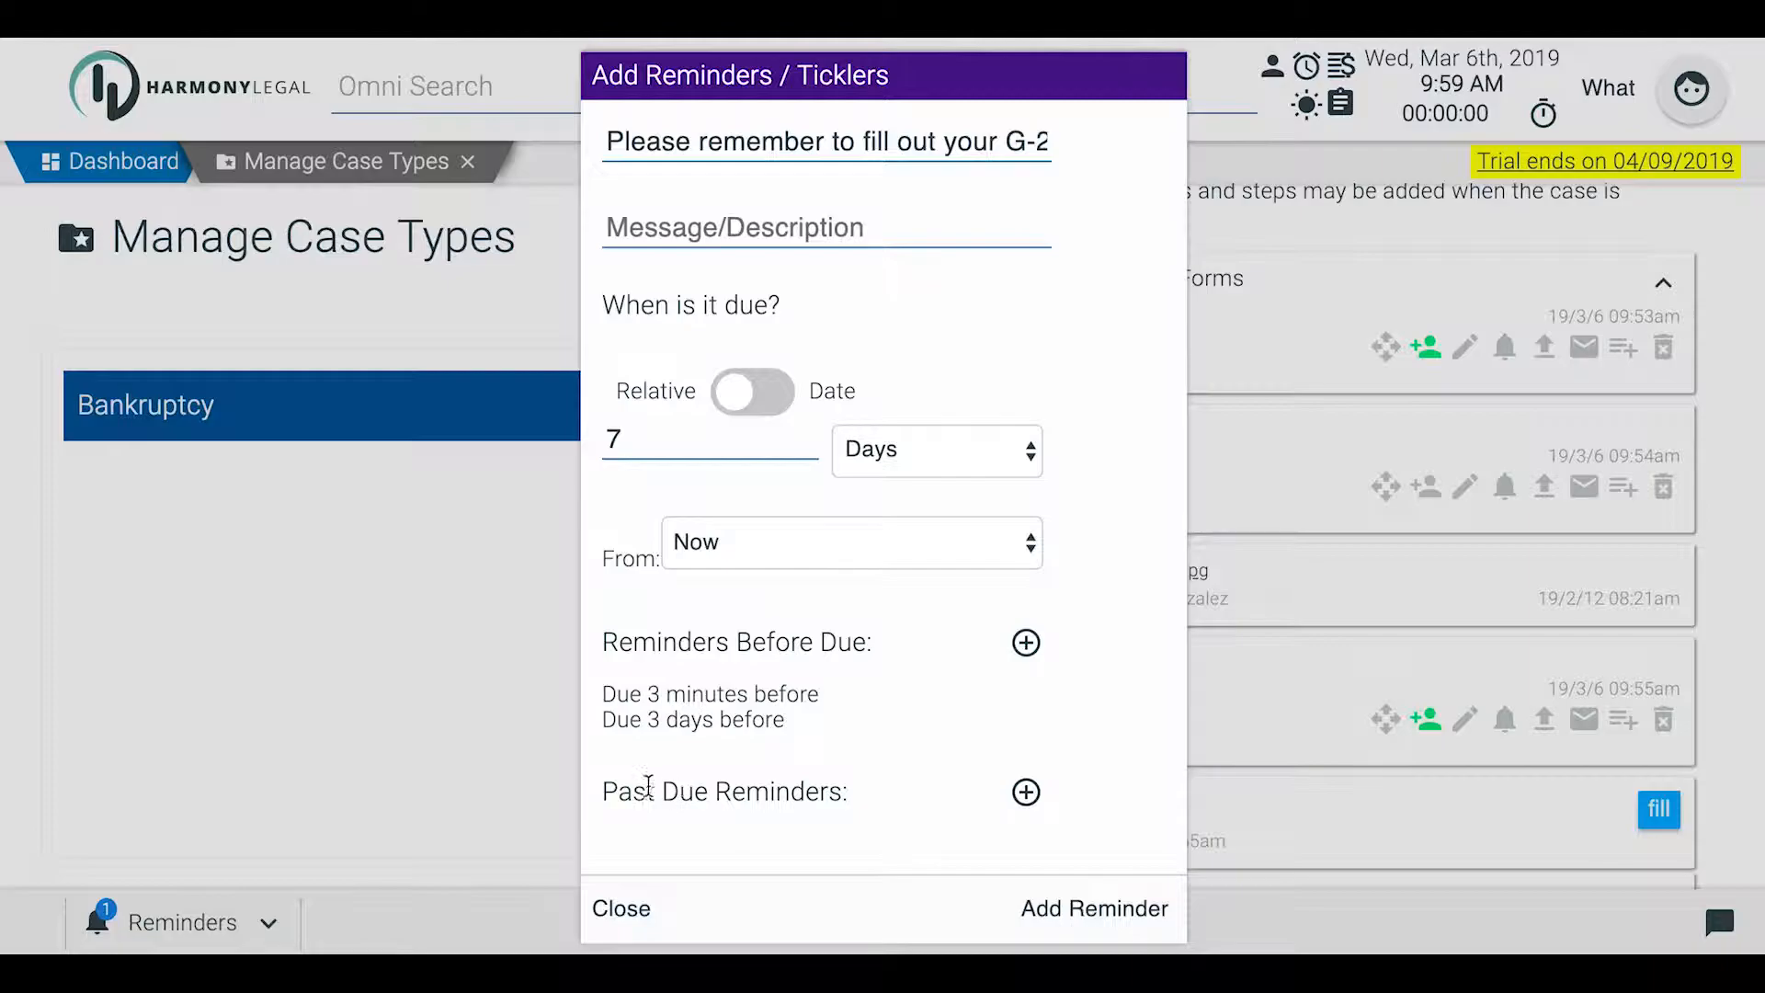
Add a past due reminder 1 day after the G-28 due date
{"action": "left_click", "coordinate": [1025, 792]}
{"action": "double_click", "coordinate": [614, 474]}
{"action": "type", "text": "1"}
{"action": "left_click", "coordinate": [954, 483]}
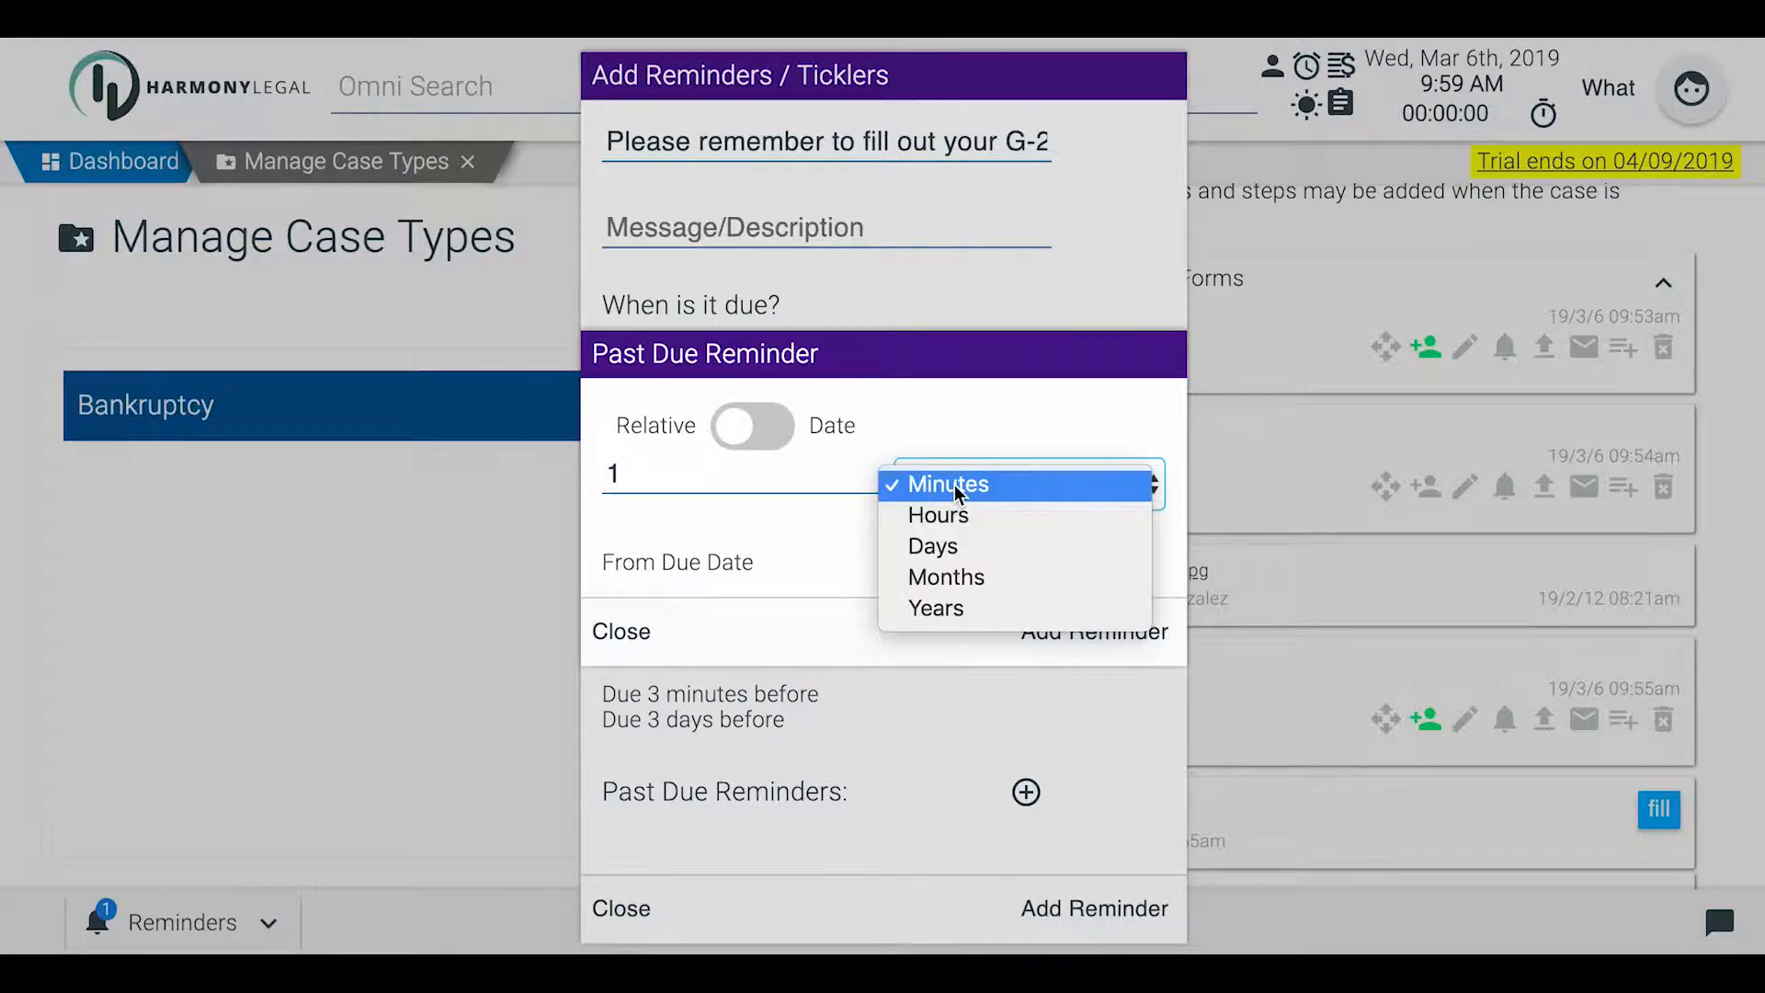
{"action": "left_click", "coordinate": [956, 545]}
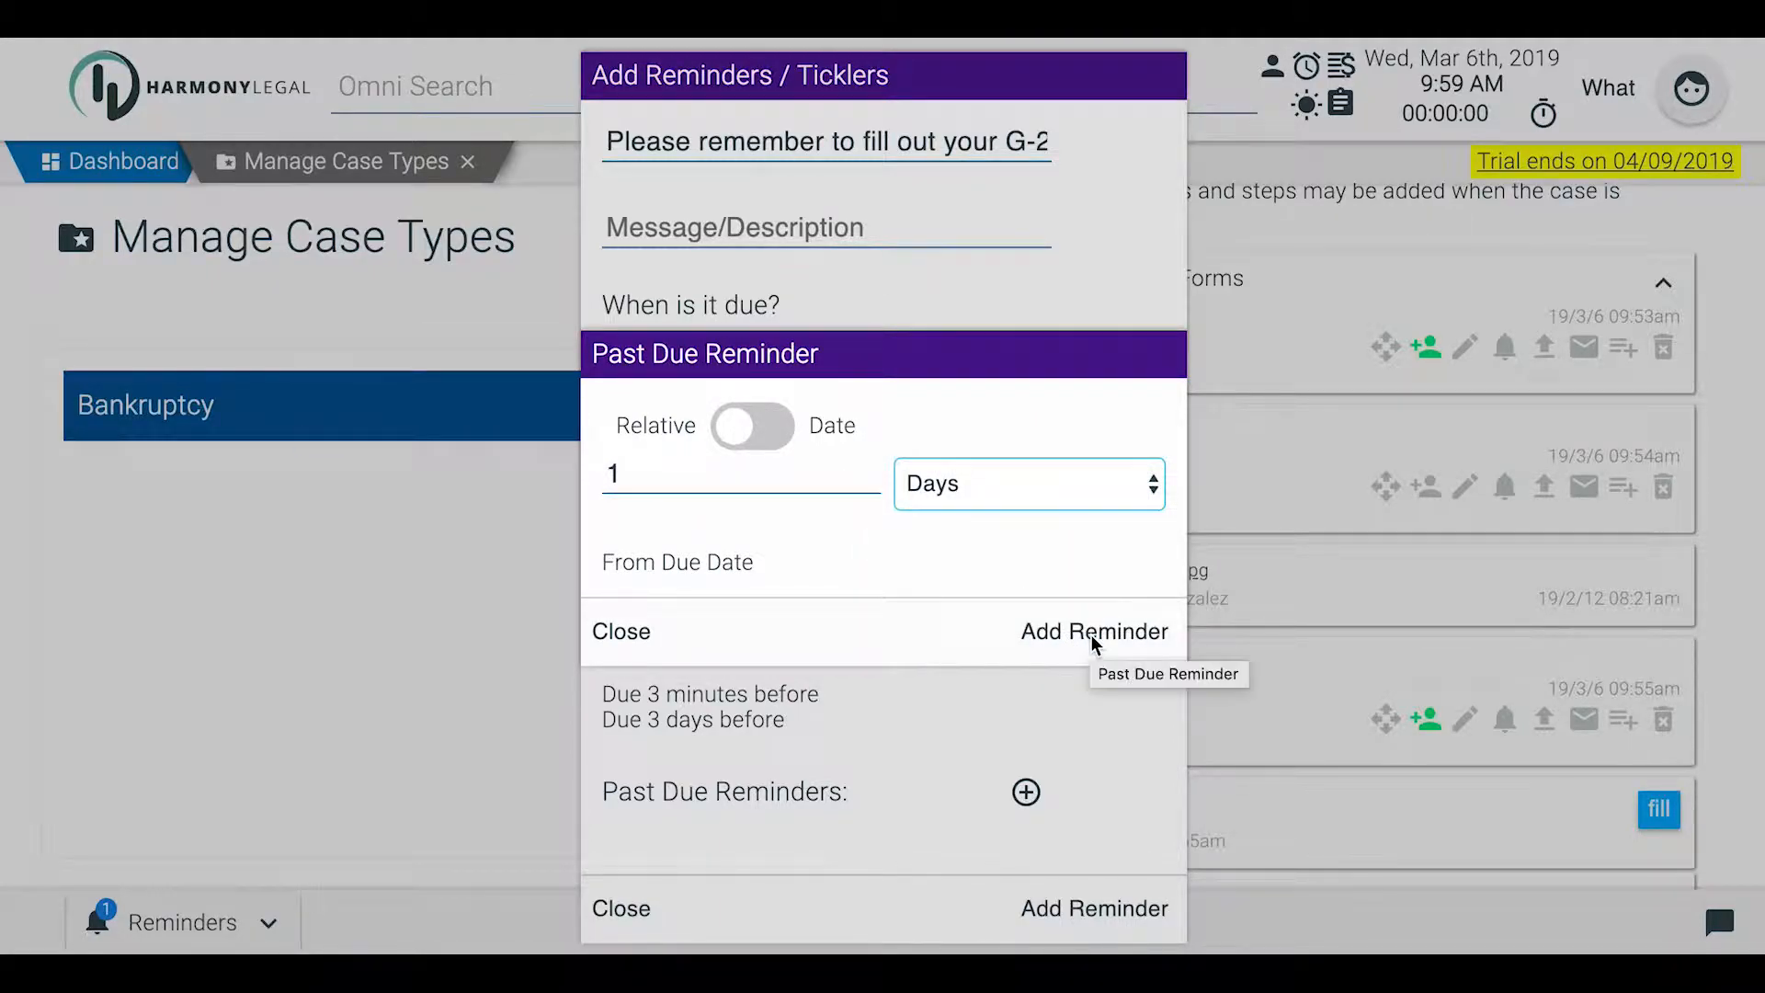
{"action": "left_click", "coordinate": [1090, 634]}
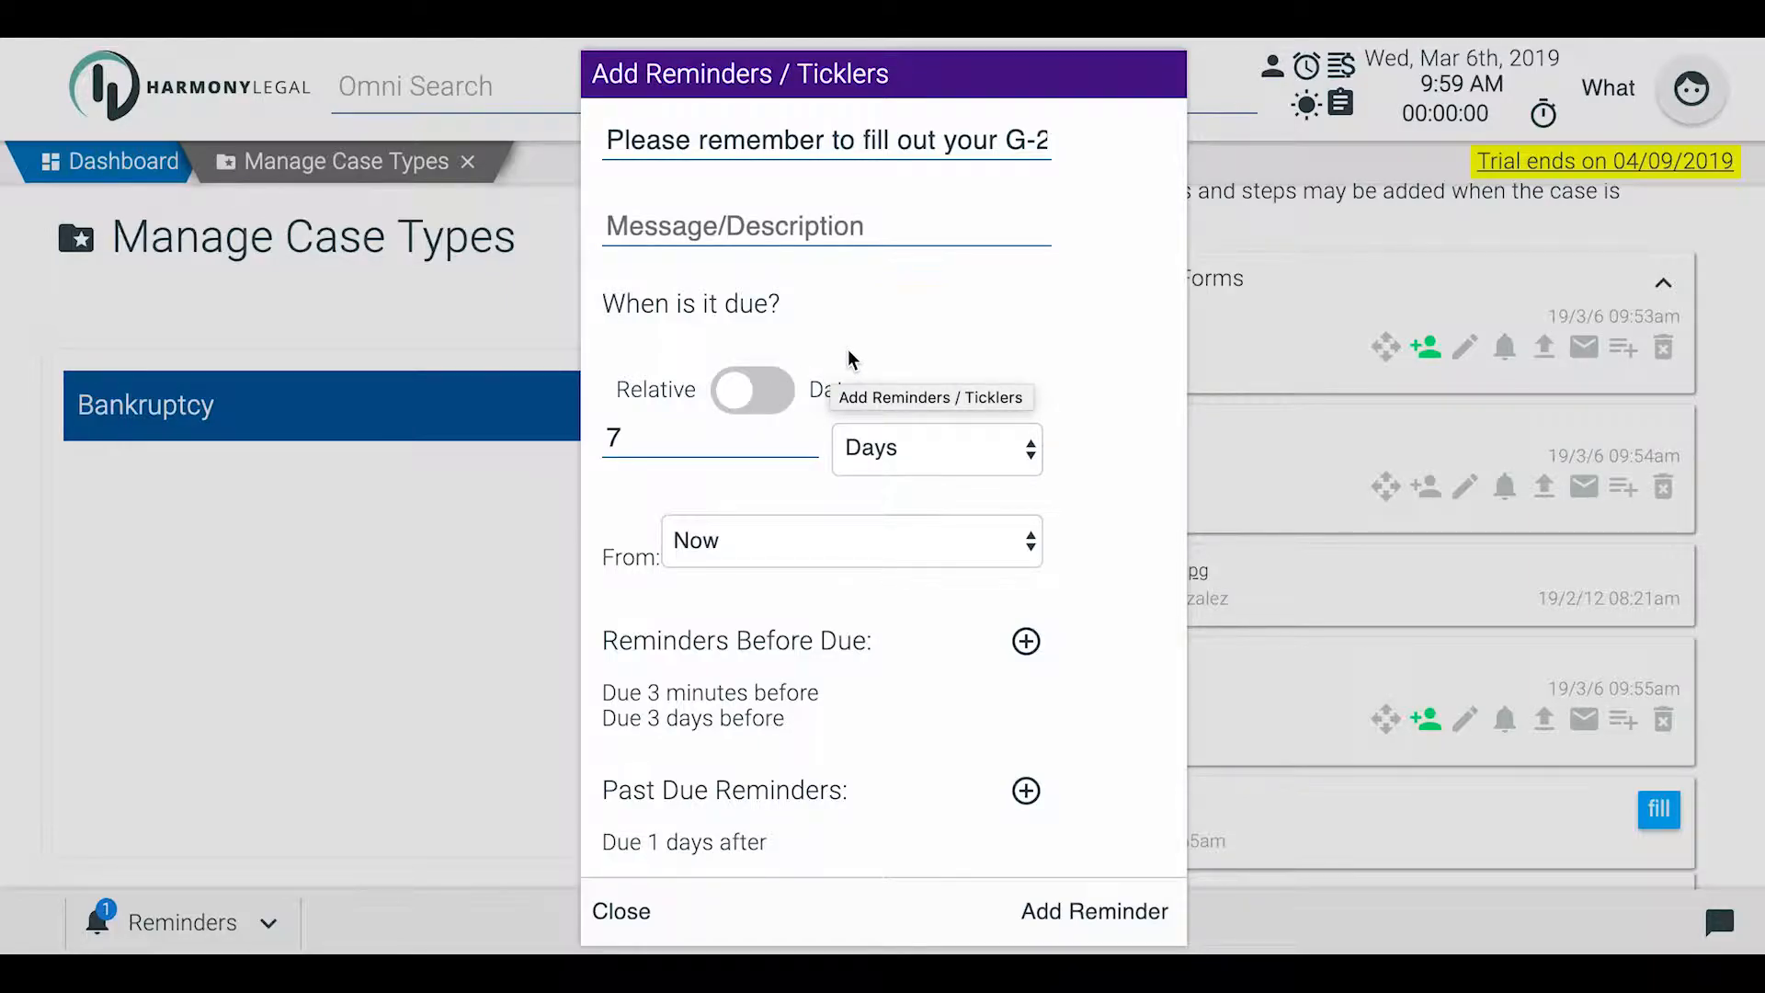
Save the reminder to the G-28 sub-step, and check the sub-step's existing reminders before closing them
{"action": "left_click", "coordinate": [1082, 925]}
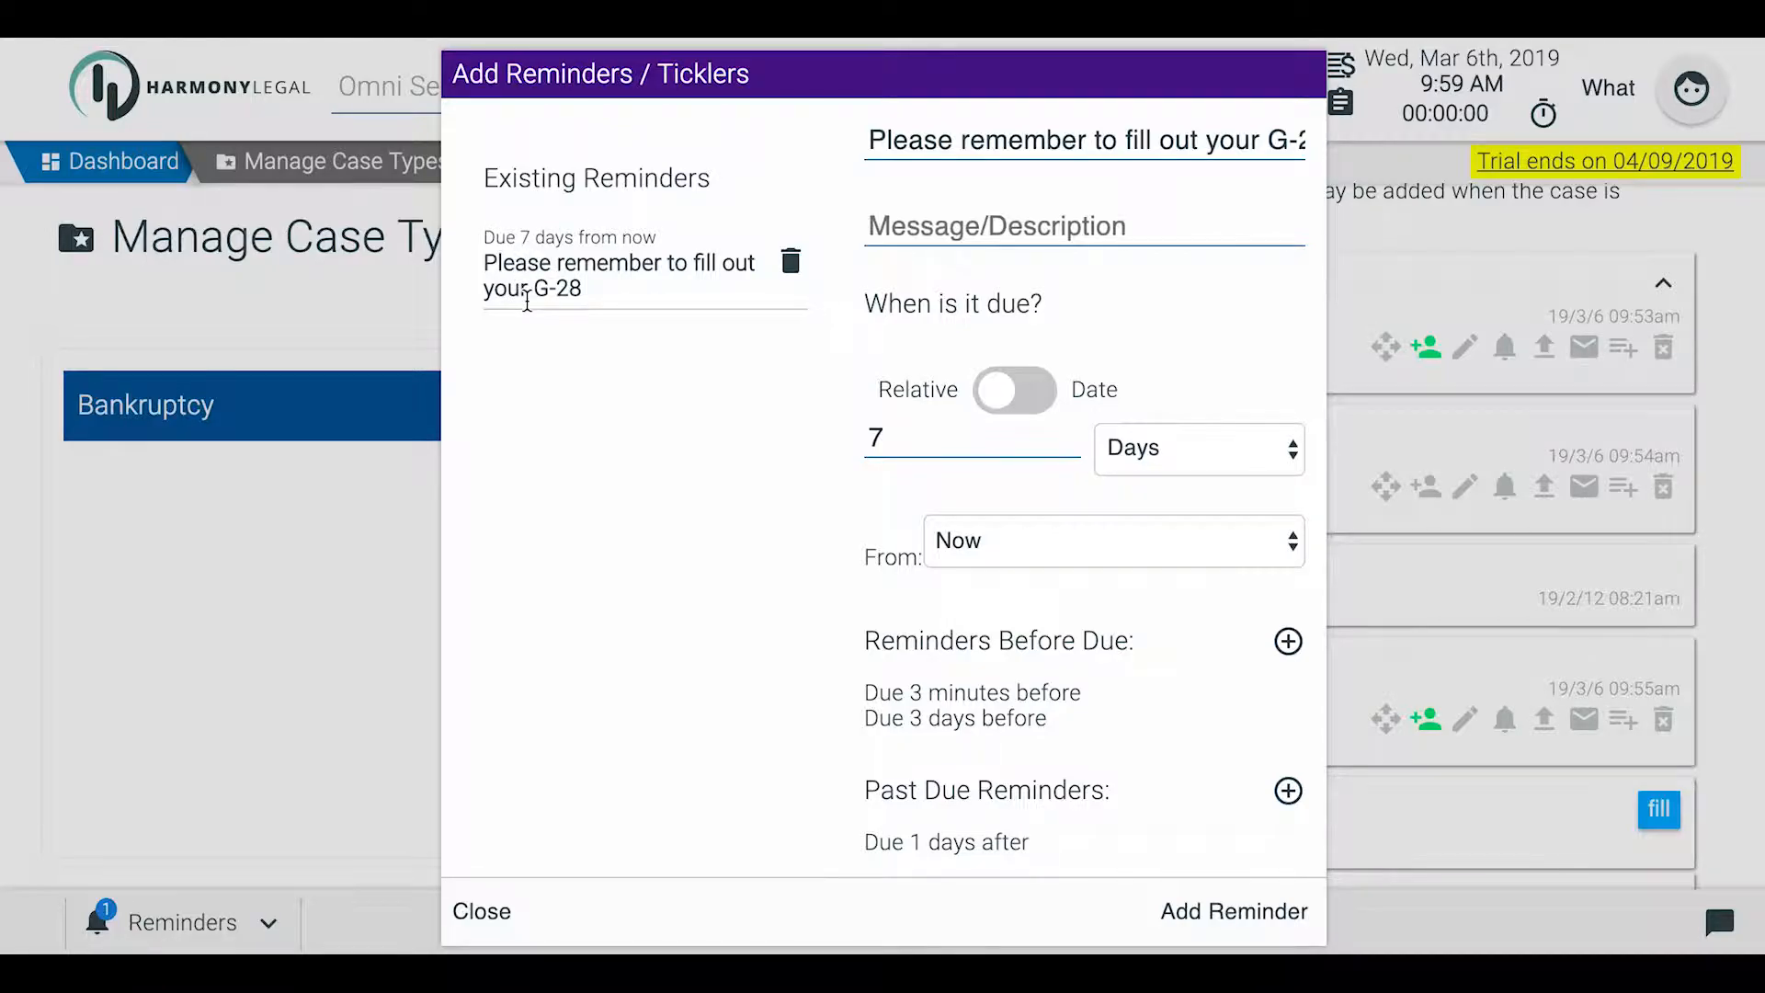
{"action": "left_click", "coordinate": [493, 913]}
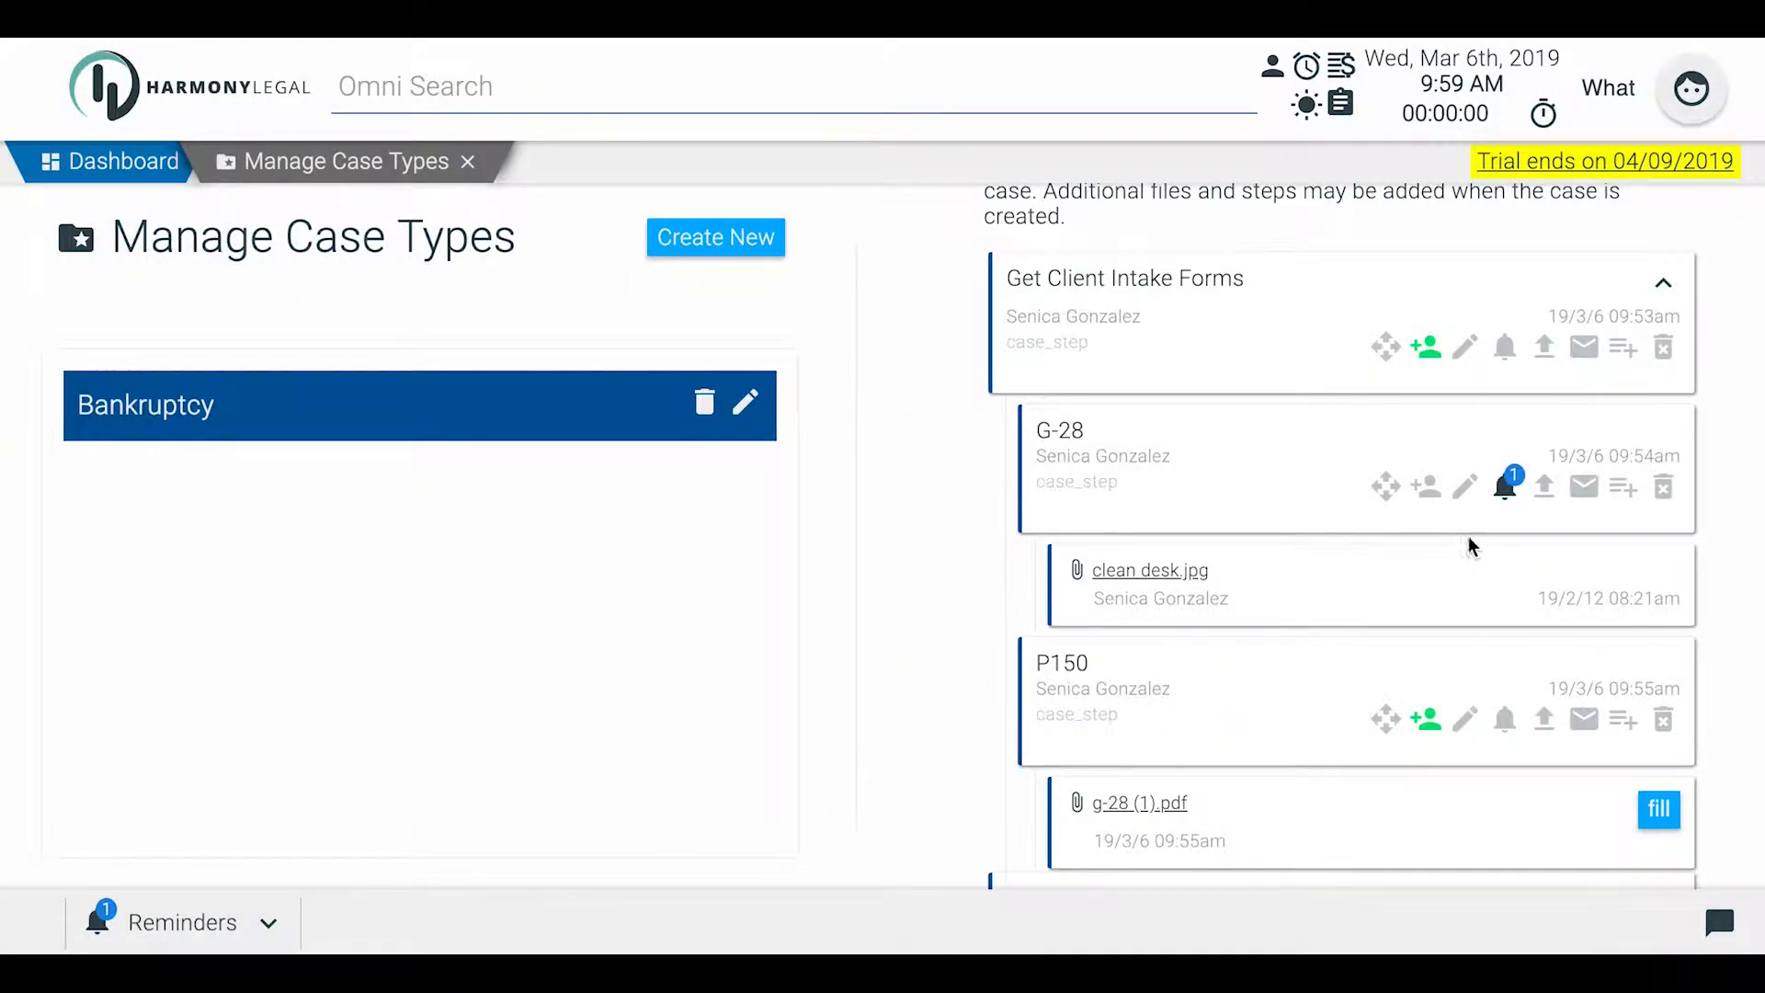
{"action": "left_click", "coordinate": [1508, 487]}
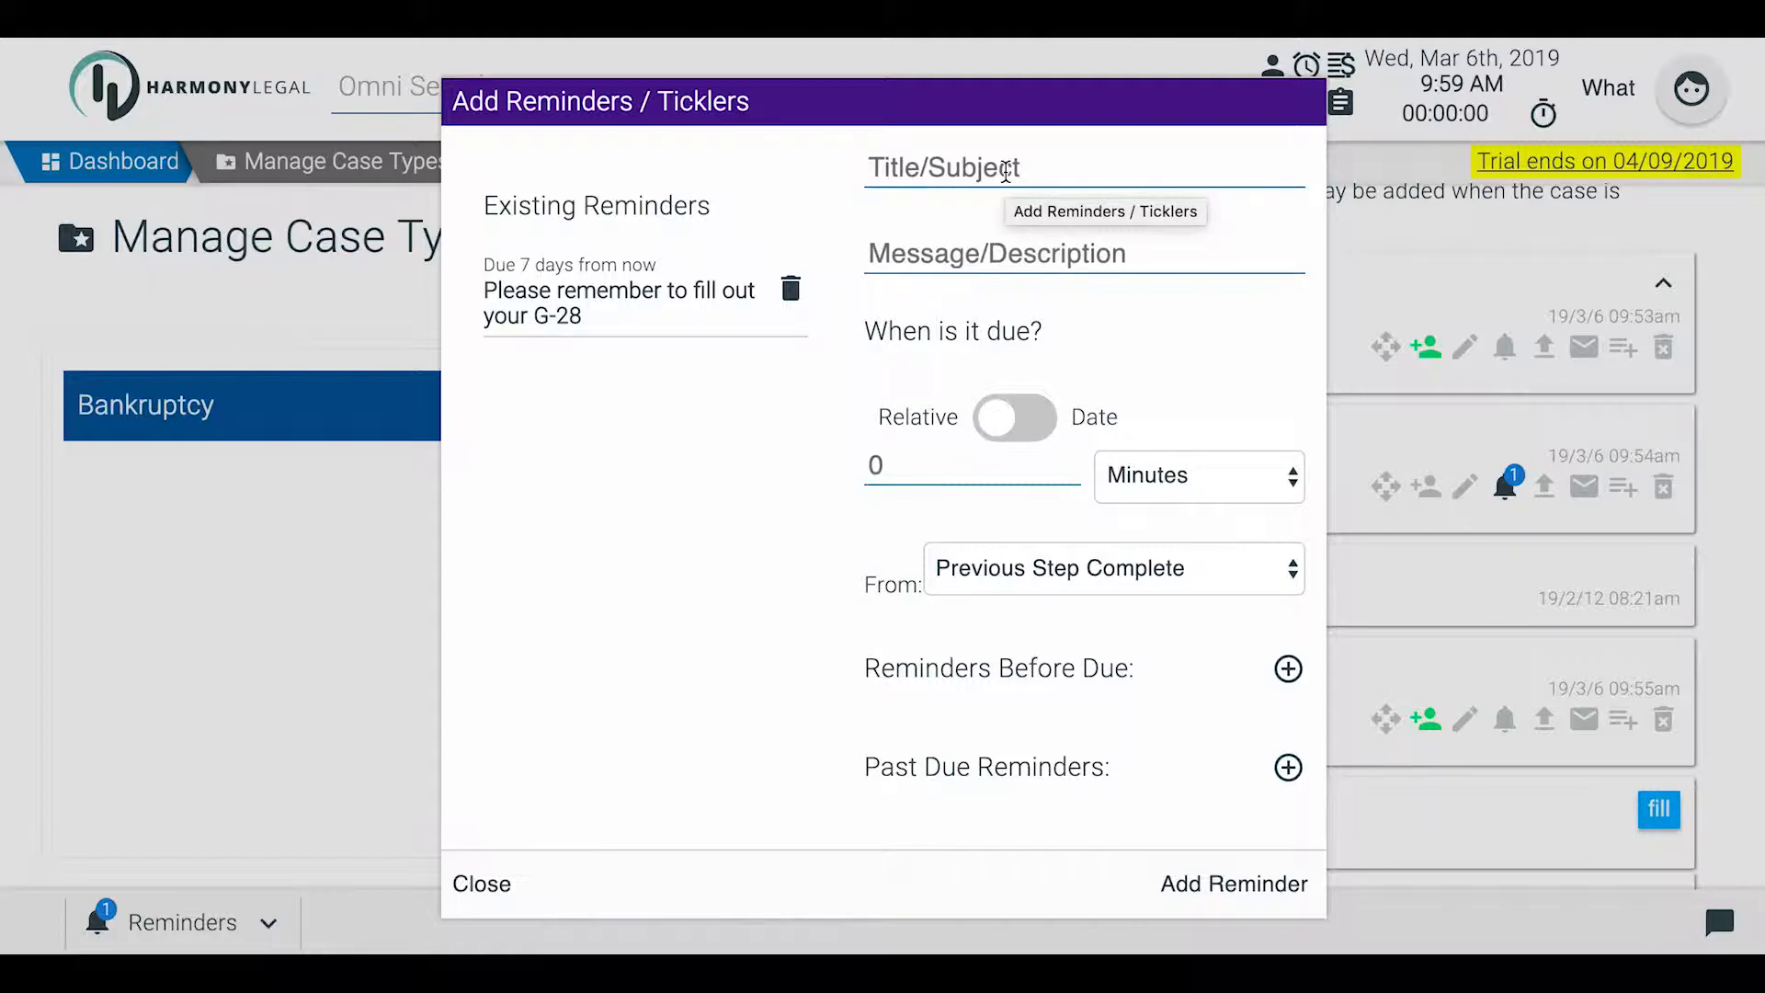
{"action": "left_click", "coordinate": [510, 888]}
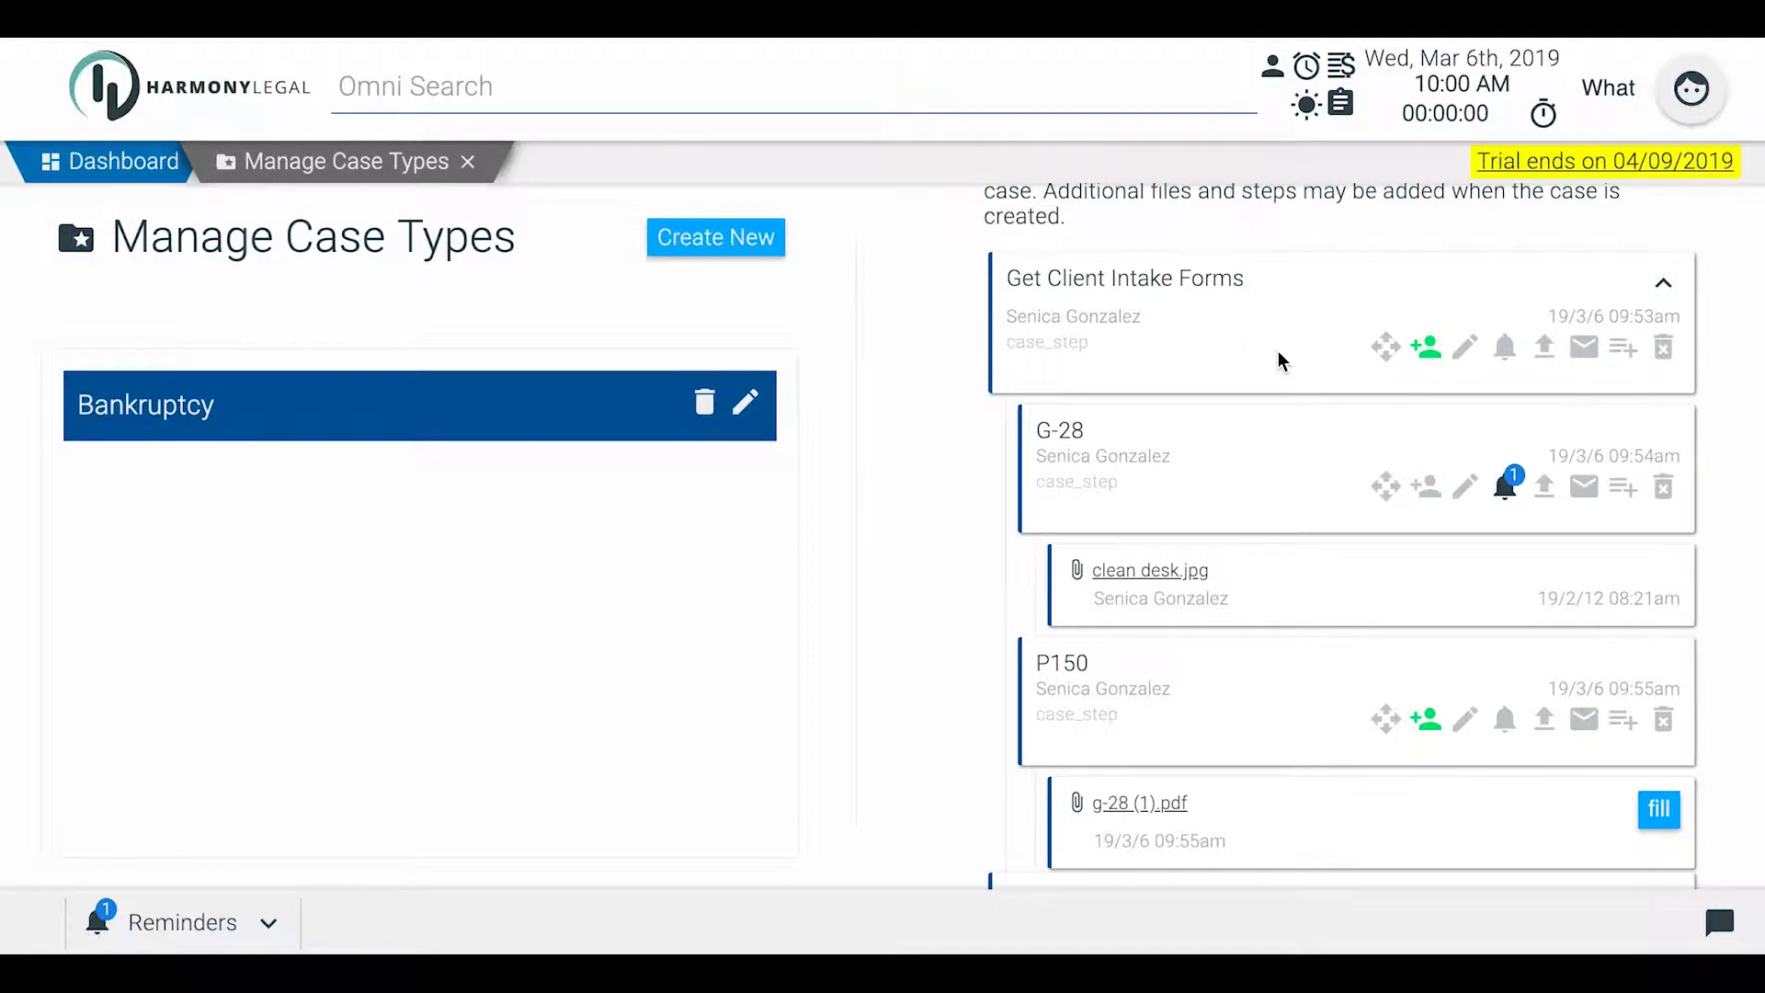
Open the email template editor for the G-28 sub-step
{"action": "scroll", "coordinate": [1248, 350], "scroll_direction": "up", "scroll_amount": 1}
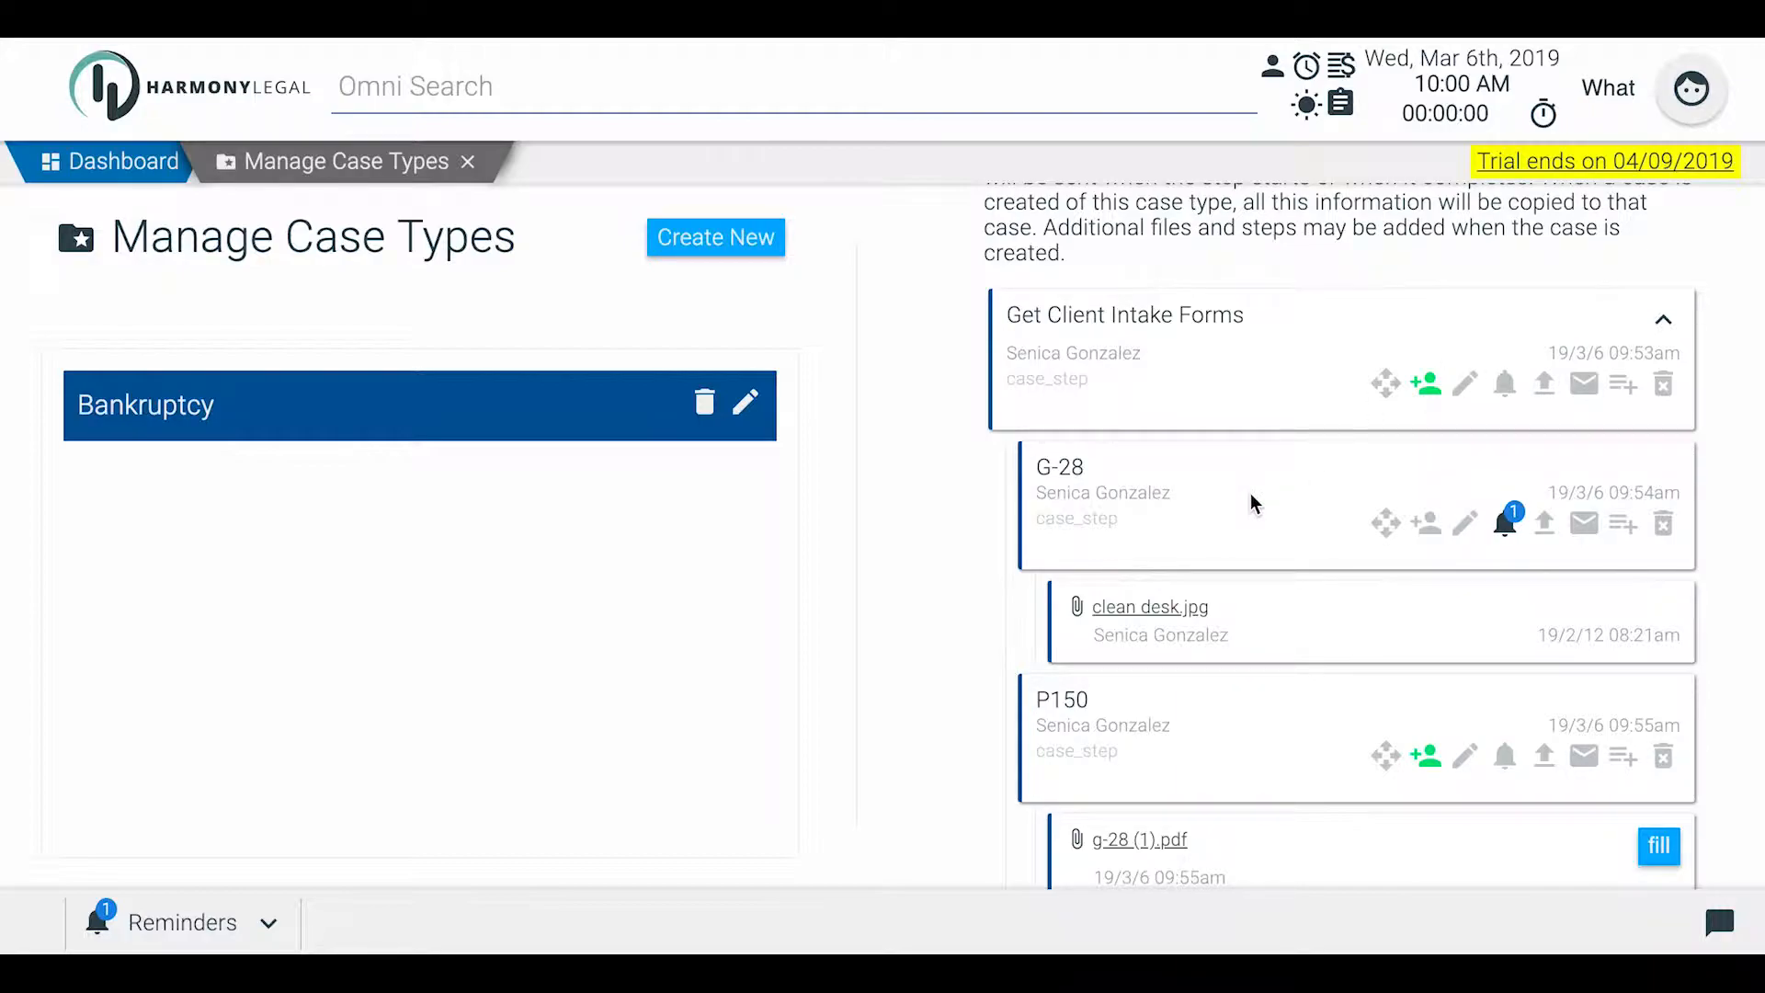
{"action": "scroll", "coordinate": [1250, 493], "scroll_direction": "down", "scroll_amount": 1}
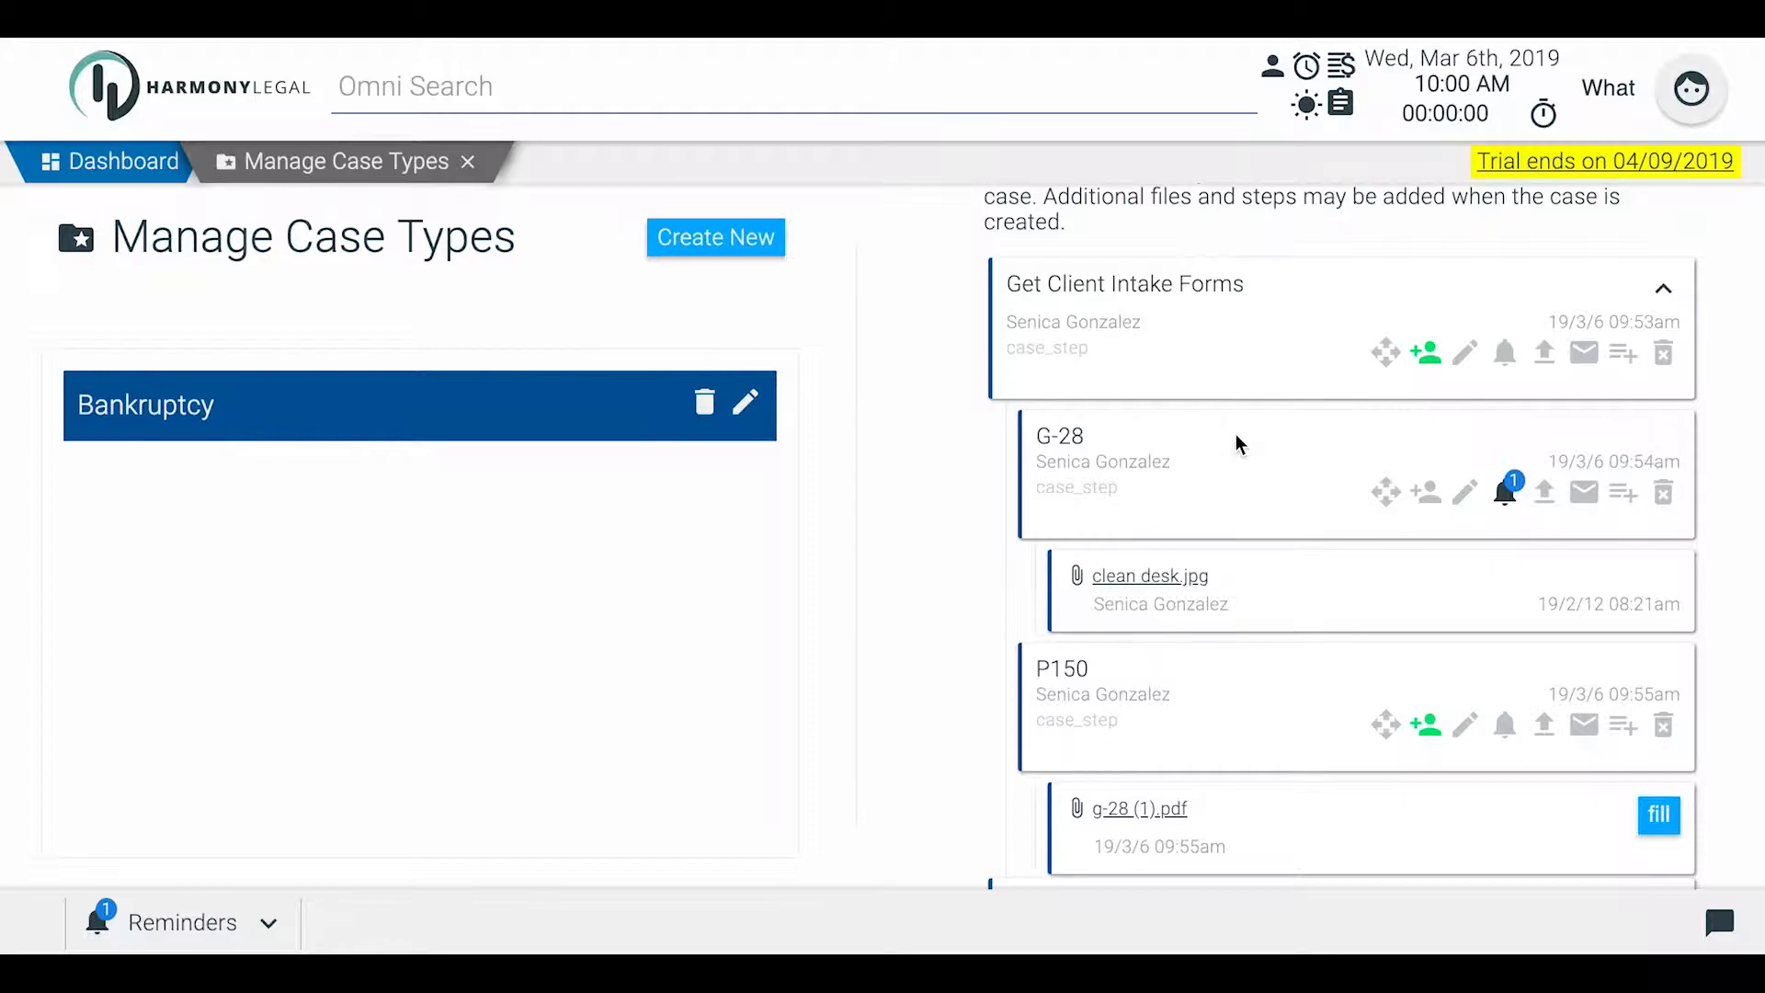
{"action": "left_click", "coordinate": [1590, 495]}
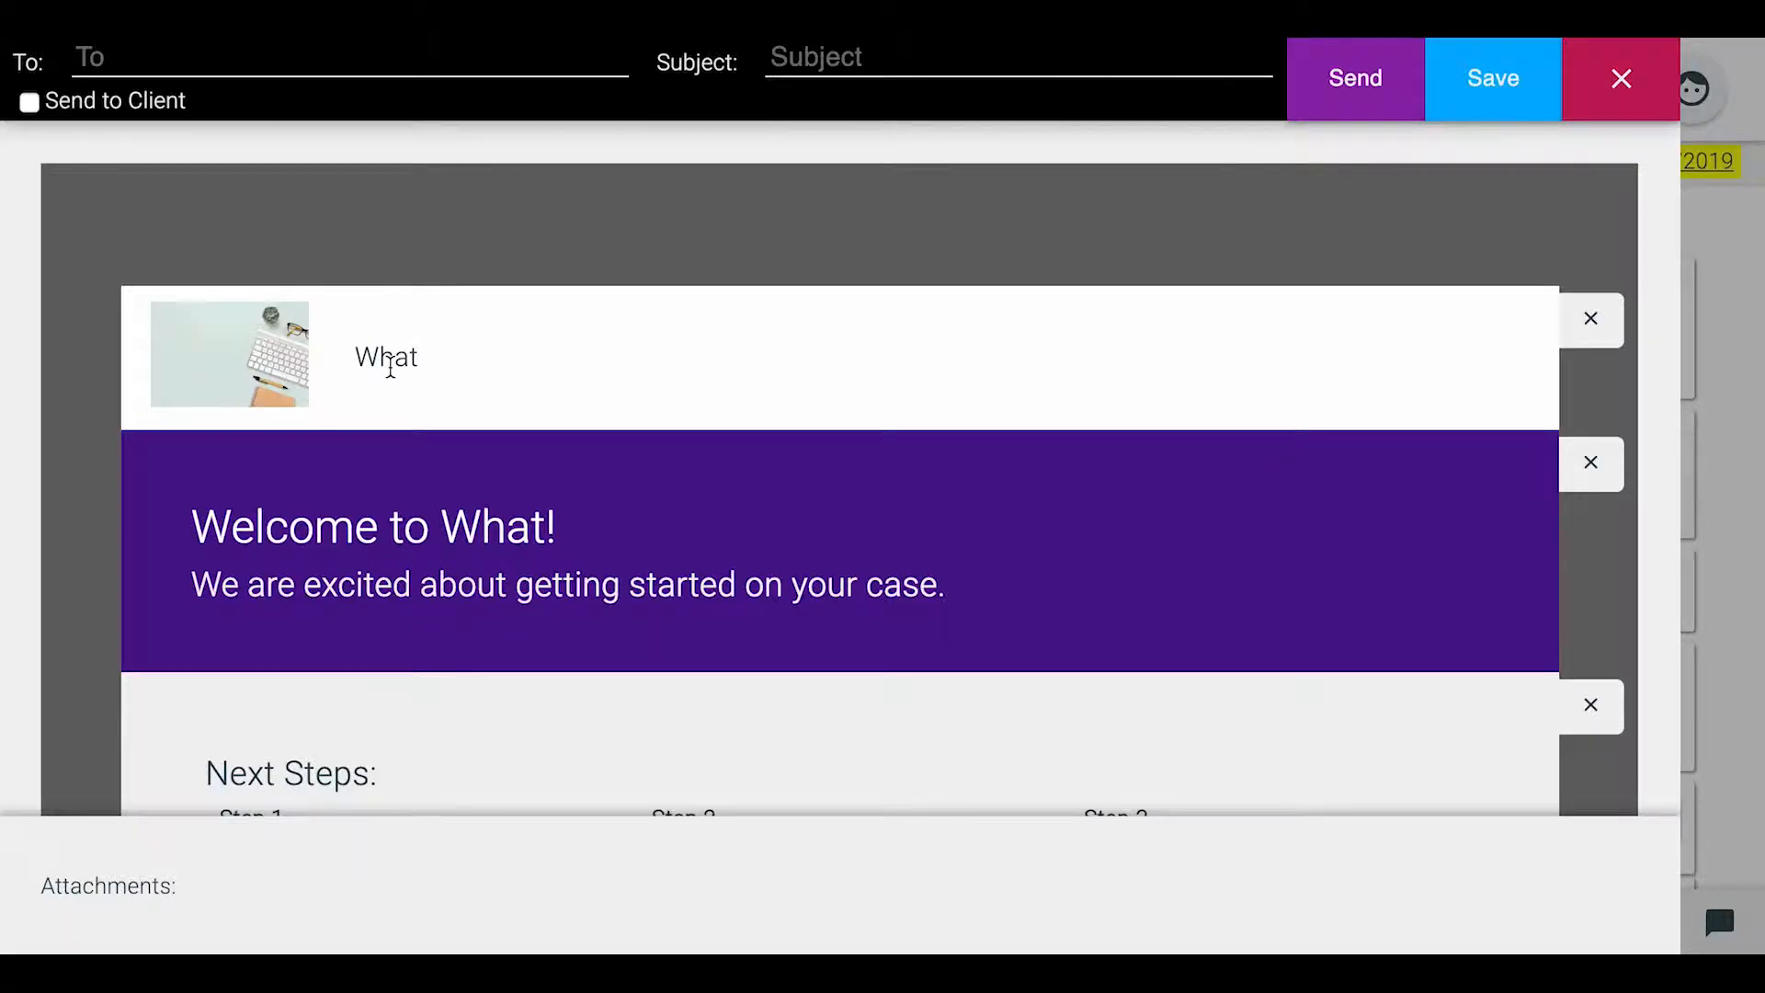
{"action": "left_click_drag", "start_coordinate": [399, 357], "coordinate": [358, 359]}
{"action": "left_click", "coordinate": [358, 358]}
Replace the welcome heading in the email's purple banner with "Please fill out G-28 Forms"
{"action": "left_click", "coordinate": [482, 526]}
{"action": "left_click_drag", "start_coordinate": [573, 525], "coordinate": [189, 526]}
{"action": "type", "text": "Pelase f"}
{"action": "key", "text": "BackSpace"}
{"action": "key", "text": "BackSpace"}
{"action": "key", "text": "BackSpace"}
{"action": "key", "text": "BackSpace"}
{"action": "key", "text": "BackSpace"}
{"action": "key", "text": "BackSpace"}
{"action": "key", "text": "BackSpace"}
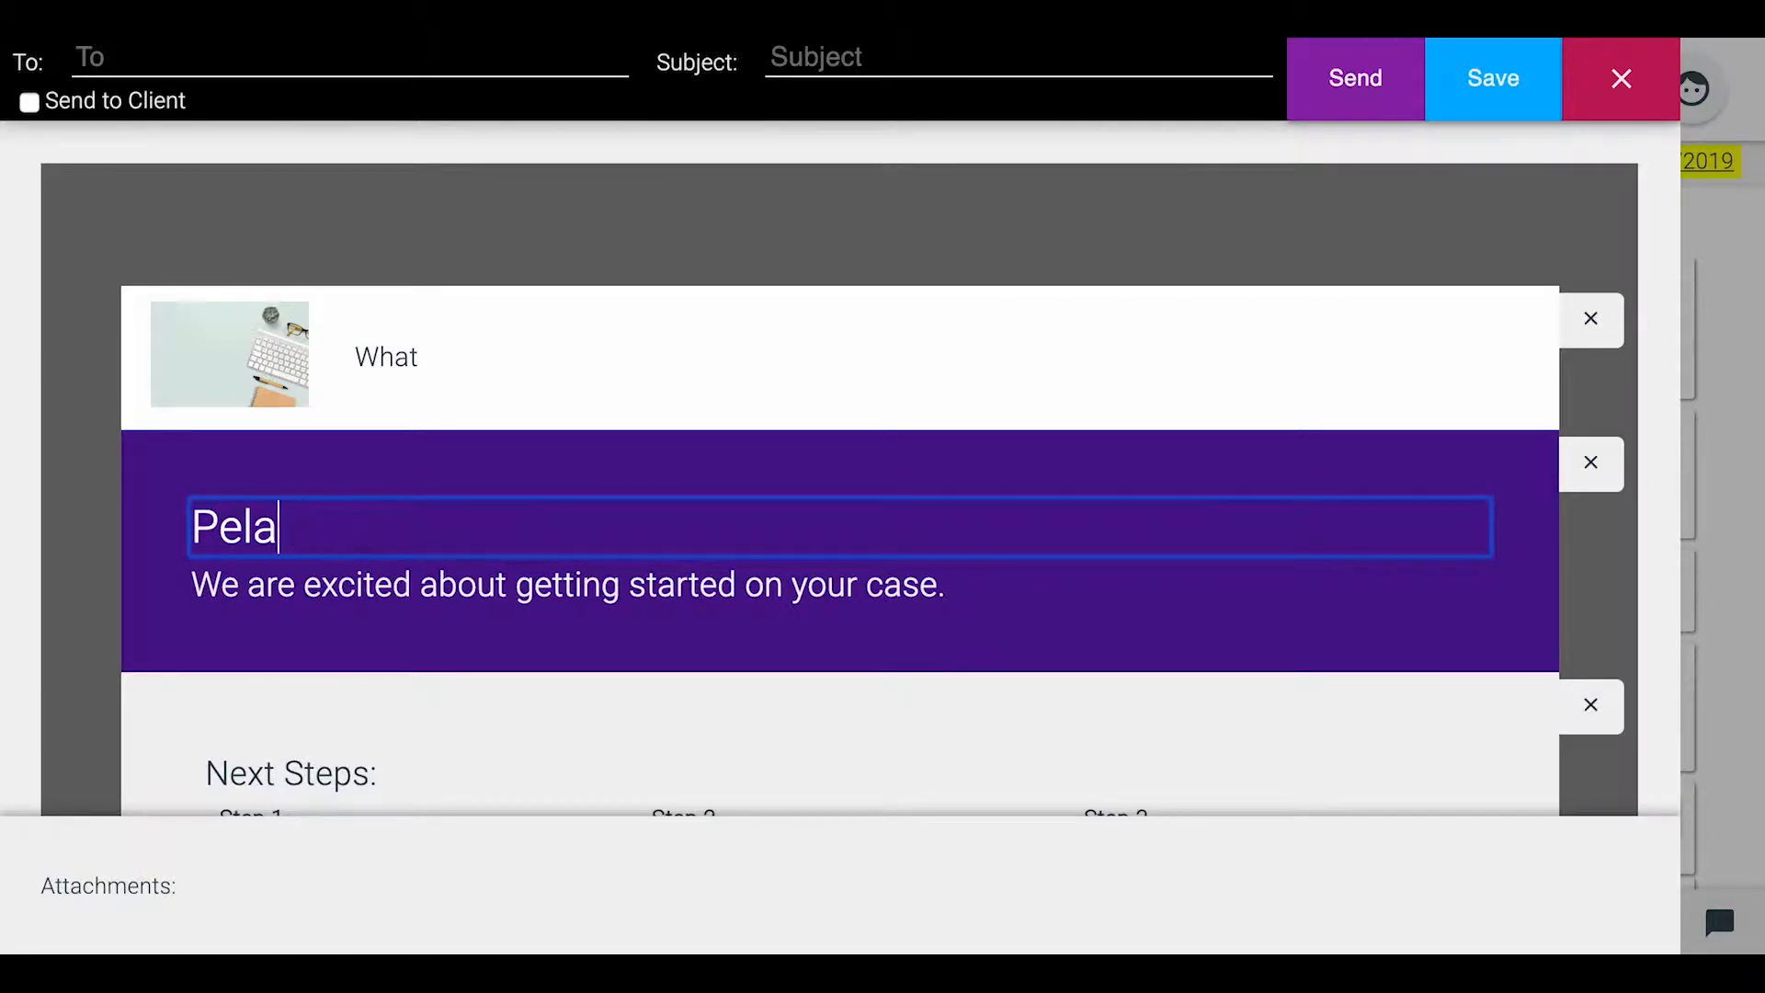
{"action": "type", "text": "lease fill ou"}
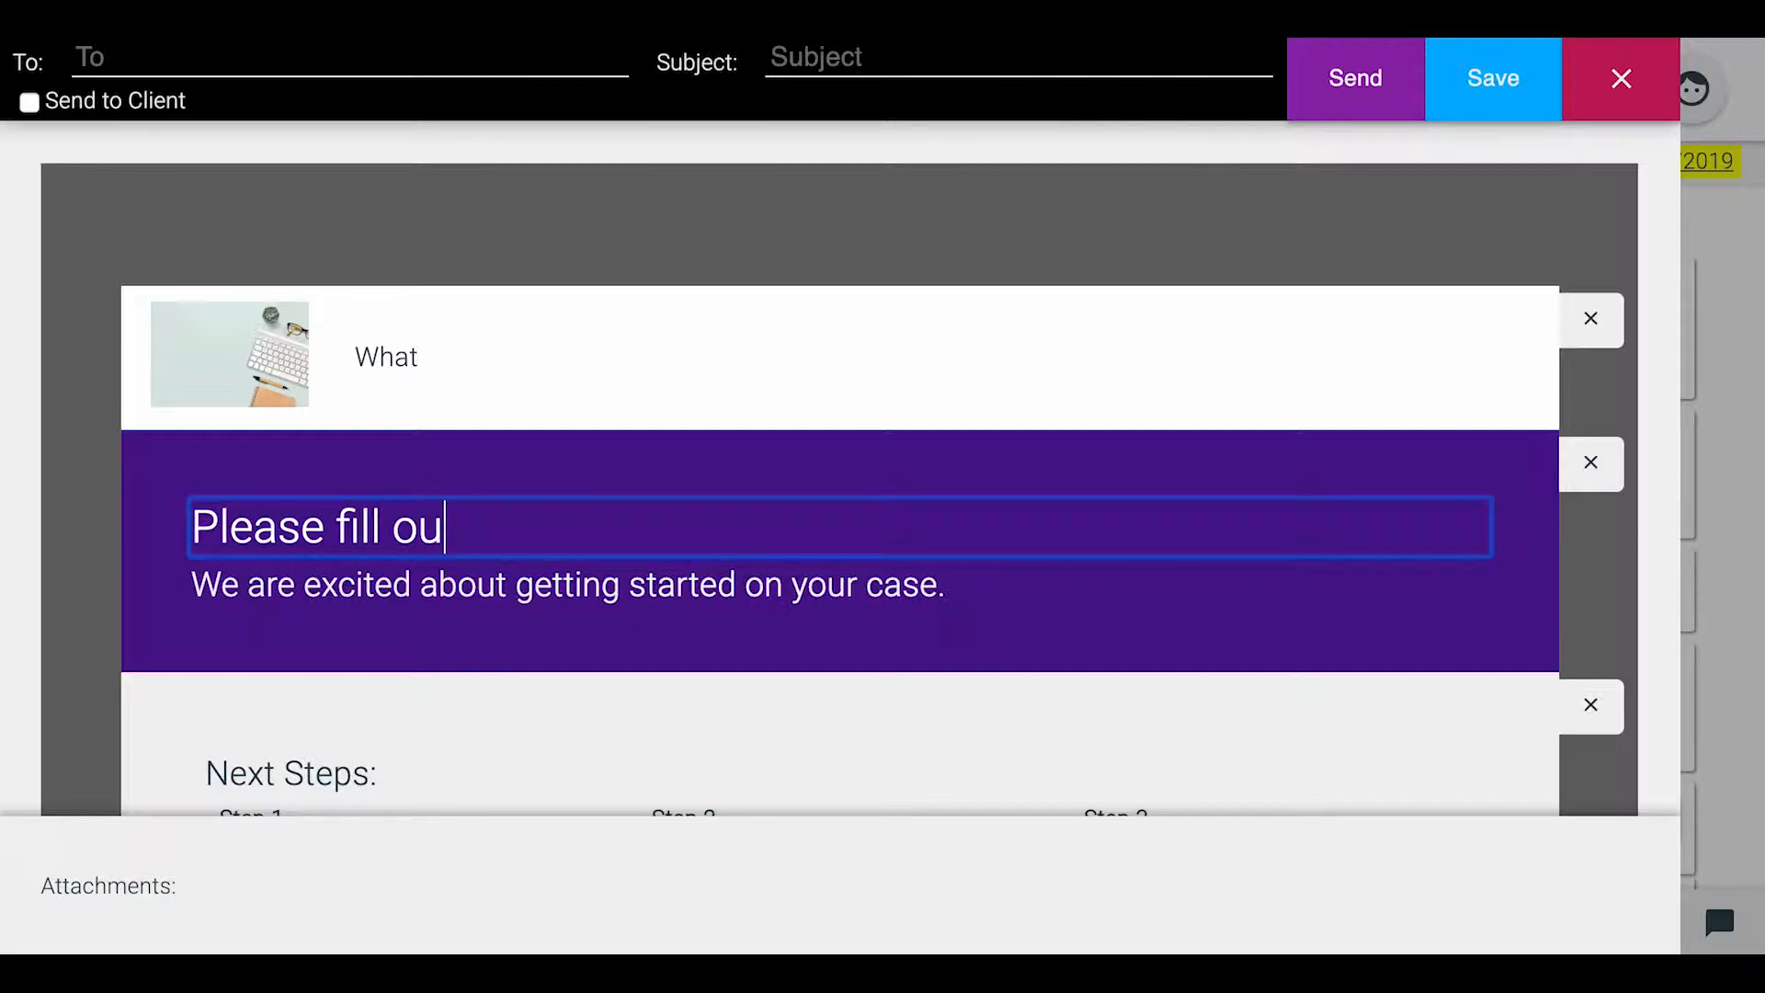
{"action": "type", "text": "t G-28 Forms"}
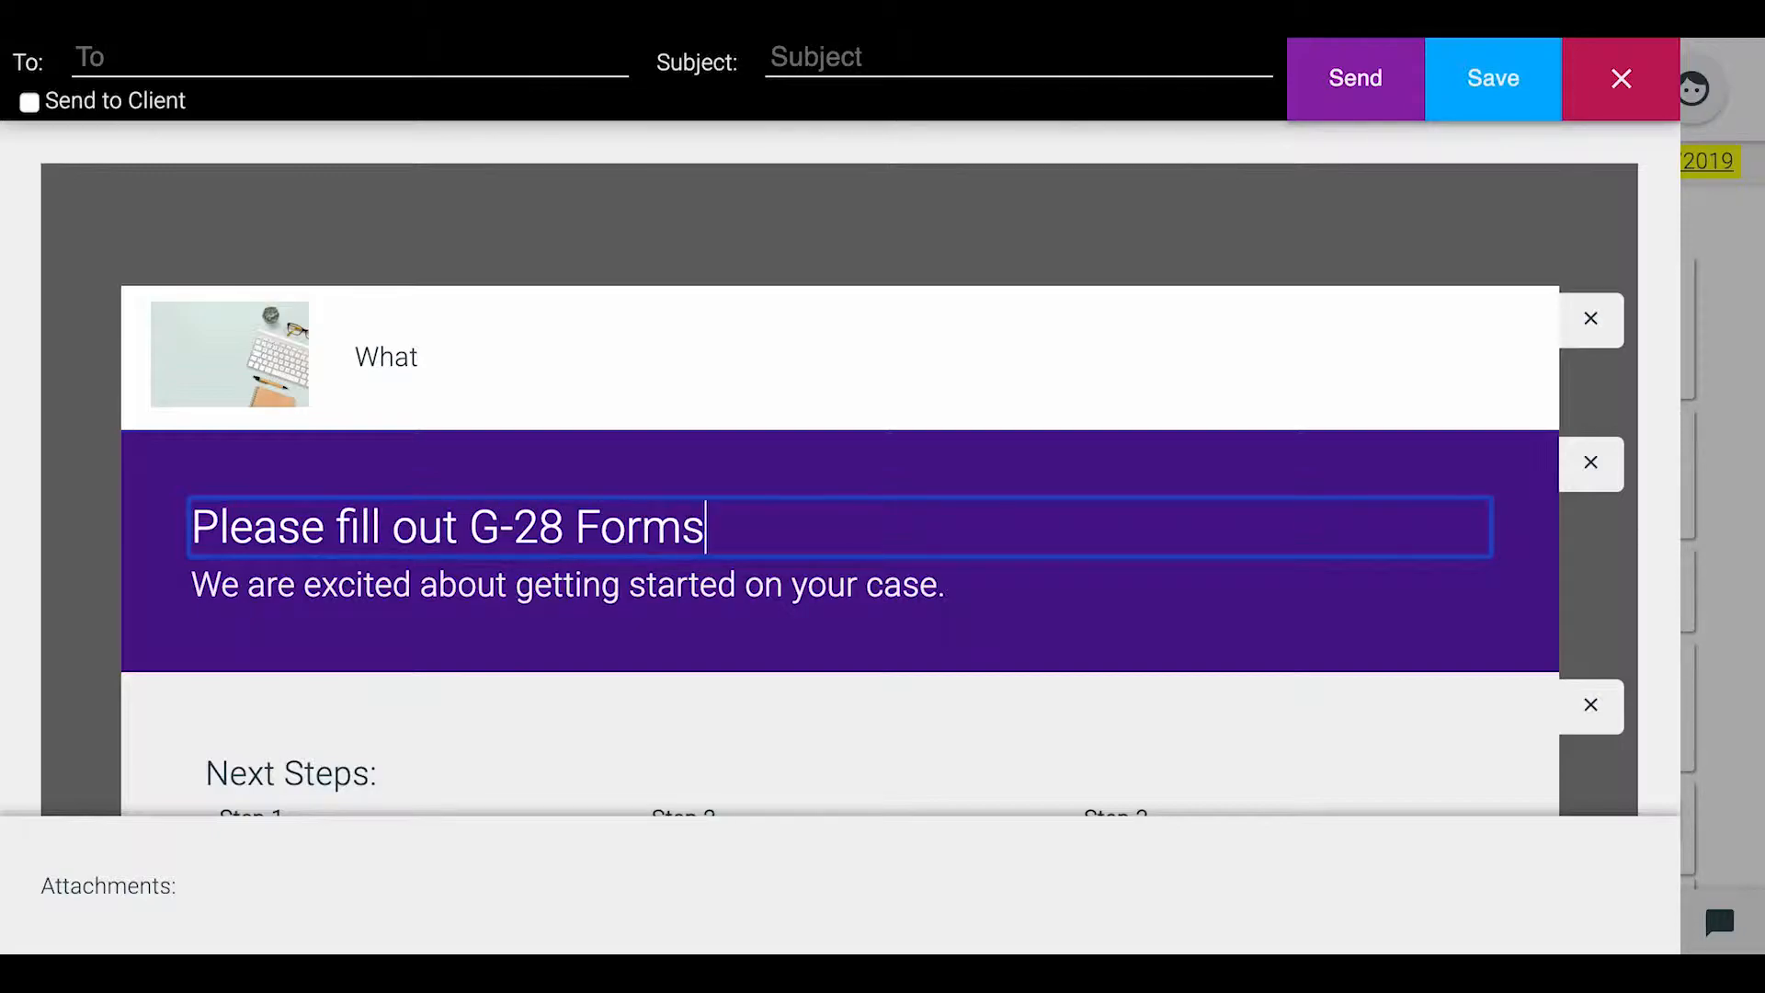
Remove the Next Steps section and the purple heading banner from the email template
{"action": "scroll", "coordinate": [533, 588], "scroll_direction": "down", "scroll_amount": 1}
{"action": "left_click", "coordinate": [548, 532]}
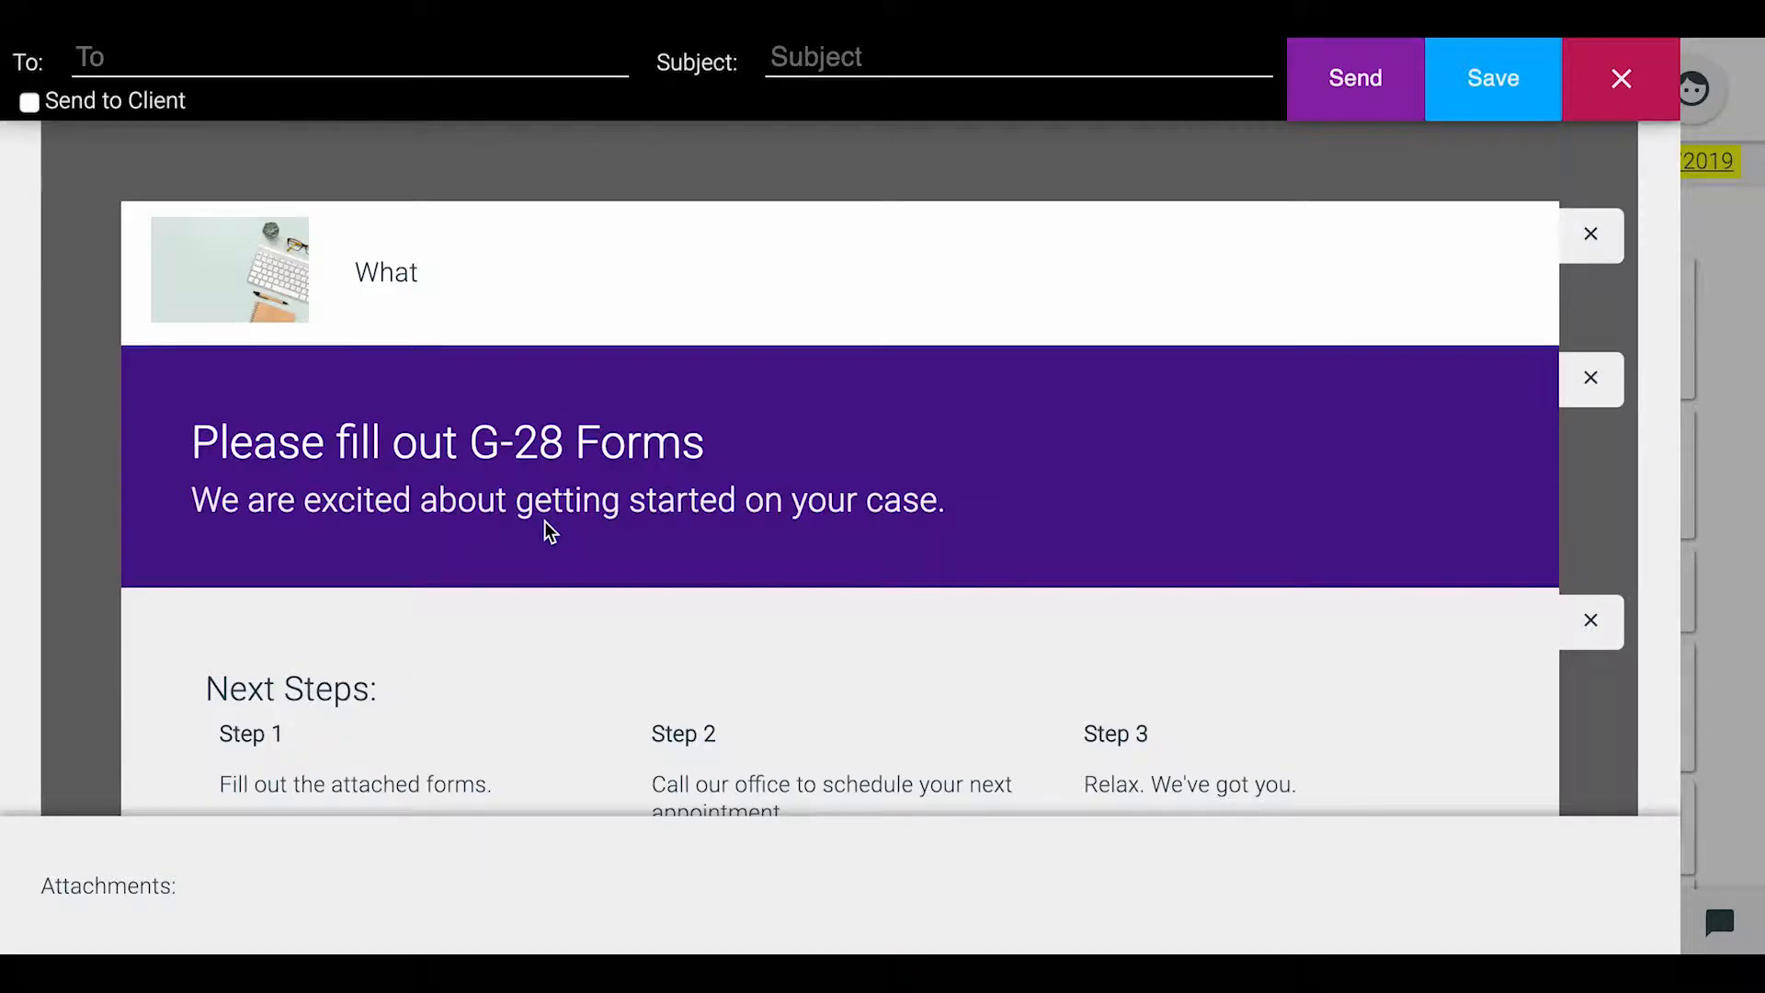
{"action": "scroll", "coordinate": [544, 524], "scroll_direction": "down", "scroll_amount": 5}
{"action": "scroll", "coordinate": [543, 520], "scroll_direction": "up", "scroll_amount": 3}
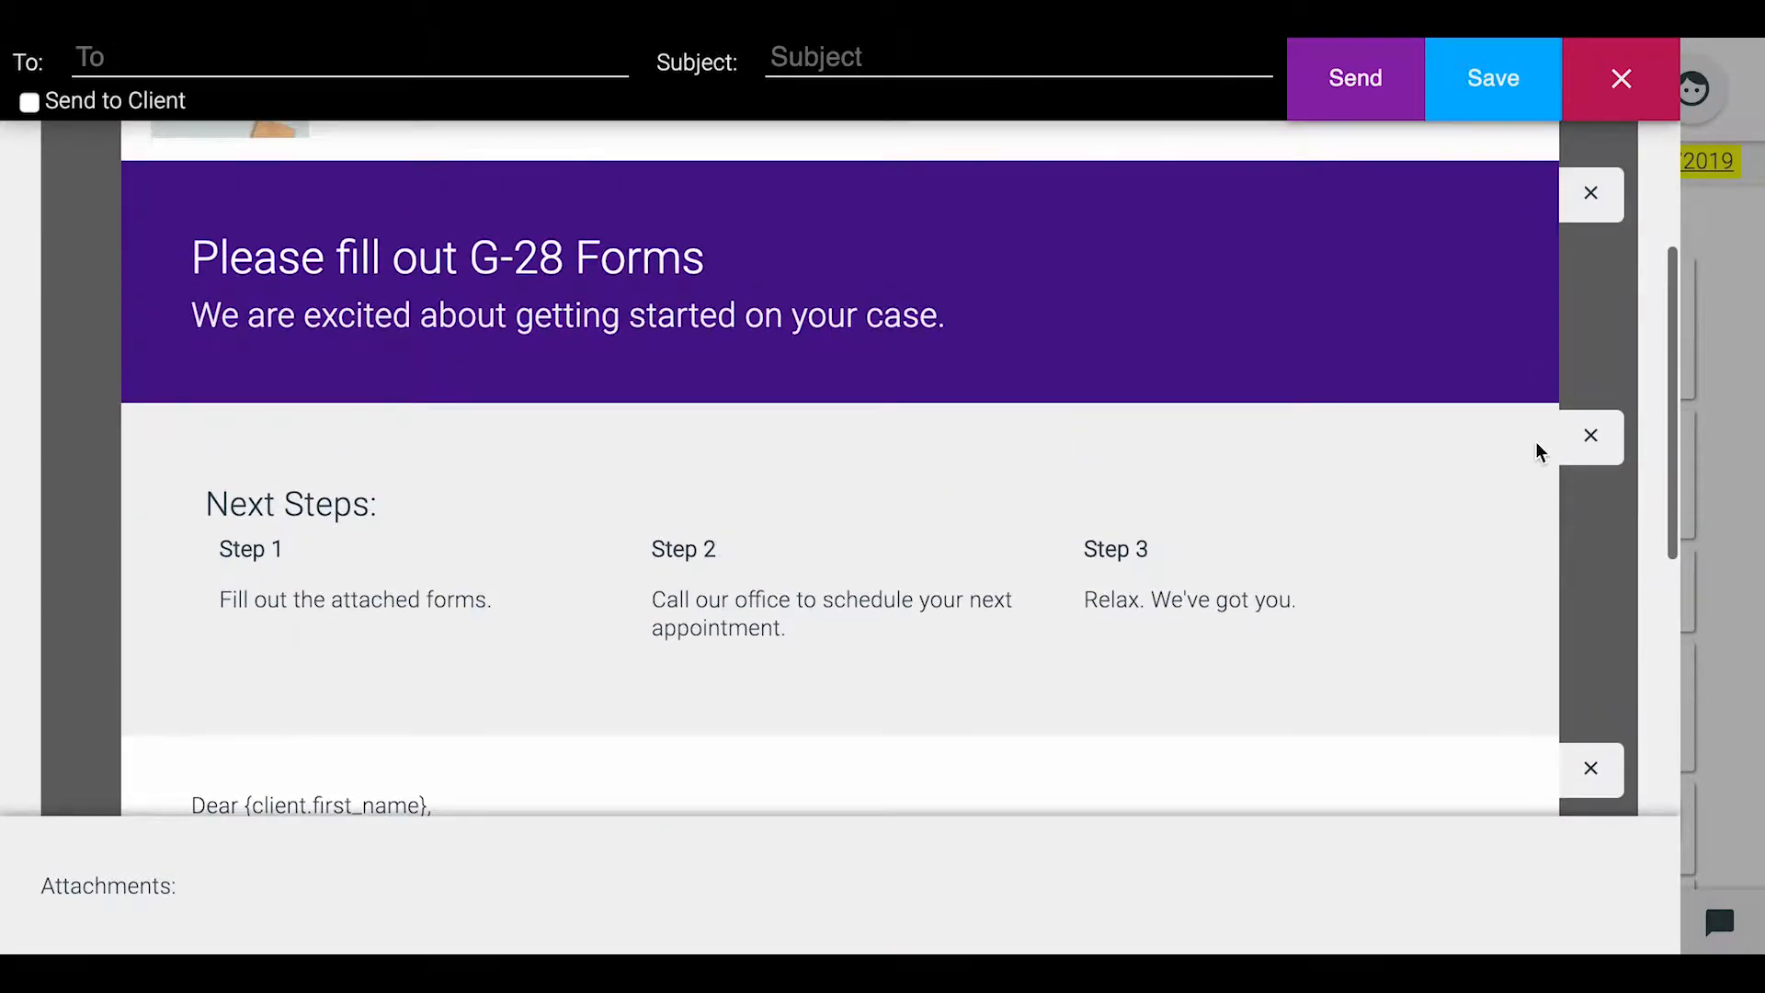
{"action": "left_click", "coordinate": [1590, 439]}
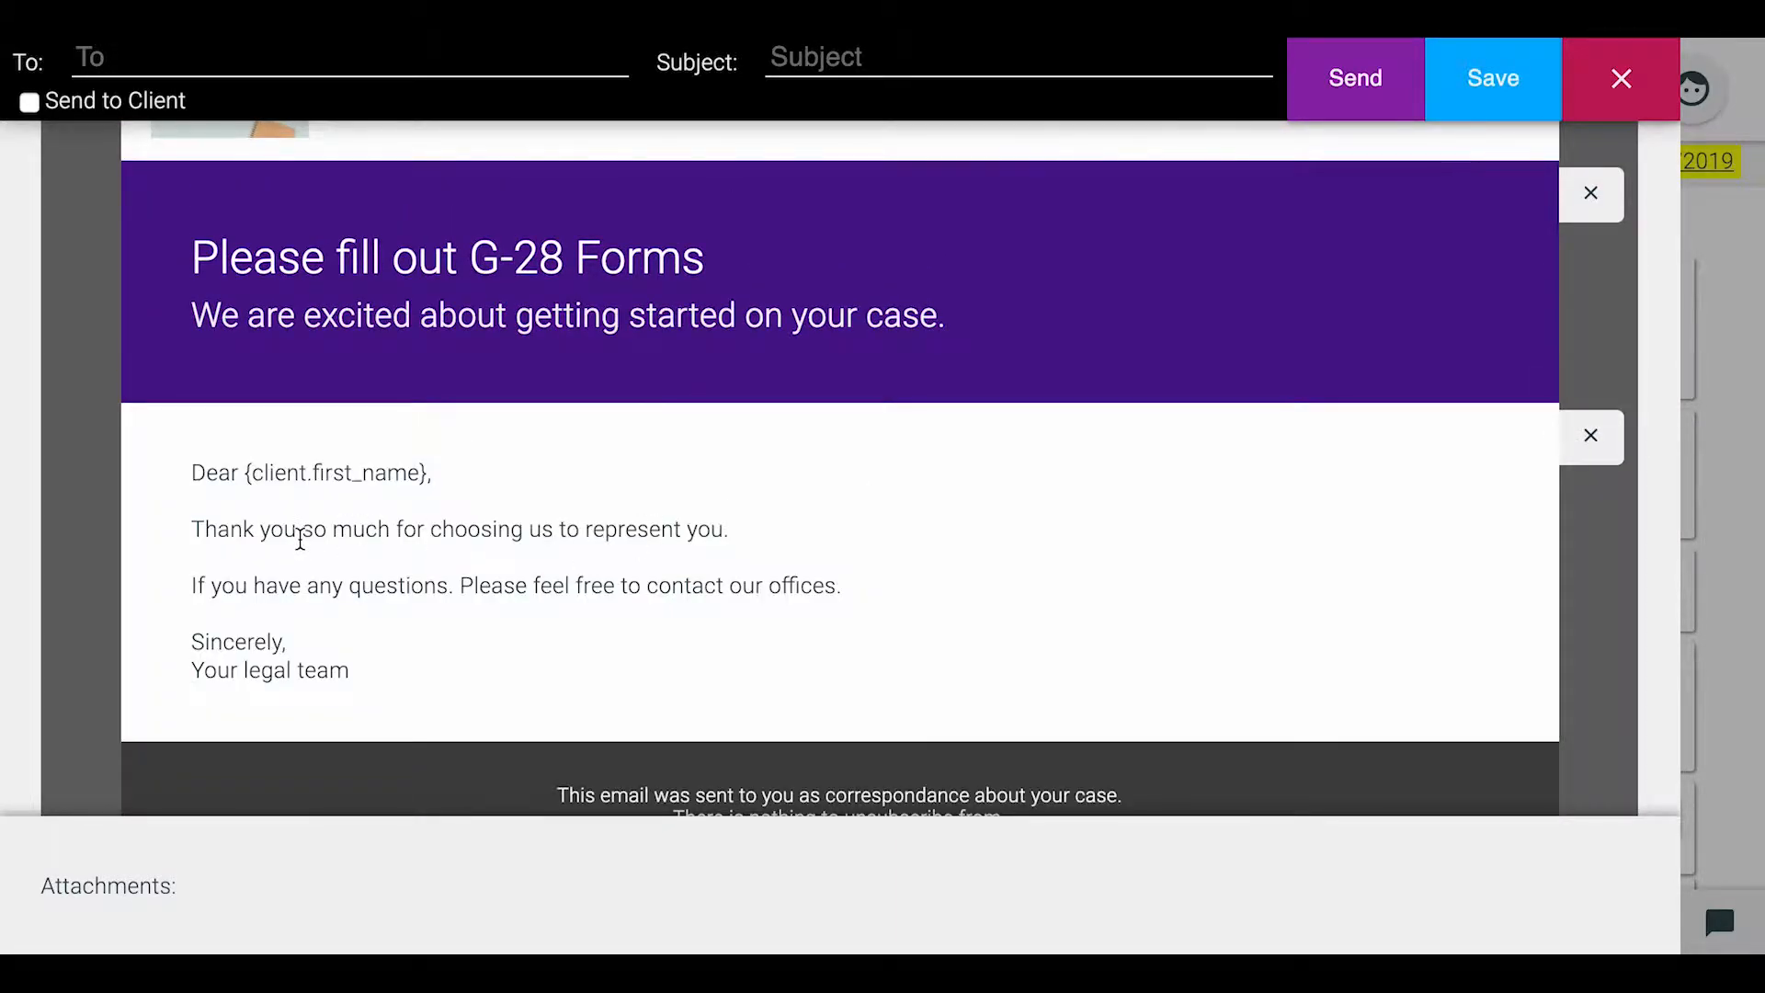
{"action": "scroll", "coordinate": [301, 547], "scroll_direction": "up", "scroll_amount": 2}
{"action": "scroll", "coordinate": [300, 540], "scroll_direction": "down", "scroll_amount": 1}
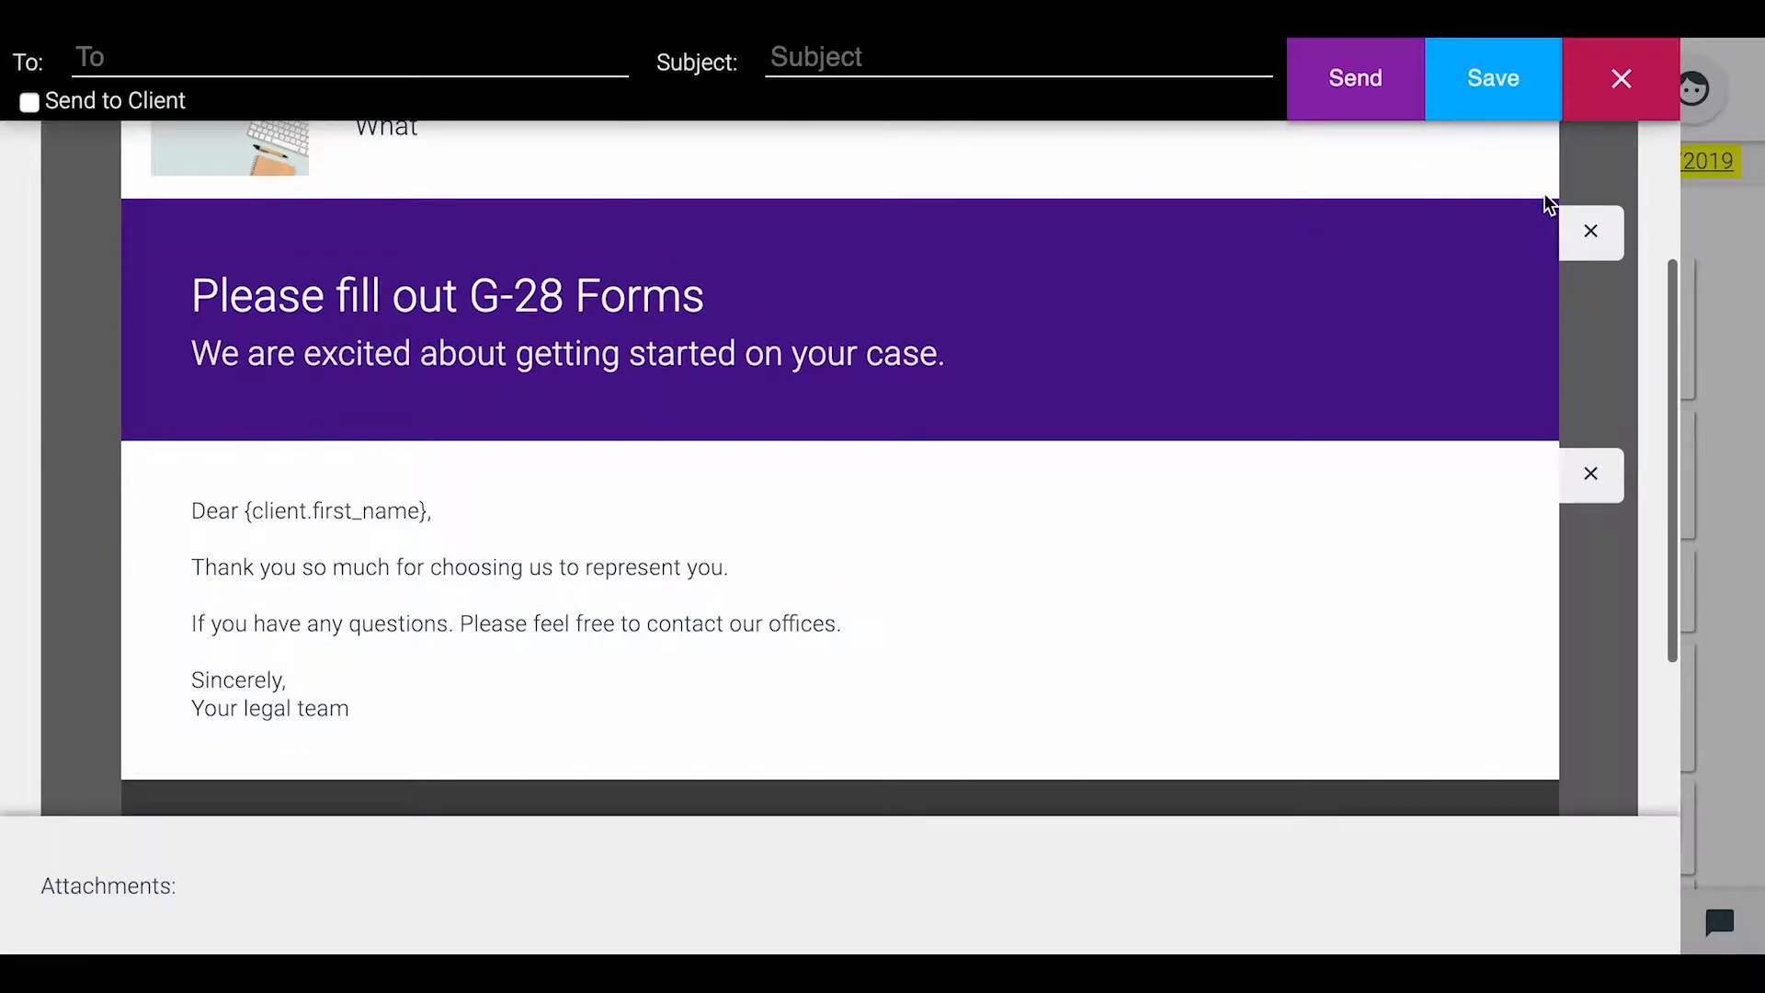
{"action": "left_click", "coordinate": [1589, 230]}
{"action": "scroll", "coordinate": [539, 410], "scroll_direction": "up", "scroll_amount": 3}
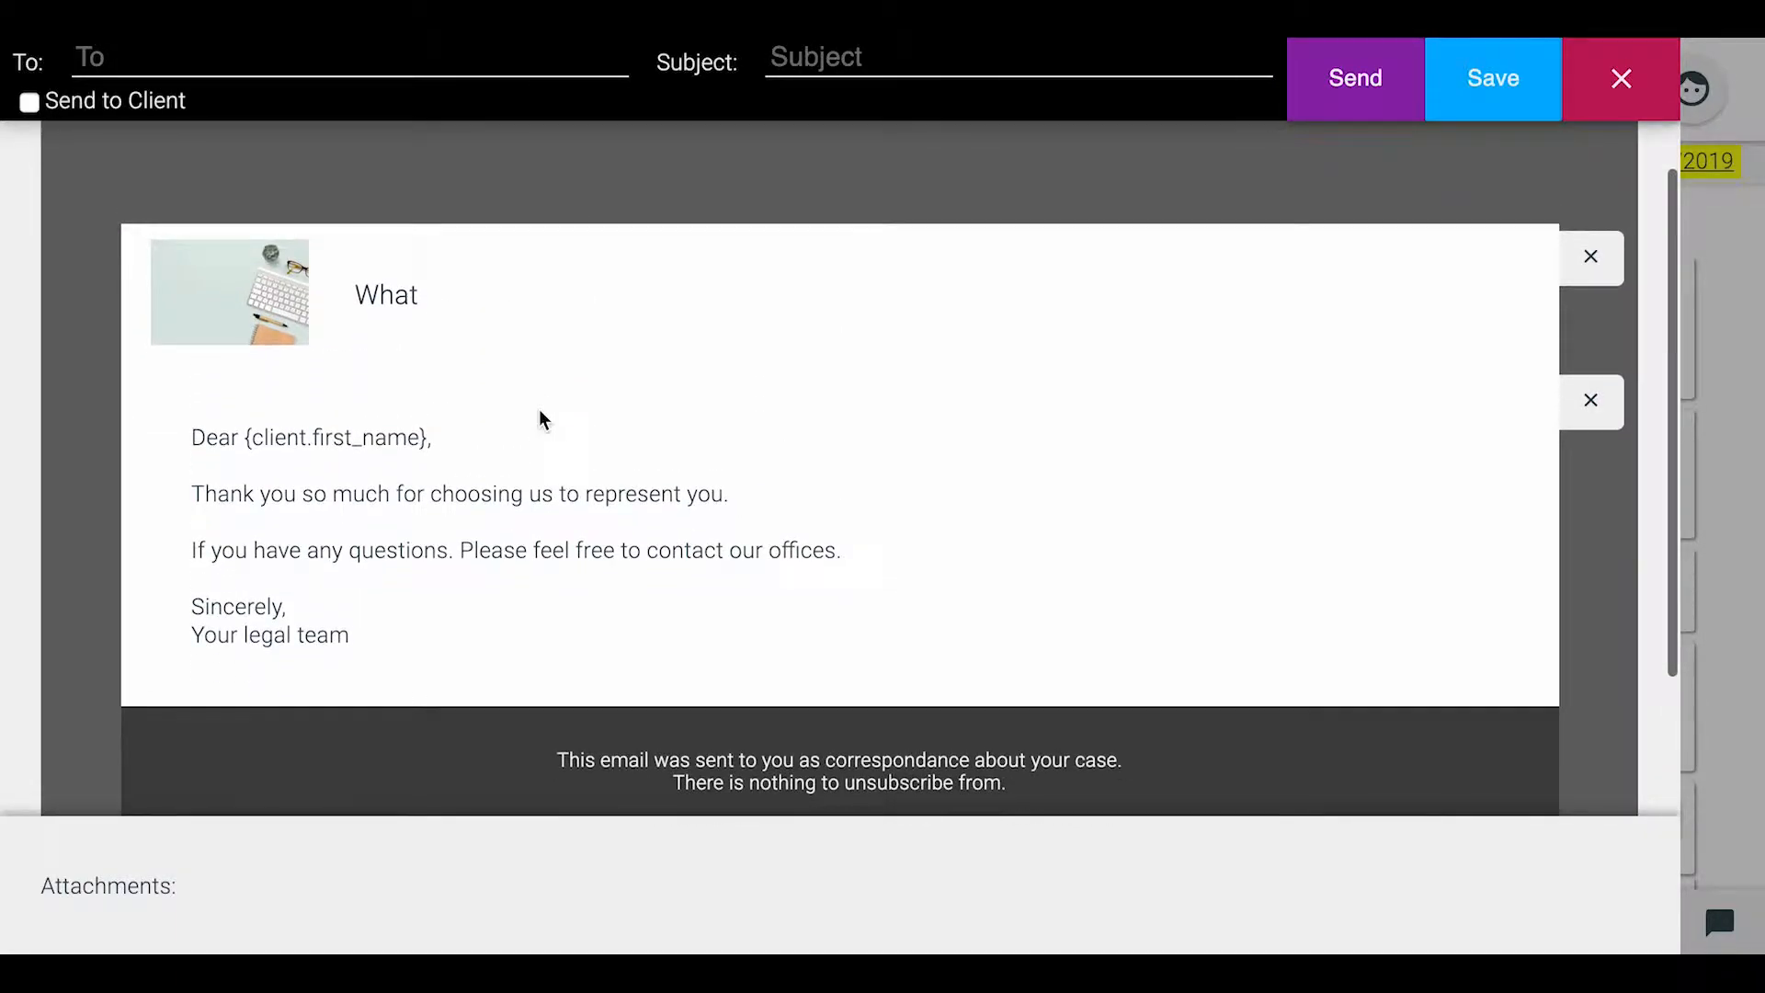
Set the client as the recipient of the G-28 sub-step's email and save the email
{"action": "left_click", "coordinate": [30, 104]}
{"action": "left_click", "coordinate": [1520, 81]}
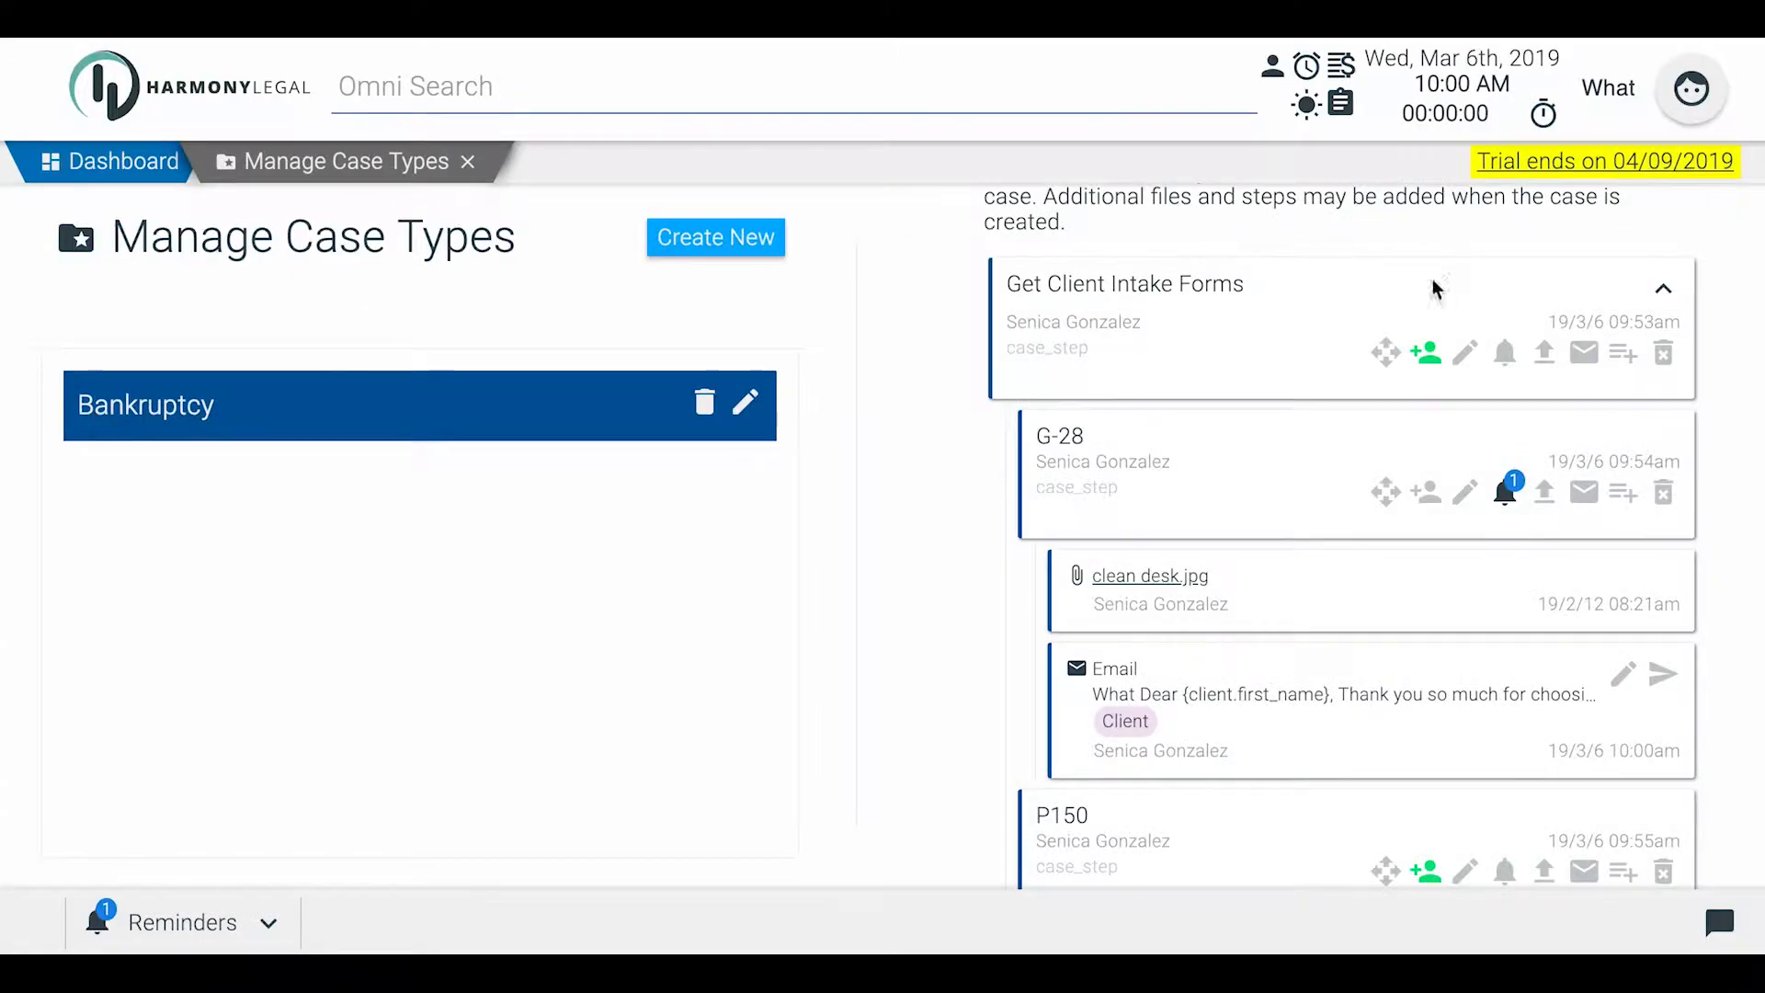
Review the saved email entry under G-28 and the rest of the Bankruptcy case type's steps and files
{"action": "left_click_drag", "start_coordinate": [1098, 668], "coordinate": [1116, 668]}
{"action": "left_click", "coordinate": [1117, 668]}
{"action": "scroll", "coordinate": [1254, 735], "scroll_direction": "down", "scroll_amount": 1}
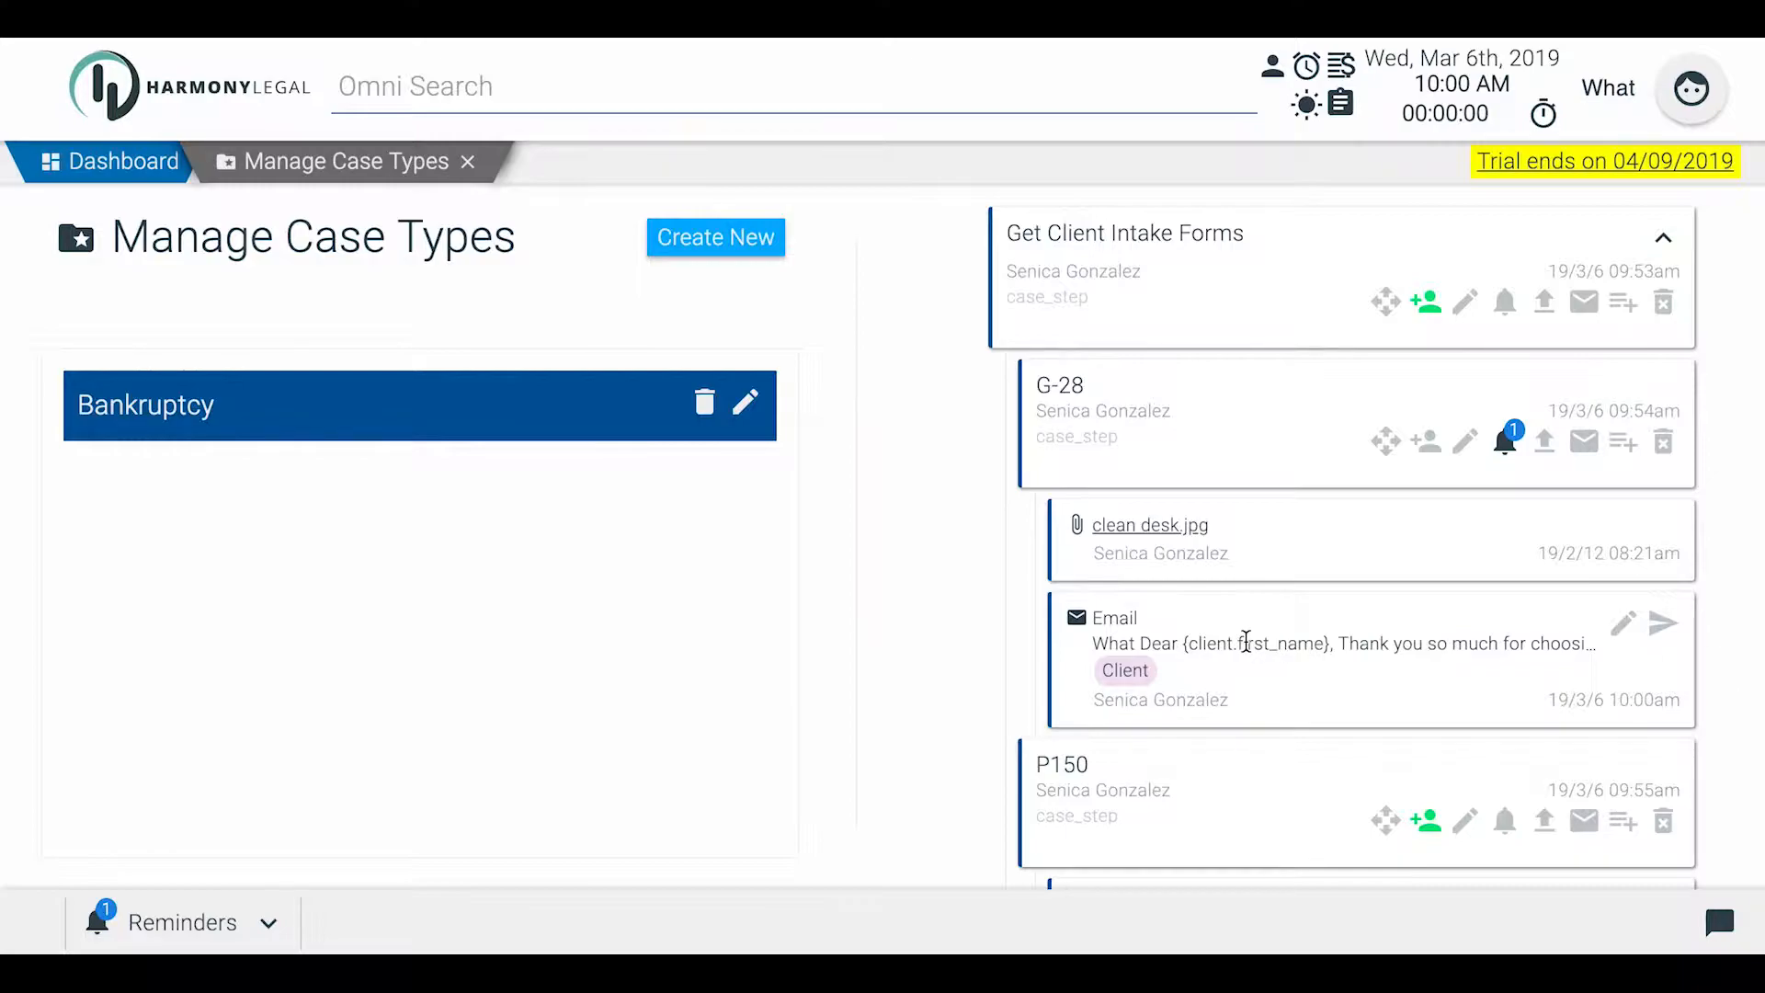
{"action": "scroll", "coordinate": [1245, 641], "scroll_direction": "up", "scroll_amount": 1}
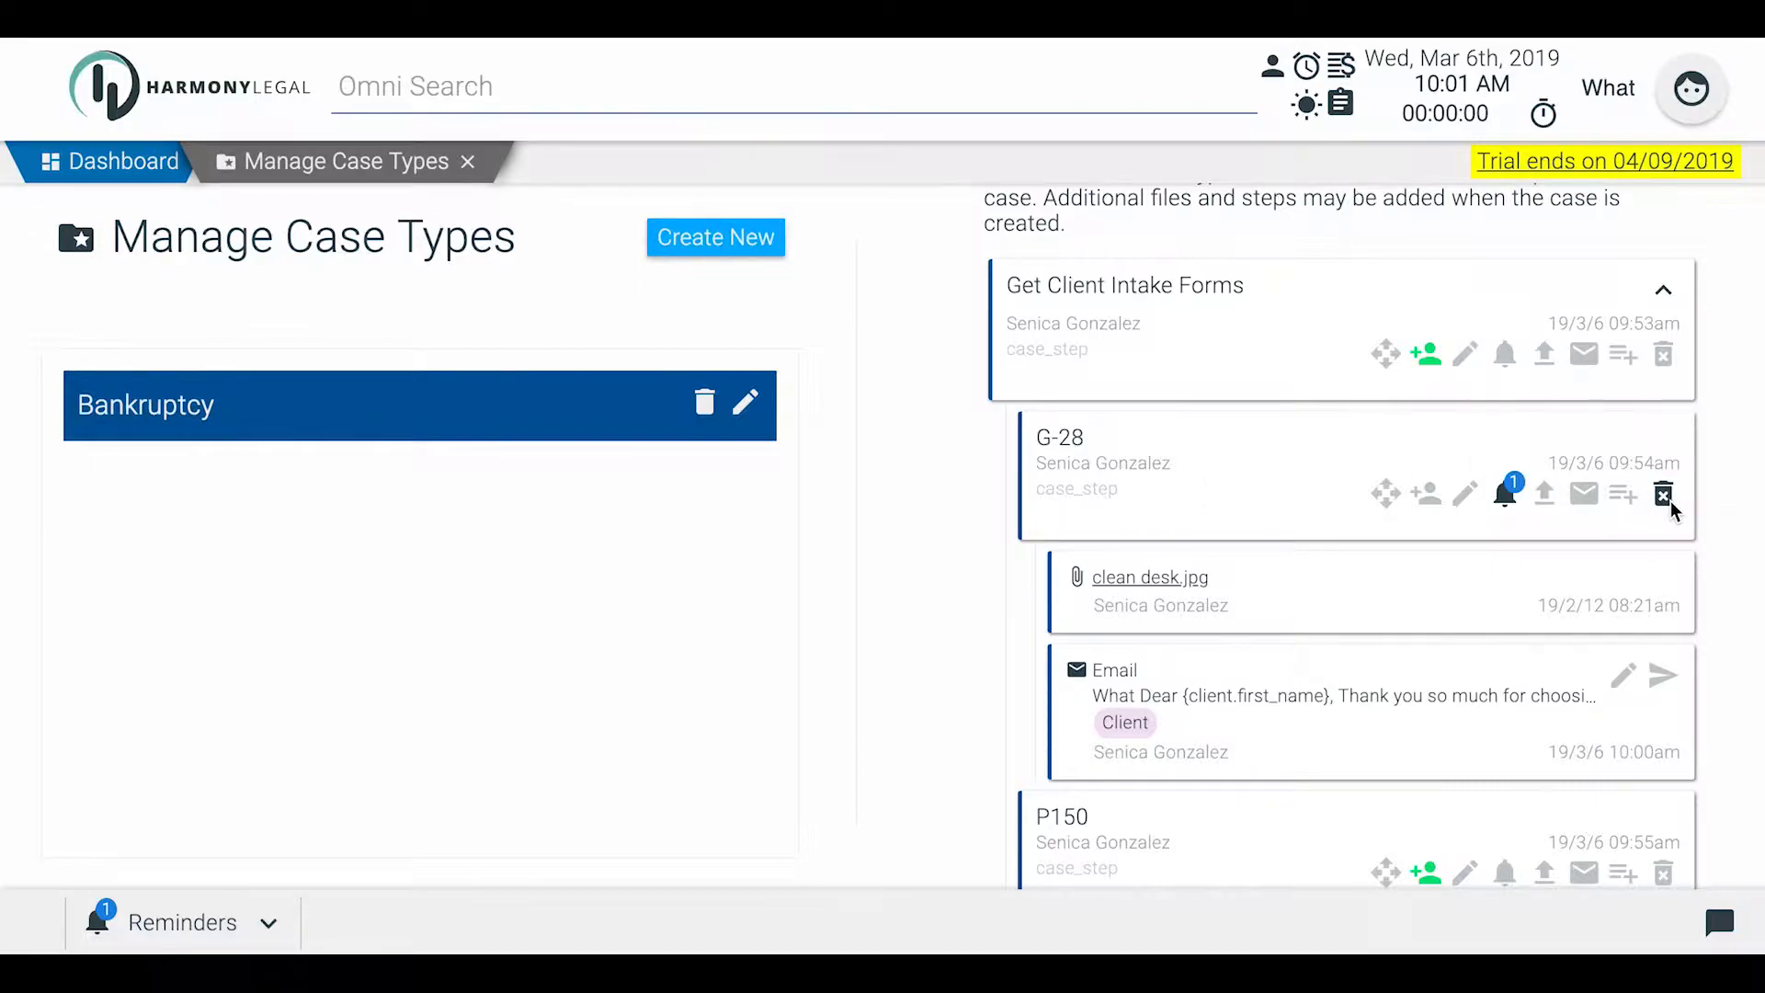
{"action": "scroll", "coordinate": [967, 502], "scroll_direction": "down", "scroll_amount": 5}
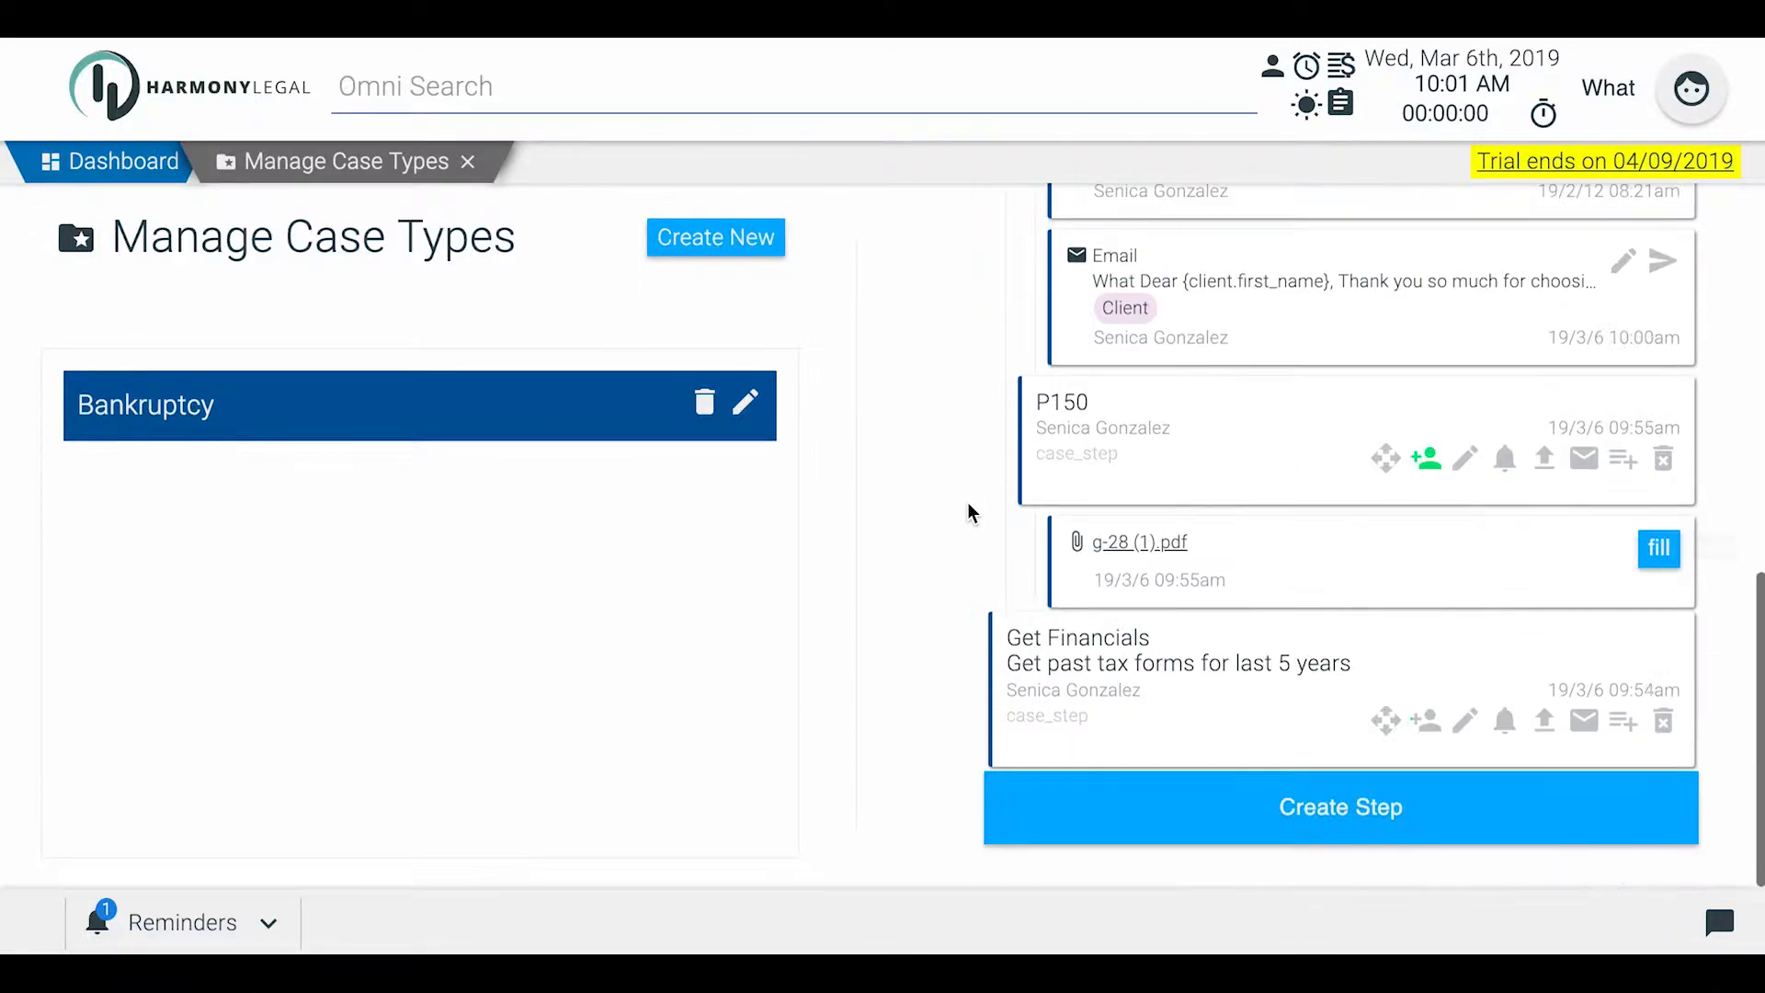
{"action": "scroll", "coordinate": [968, 504], "scroll_direction": "up", "scroll_amount": 8}
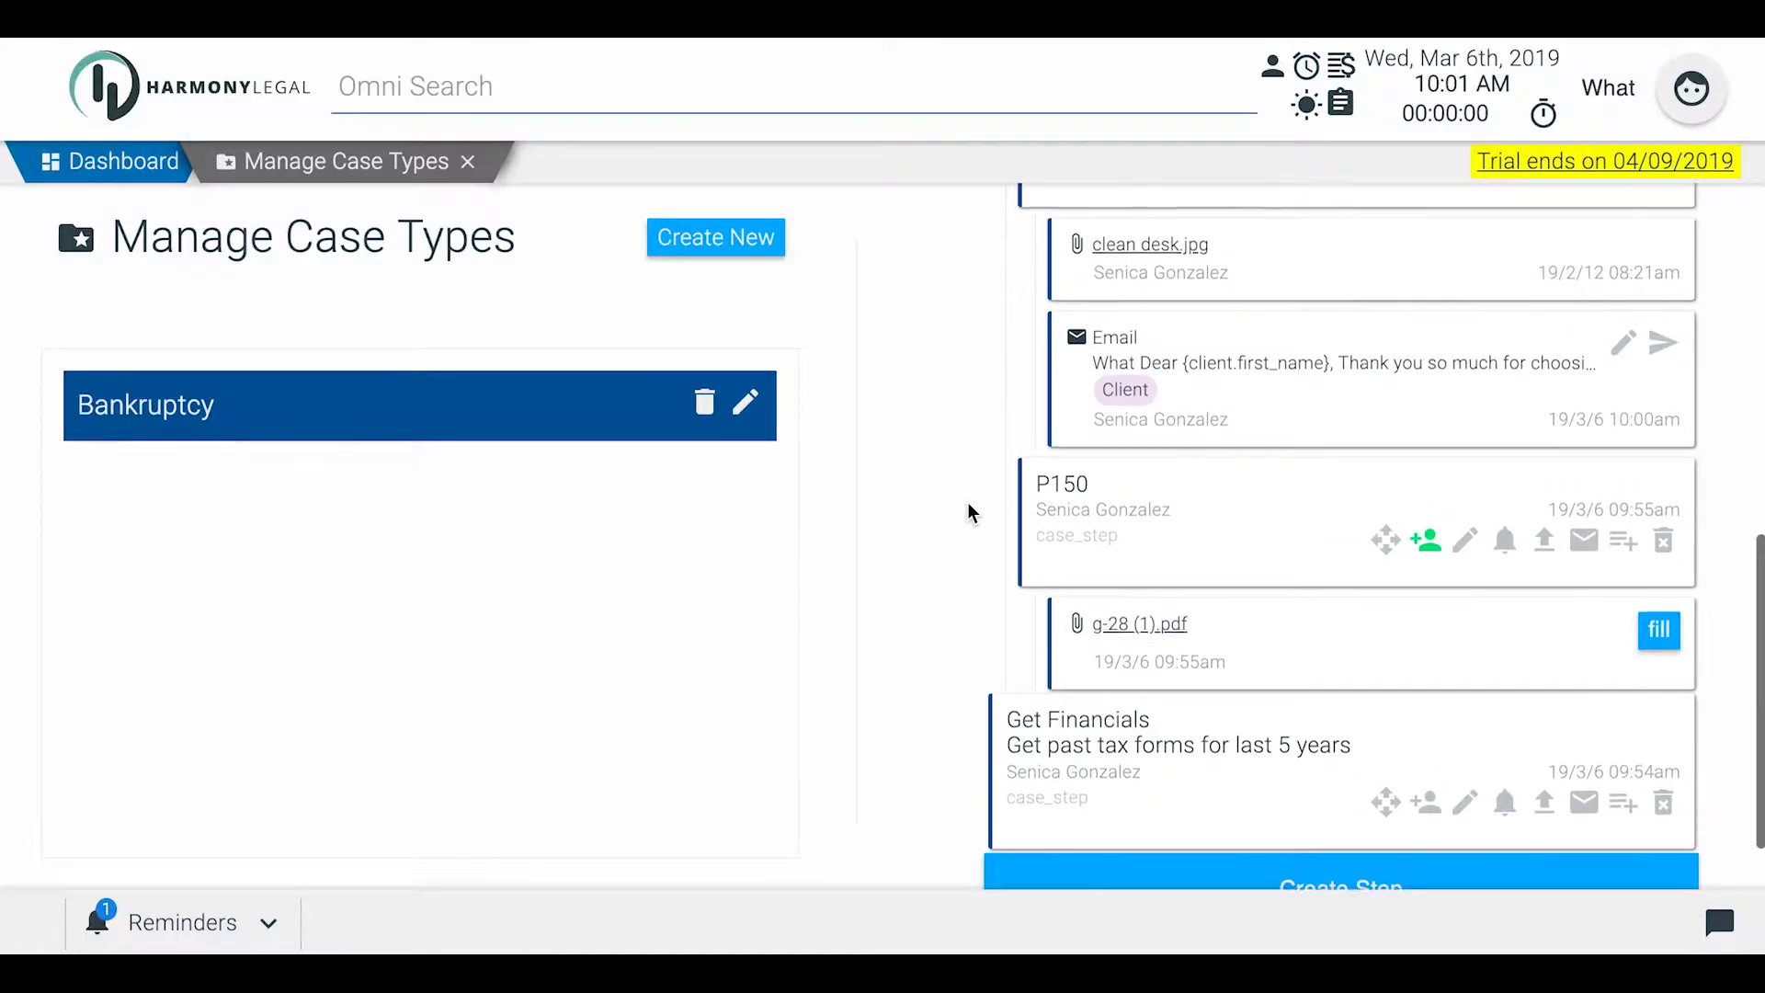
{"action": "scroll", "coordinate": [967, 502], "scroll_direction": "up", "scroll_amount": 2}
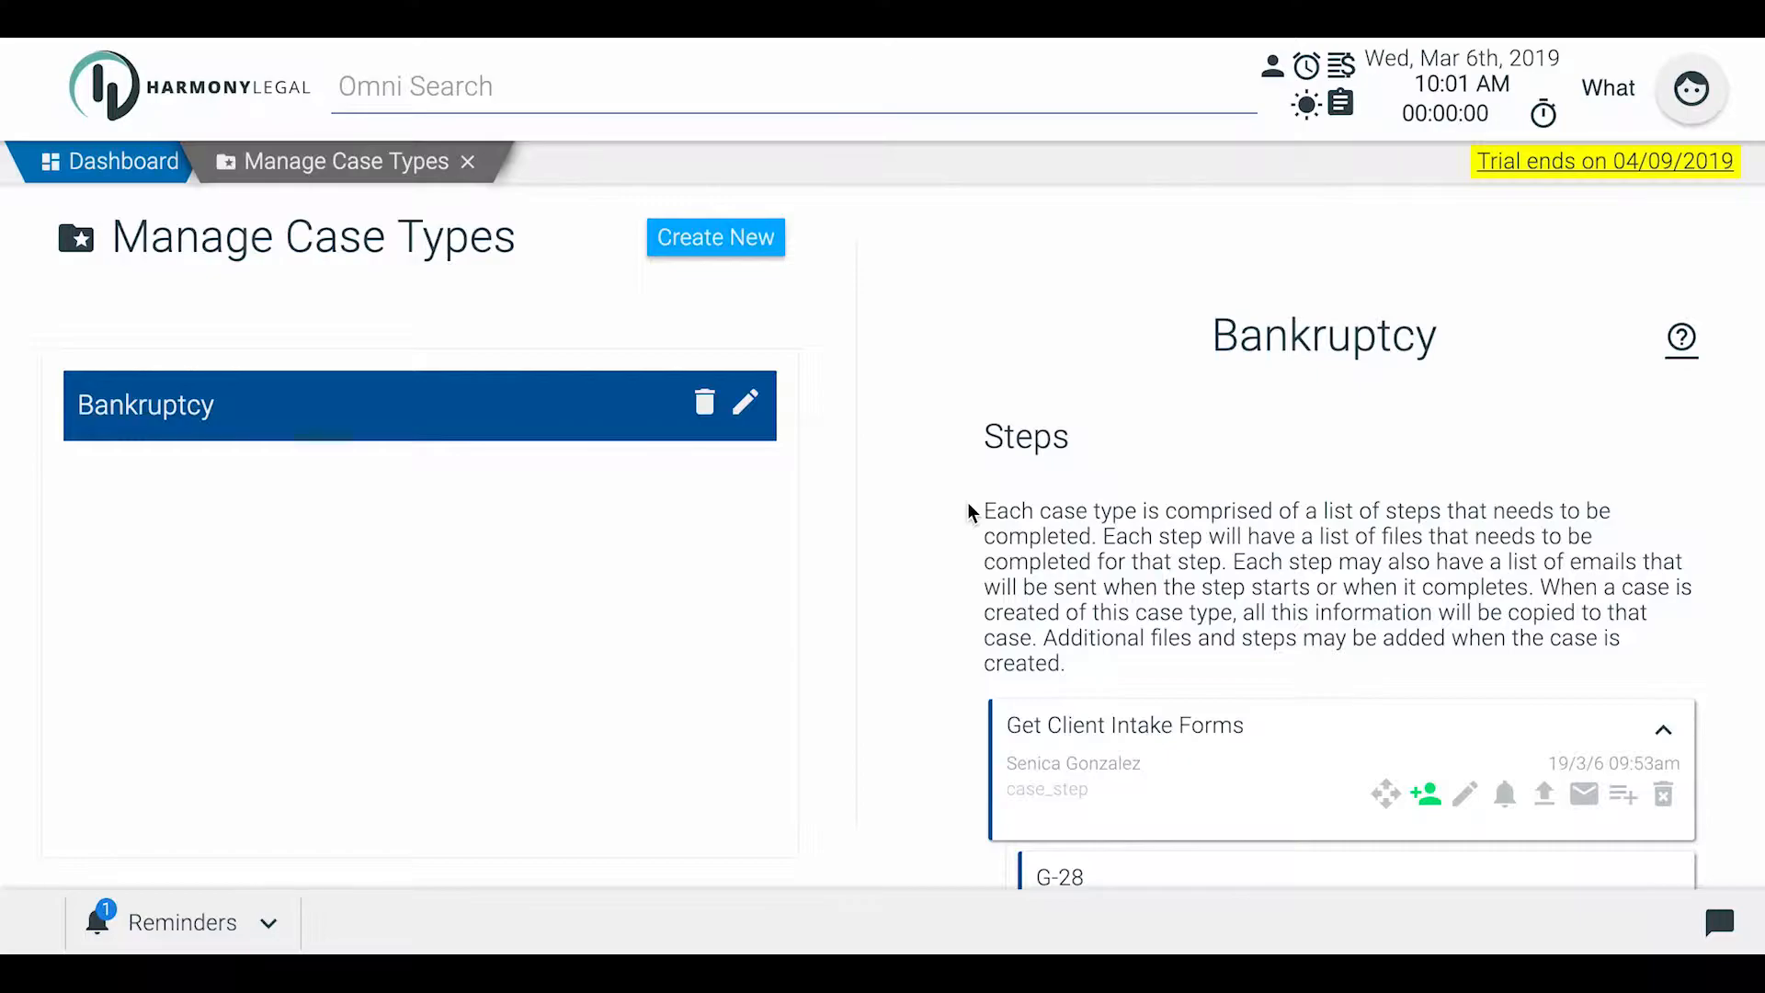
Open the Initial Client Intake form in Manage Forms and examine its Auto-Attach options
{"action": "left_click", "coordinate": [139, 164]}
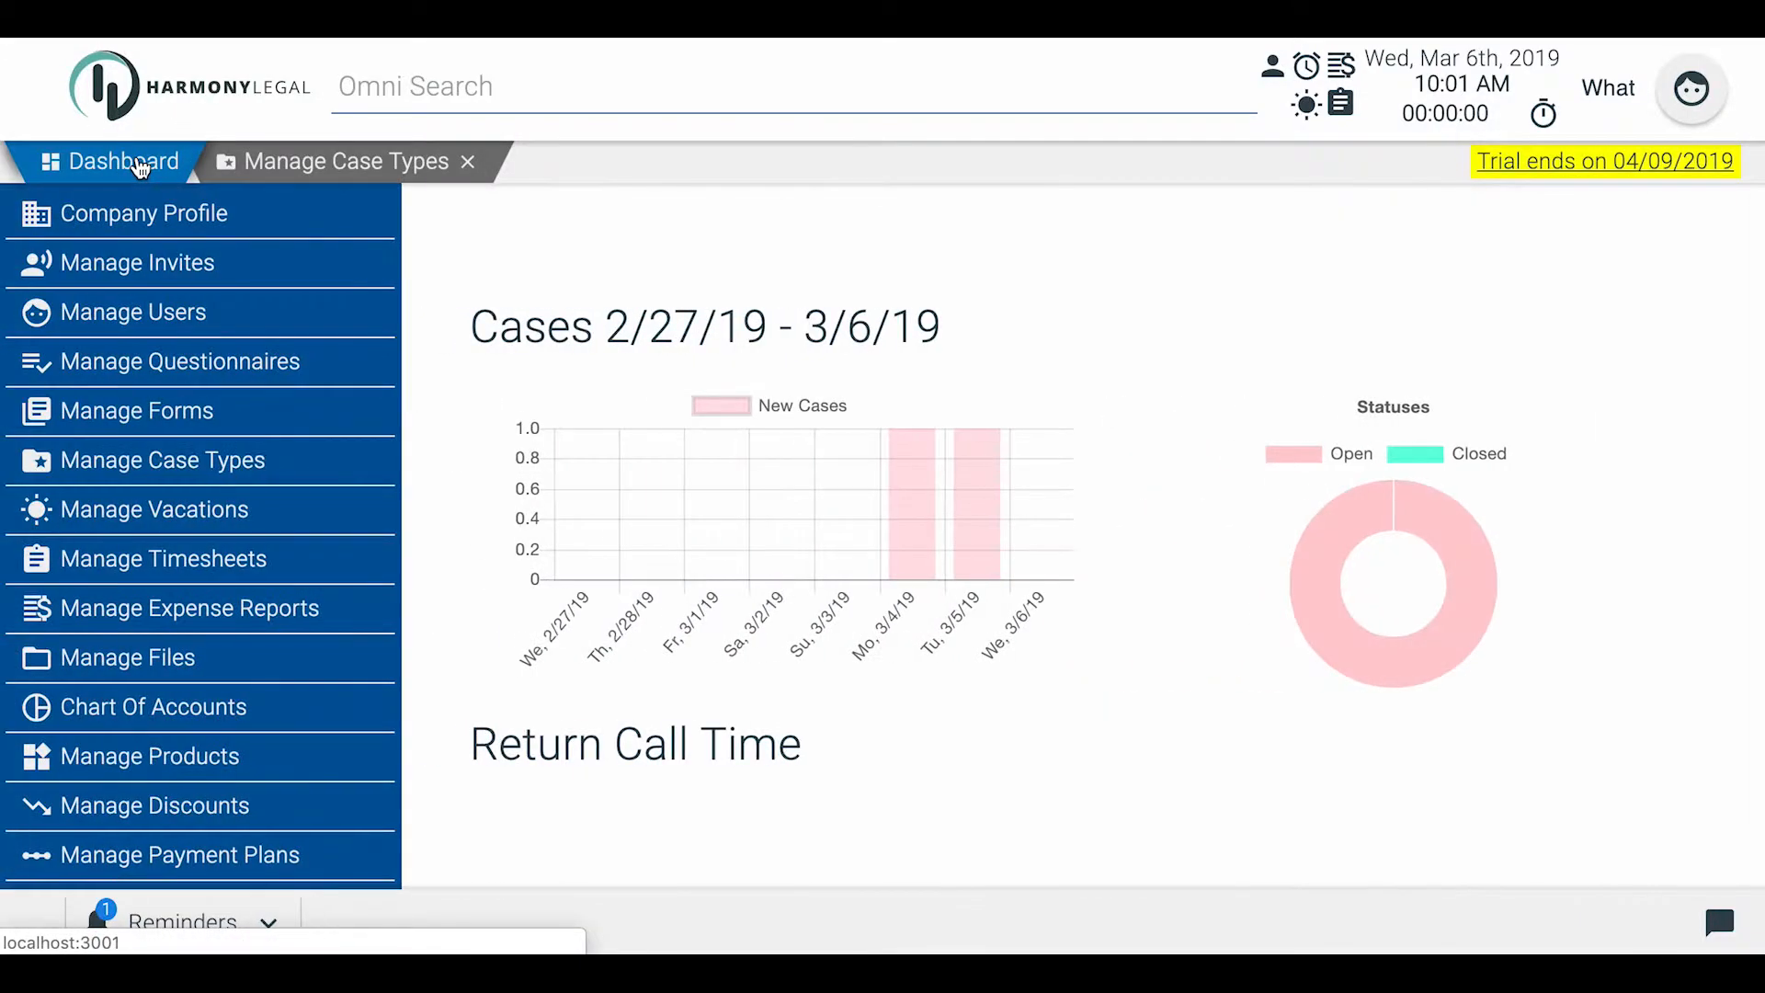
{"action": "left_click", "coordinate": [126, 410]}
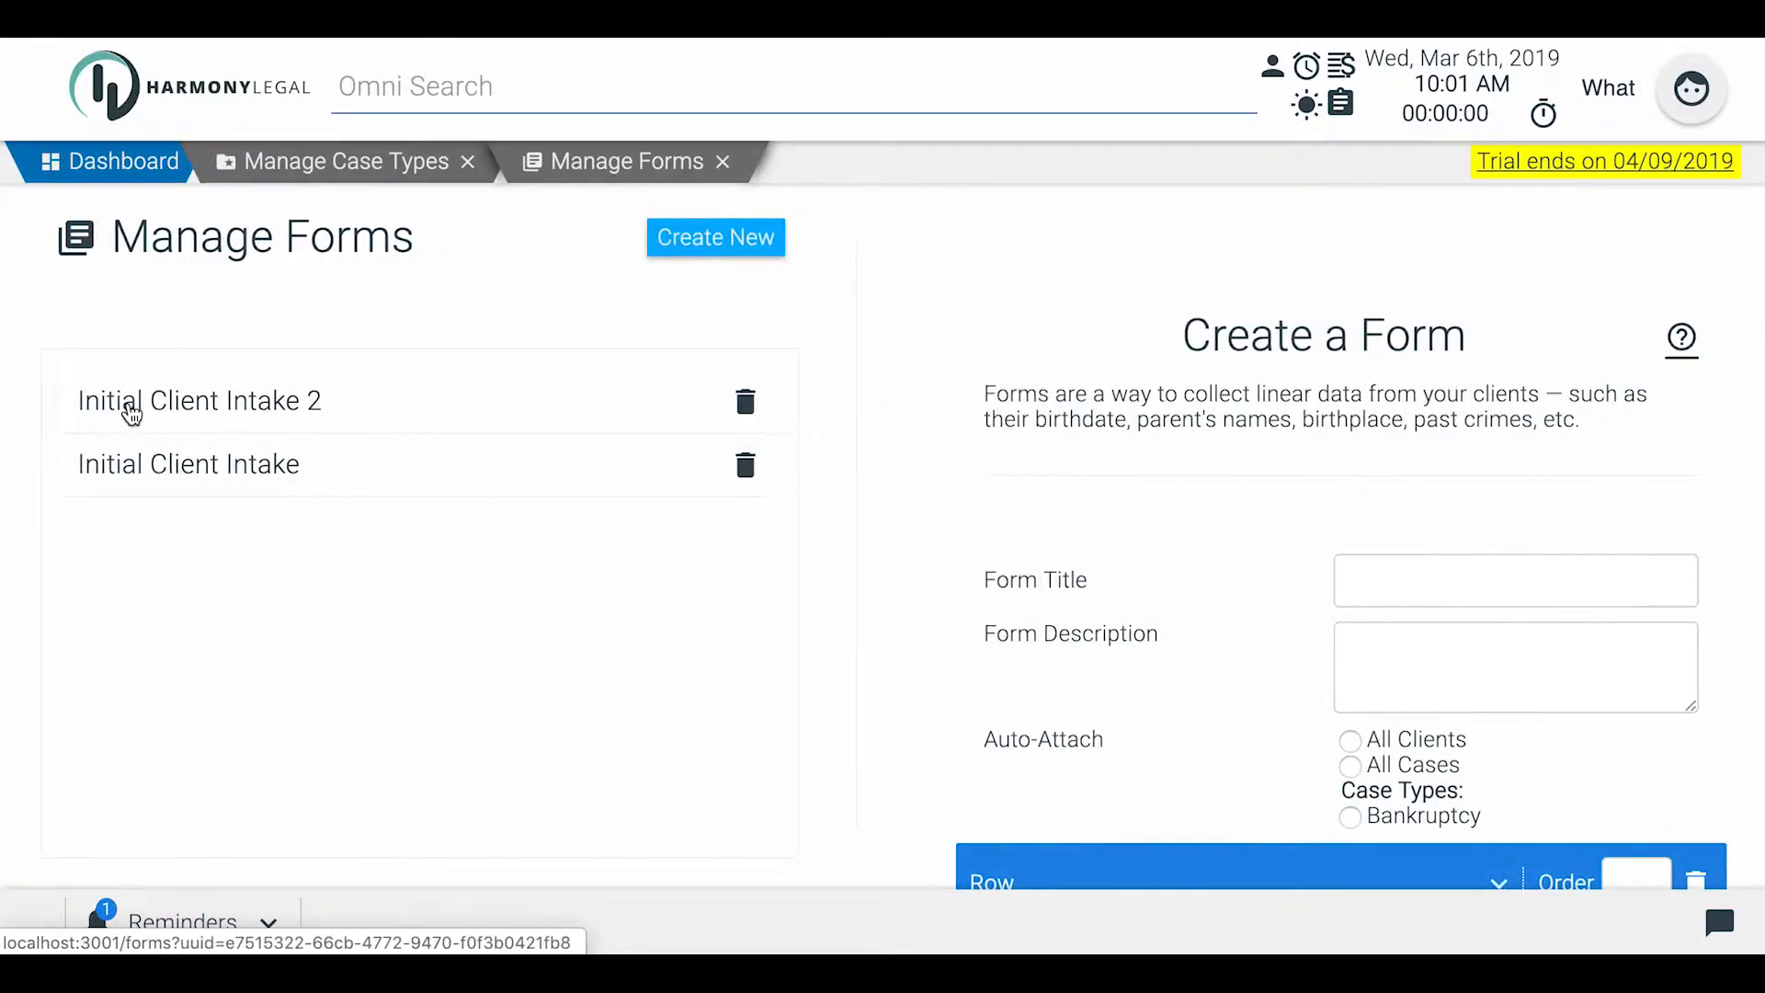
{"action": "left_click", "coordinate": [500, 460]}
{"action": "scroll", "coordinate": [1195, 540], "scroll_direction": "down", "scroll_amount": 3}
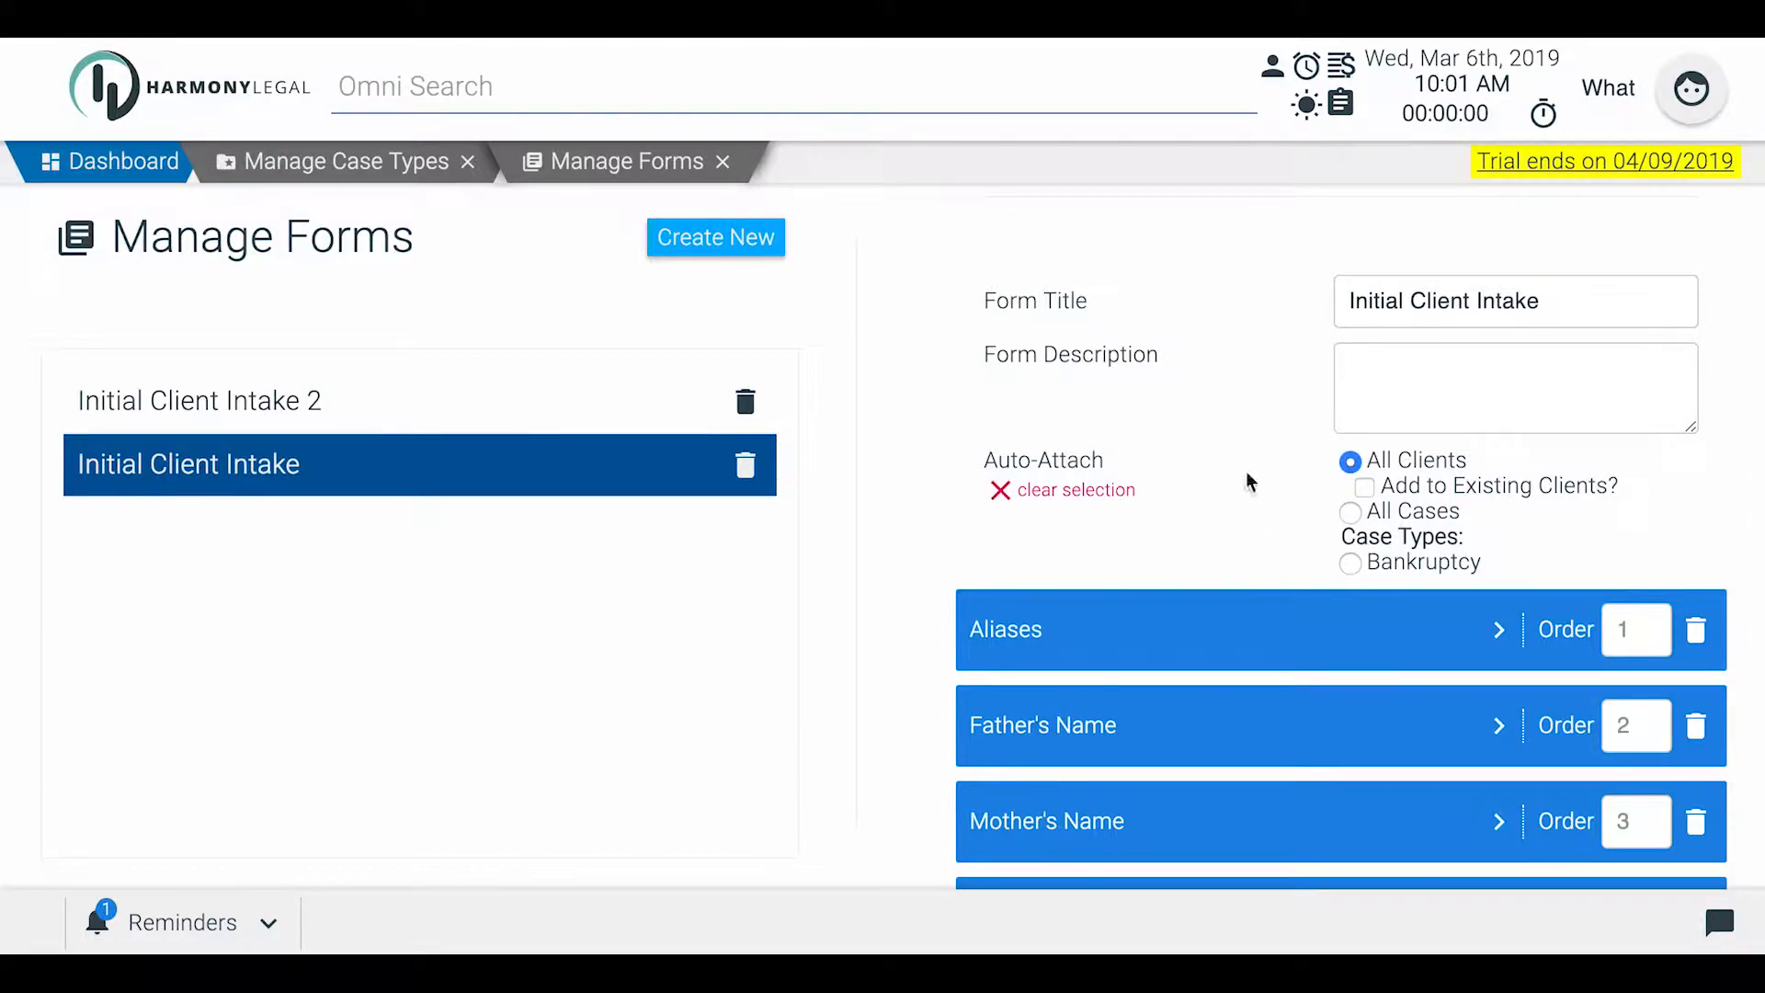
Search for the client by name from the dashboard and open the client's record
{"action": "left_click", "coordinate": [126, 179]}
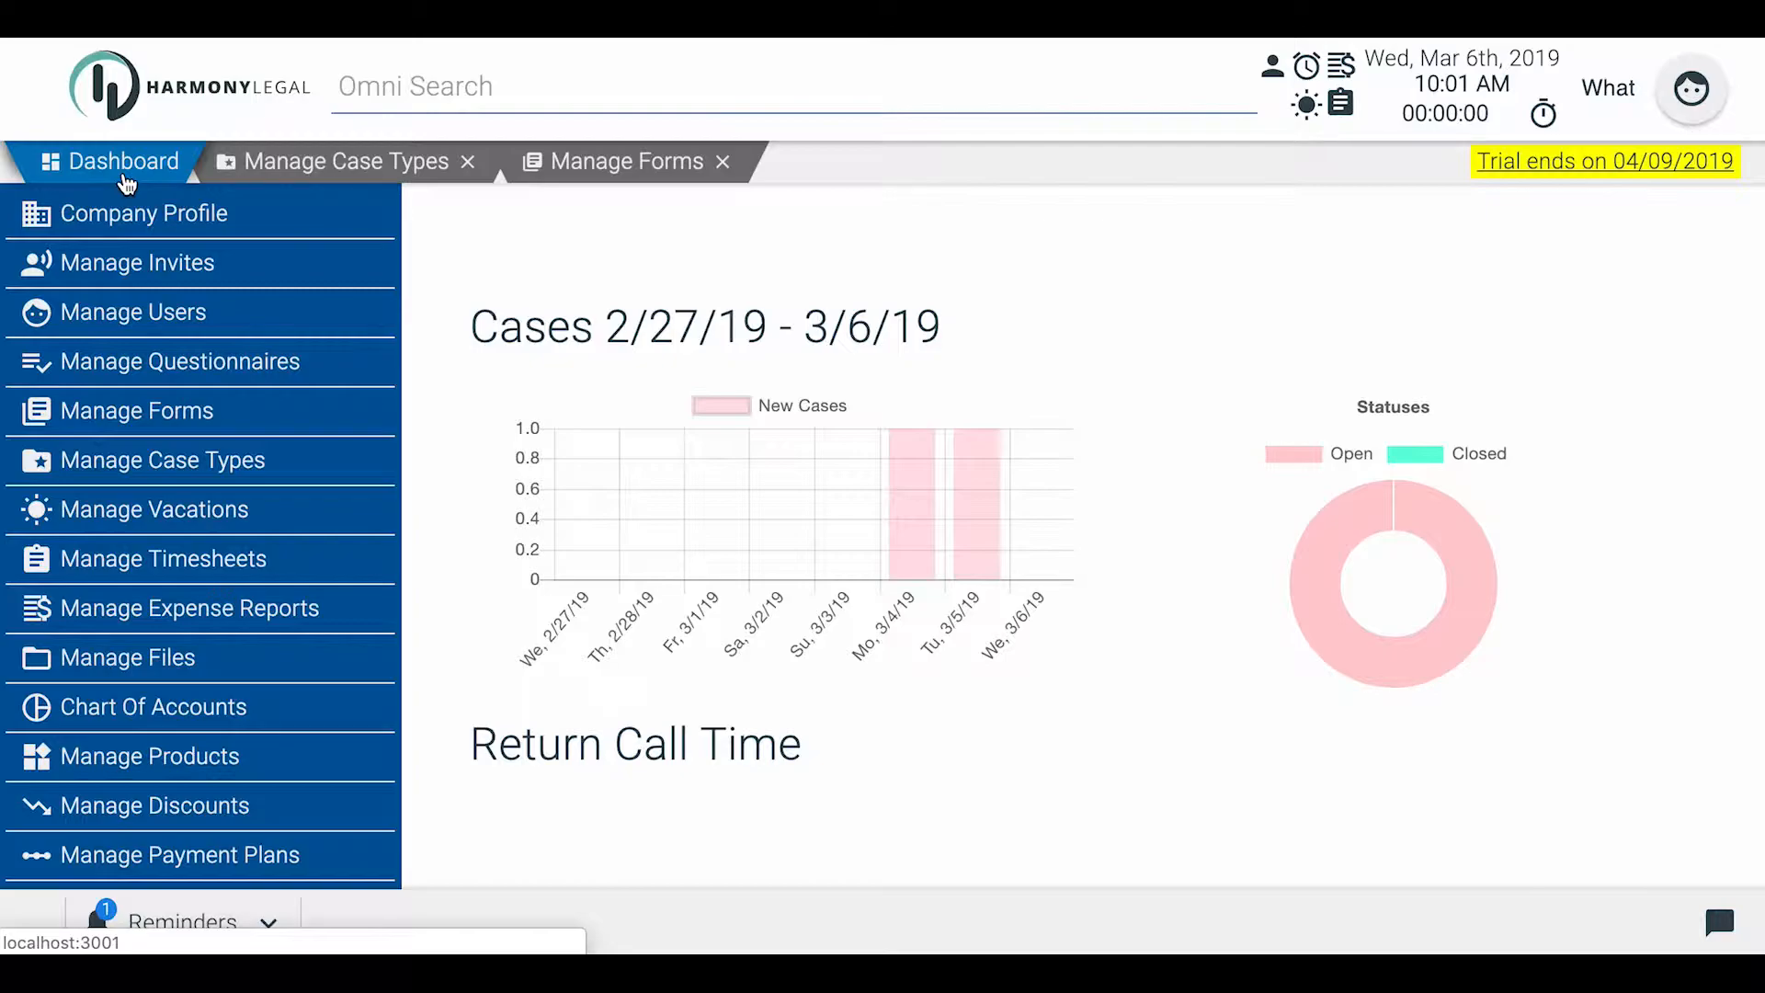
{"action": "left_click", "coordinate": [417, 94]}
{"action": "type", "text": "bo"}
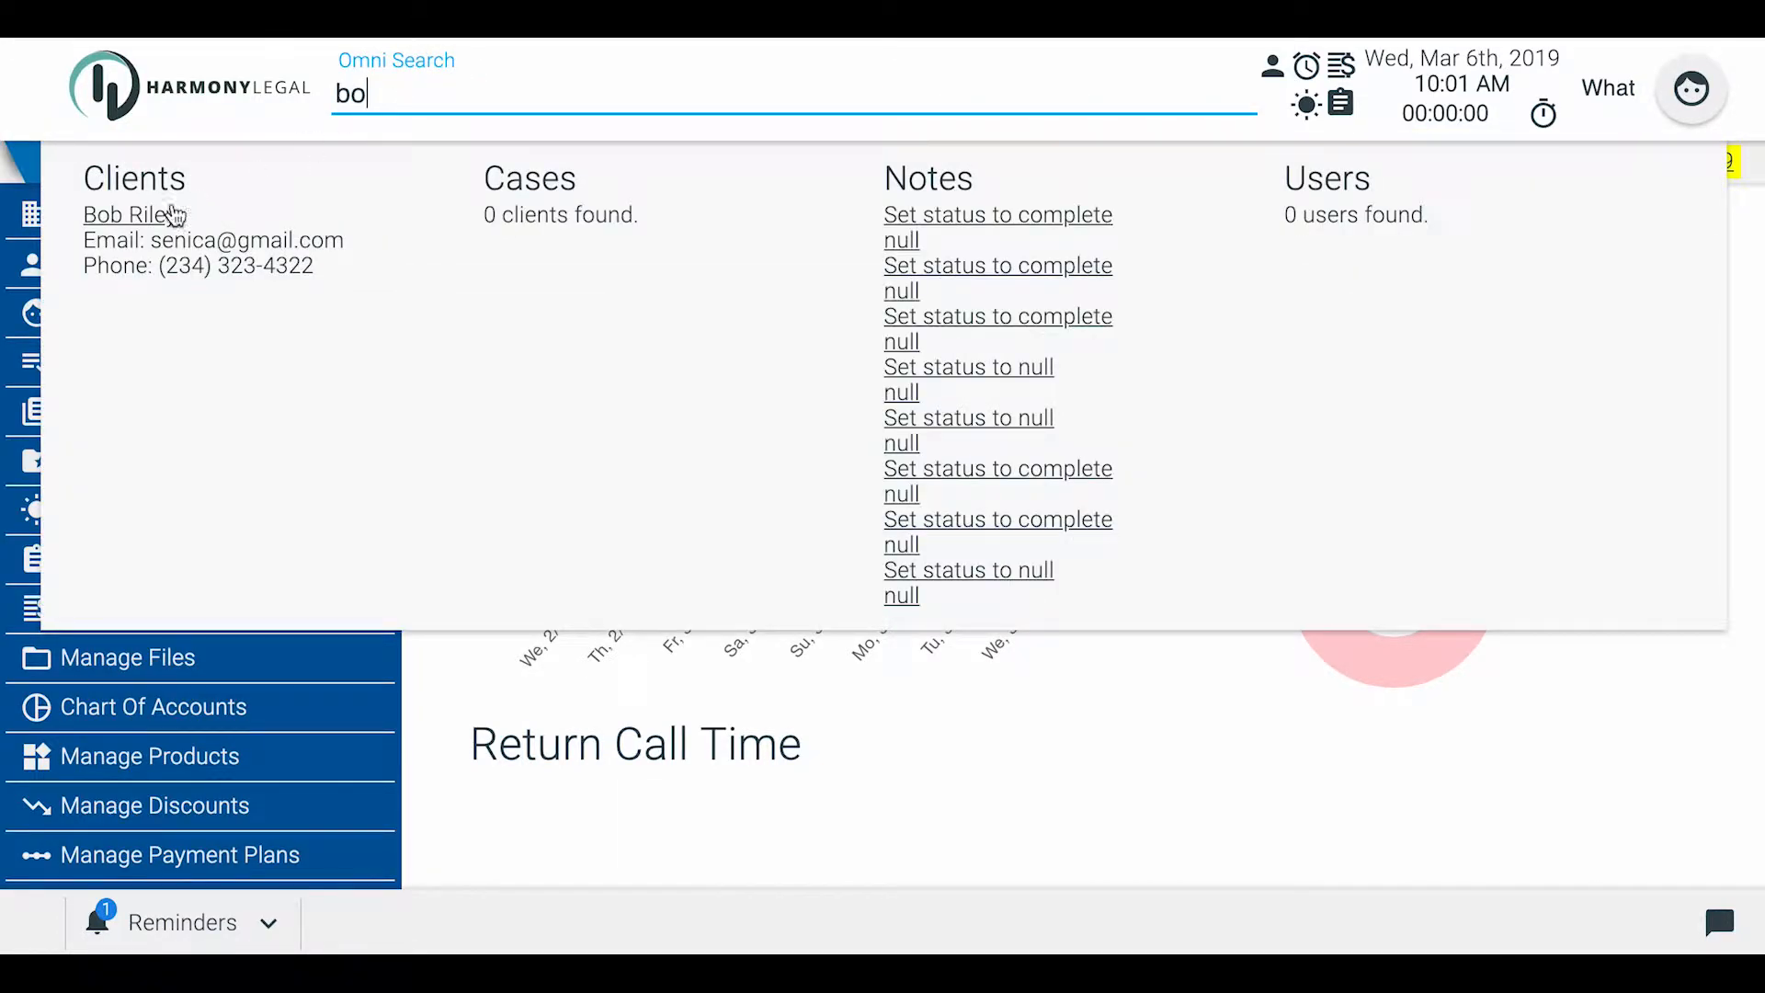
{"action": "left_click", "coordinate": [147, 217]}
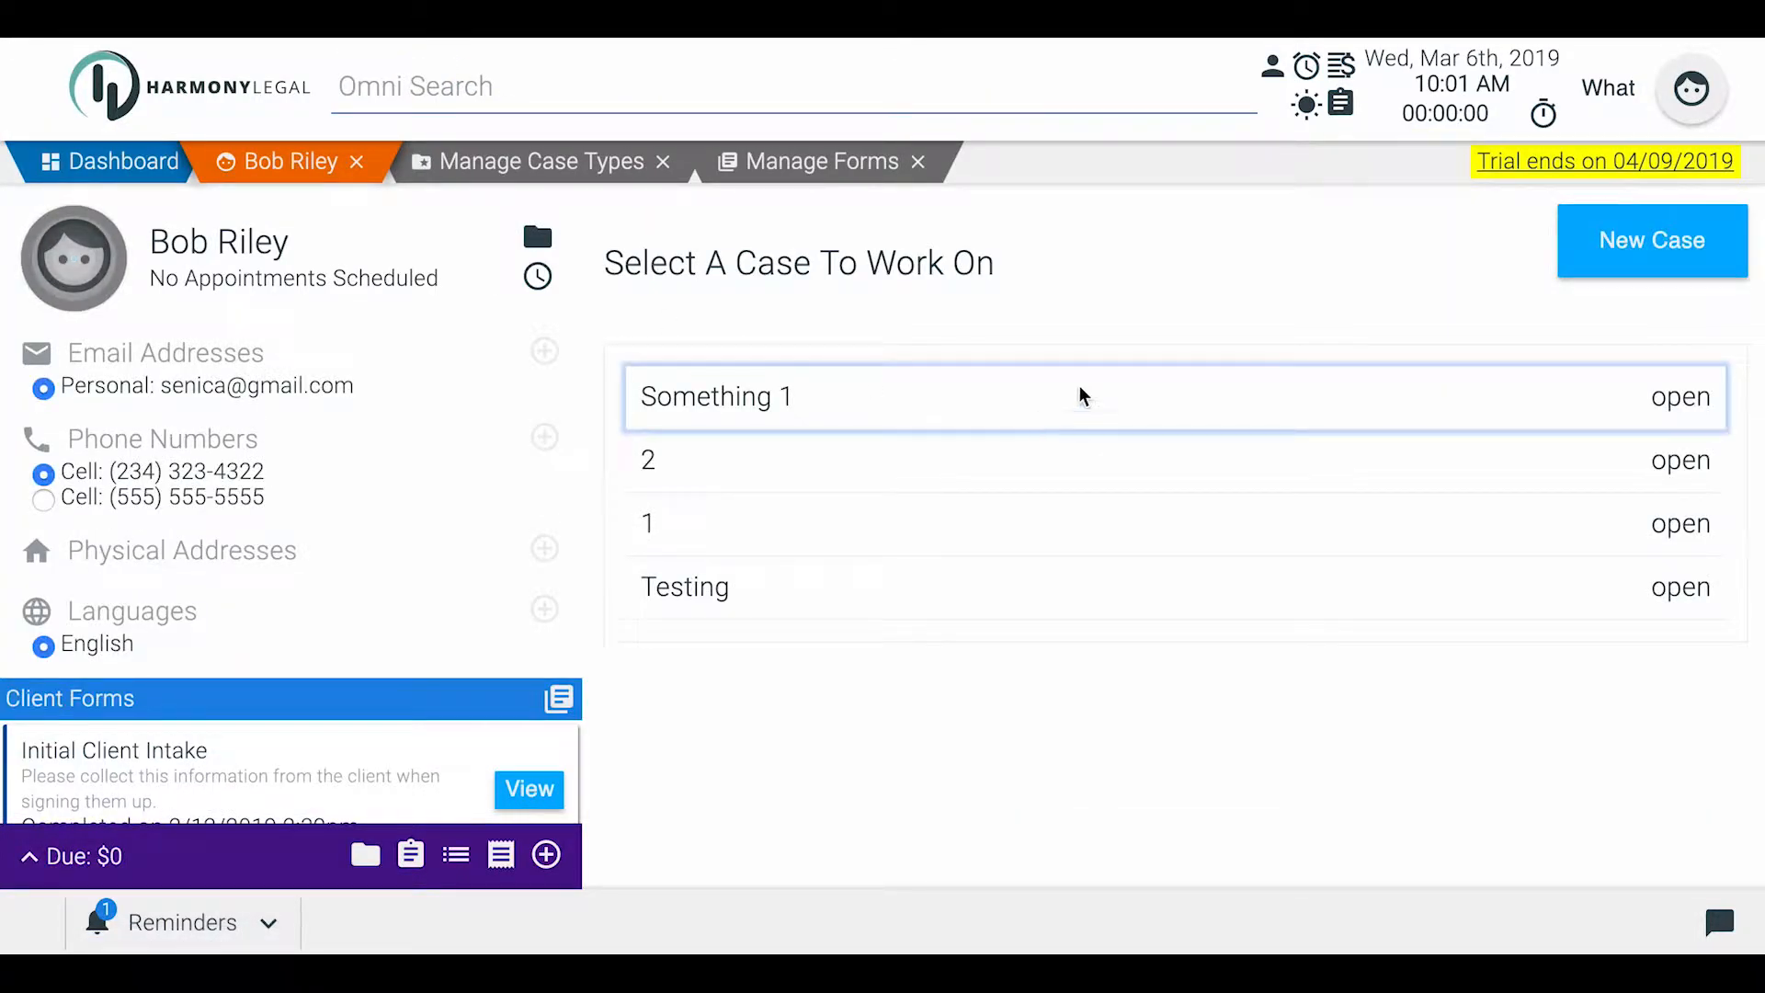
Create a new case for the client titled "Our First Bankruptcy Case" with the case type Bankruptcy
{"action": "left_click", "coordinate": [1677, 241]}
{"action": "left_click", "coordinate": [712, 457]}
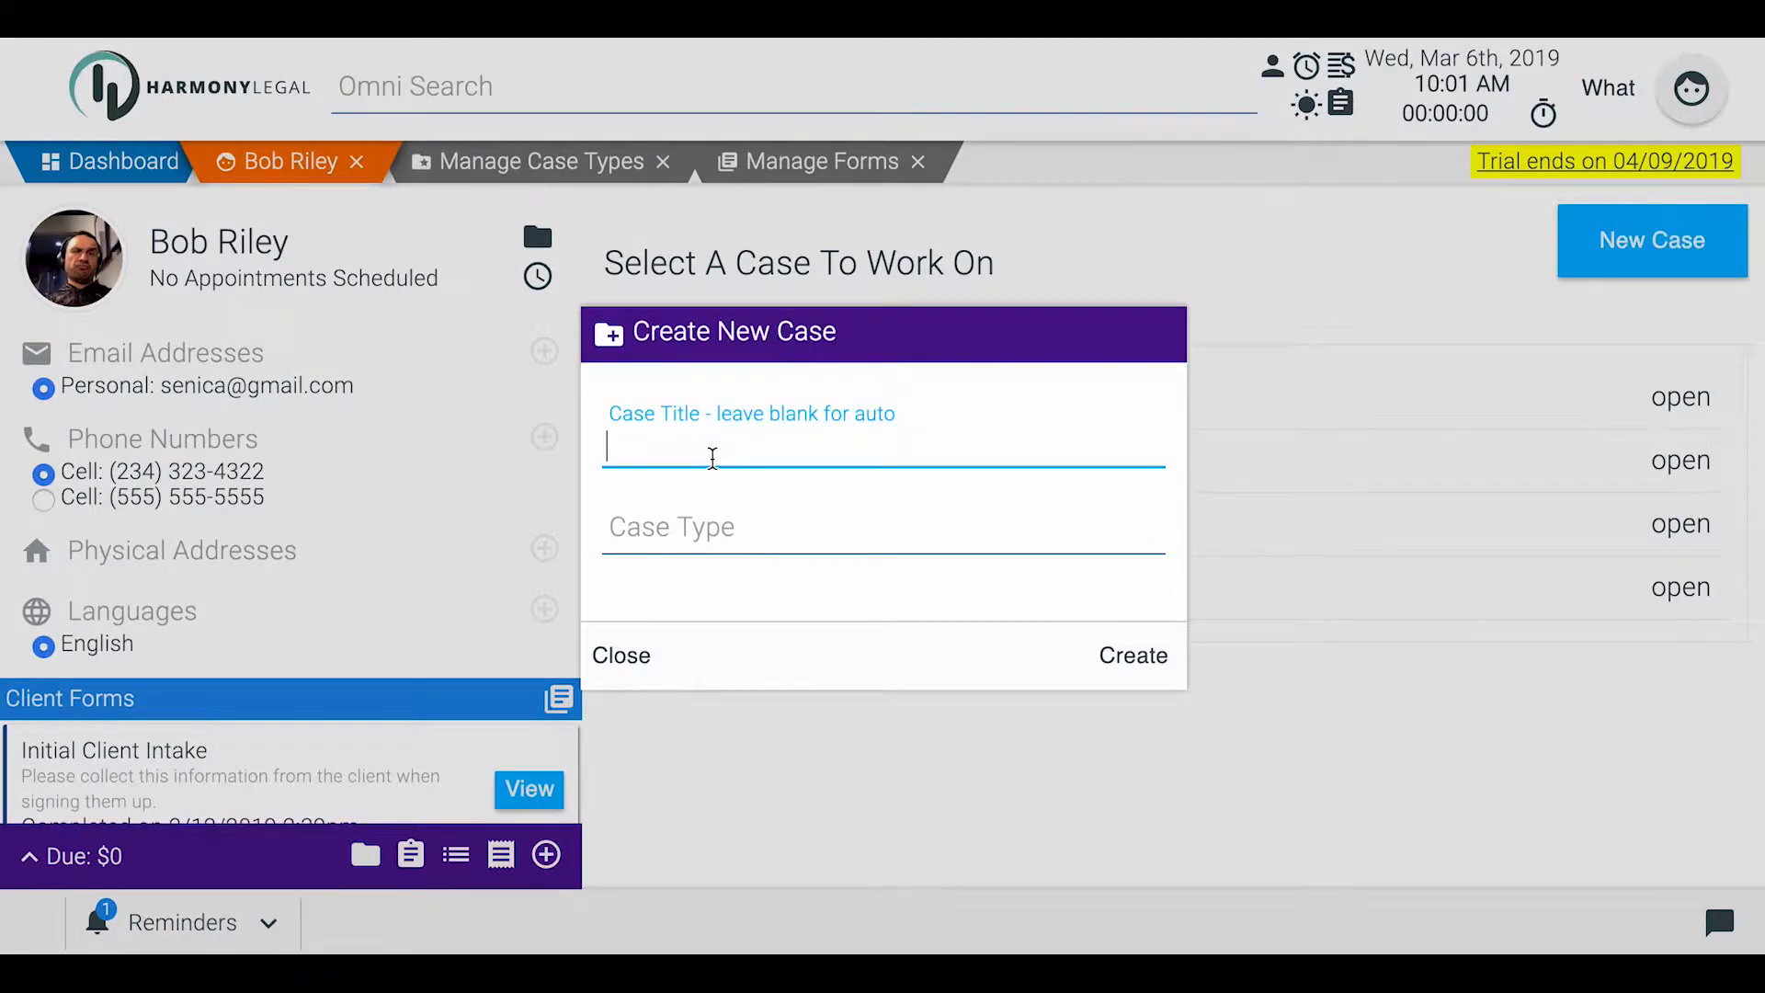
{"action": "type", "text": "Our First Bankrupt"}
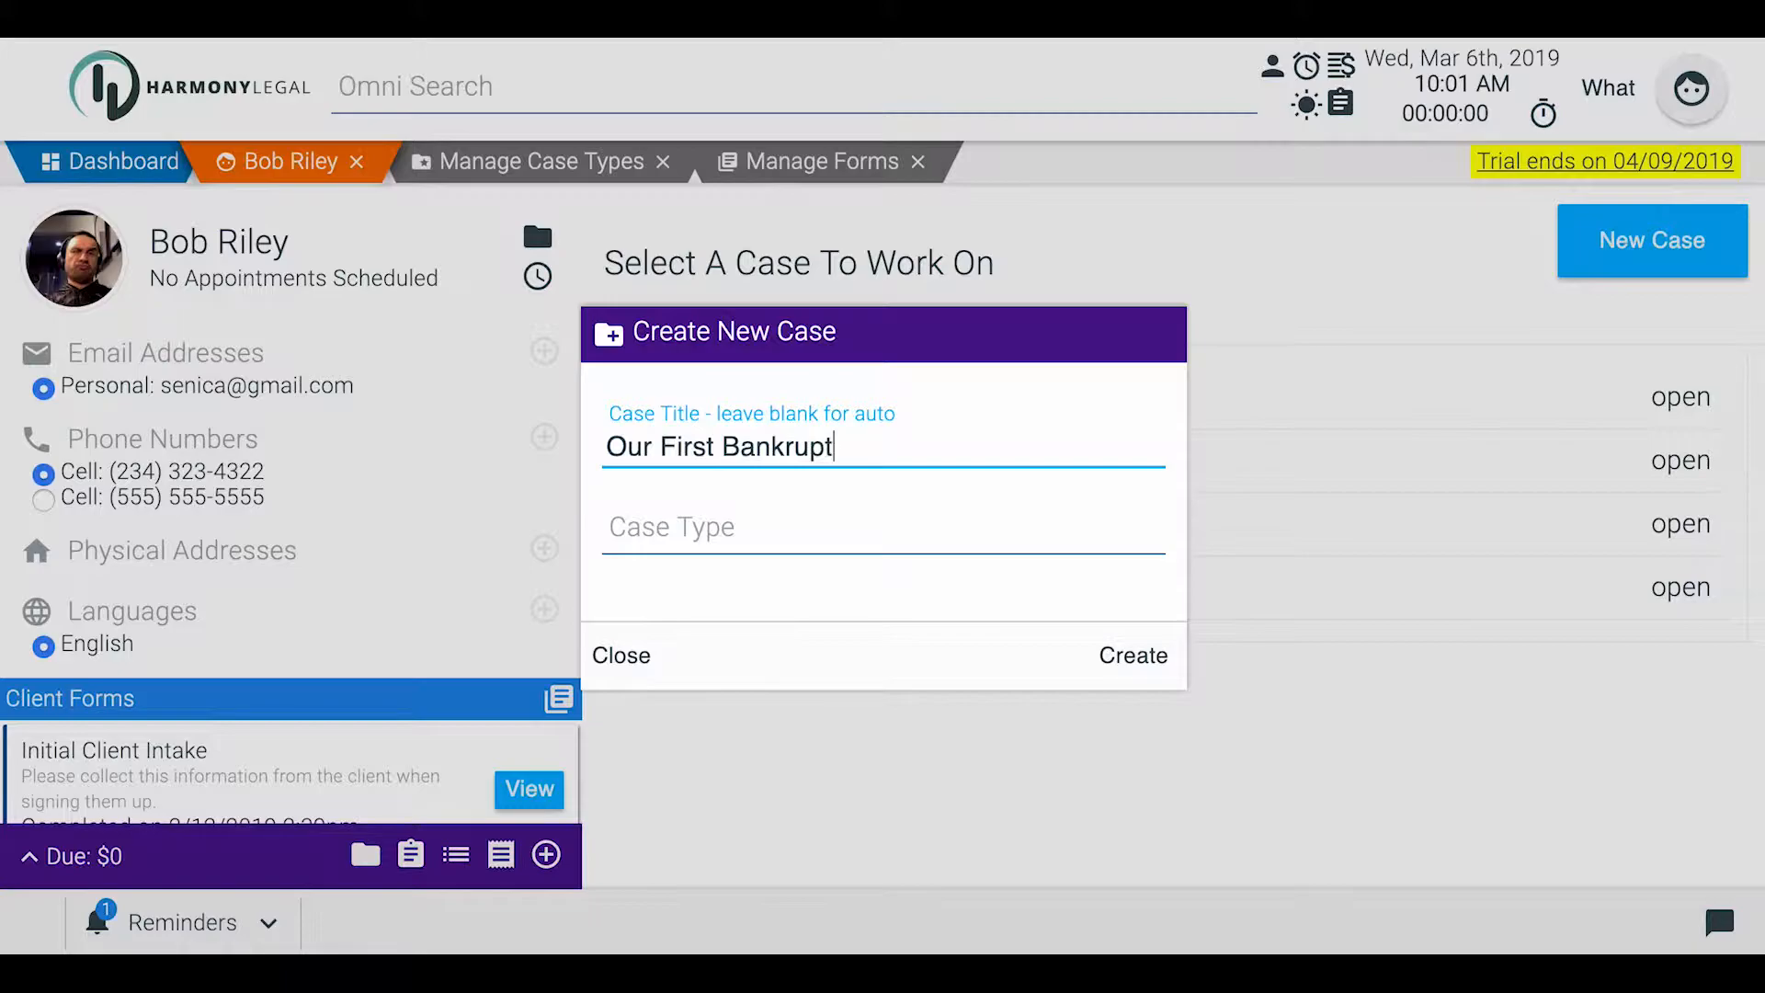
{"action": "type", "text": "cy Case"}
{"action": "key", "text": "Tab"}
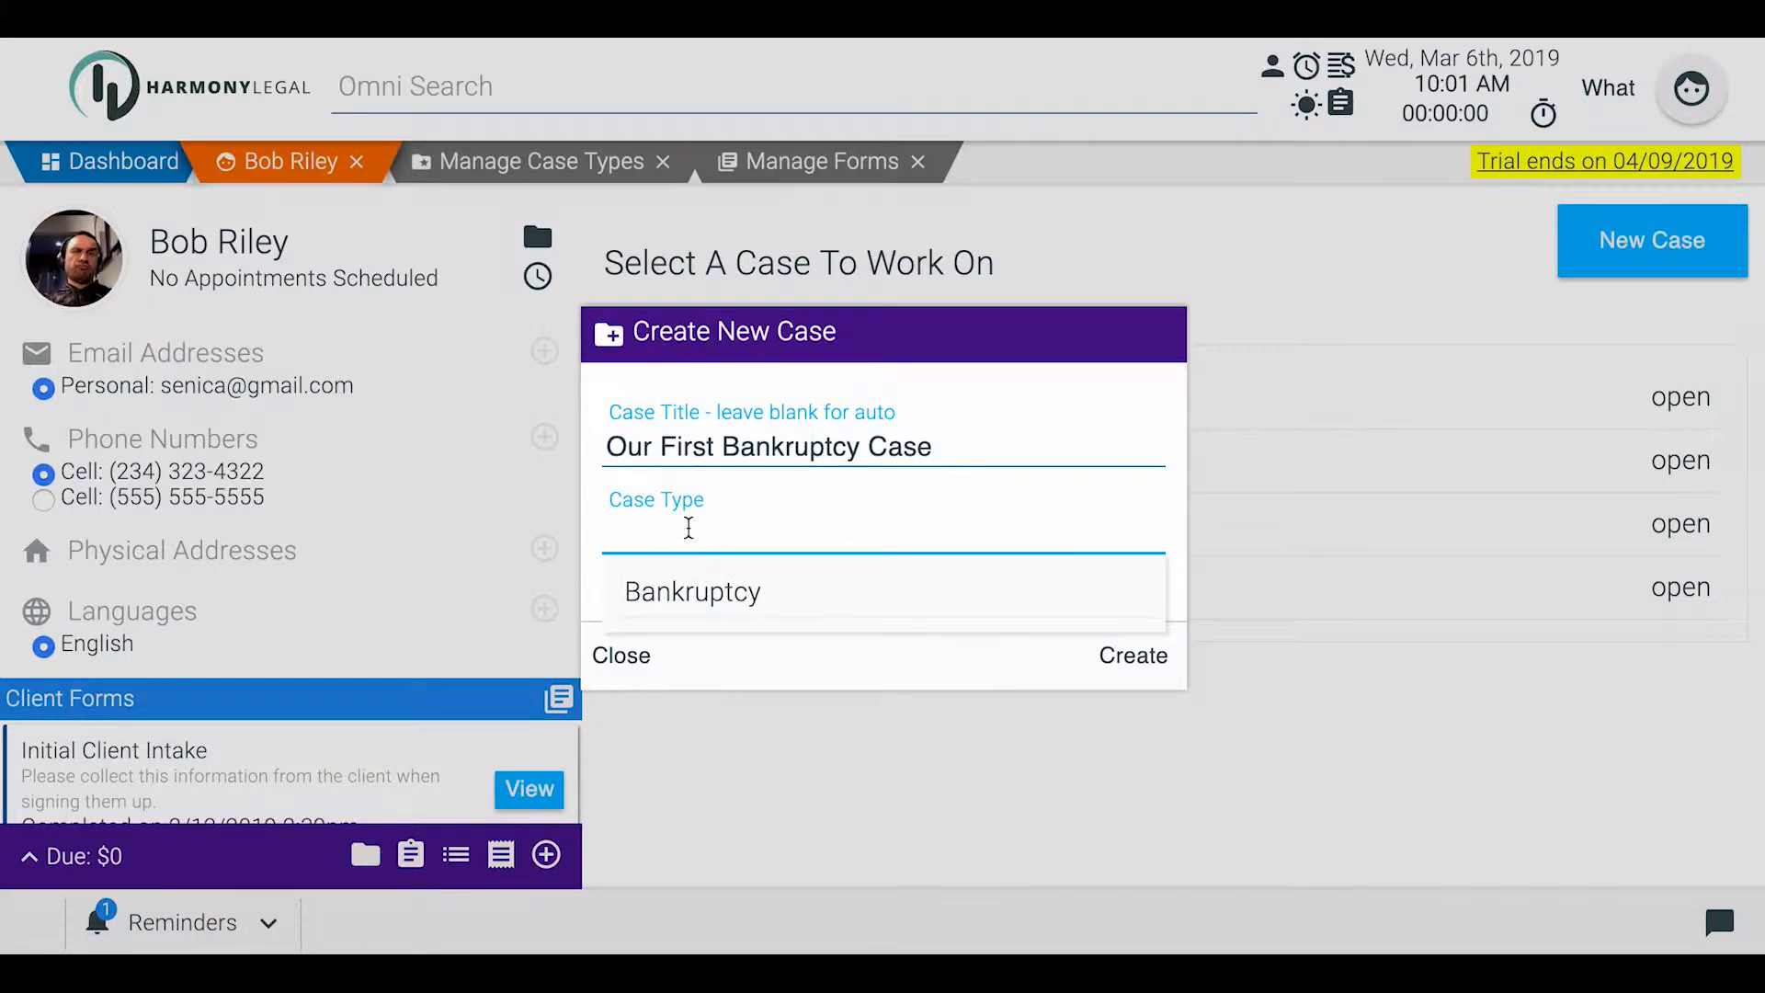
{"action": "left_click", "coordinate": [700, 591]}
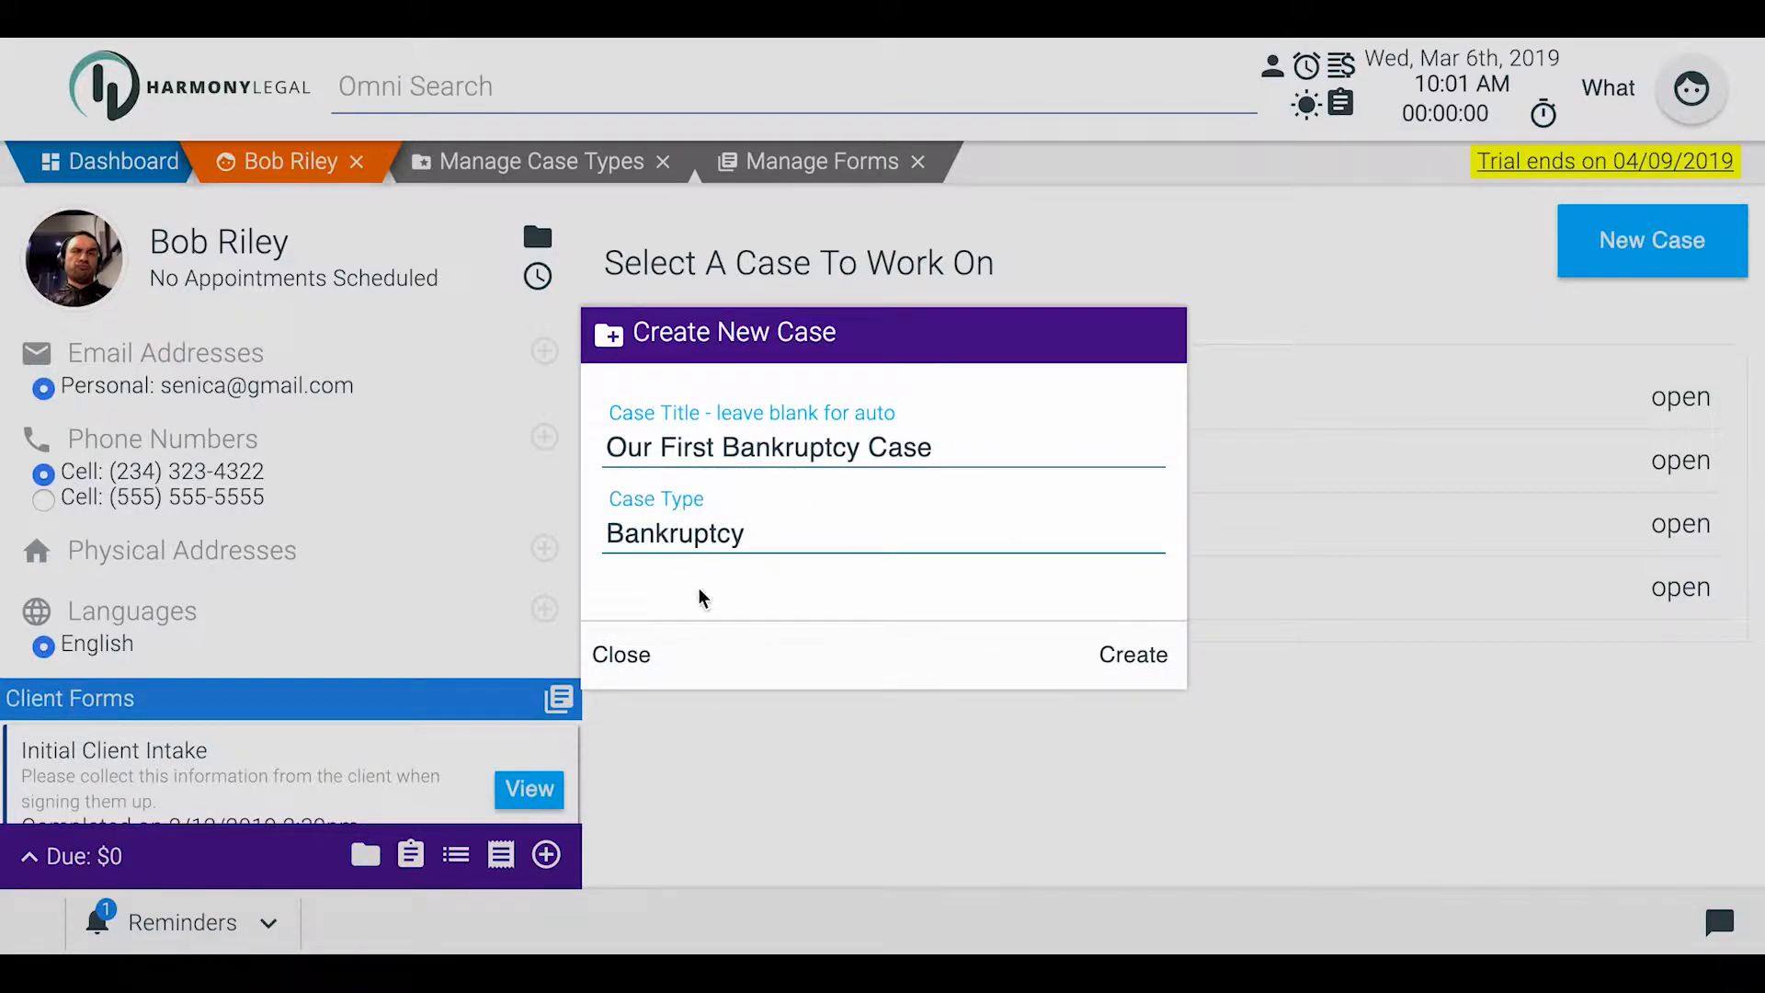
{"action": "left_click", "coordinate": [1133, 656]}
{"action": "left_click", "coordinate": [961, 660]}
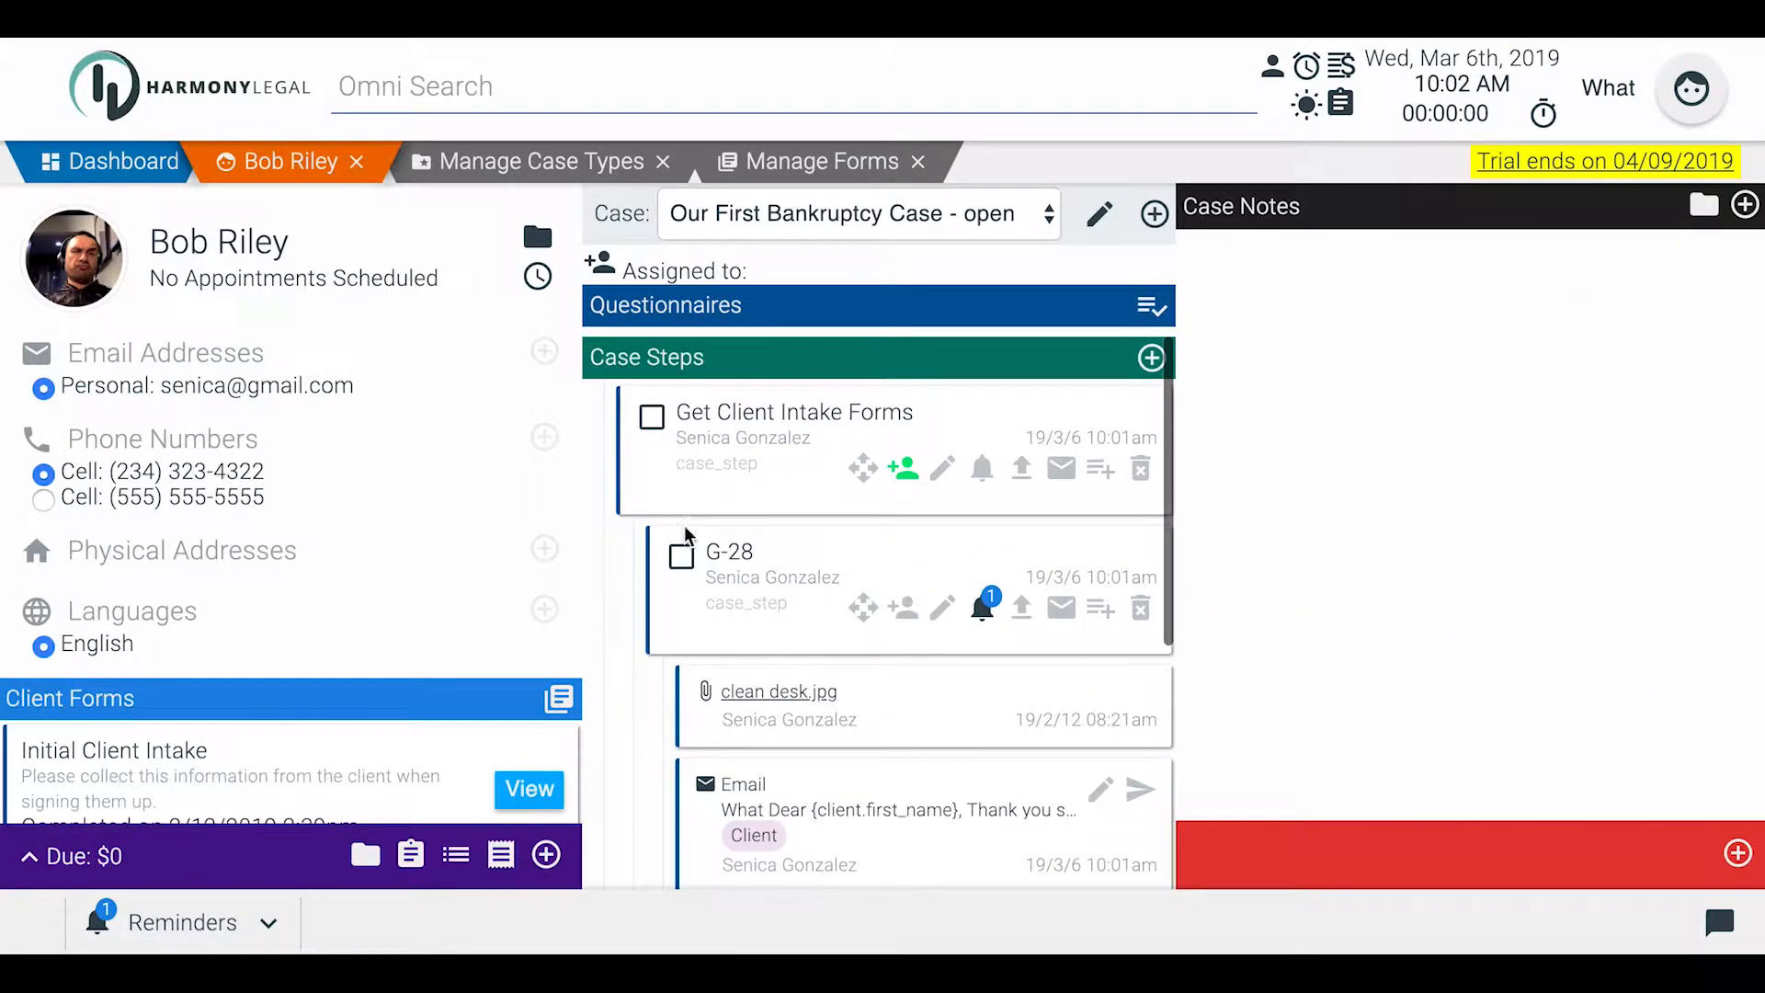
Mark the Get Client Intake Forms step and its G-28 sub-step as complete in the new case
{"action": "scroll", "coordinate": [784, 631], "scroll_direction": "down", "scroll_amount": 5}
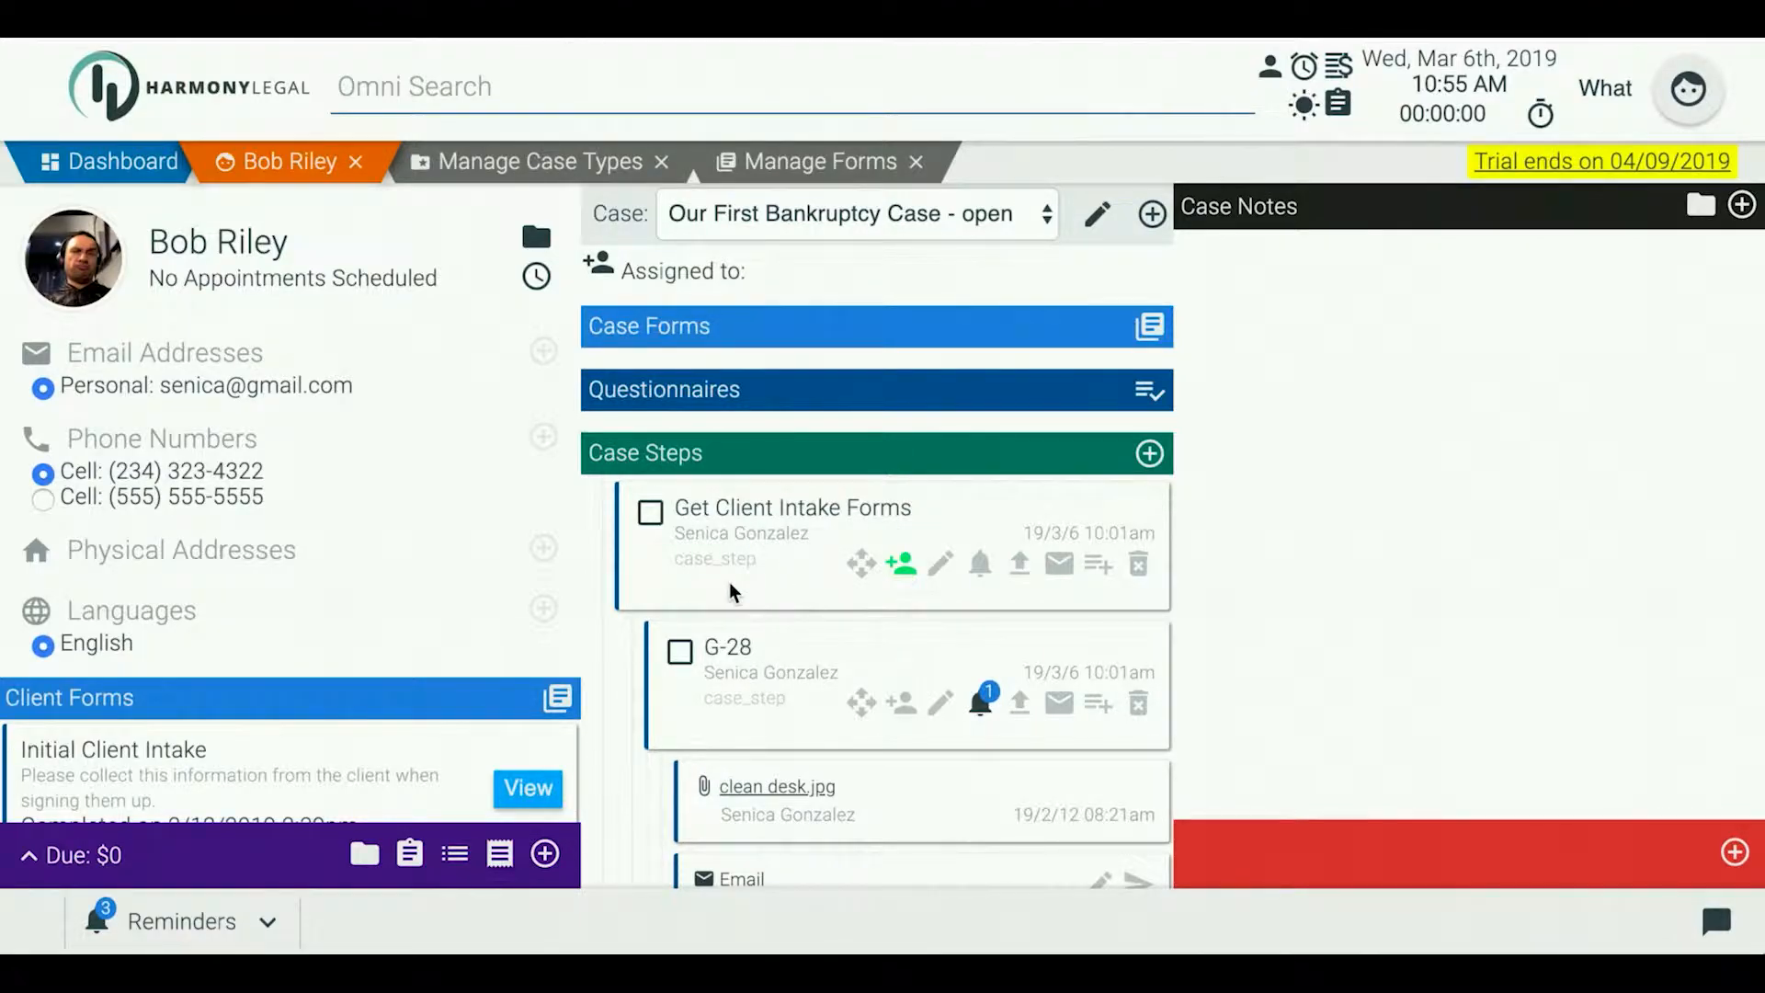
{"action": "scroll", "coordinate": [660, 594], "scroll_direction": "down", "scroll_amount": 3}
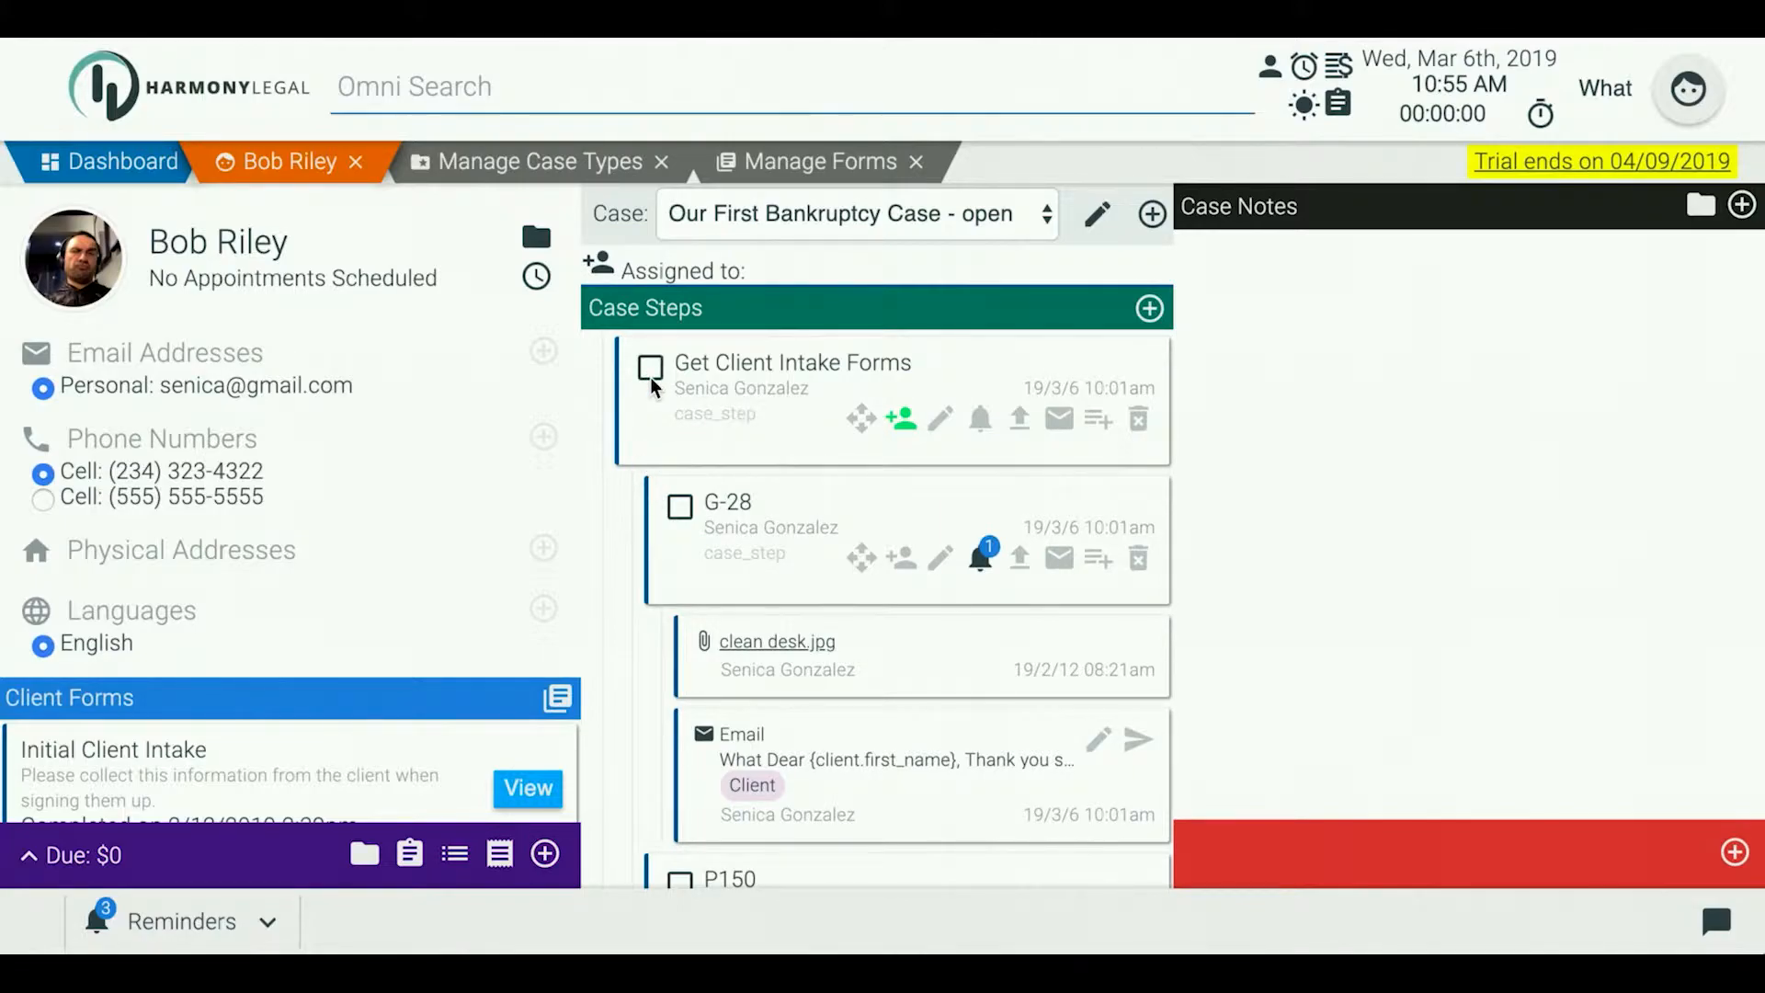
{"action": "left_click", "coordinate": [652, 368]}
{"action": "scroll", "coordinate": [638, 432], "scroll_direction": "down", "scroll_amount": 3}
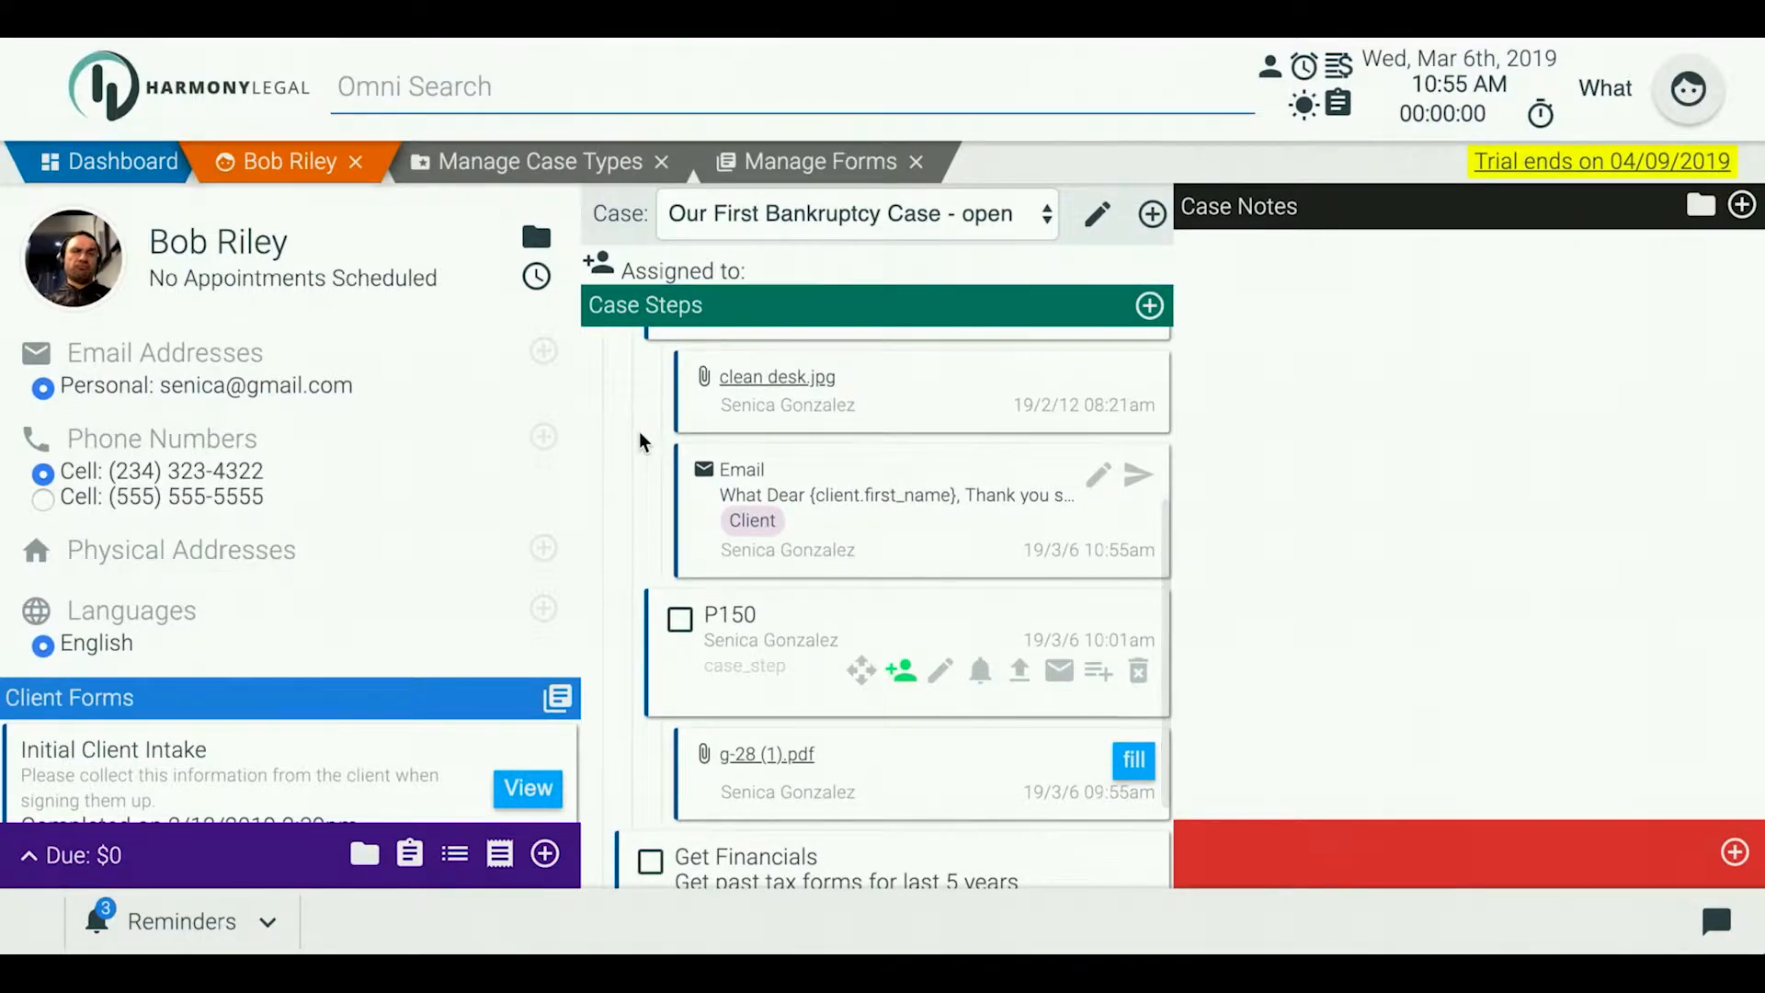
{"action": "scroll", "coordinate": [638, 432], "scroll_direction": "up", "scroll_amount": 1}
{"action": "scroll", "coordinate": [638, 432], "scroll_direction": "up", "scroll_amount": 1}
{"action": "left_click", "coordinate": [680, 394]}
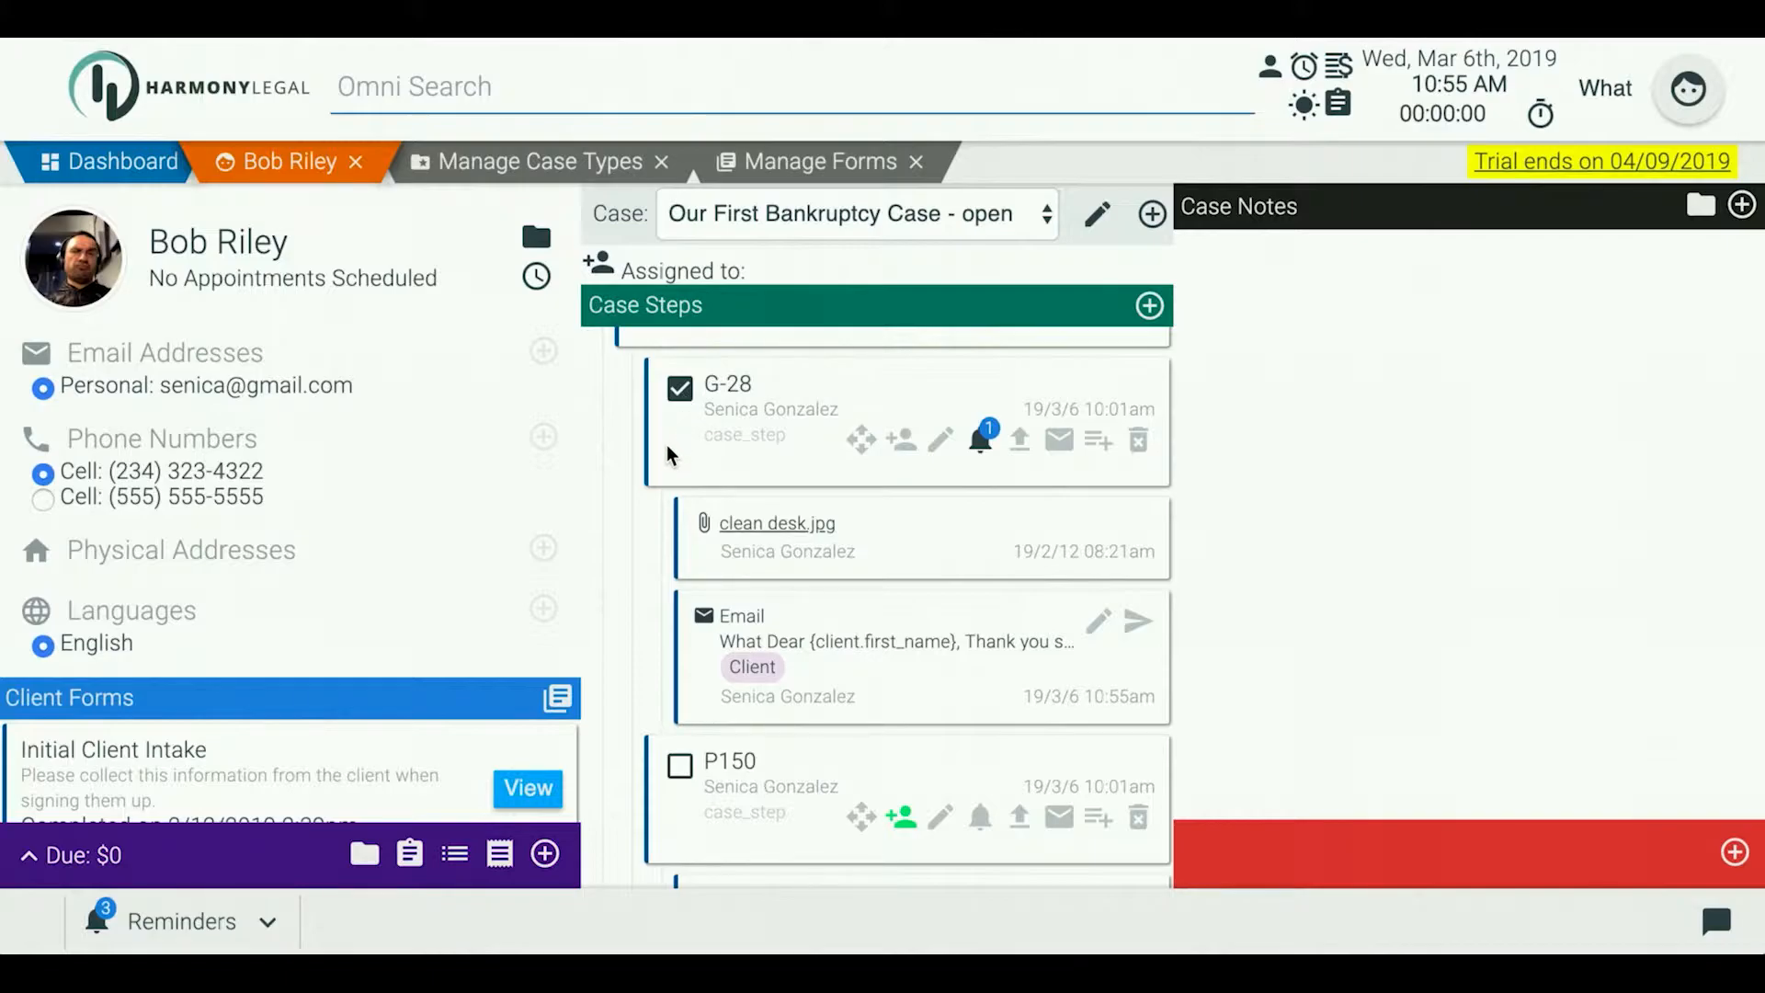
Examine the assignment, reminder and attached file of the P150 sub-step alongside the completed G-28 sub-step
{"action": "scroll", "coordinate": [666, 811], "scroll_direction": "down", "scroll_amount": 2}
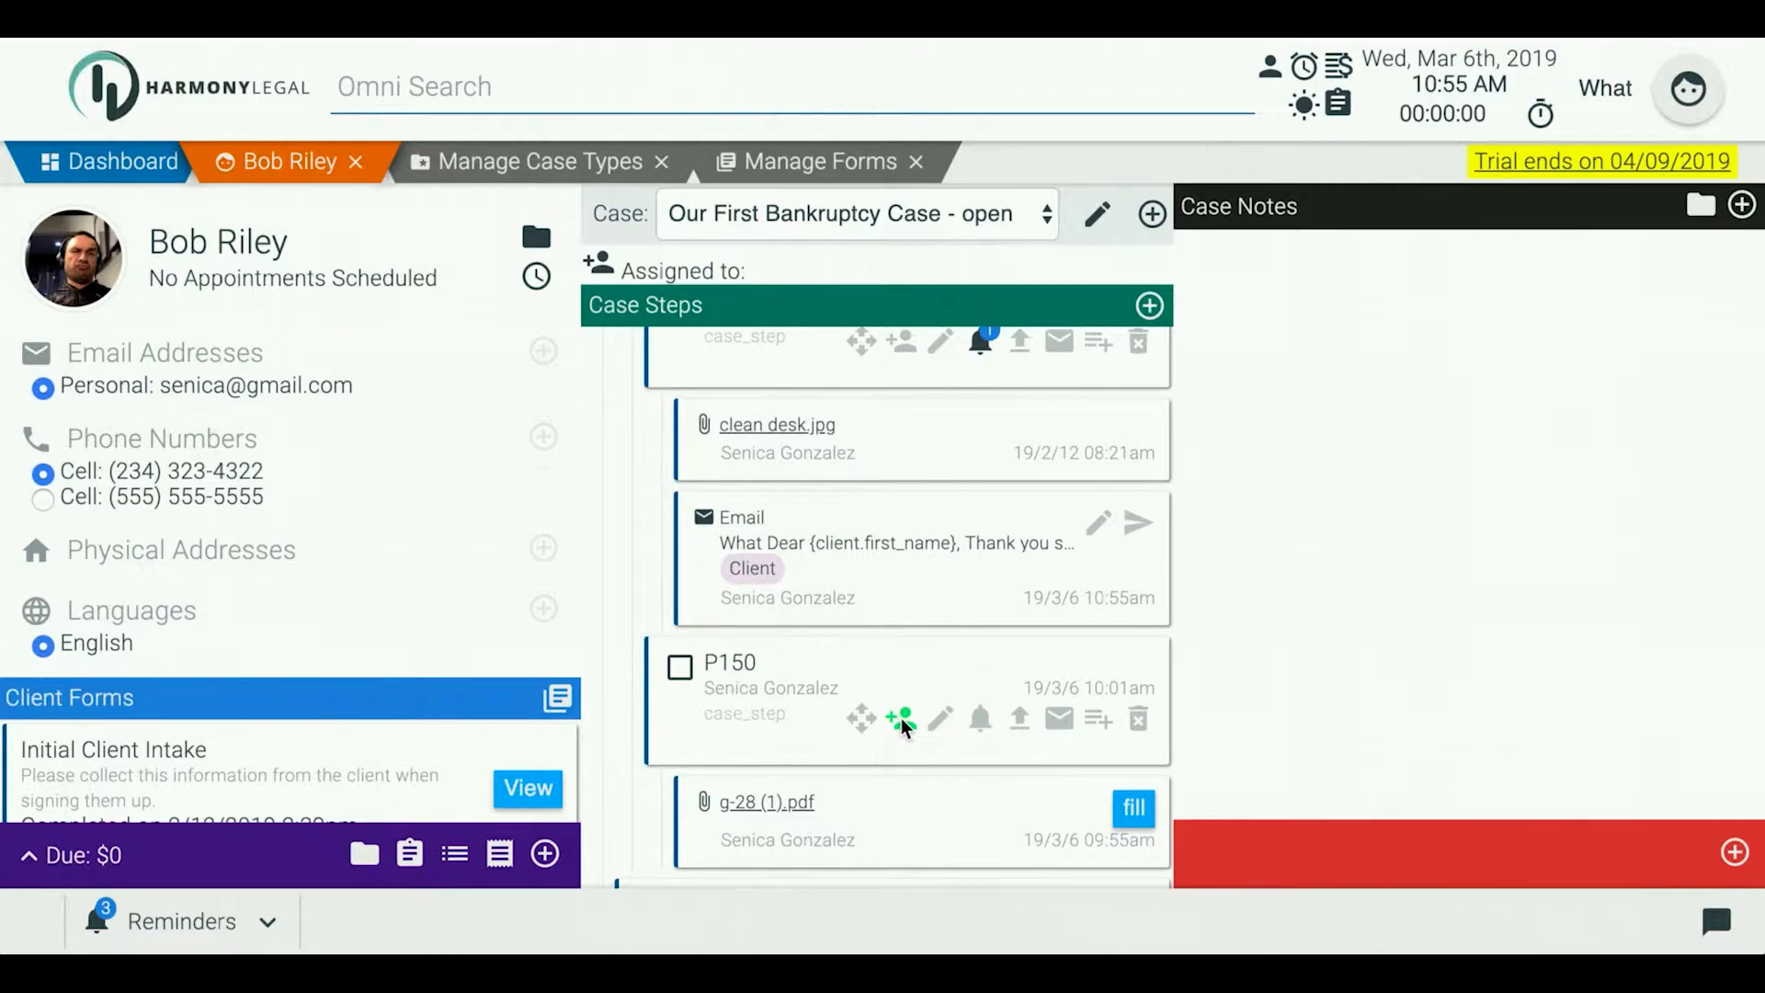
{"action": "mouse_move", "coordinate": [901, 718]}
{"action": "scroll", "coordinate": [768, 700], "scroll_direction": "up", "scroll_amount": 1}
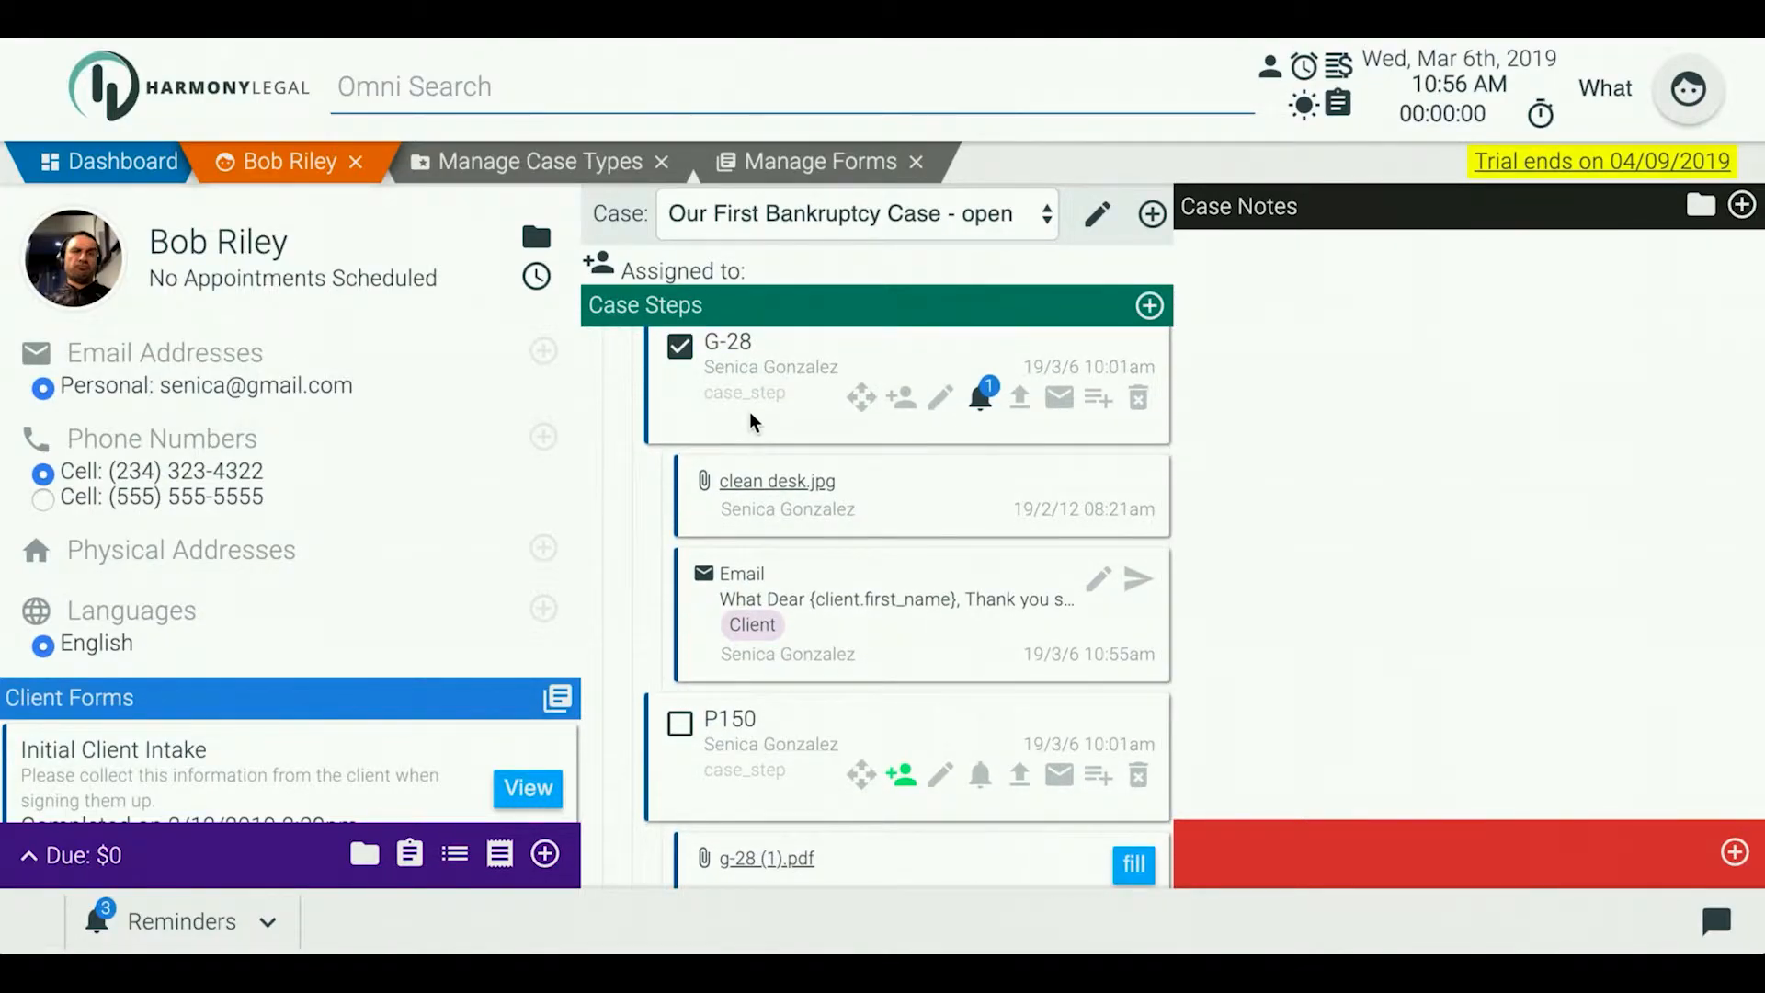
{"action": "scroll", "coordinate": [671, 760], "scroll_direction": "down", "scroll_amount": 1}
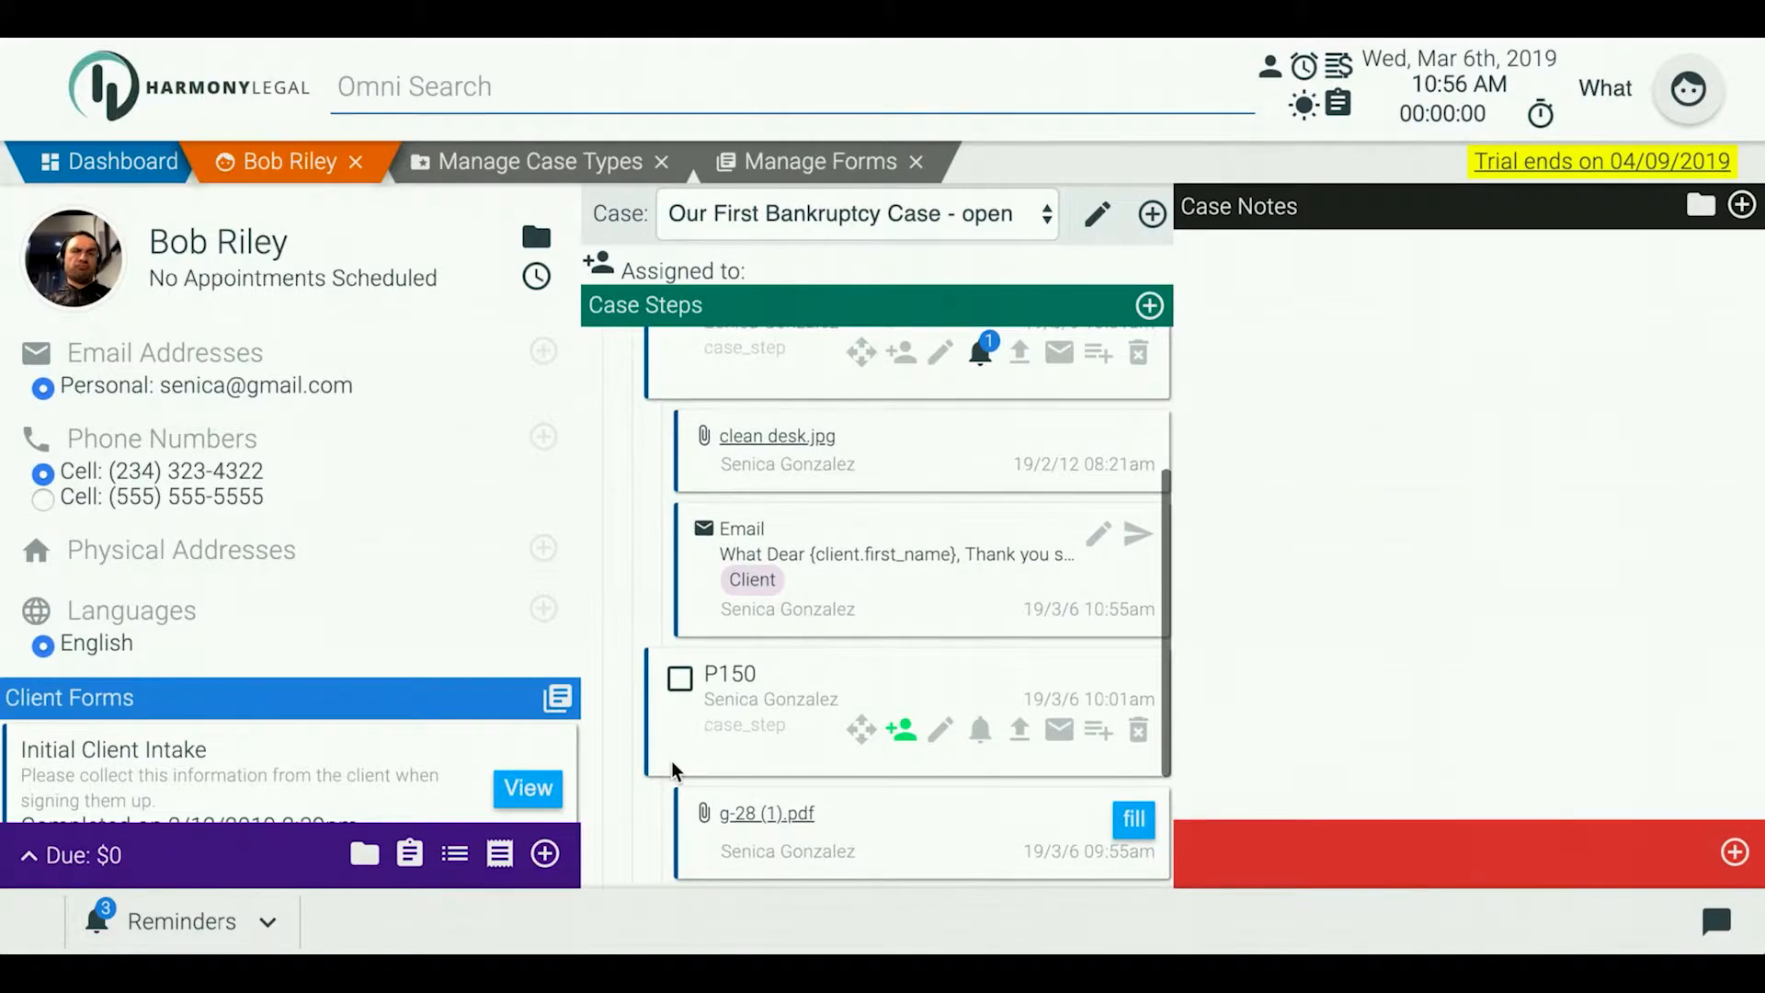
{"action": "scroll", "coordinate": [671, 760], "scroll_direction": "down", "scroll_amount": 1}
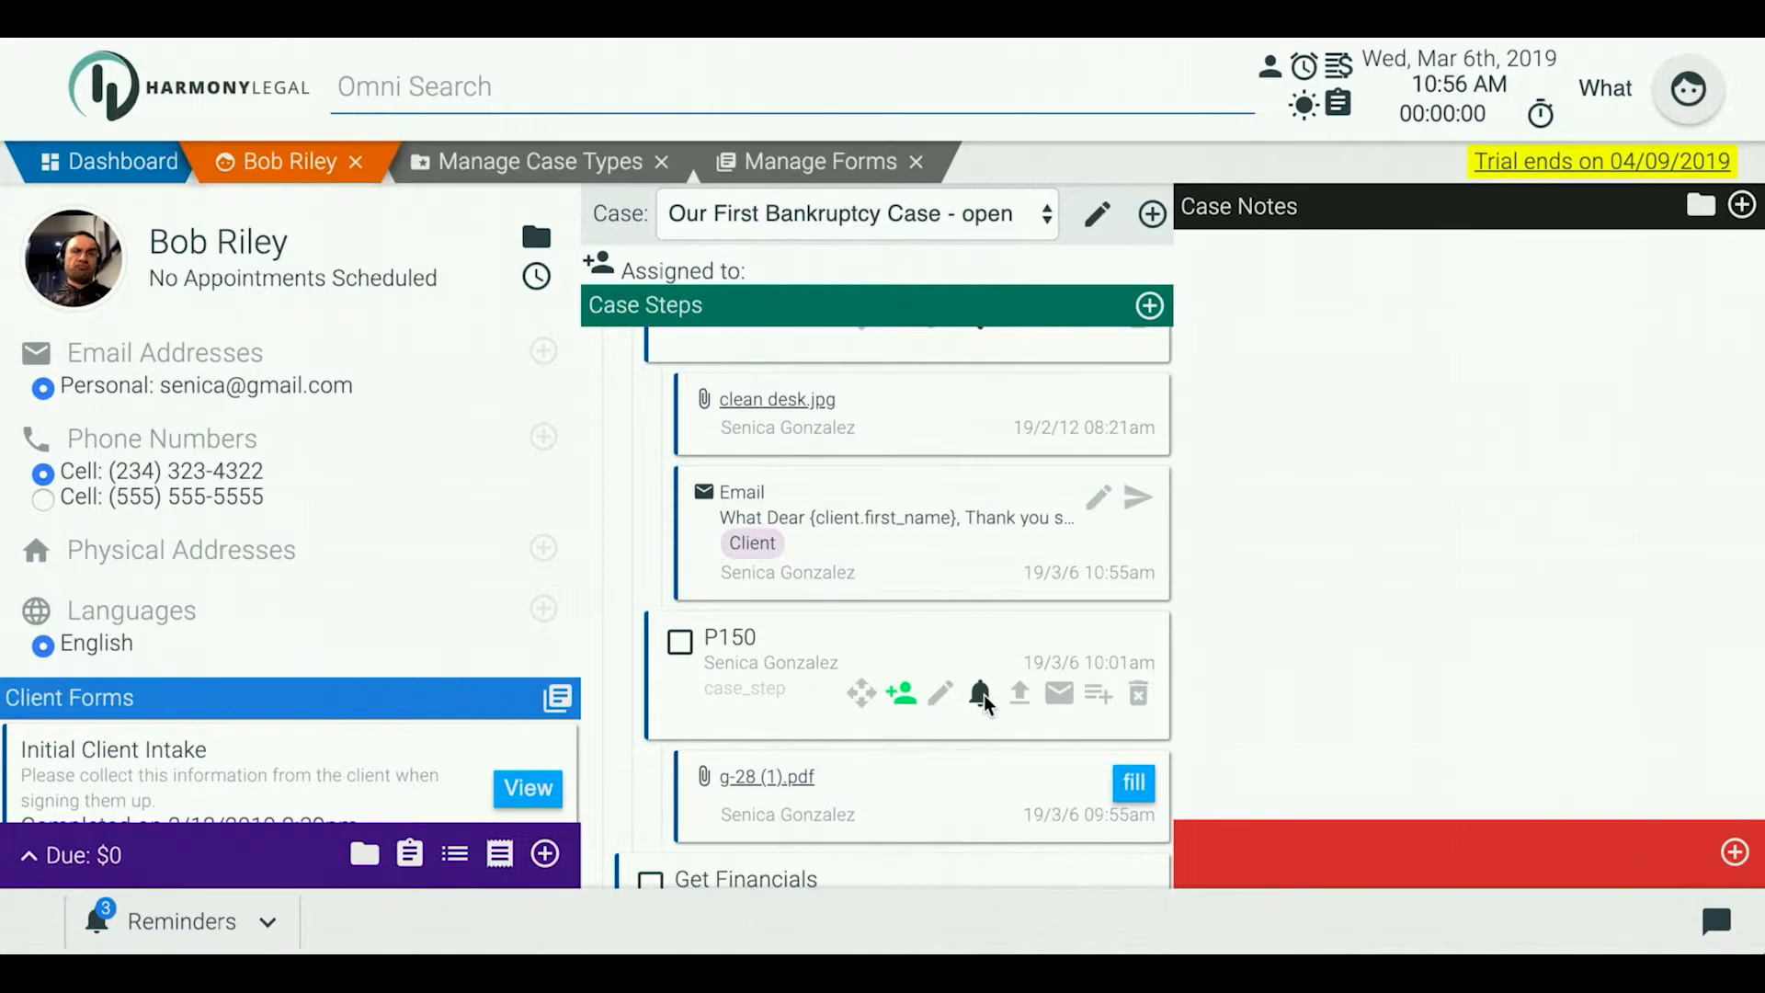
{"action": "scroll", "coordinate": [719, 675], "scroll_direction": "up", "scroll_amount": 2}
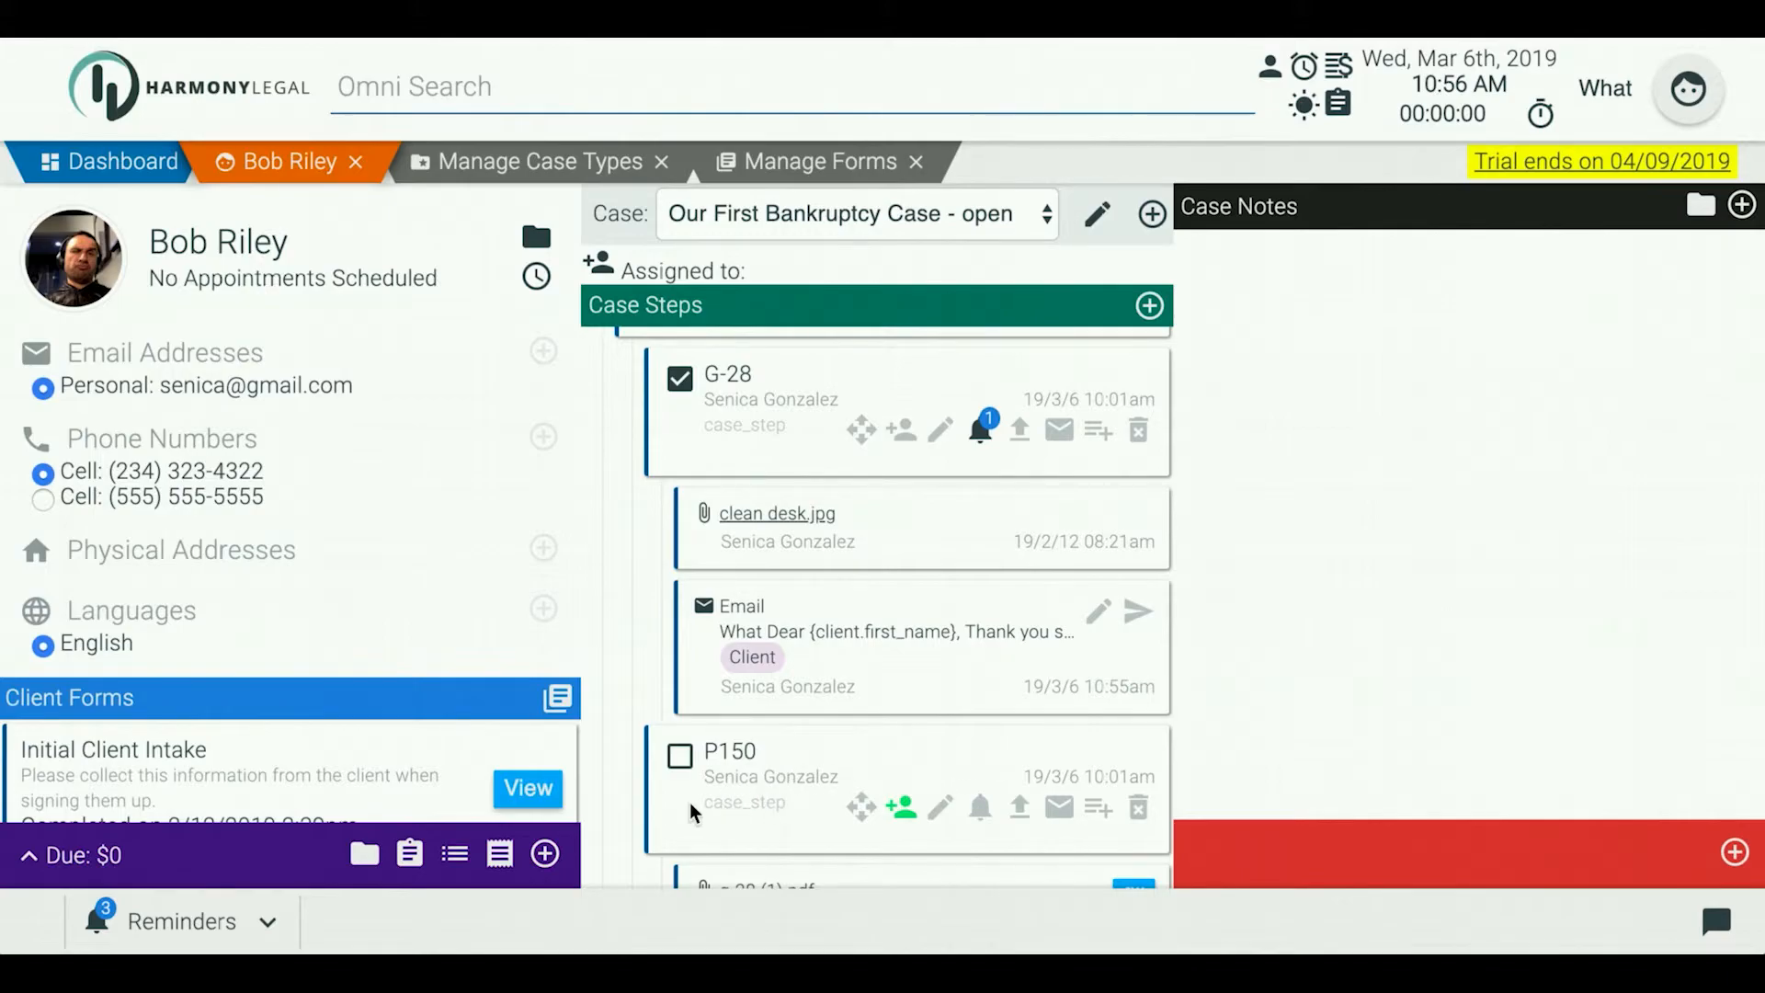
{"action": "scroll", "coordinate": [685, 797], "scroll_direction": "down", "scroll_amount": 1}
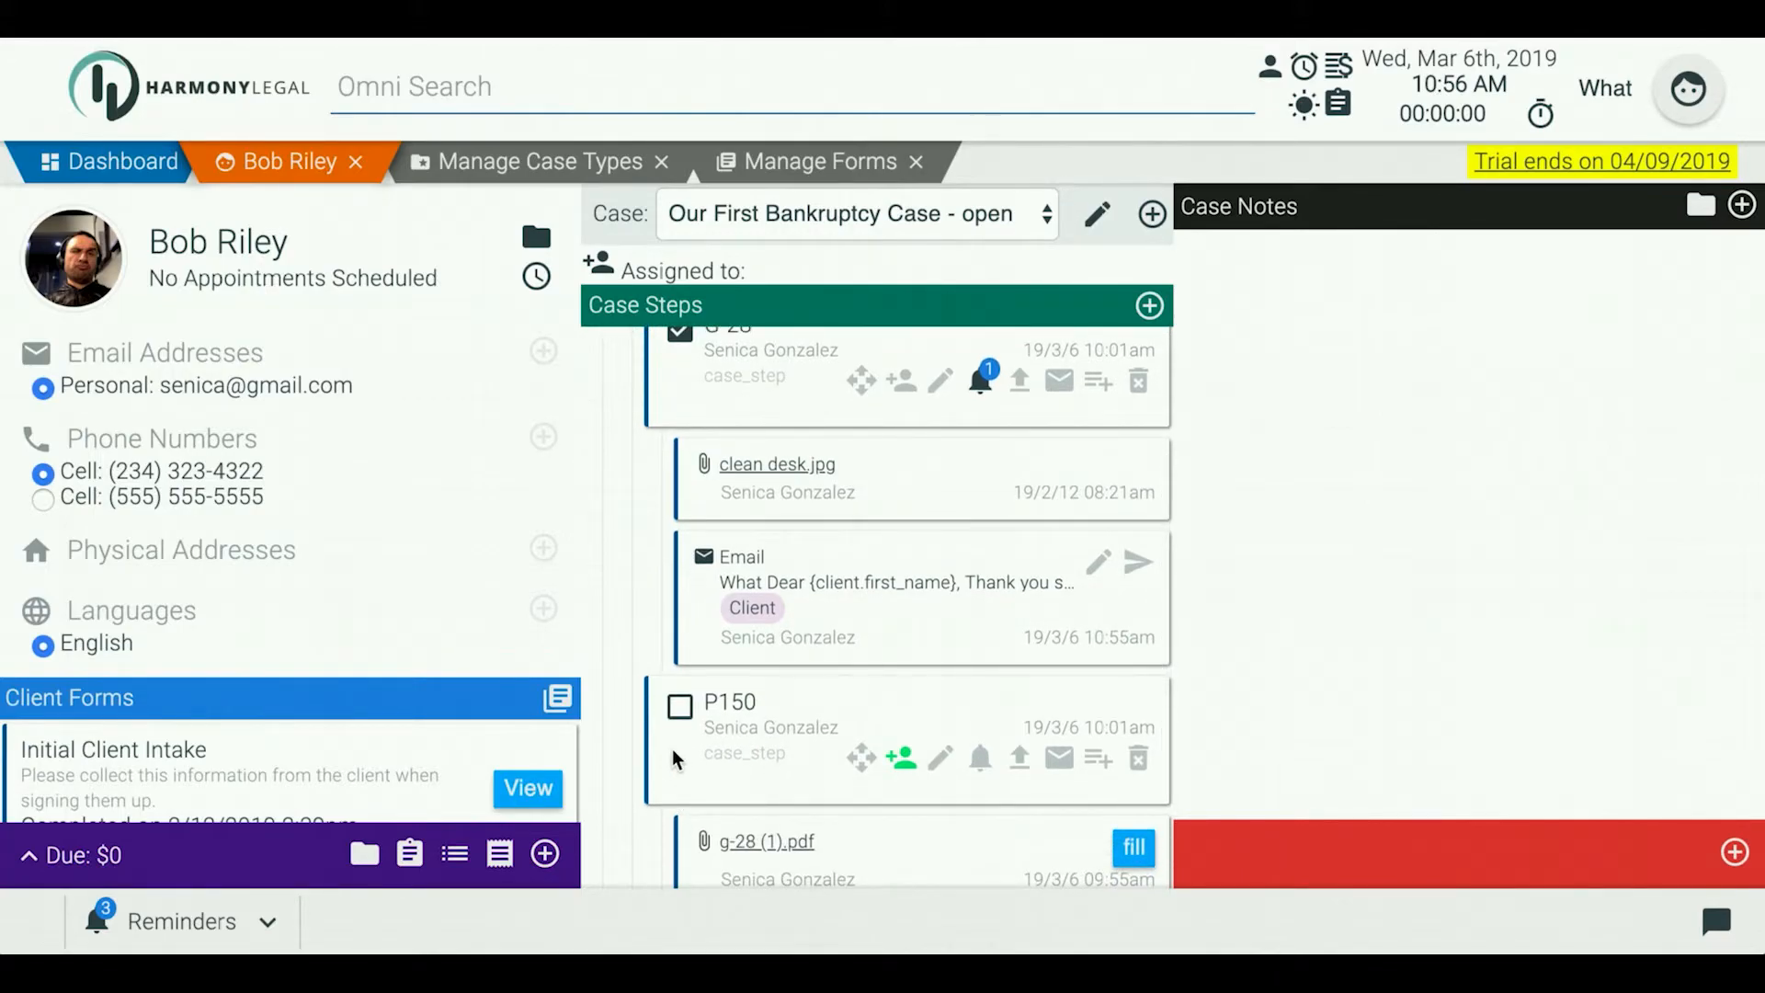